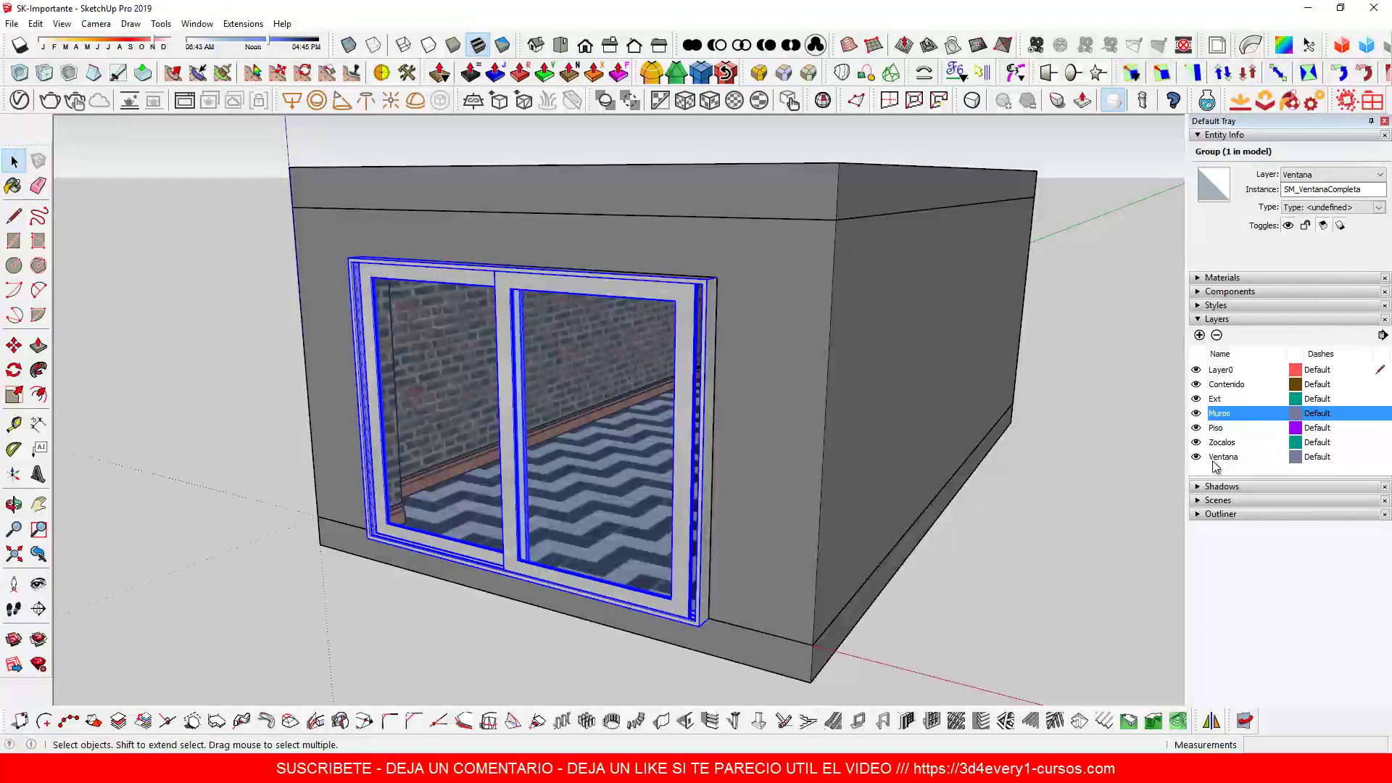
# Step: Deselect the window group and hide the Muros layer walls to see inside the building
pyautogui.click(1102, 460)
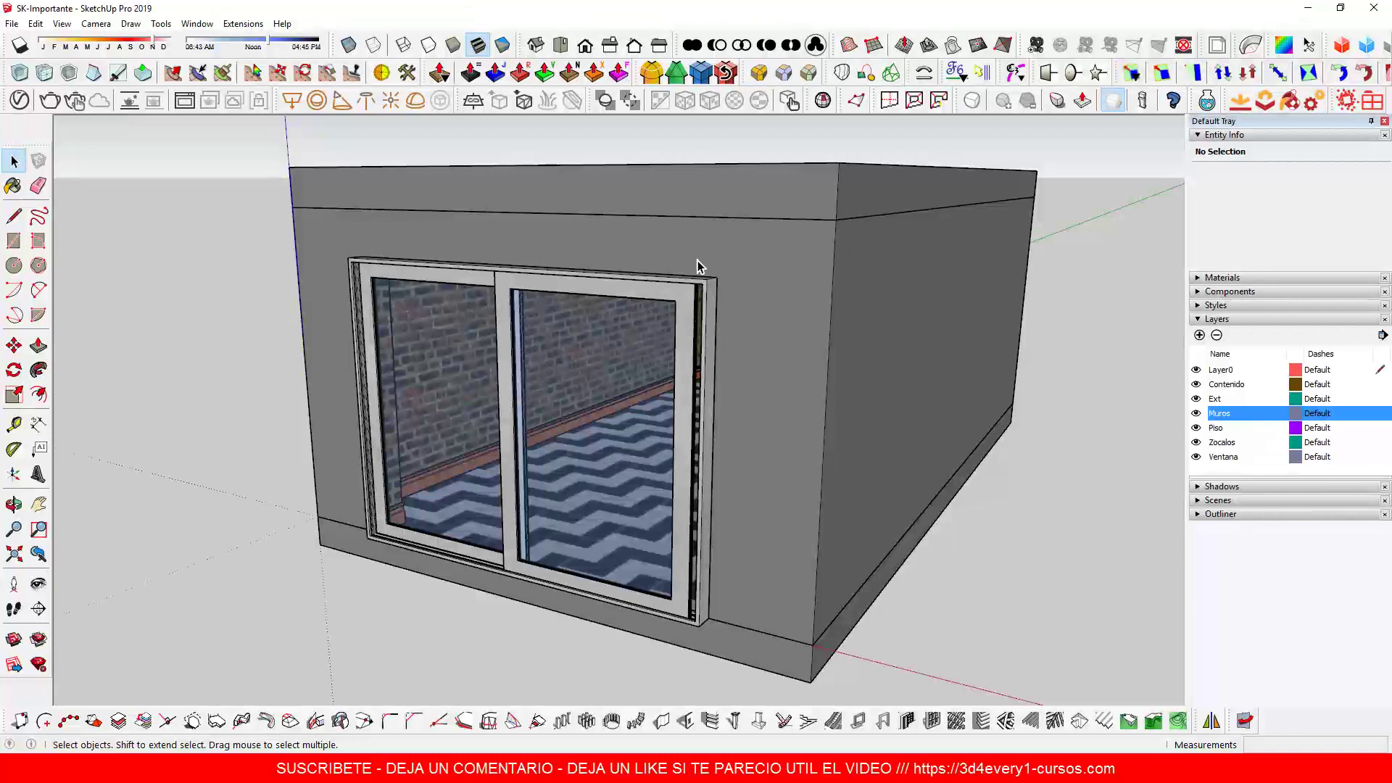
pyautogui.click(1196, 413)
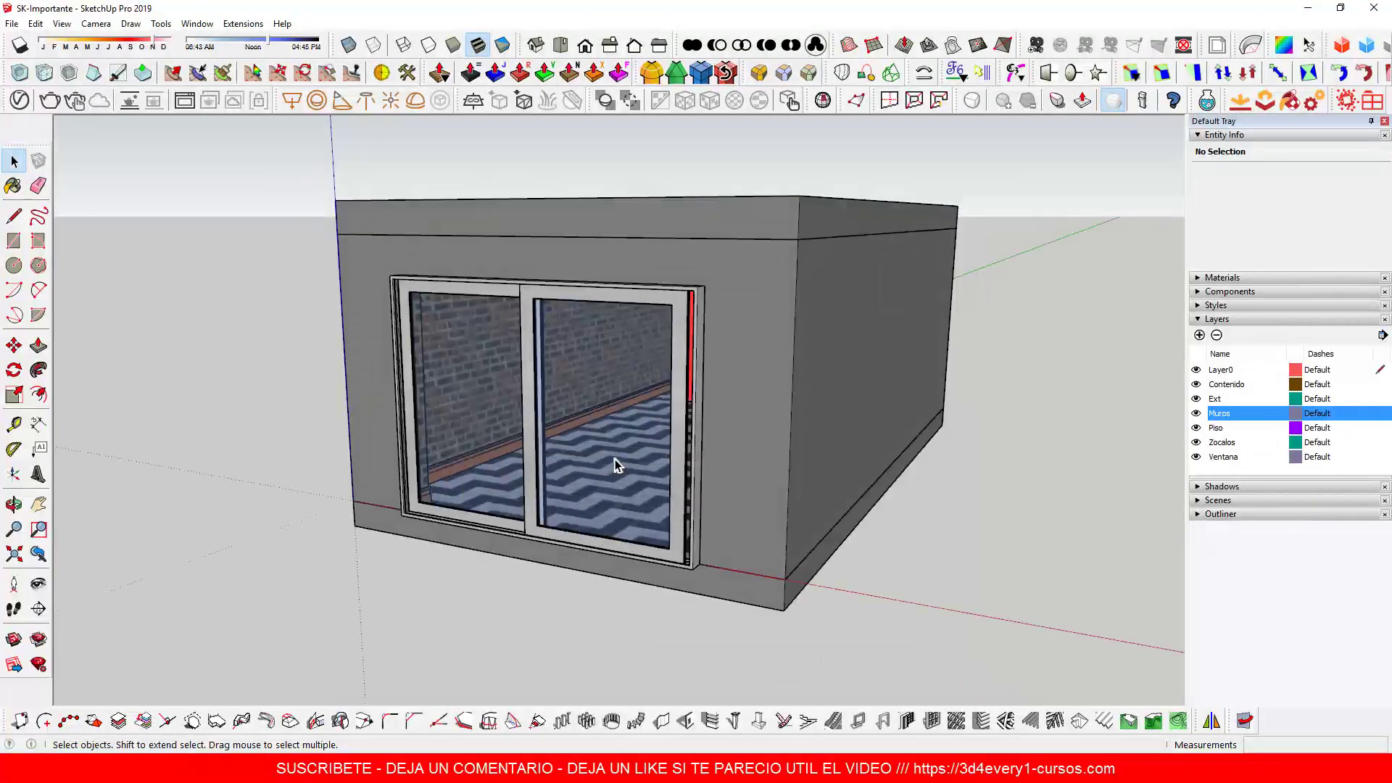
pyautogui.moveTo(615, 464); pyautogui.dragTo(652, 460, button='middle')
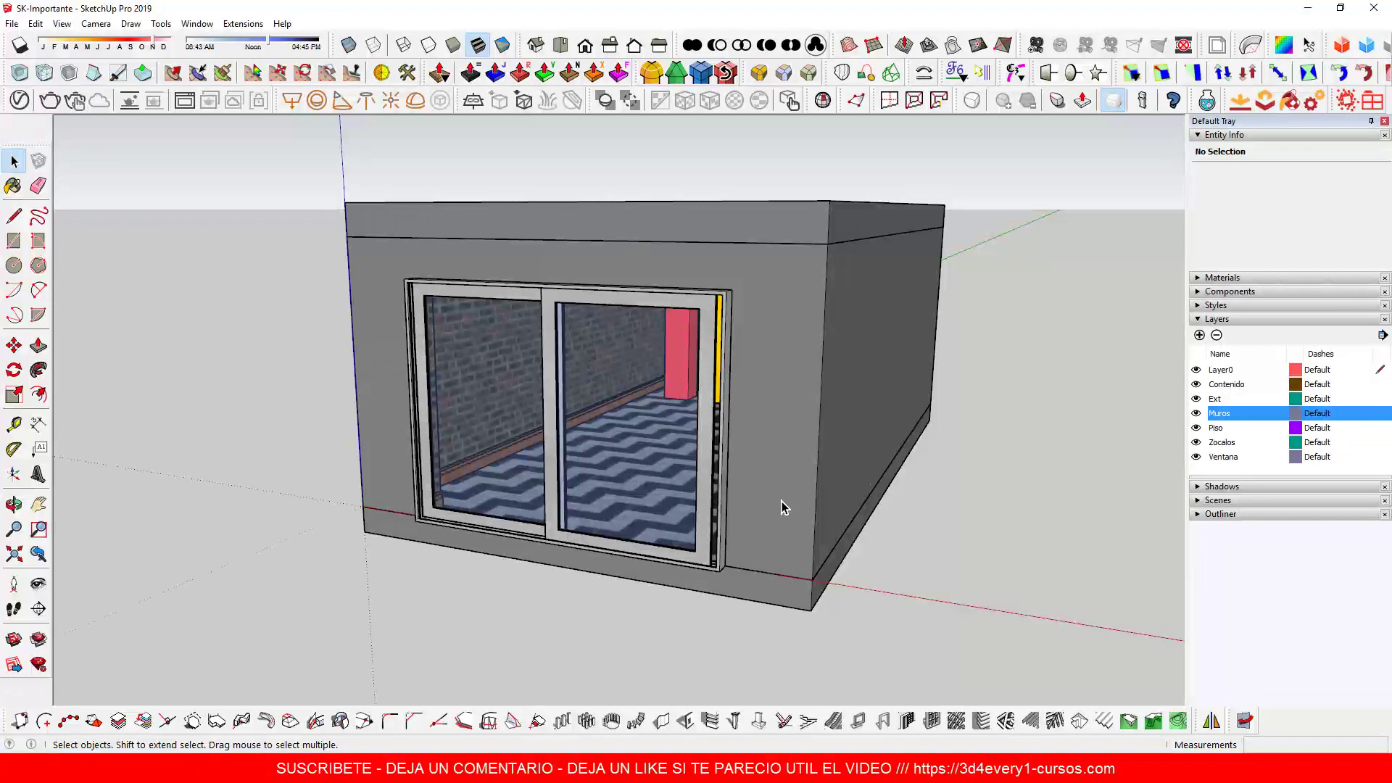
# Step: Zoom through the window toward the six coloured columns and select the red one
pyautogui.moveTo(781, 502); pyautogui.dragTo(834, 473, button='middle')
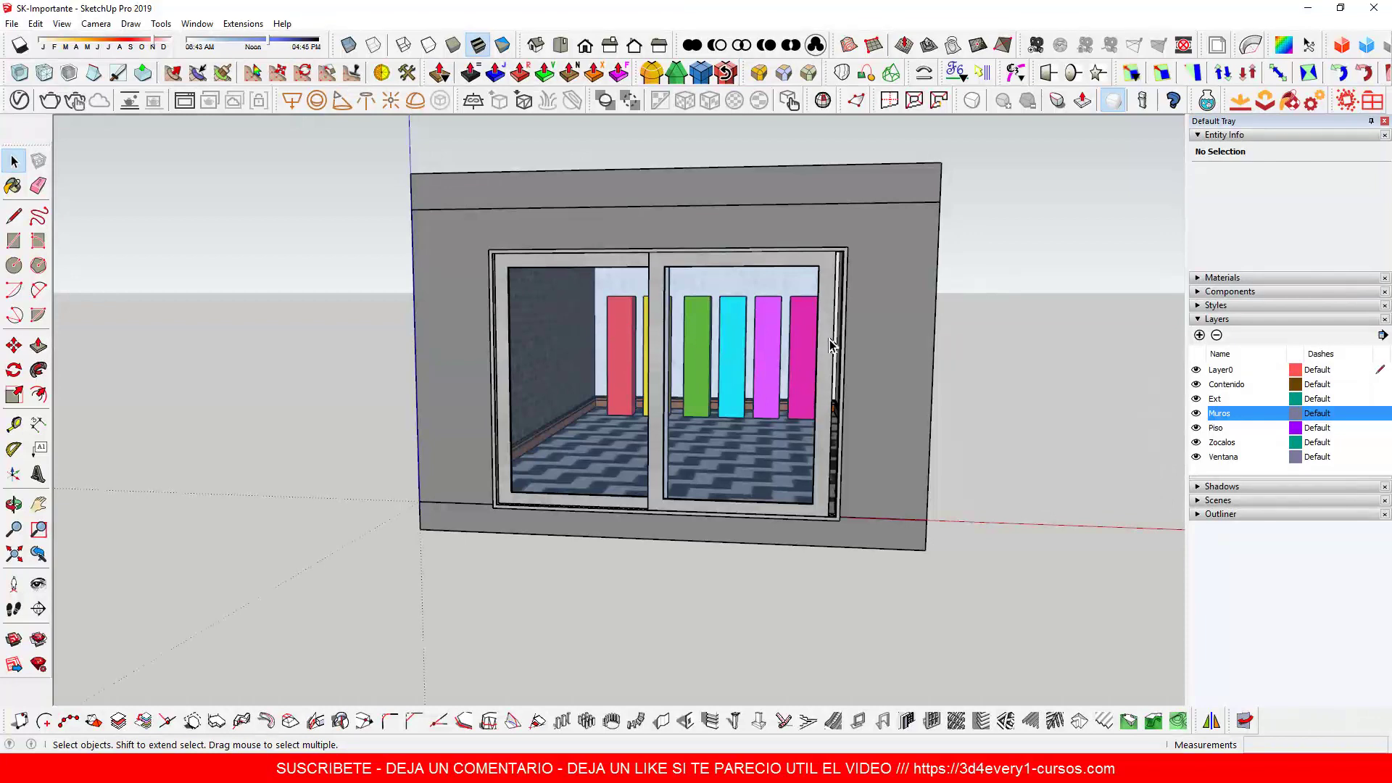
pyautogui.scroll(10, 837, 341)
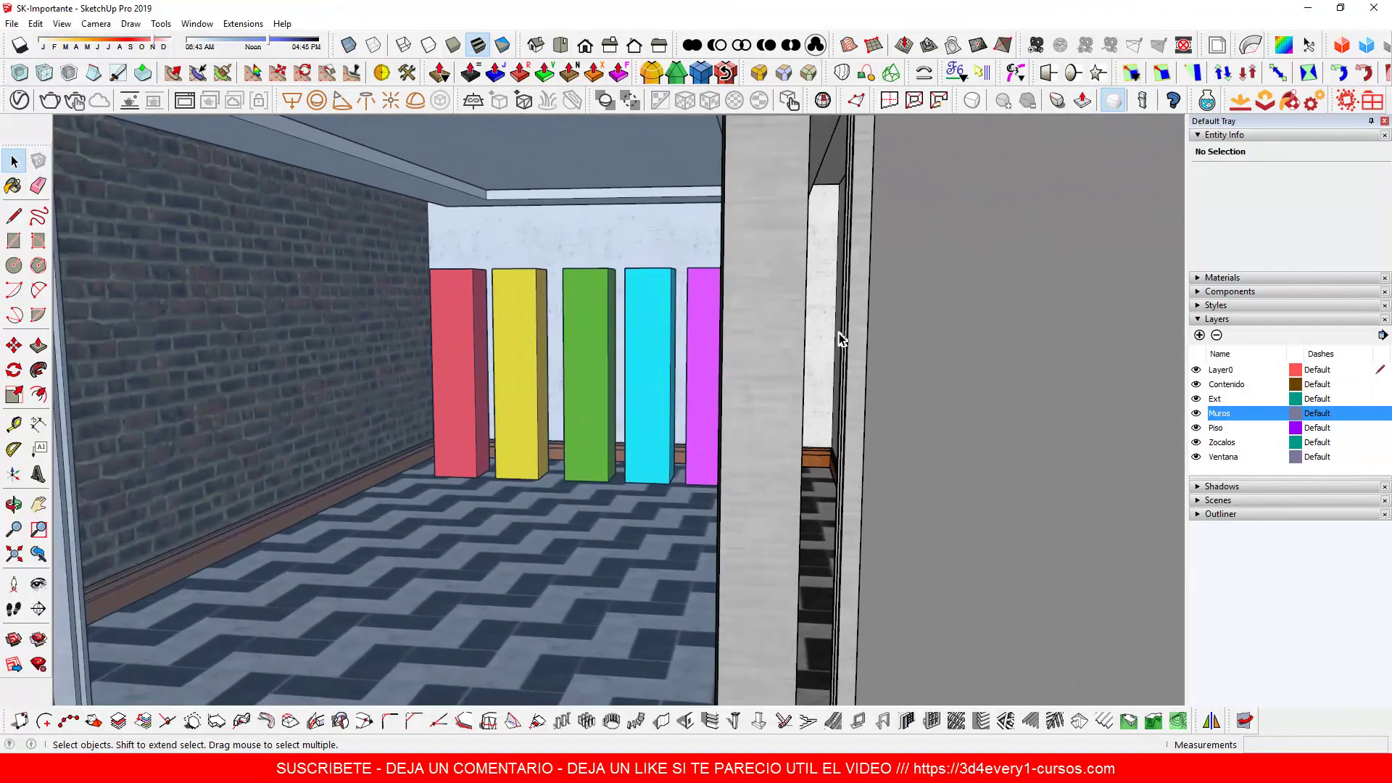
pyautogui.scroll(5, 837, 341)
pyautogui.moveTo(833, 342); pyautogui.dragTo(679, 380, button='middle')
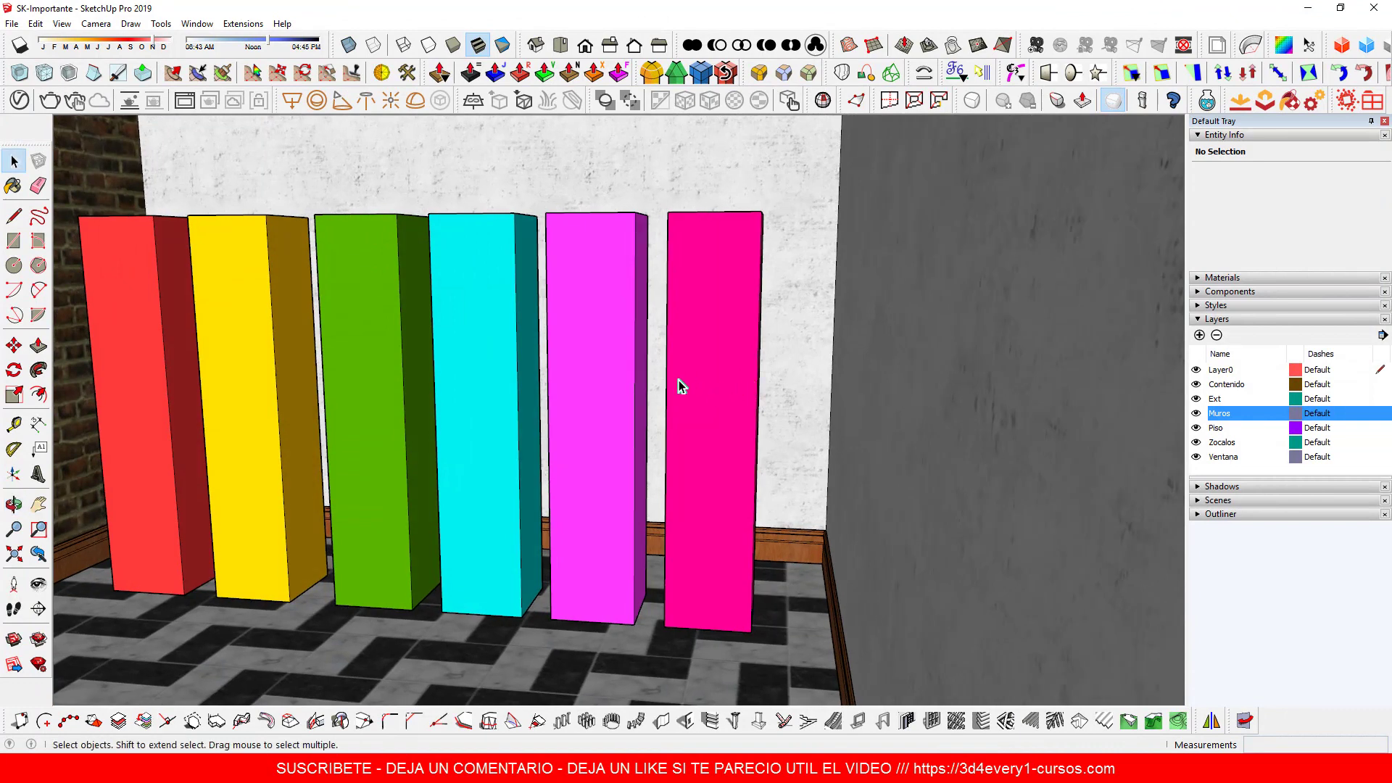
pyautogui.moveTo(581, 366); pyautogui.dragTo(792, 375, button='middle')
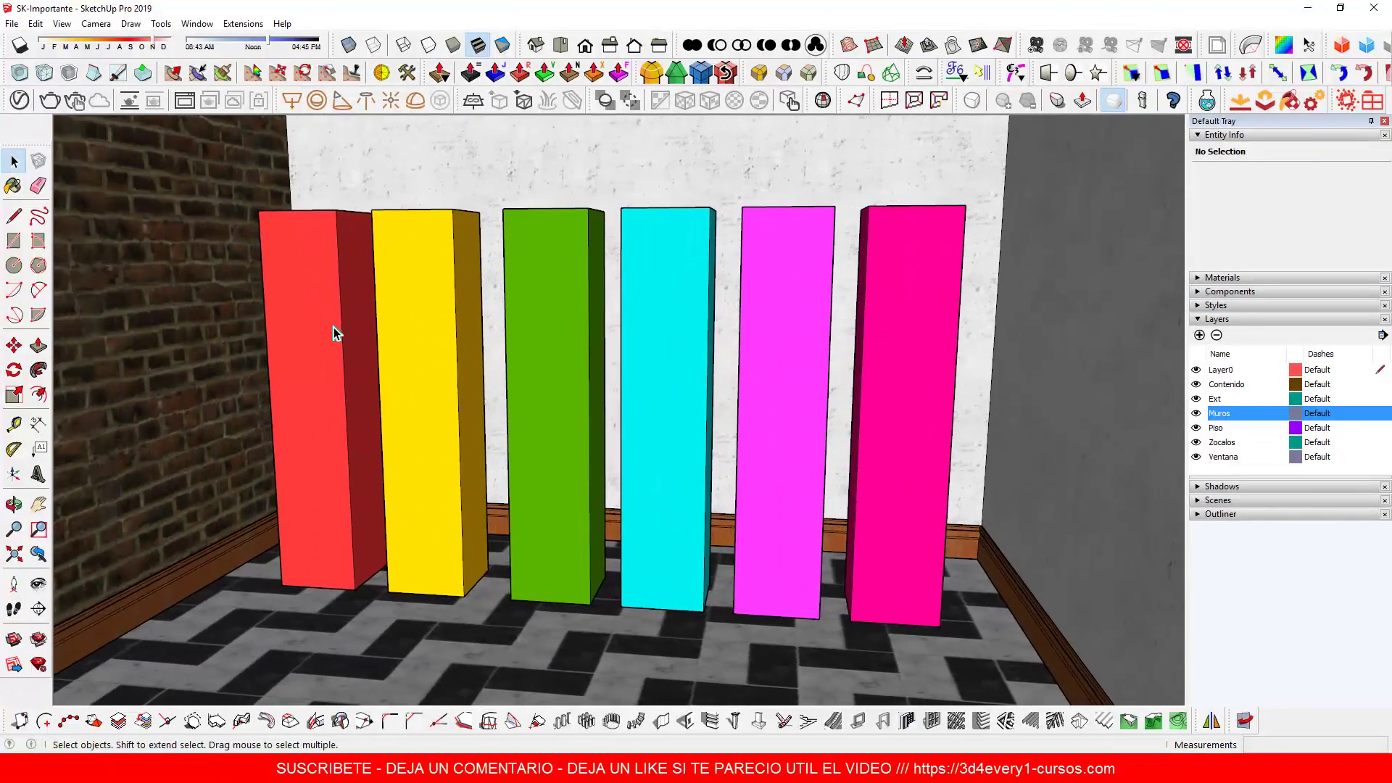
pyautogui.click(321, 328)
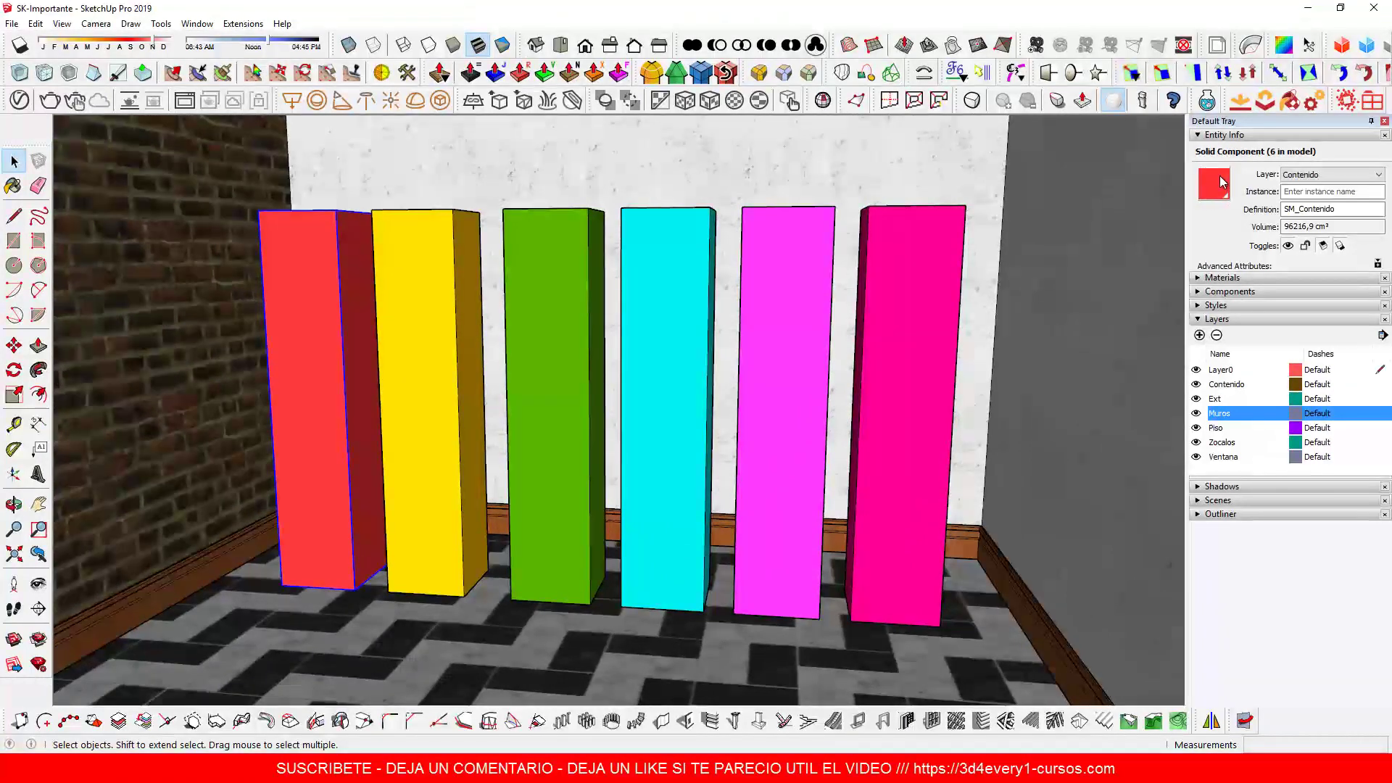
# Step: Inspect the yellow and green columns, then enter the red SM_Contenido component for editing
pyautogui.click(426, 296)
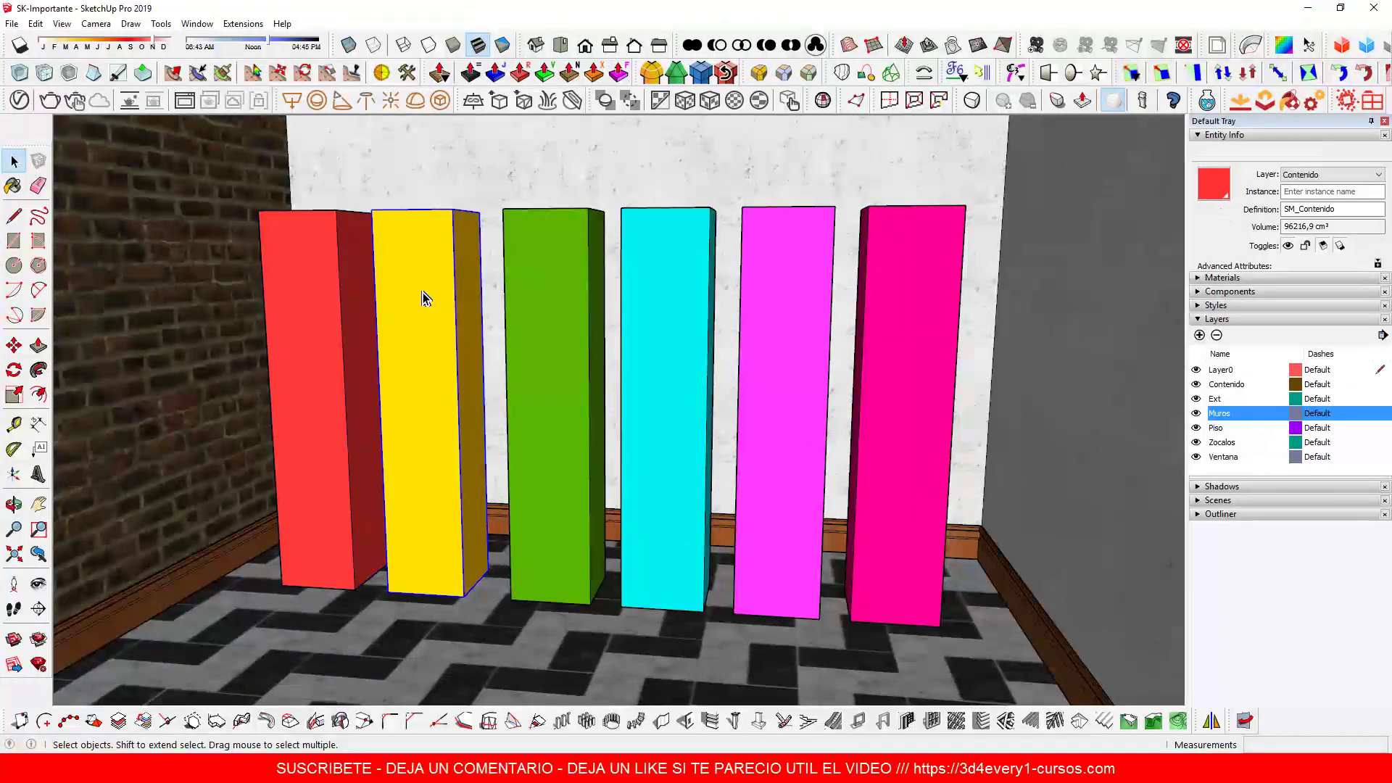
pyautogui.click(544, 288)
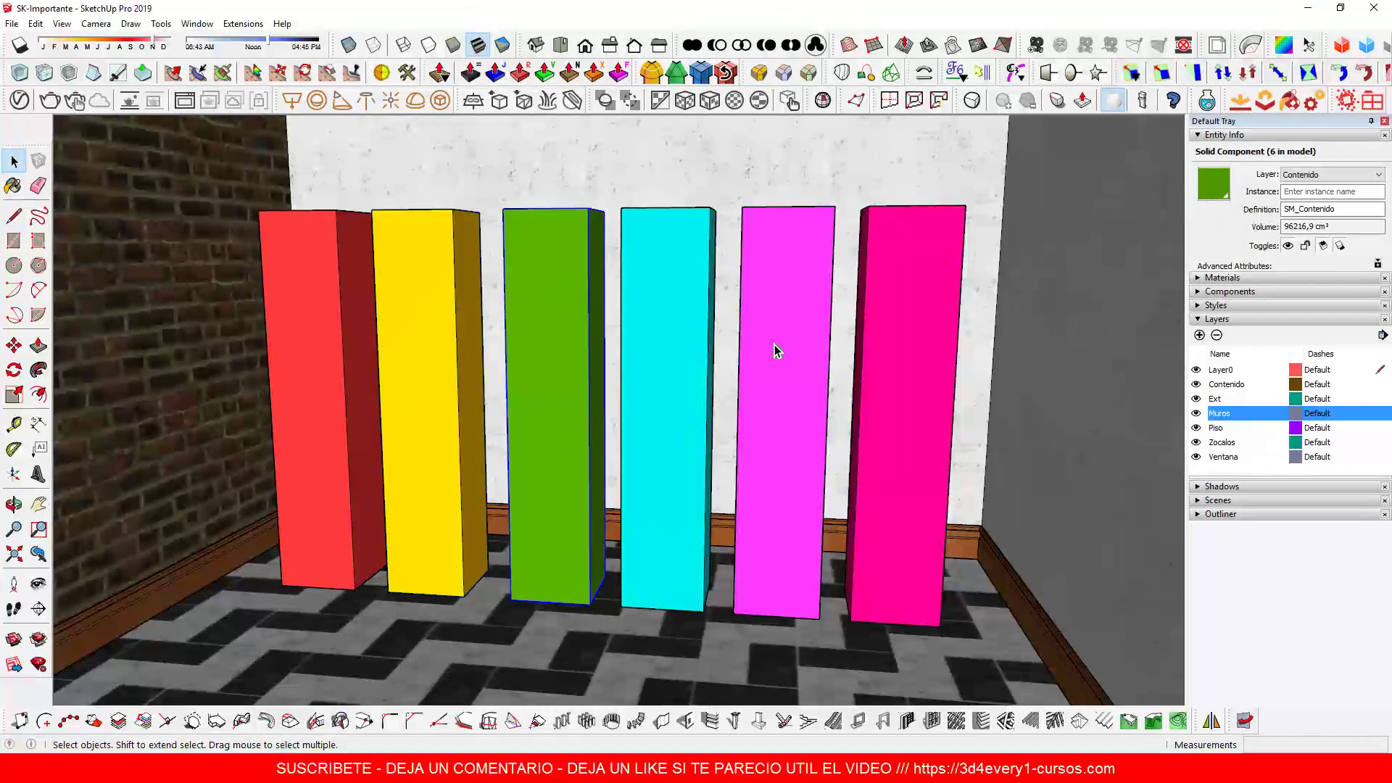
pyautogui.doubleClick(309, 284)
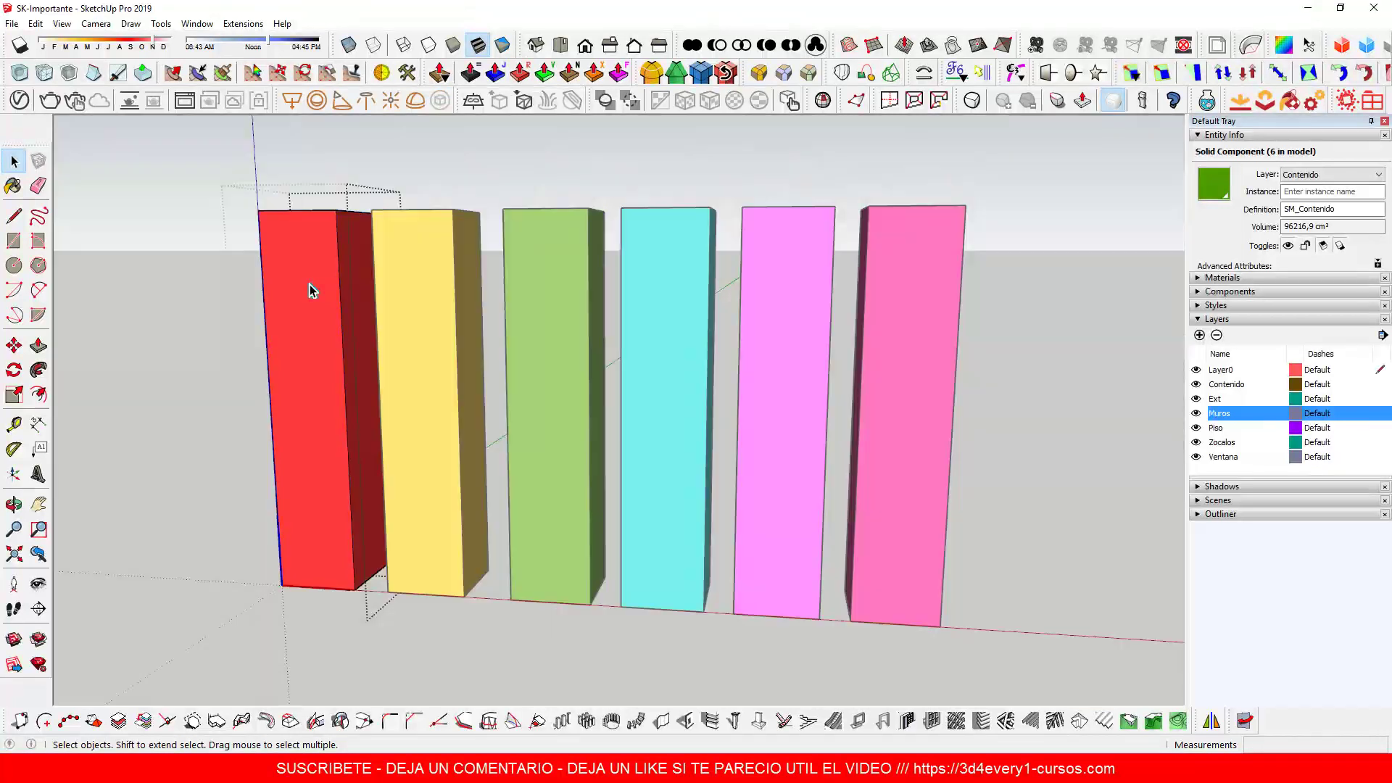
pyautogui.click(312, 324)
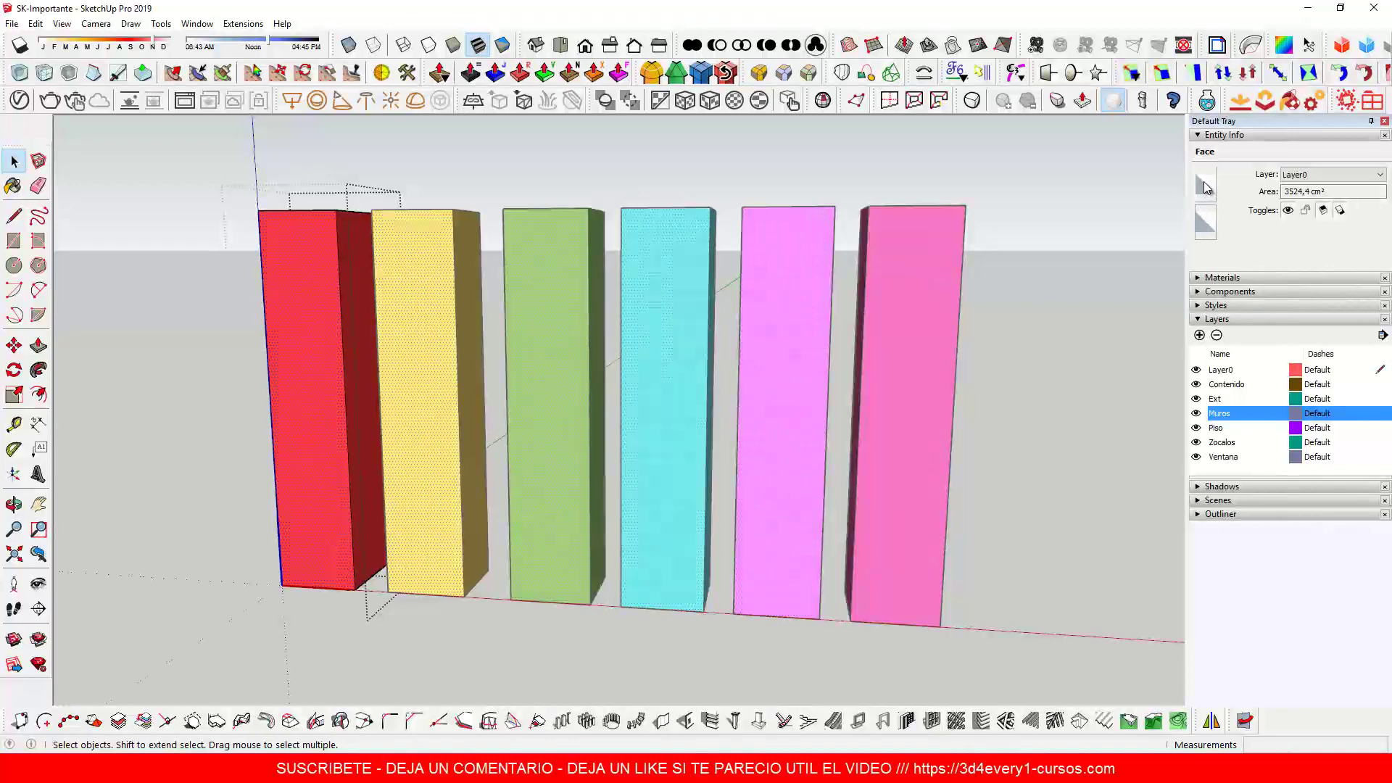
pyautogui.click(1099, 337)
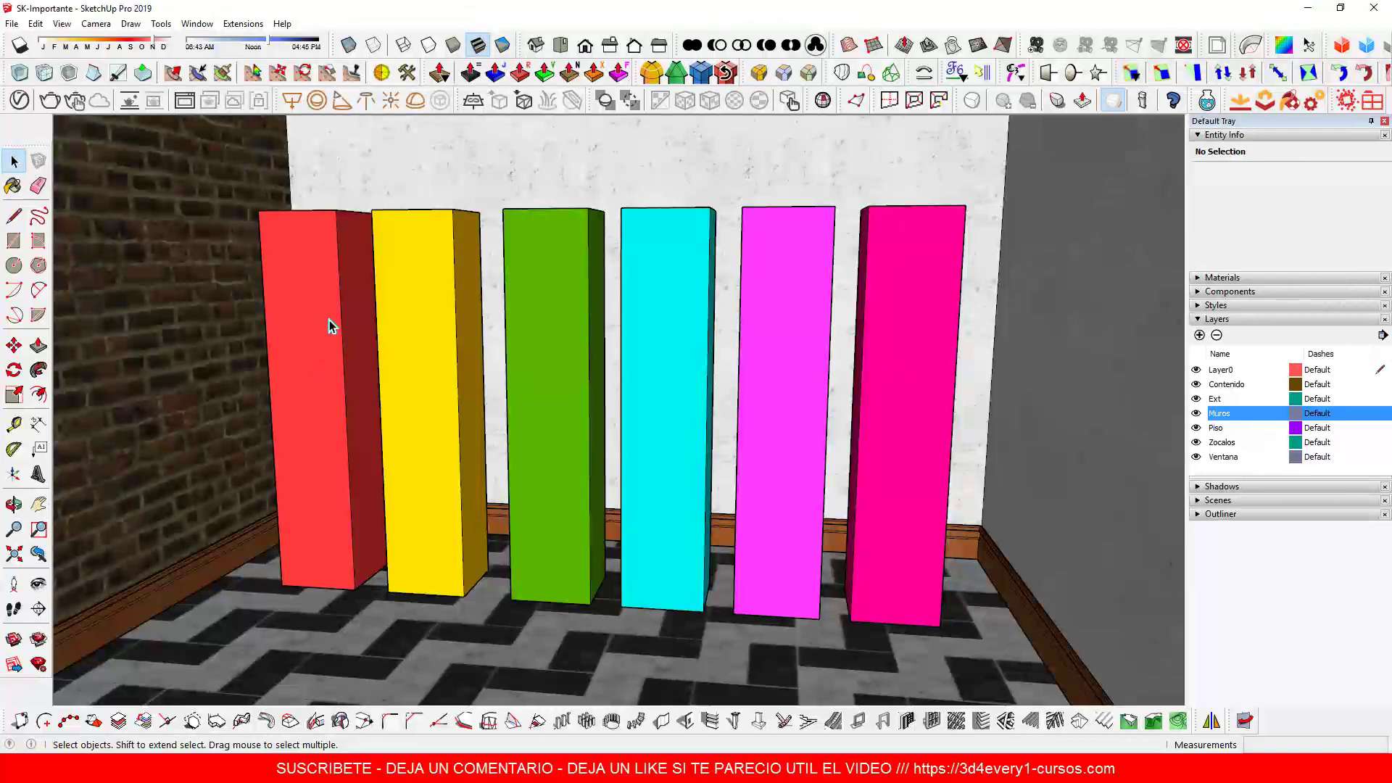
pyautogui.click(329, 297)
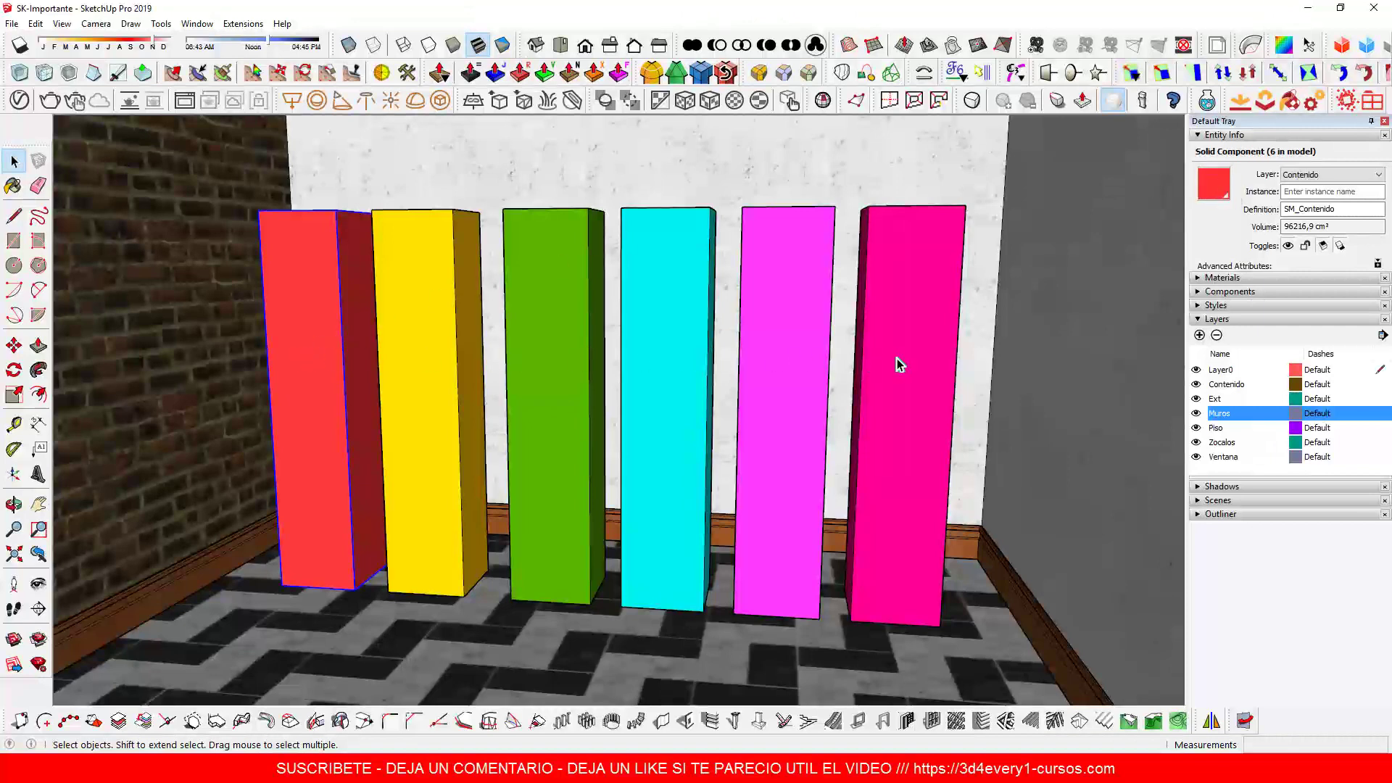
pyautogui.doubleClick(292, 364)
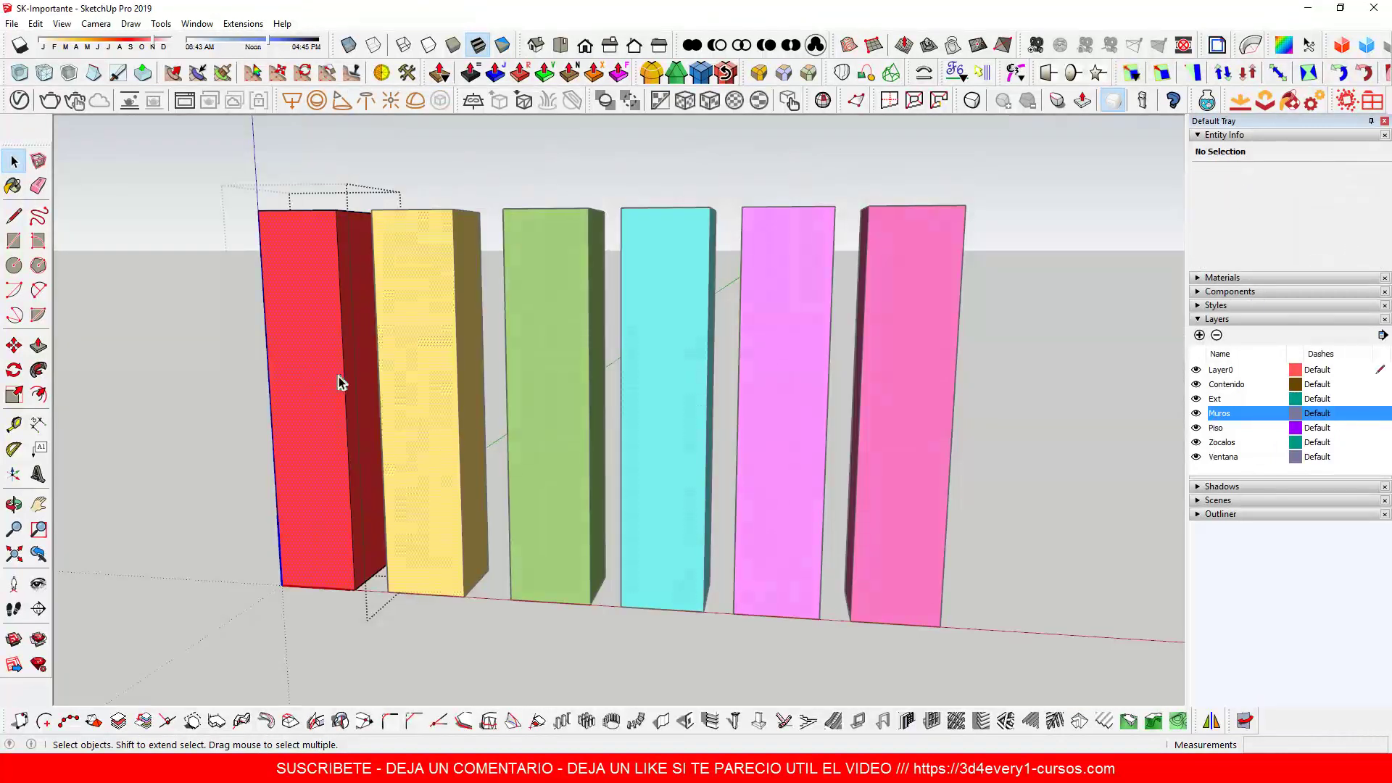
# Step: Exit the red column's component edit and orbit to view the columns from another angle
pyautogui.click(366, 371)
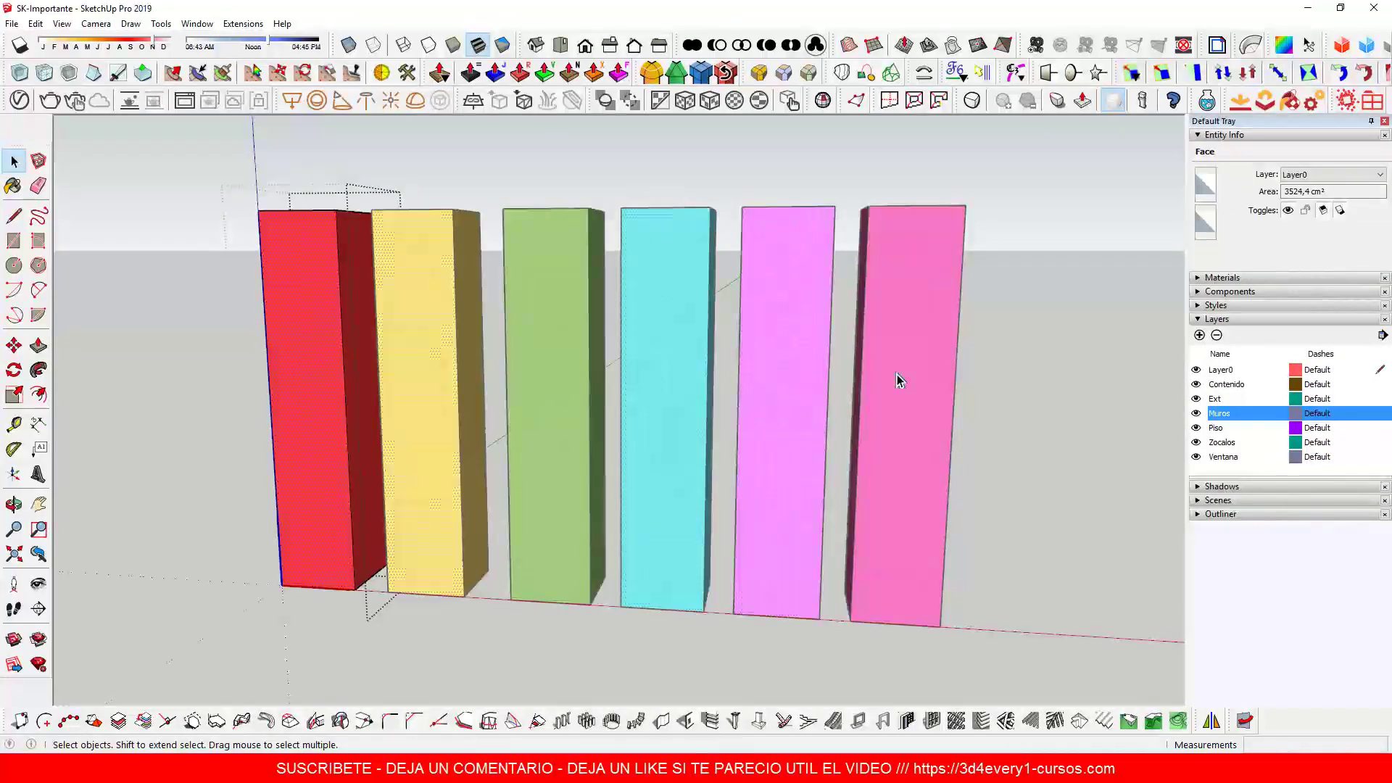
pyautogui.click(1020, 419)
pyautogui.moveTo(785, 398); pyautogui.dragTo(699, 393, button='middle')
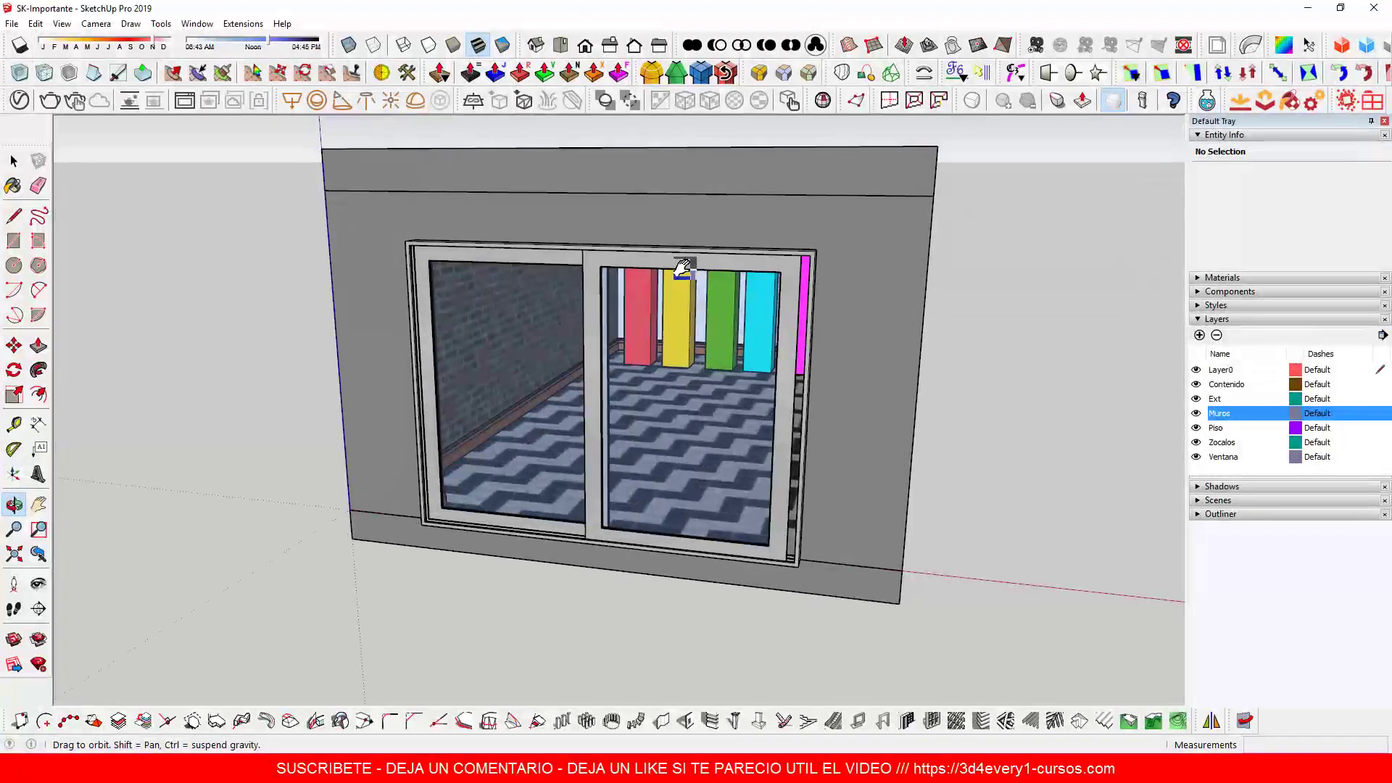
# Step: Re-export the model via File > Export > 3D Model over SK-Importante.udatasmith, confirming replacement
pyautogui.moveTo(668, 227); pyautogui.dragTo(700, 245)
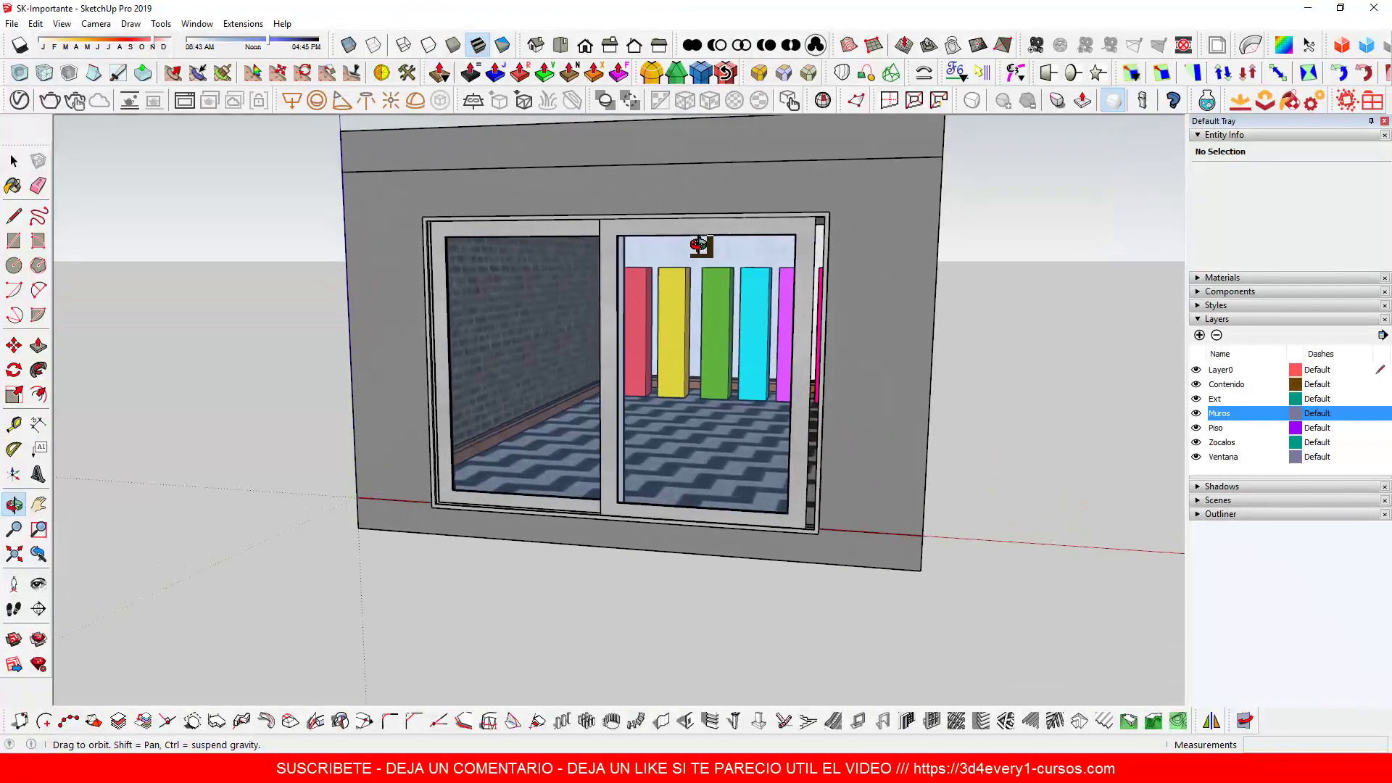
pyautogui.press('space')
pyautogui.moveTo(700, 247); pyautogui.dragTo(699, 307, button='middle')
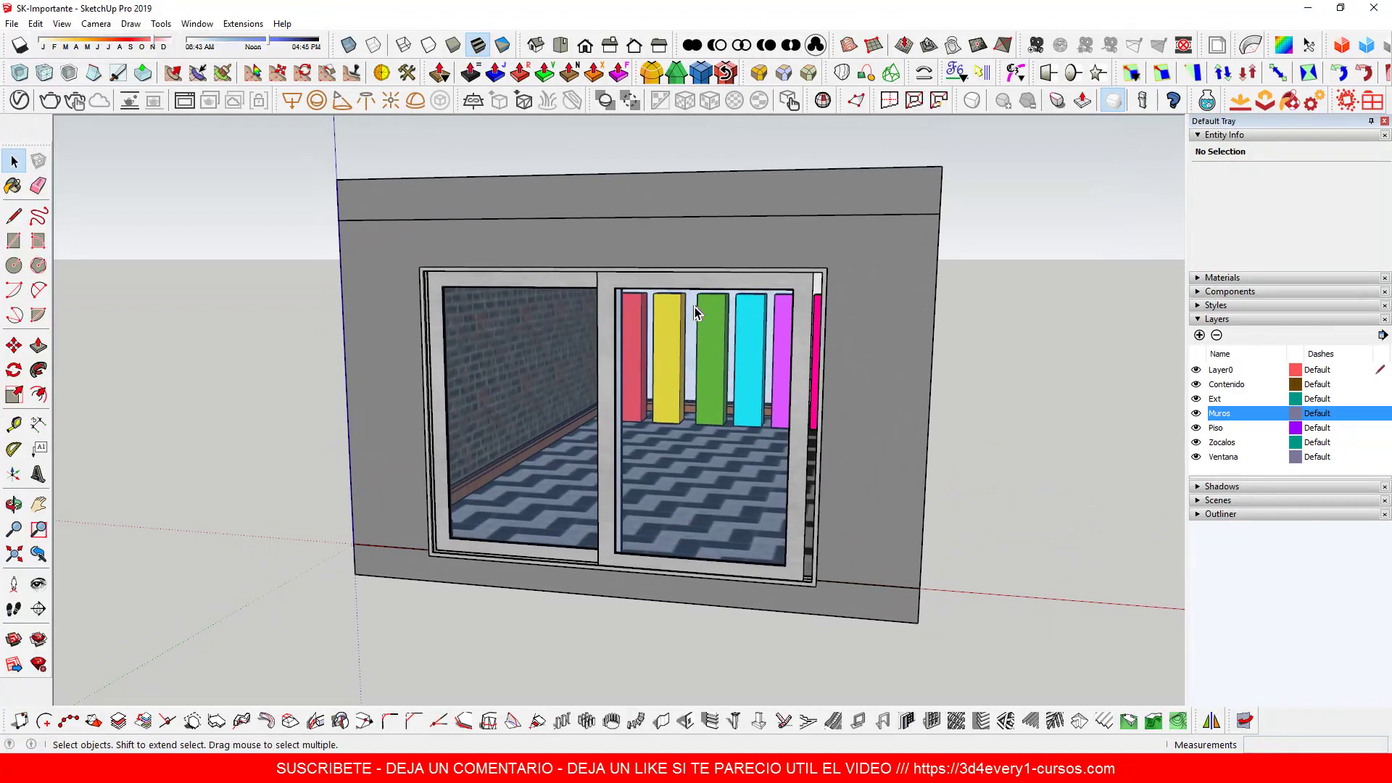
pyautogui.click(16, 25)
pyautogui.click(12, 24)
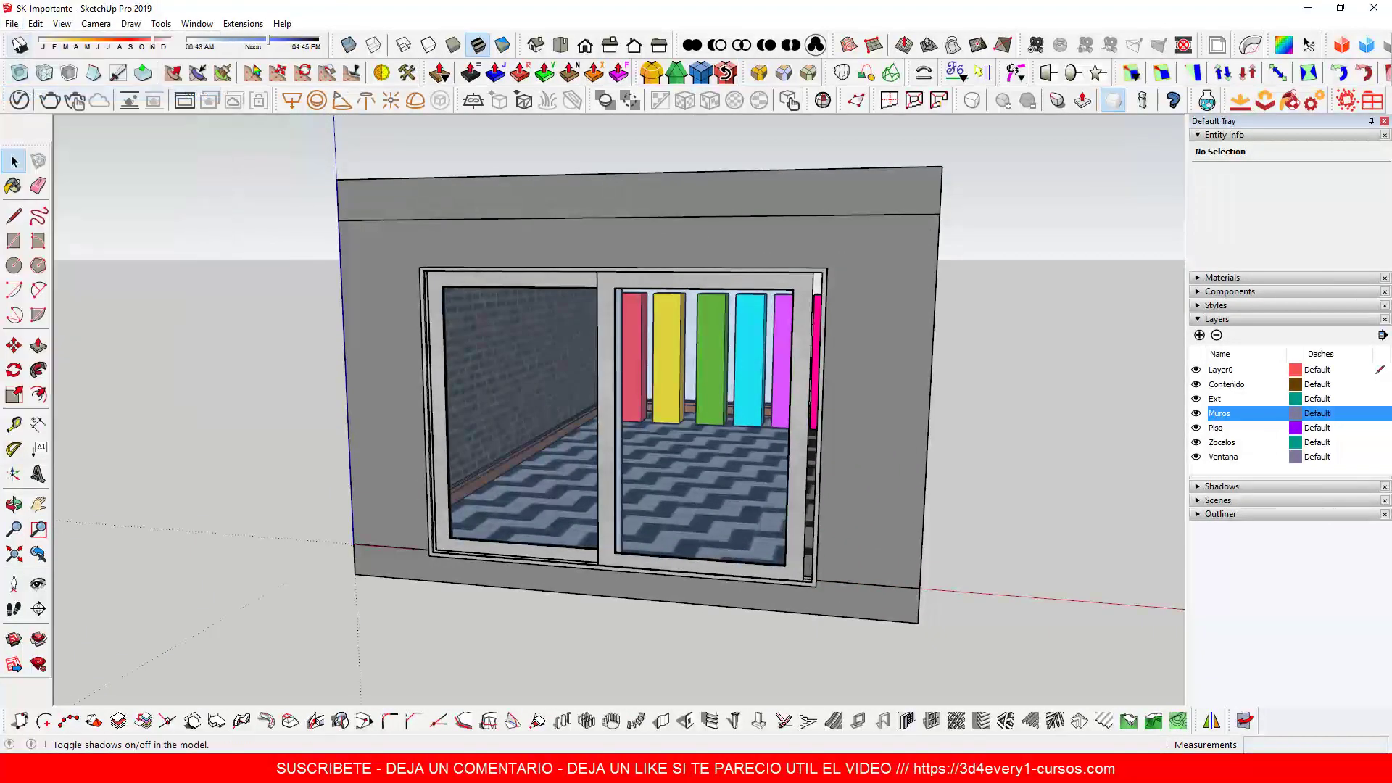
pyautogui.click(12, 24)
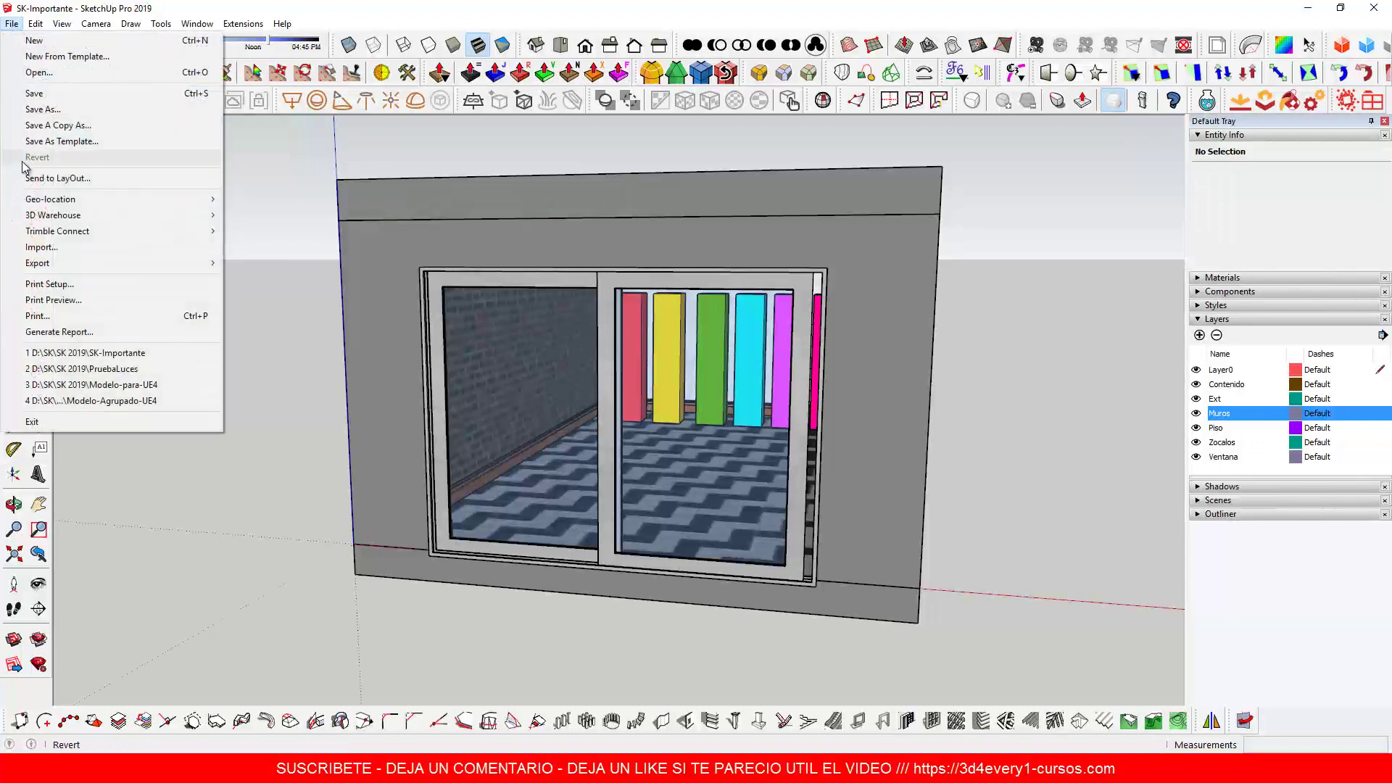
pyautogui.moveTo(43, 262)
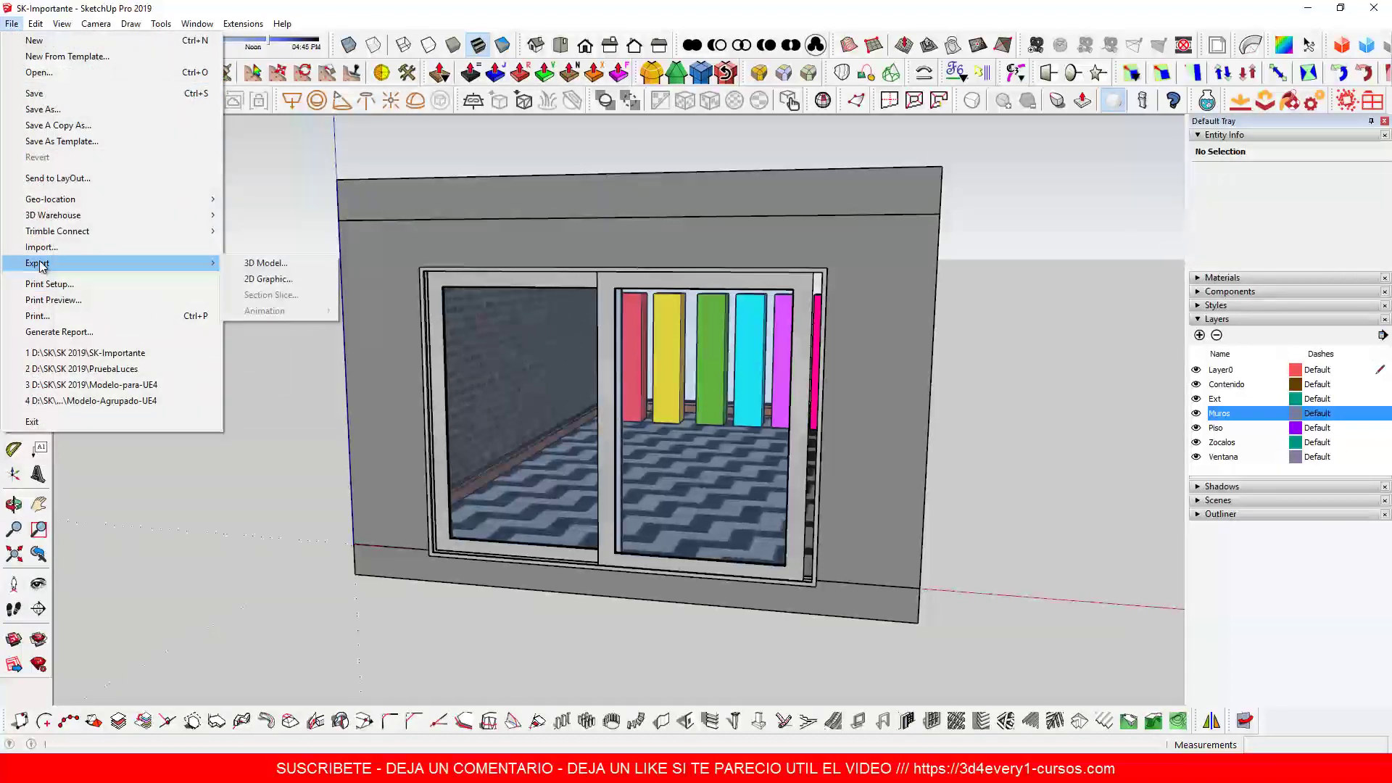
pyautogui.click(250, 262)
pyautogui.click(631, 401)
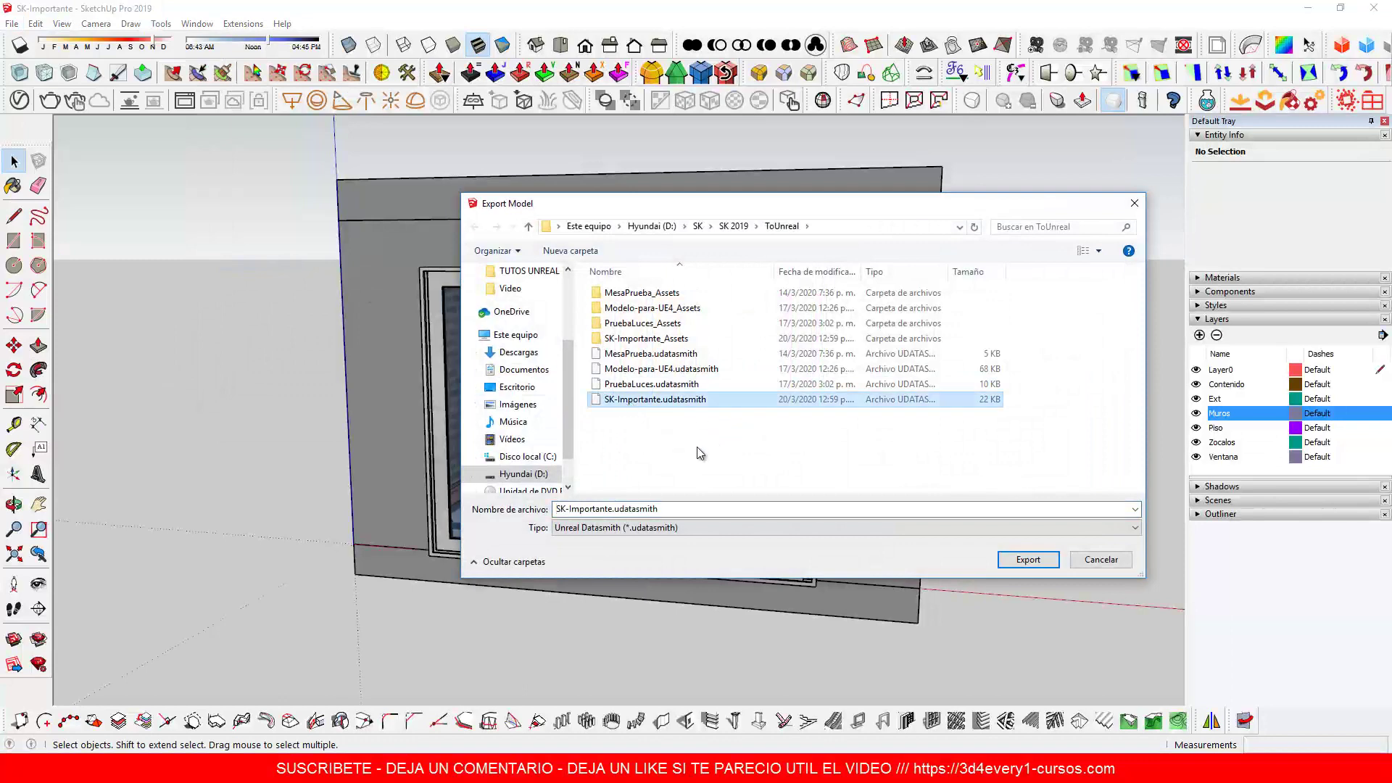
pyautogui.click(1028, 560)
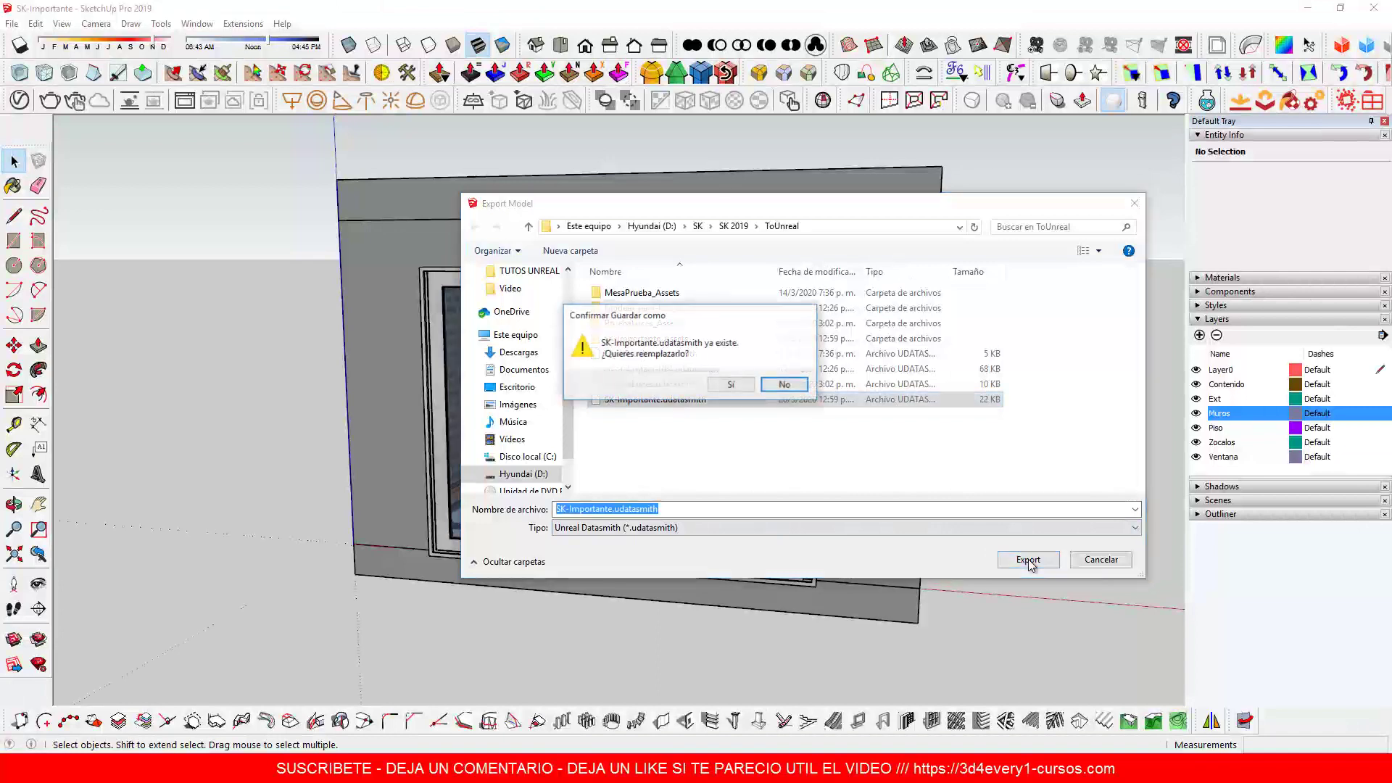
pyautogui.click(732, 385)
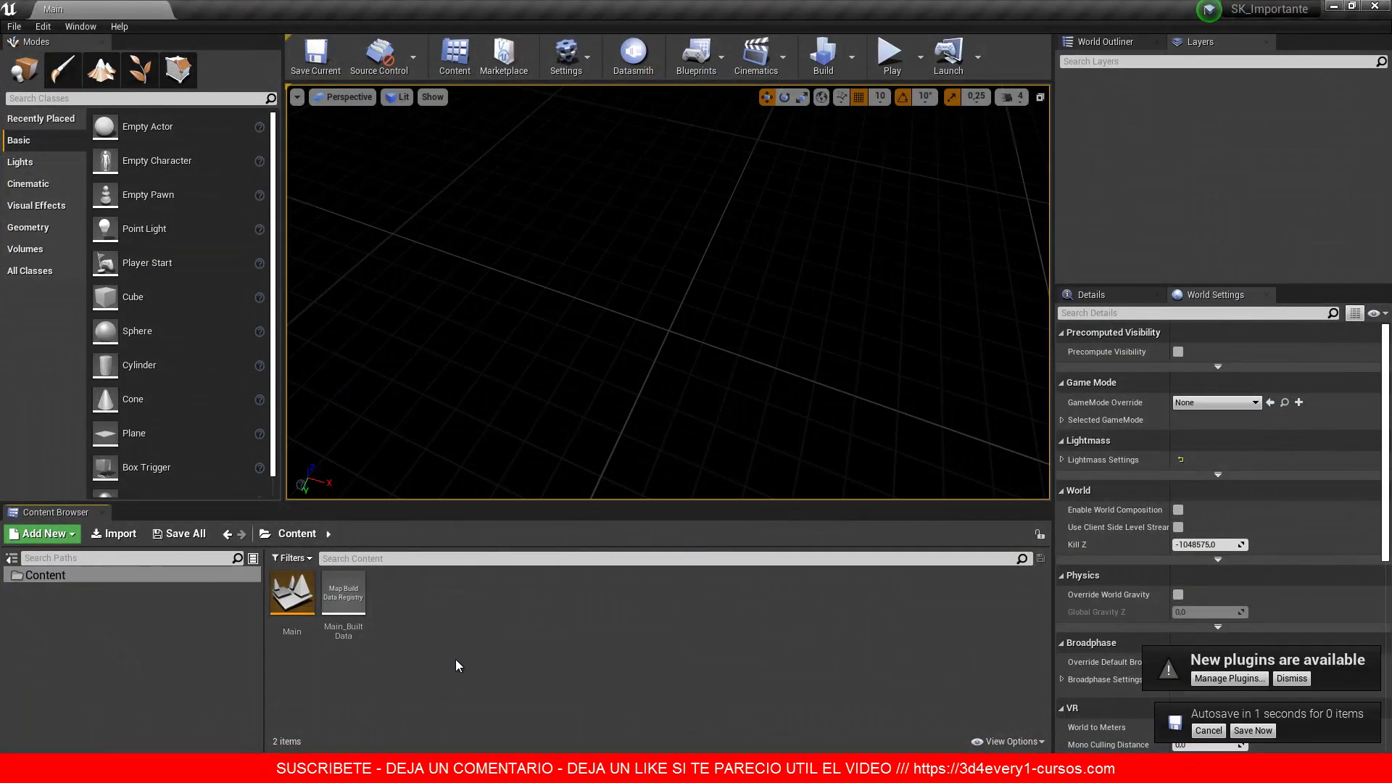
# Step: Add a new folder named 'Sketchup' under Content, then launch the Datasmith import browser
pyautogui.rightClick(57, 578)
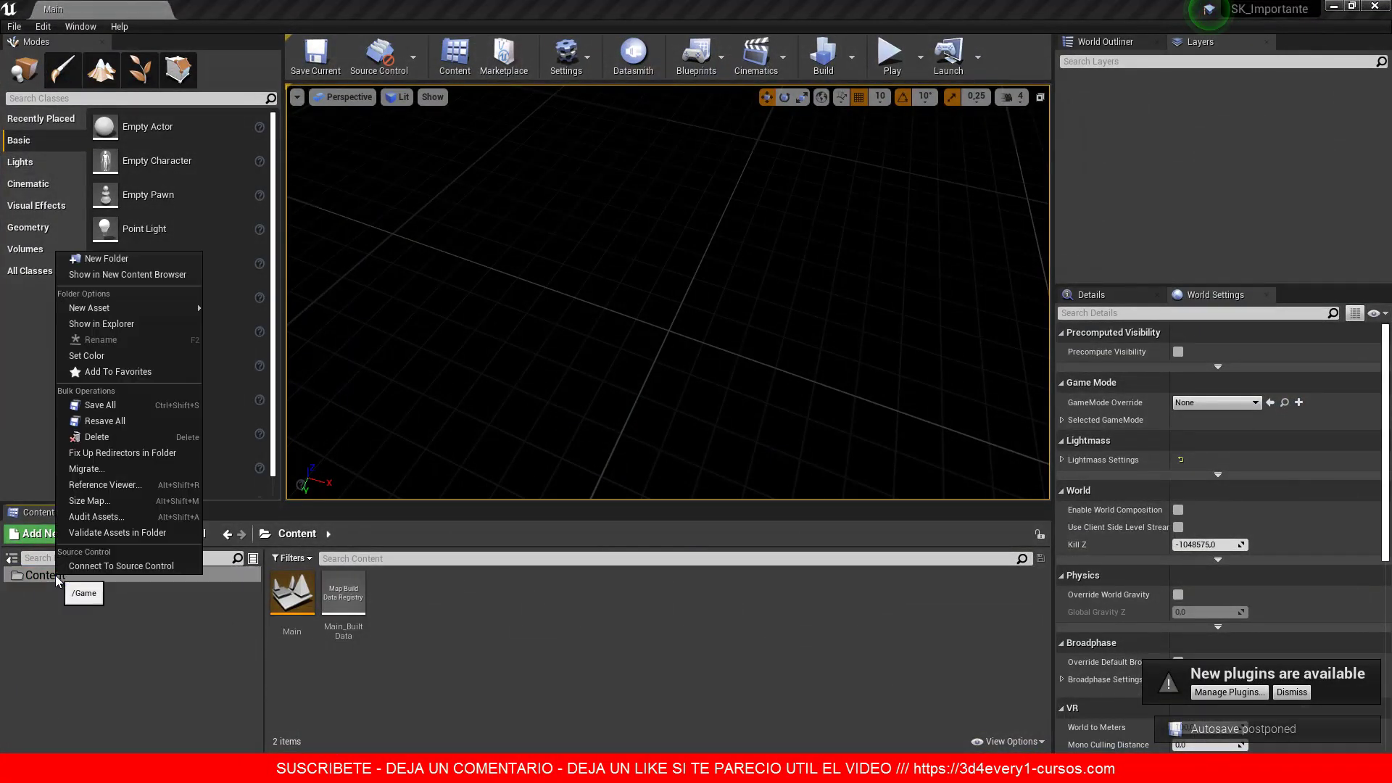
pyautogui.click(112, 257)
pyautogui.write('Ske')
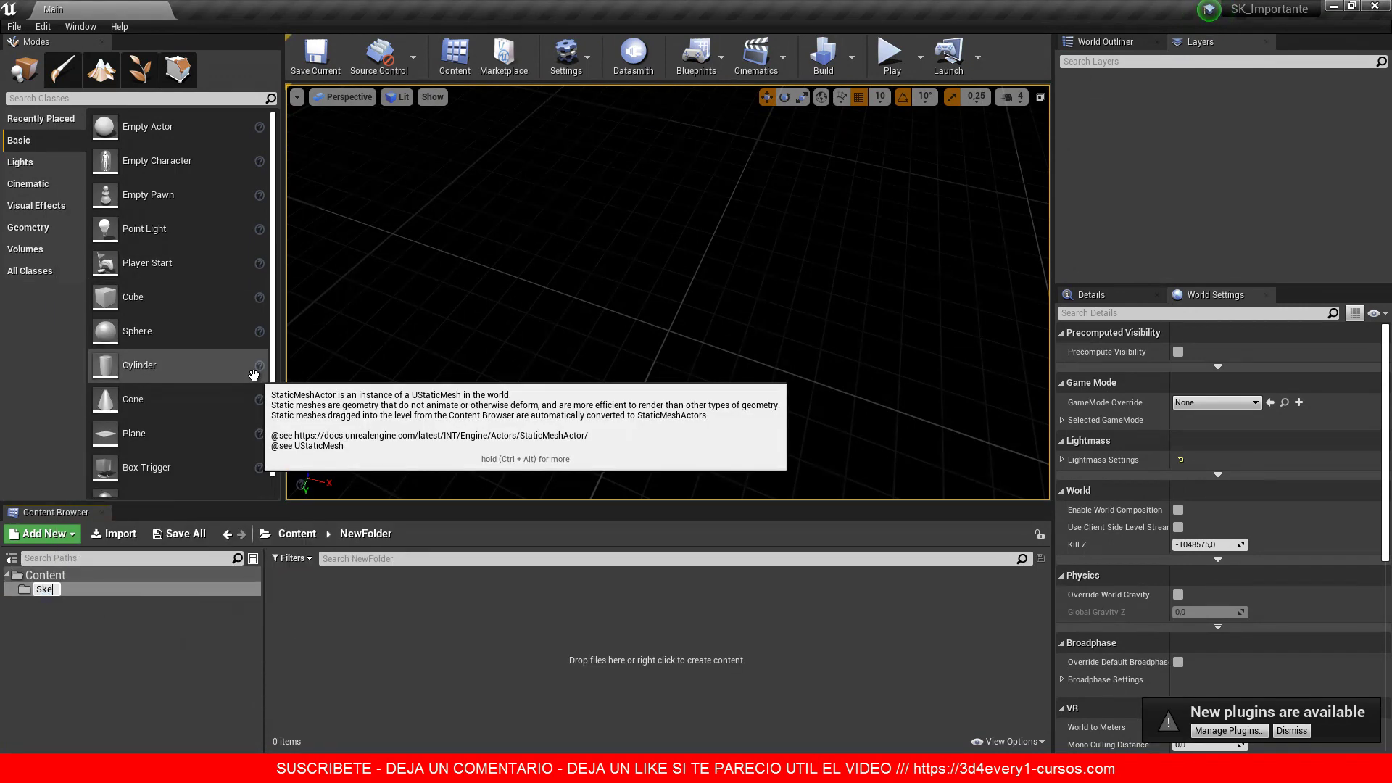
pyautogui.write('tch')
pyautogui.write('up')
pyautogui.press('Return')
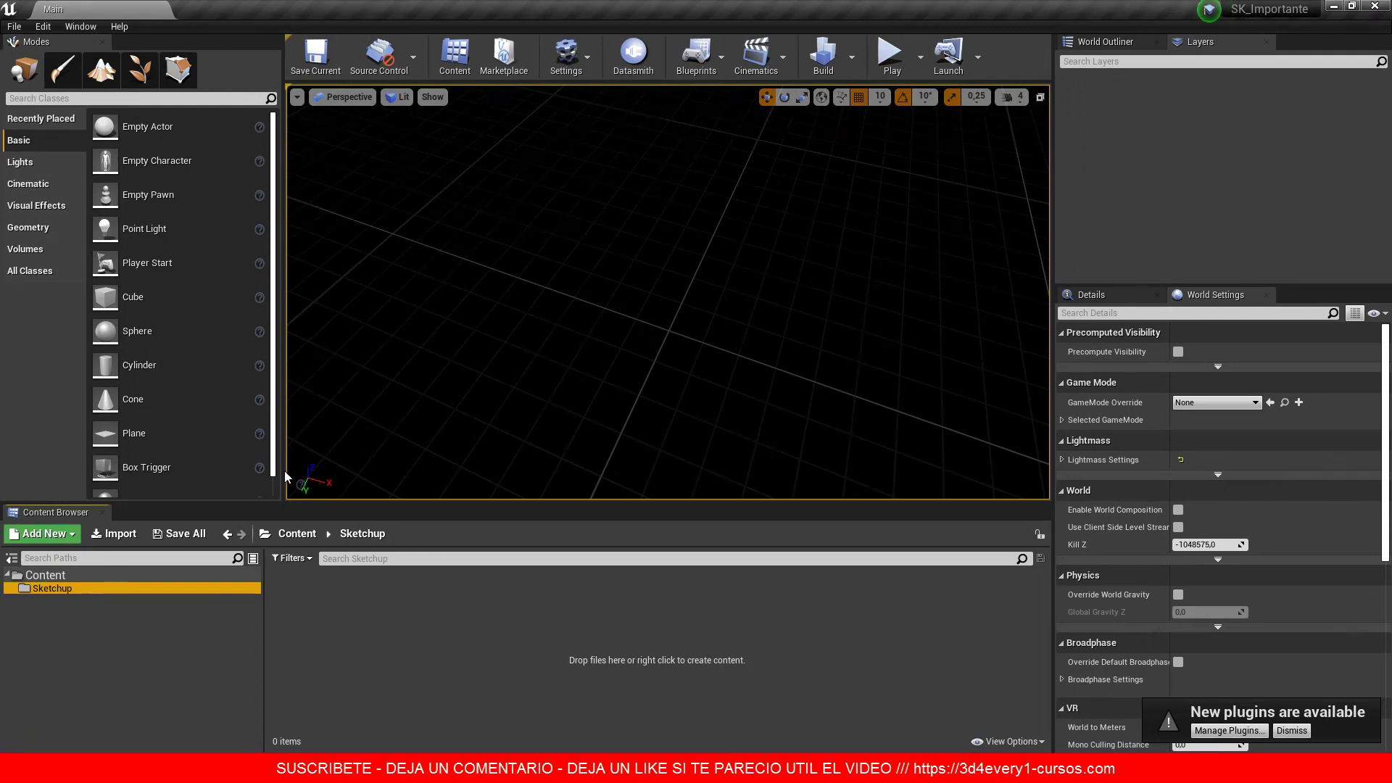
pyautogui.click(638, 58)
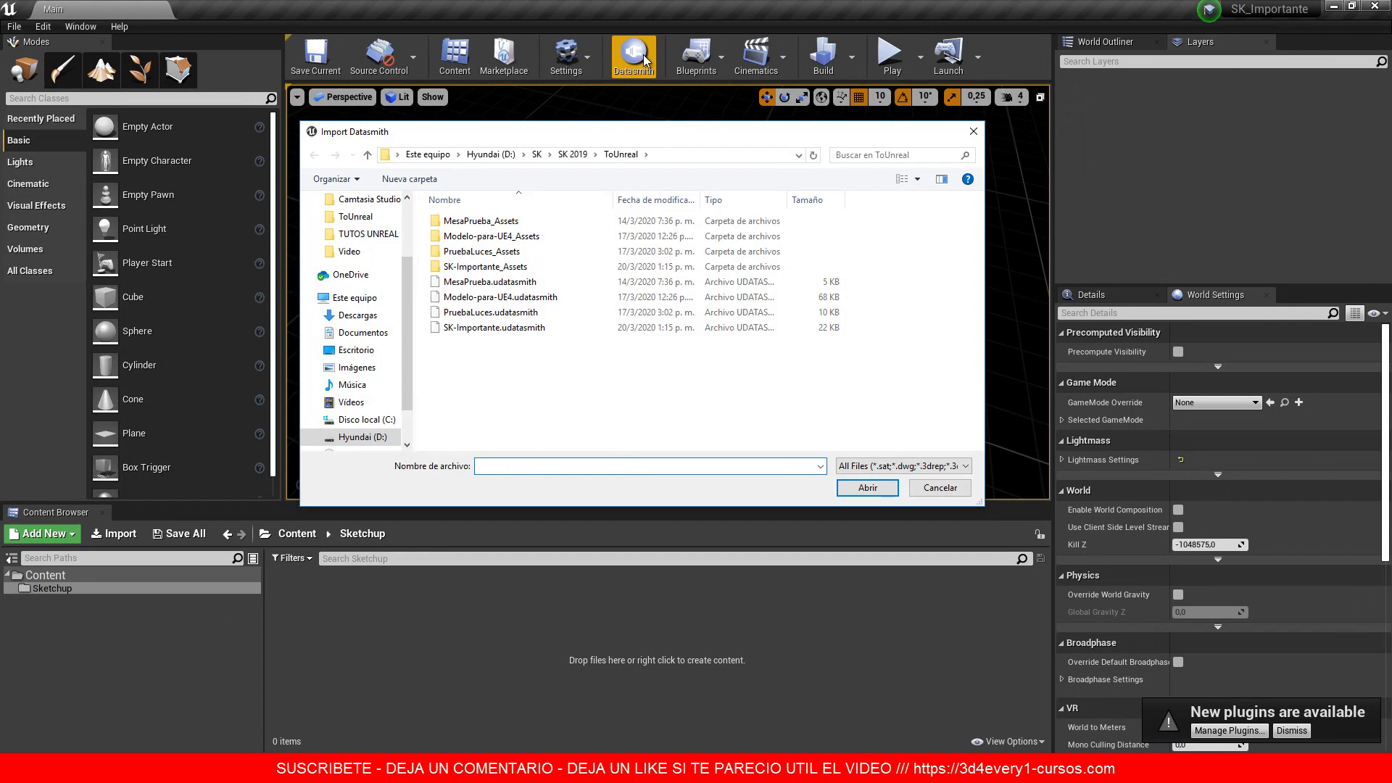
# Step: Choose SK-Importante.udatasmith and set the Sketchup folder as the import destination
pyautogui.click(493, 328)
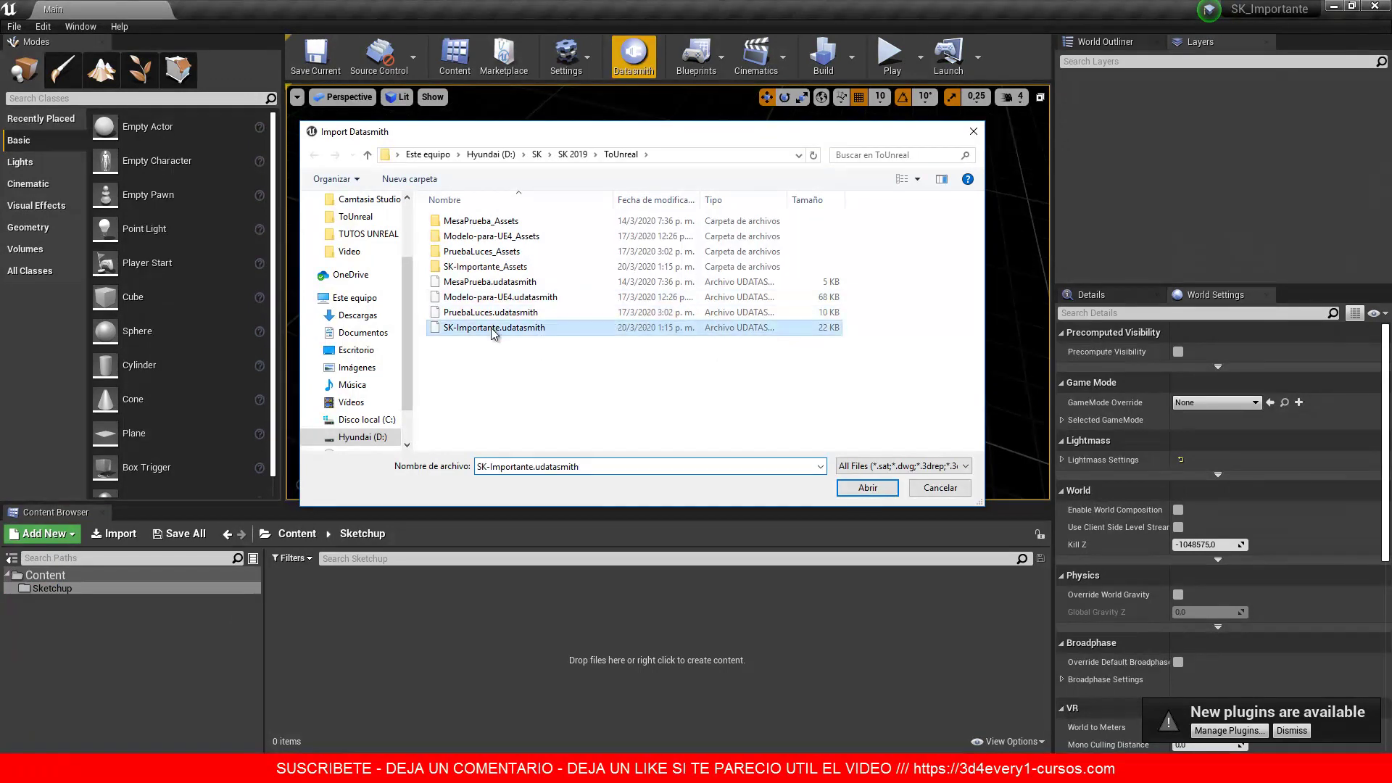
pyautogui.click(866, 488)
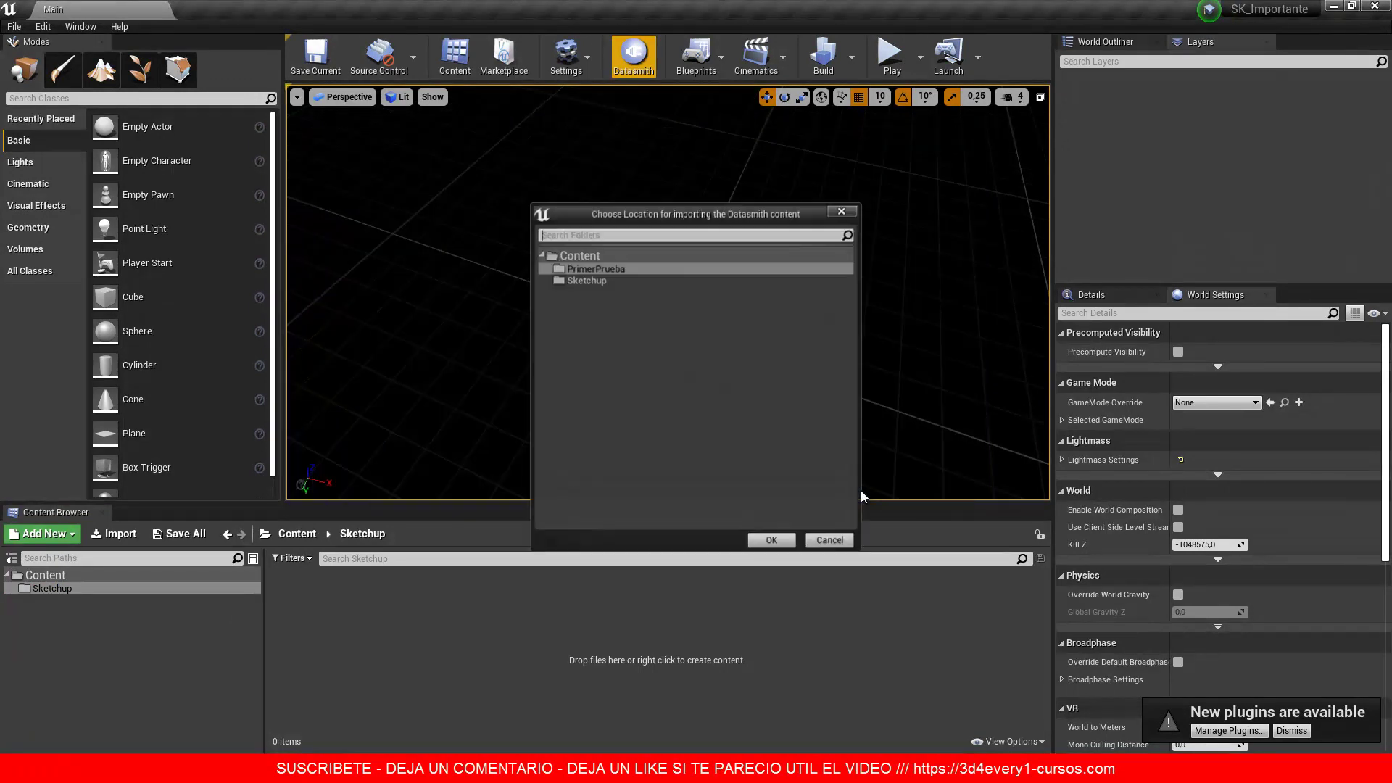
pyautogui.click(600, 280)
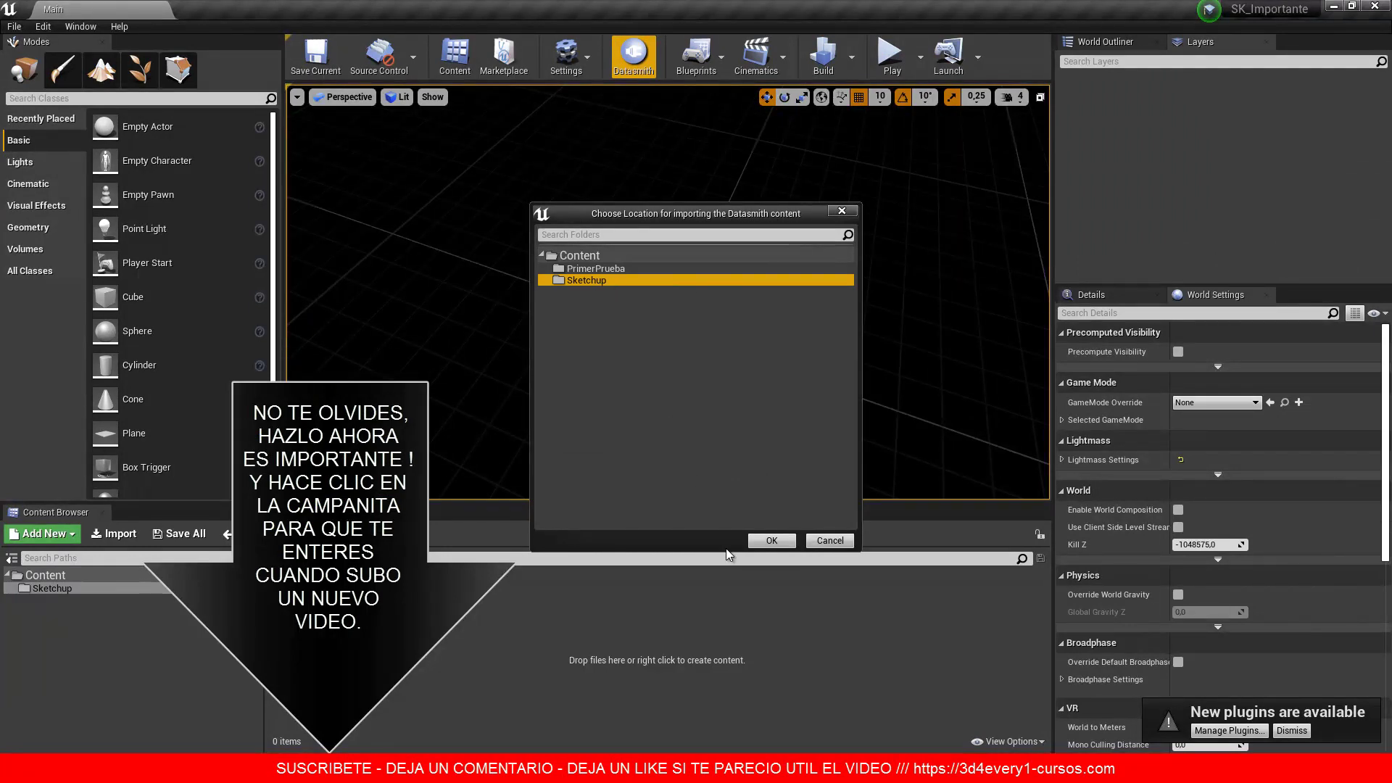
pyautogui.click(772, 541)
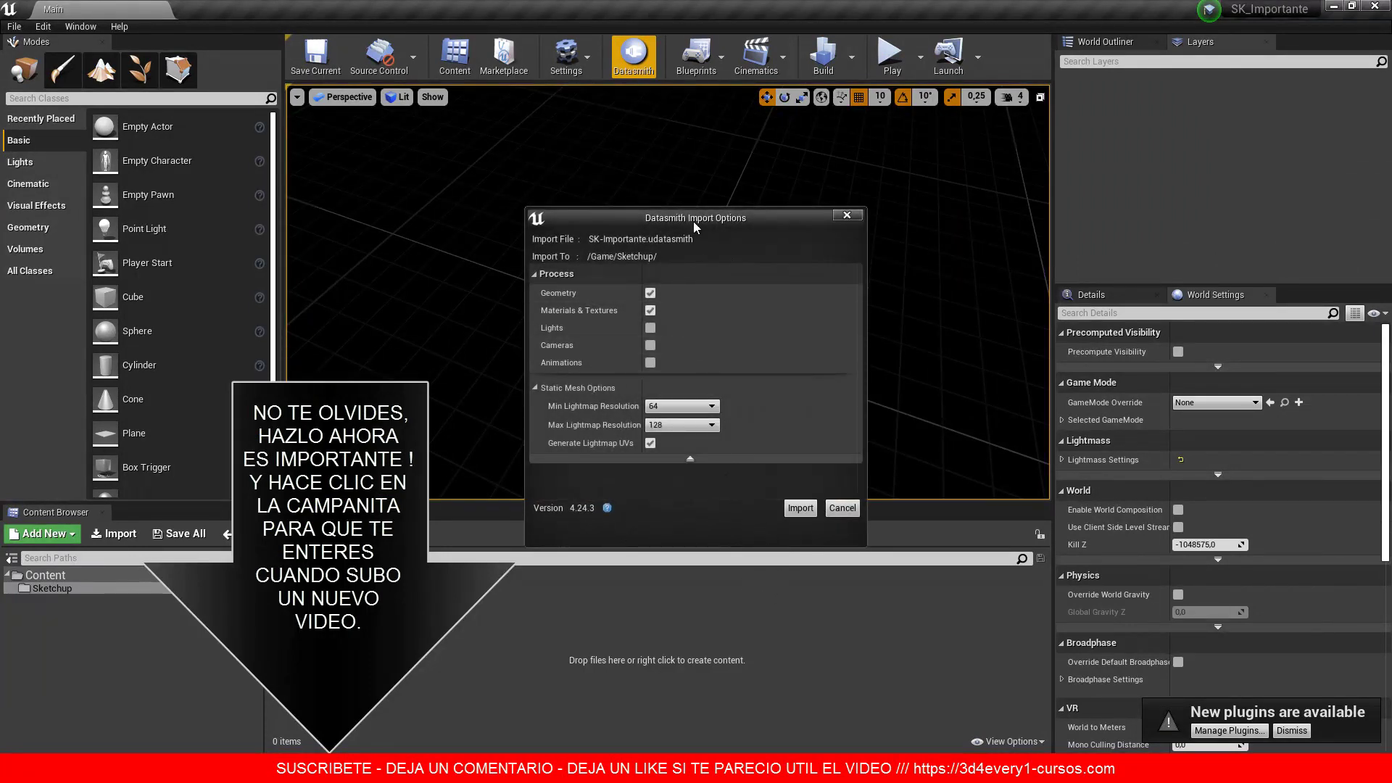
# Step: Review the Datasmith Import Options, expanding the static mesh lightmap and advanced sections
pyautogui.moveTo(694, 217)
pyautogui.mouseDown()
pyautogui.moveTo(654, 185)
pyautogui.moveTo(630, 131)
pyautogui.mouseUp()
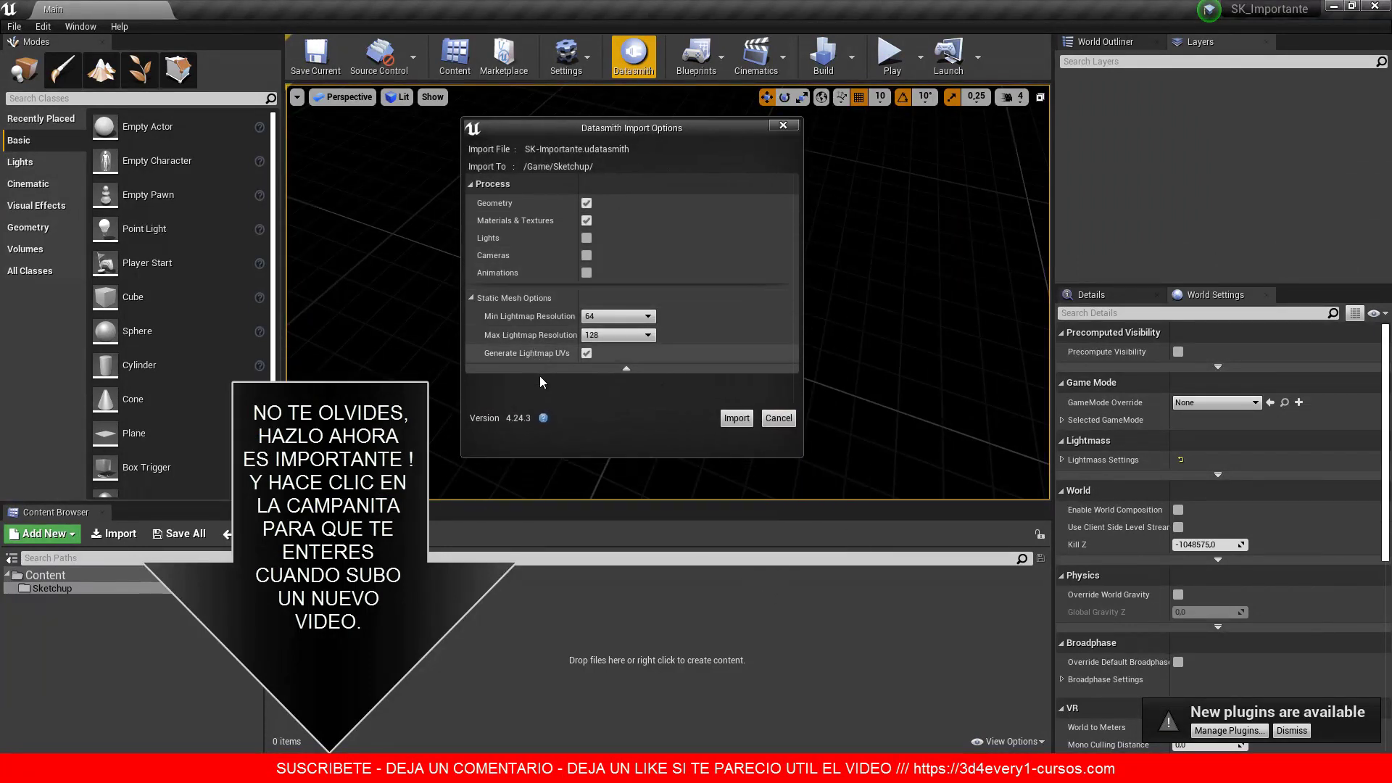
pyautogui.click(626, 370)
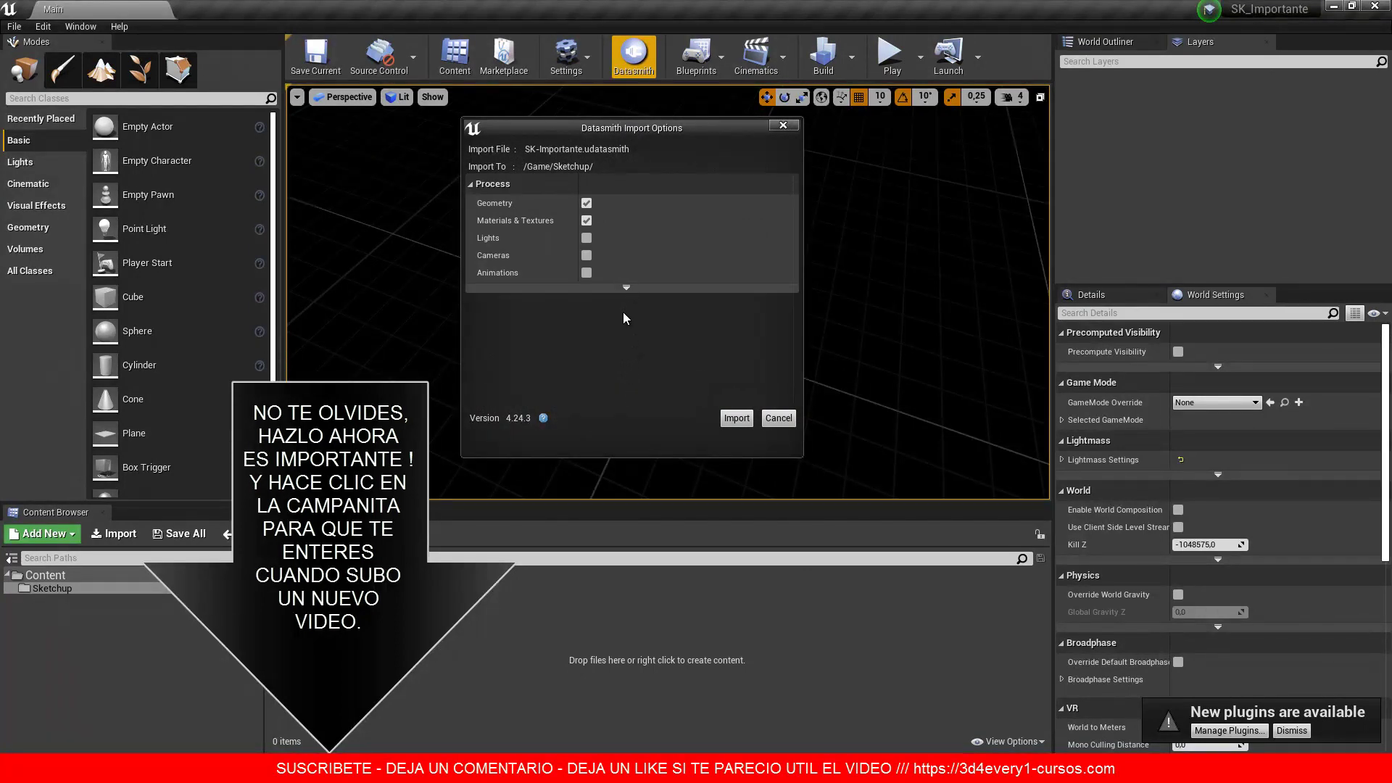
pyautogui.click(626, 289)
pyautogui.click(622, 368)
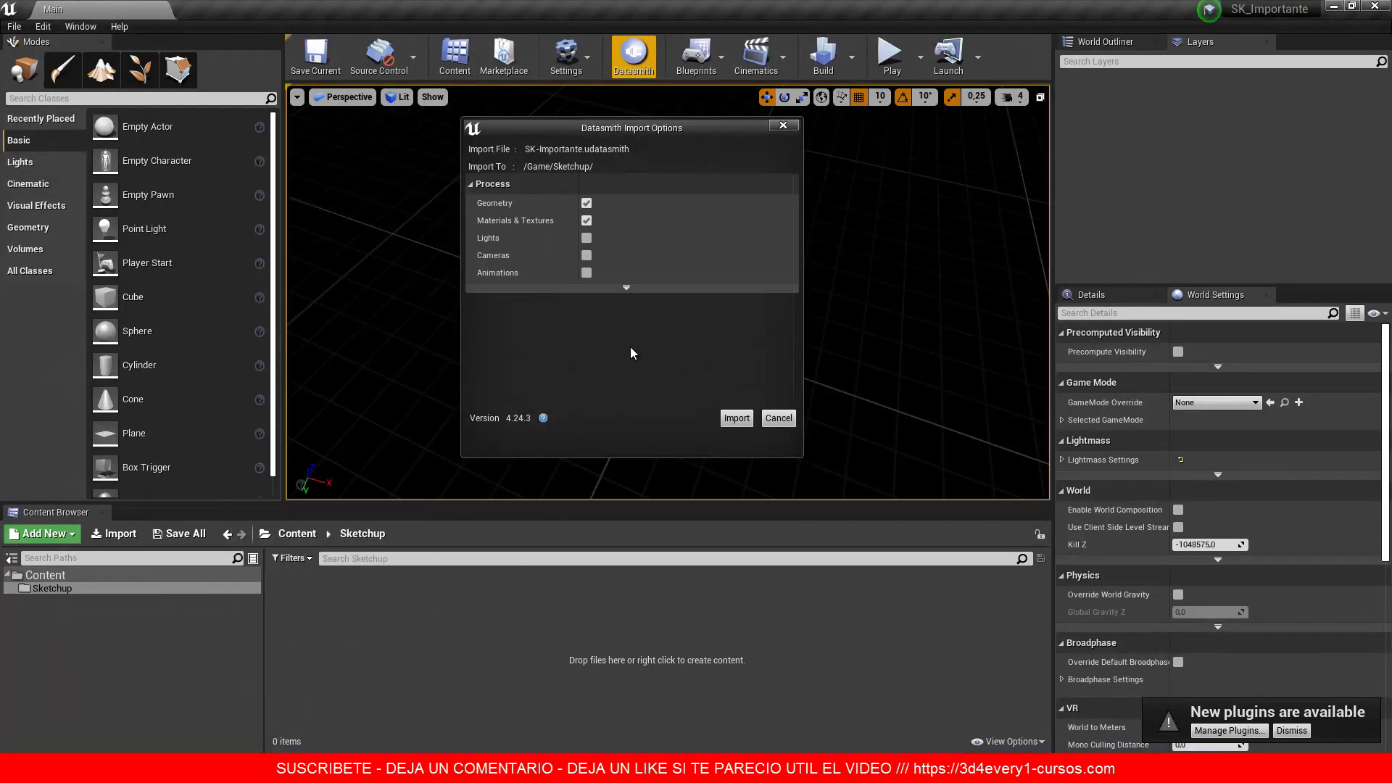
pyautogui.click(626, 290)
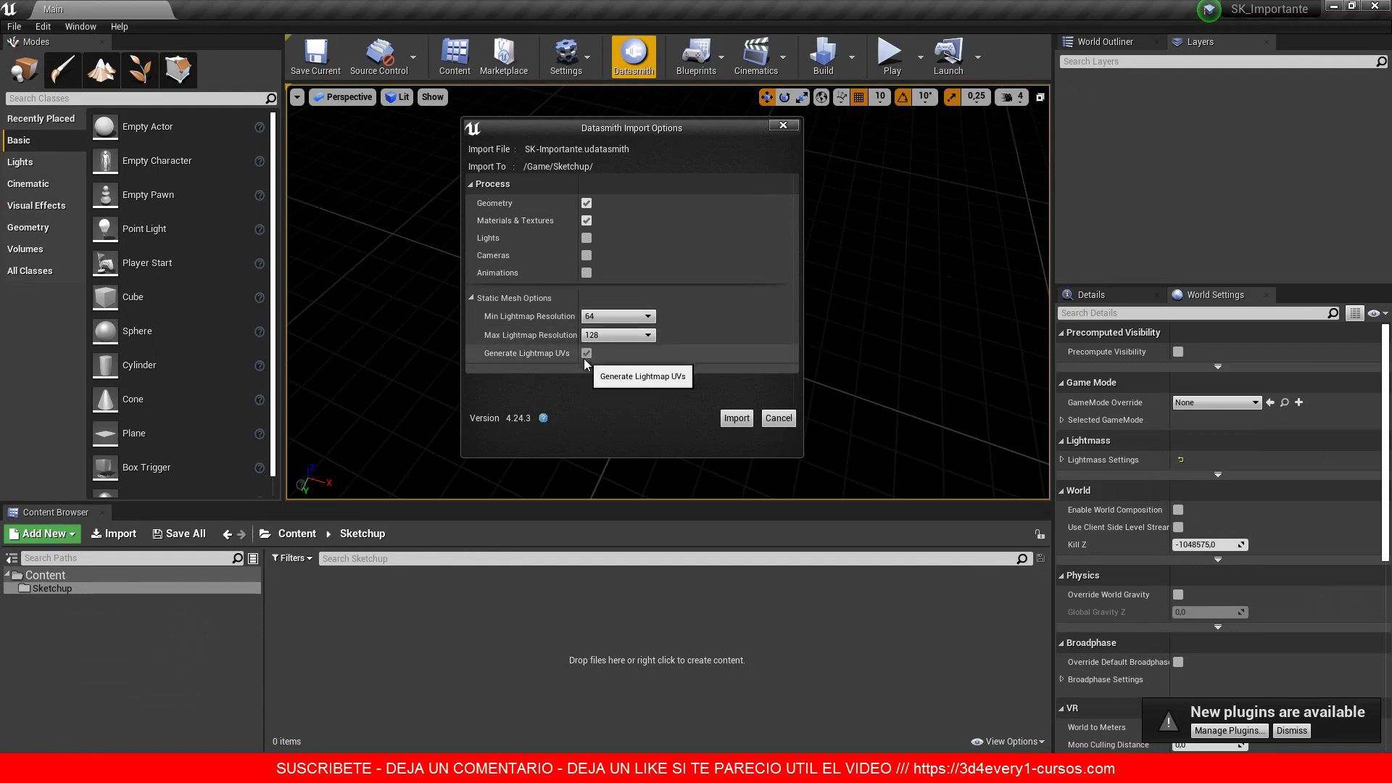
# Step: Run the Datasmith import of SK-Importante, then bring up the Window menu
pyautogui.click(736, 418)
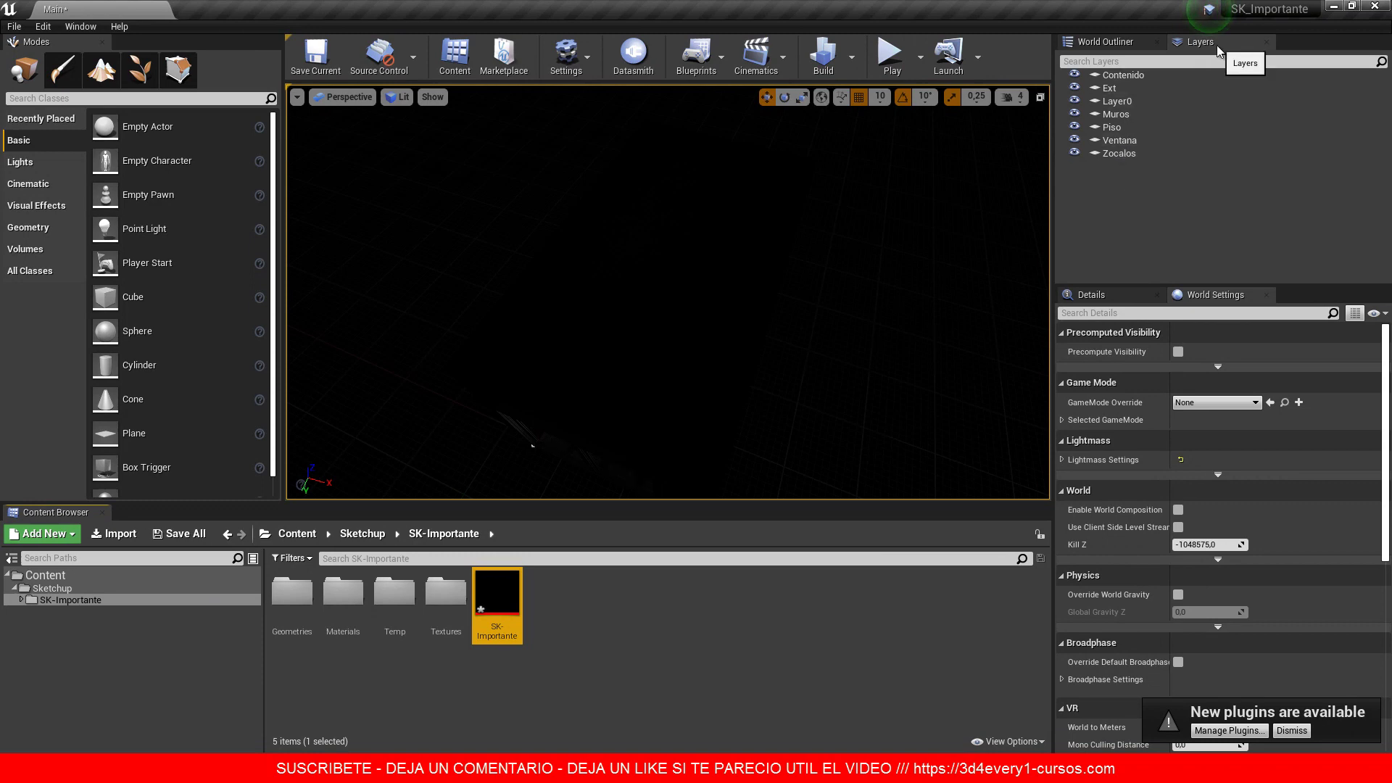
pyautogui.click(81, 26)
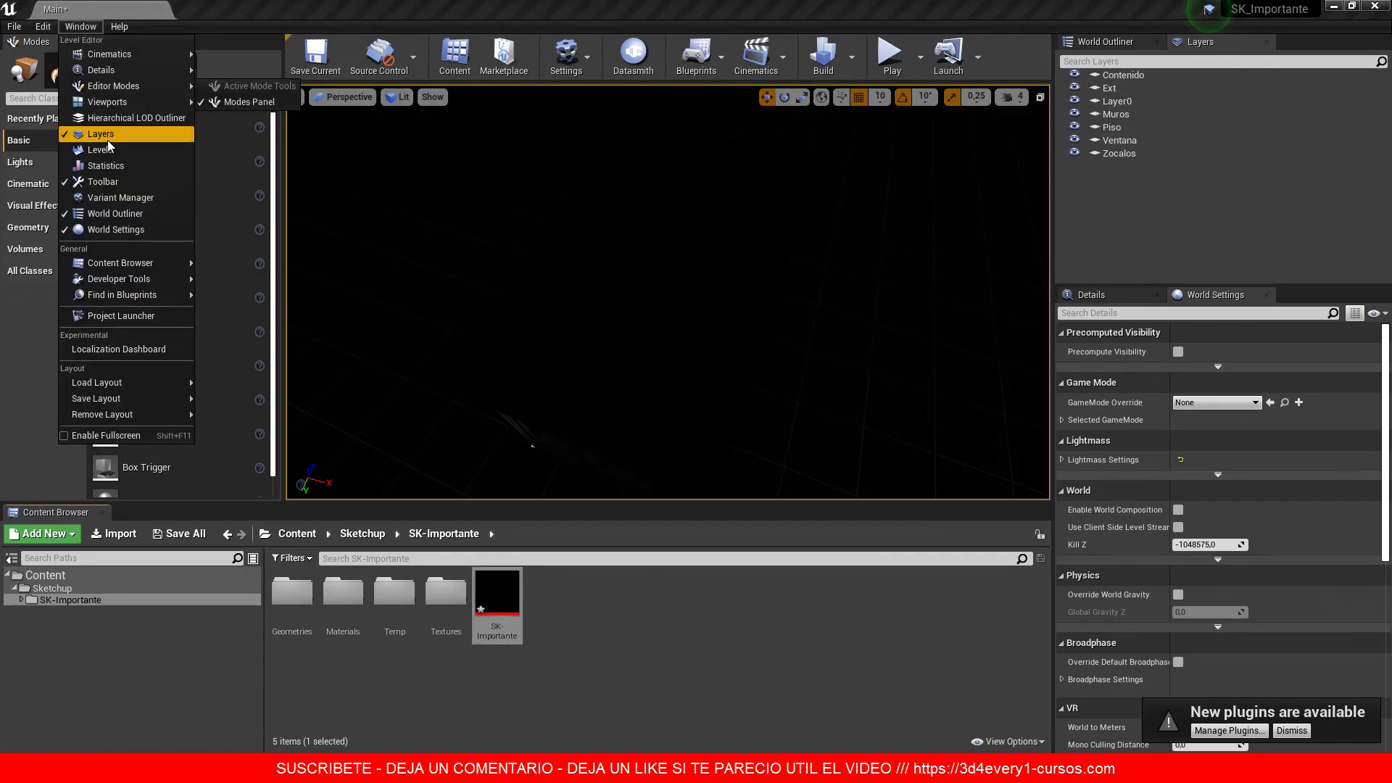
# Step: Show the World Outliner listing the level's 23 imported actors
pyautogui.moveTo(119, 26)
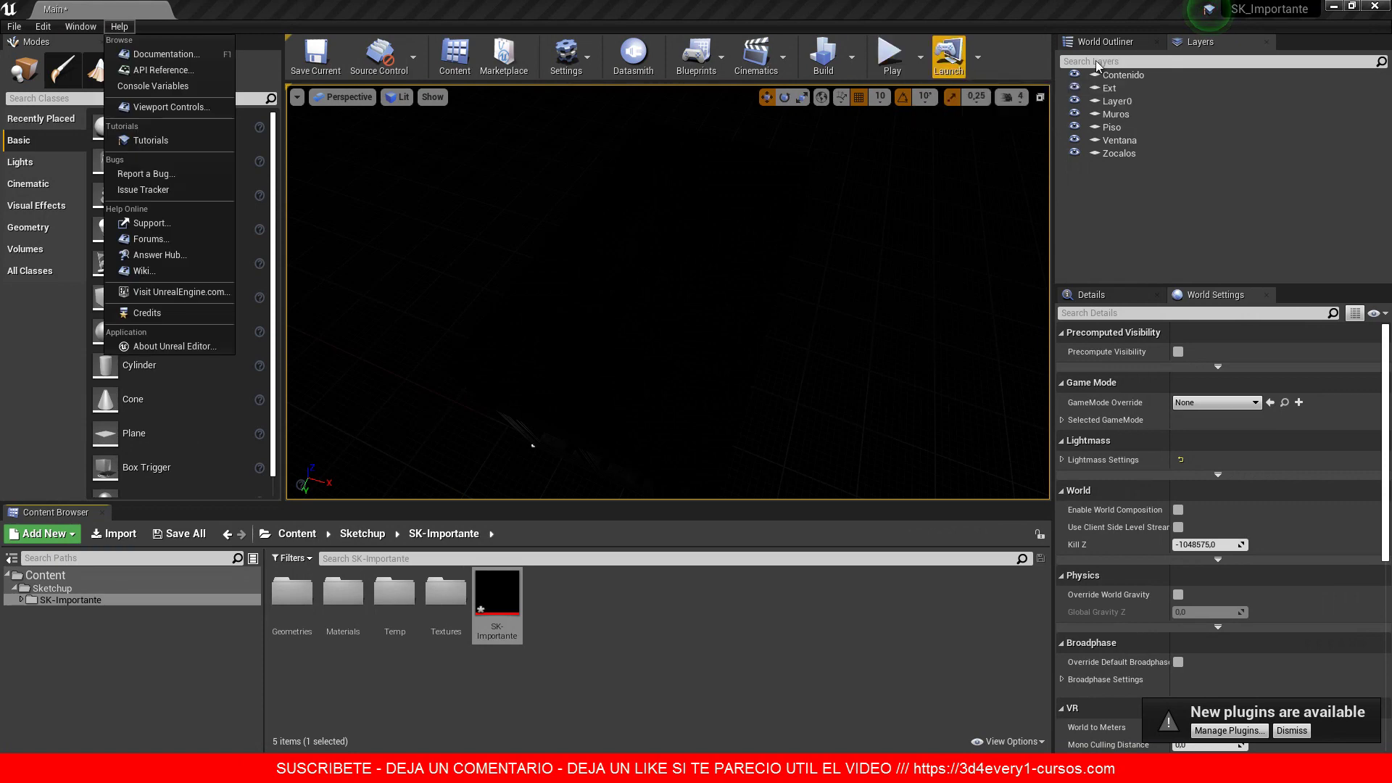
pyautogui.click(1105, 42)
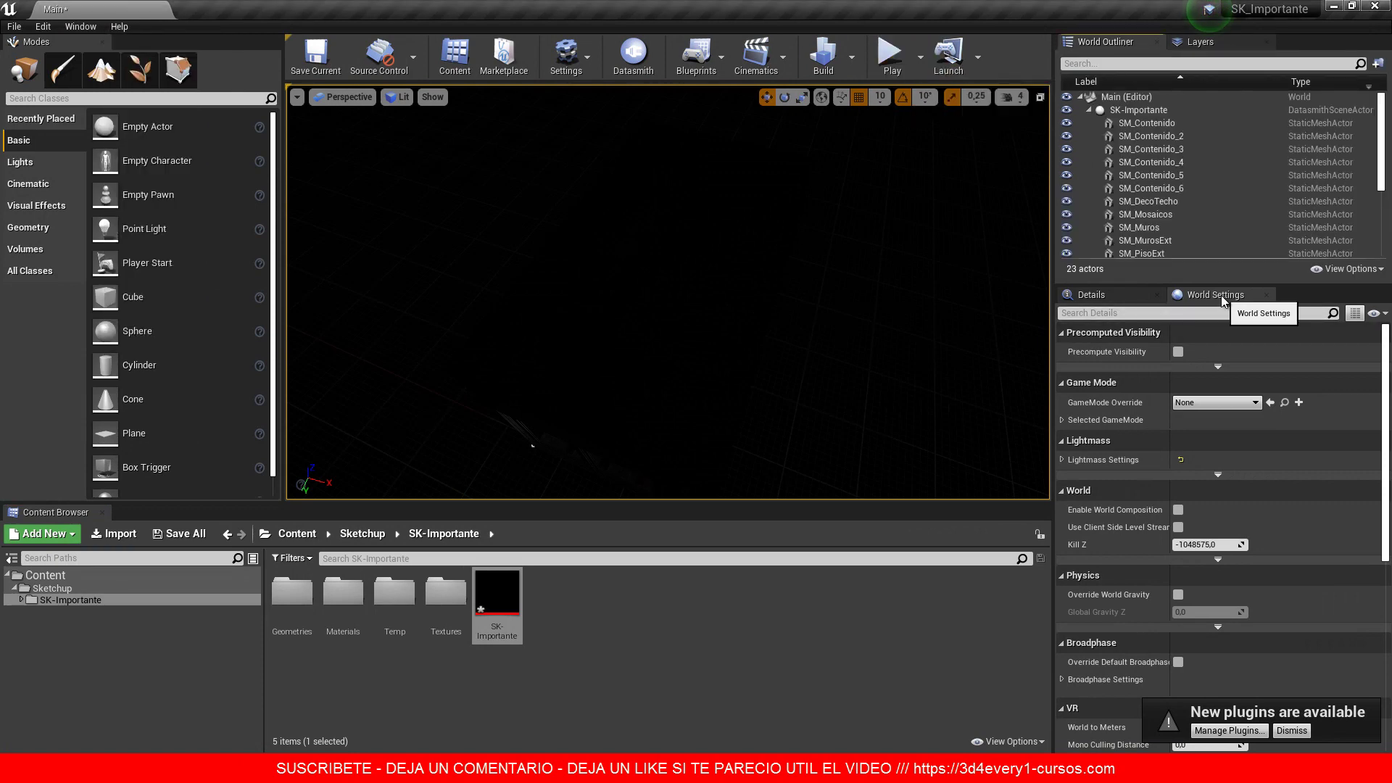
pyautogui.click(81, 26)
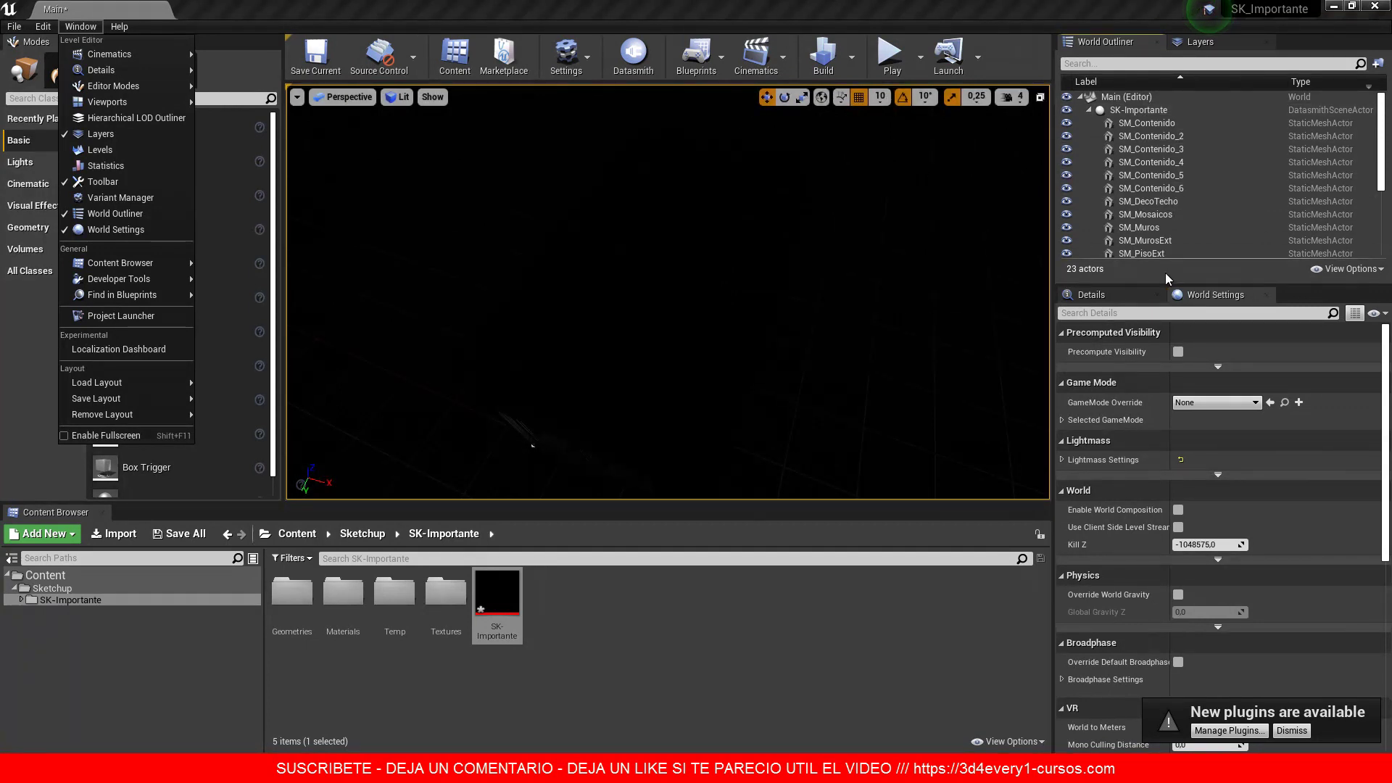
pyautogui.click(1382, 120)
# Step: Scroll through the actor list and save all unsaved content with File > Save All
pyautogui.scroll(-2, 1382, 120)
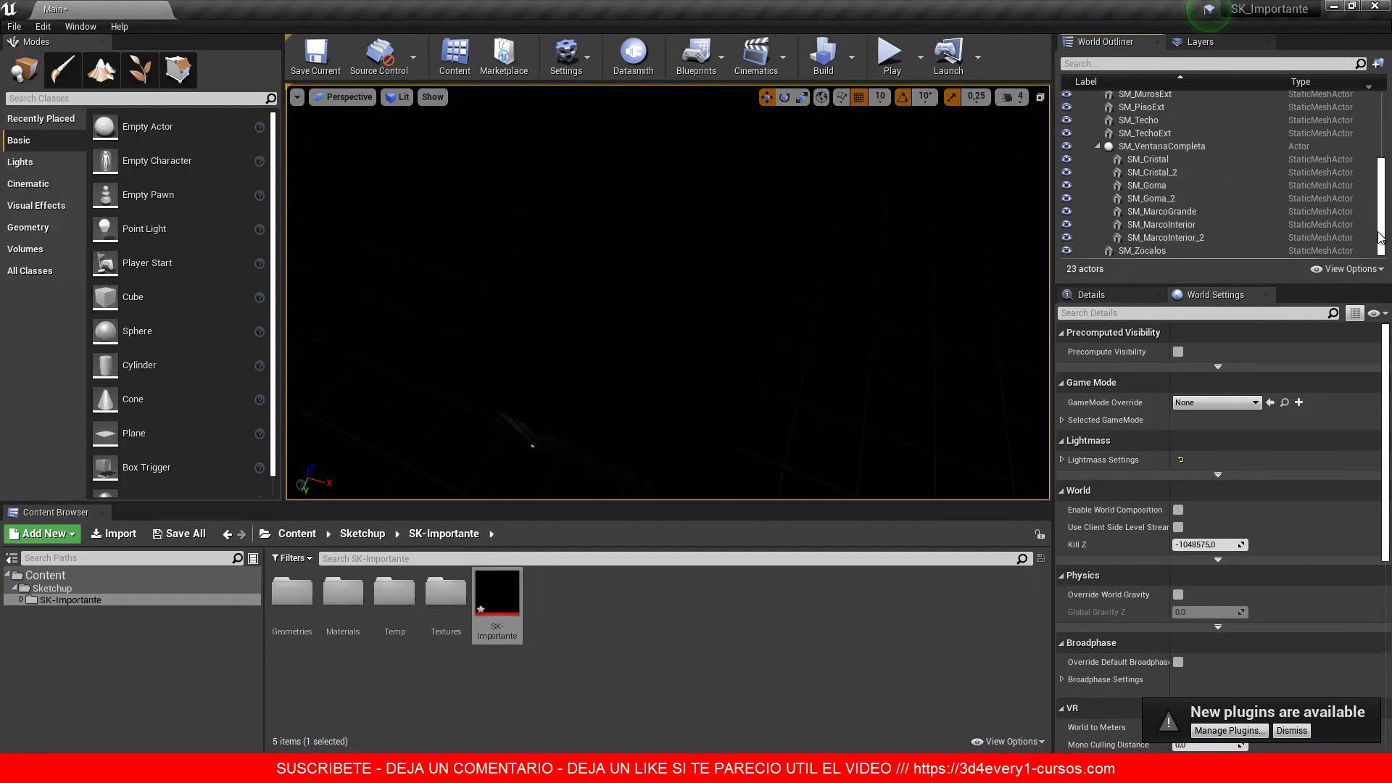
pyautogui.scroll(2, 1382, 112)
pyautogui.scroll(-2, 1382, 113)
pyautogui.scroll(2, 1381, 112)
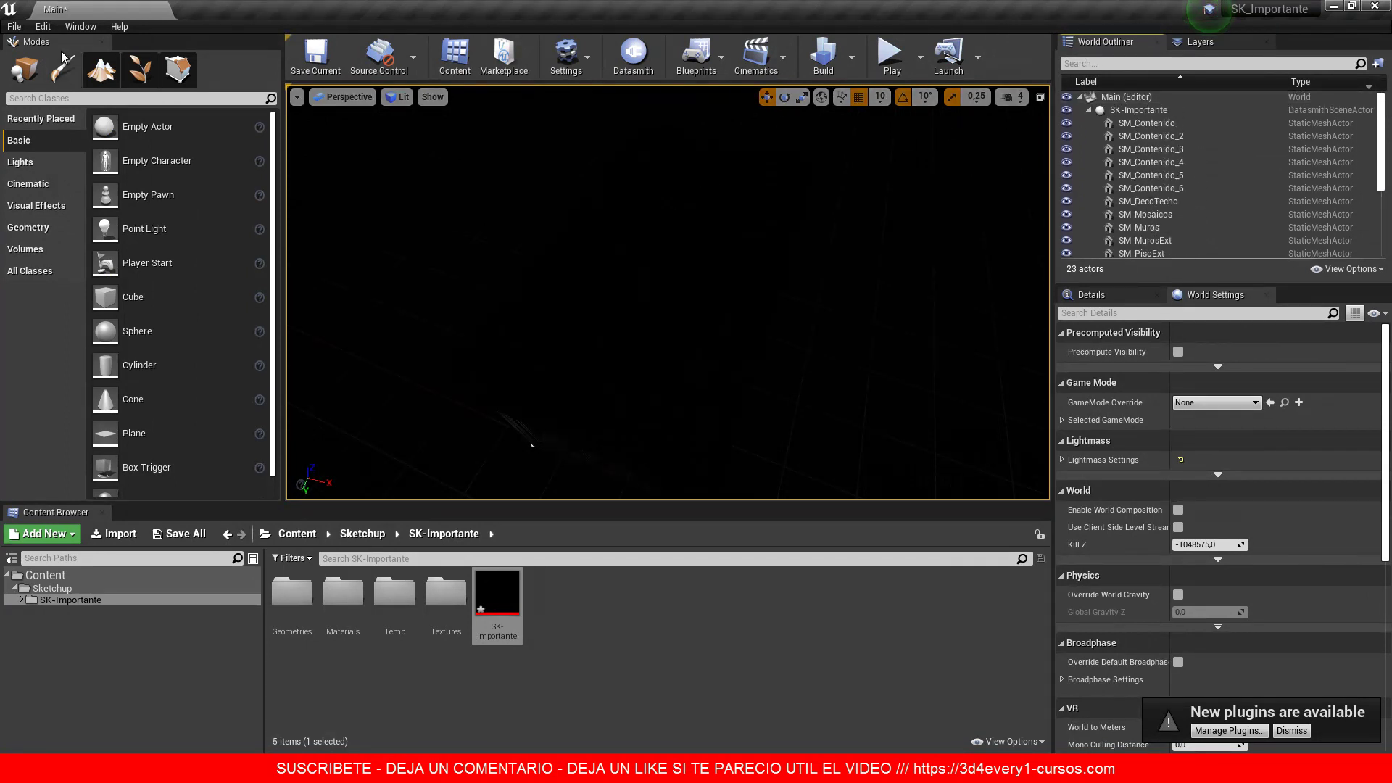
pyautogui.click(14, 27)
pyautogui.click(45, 150)
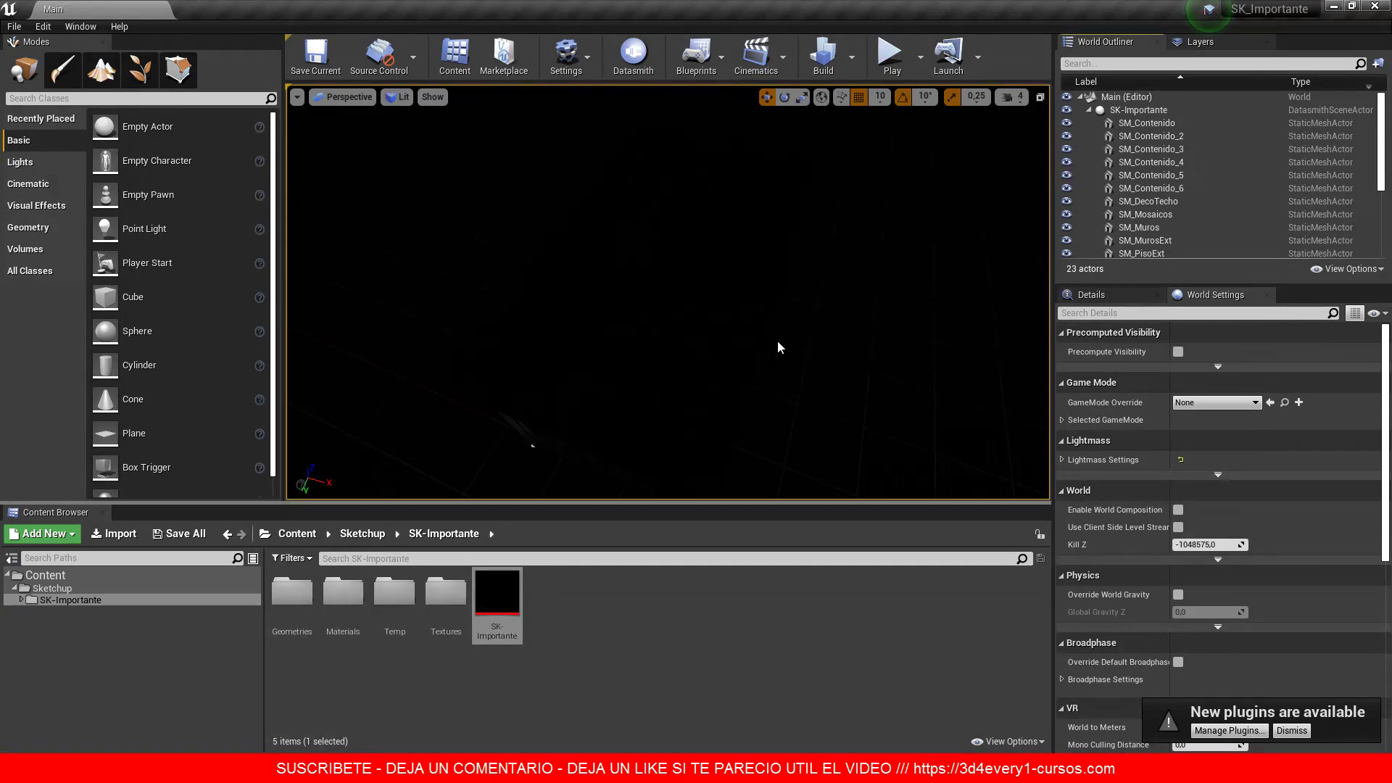
# Step: Switch the viewport from Lit to Wireframe, zoom in on the room, and show the Lights category
pyautogui.click(397, 97)
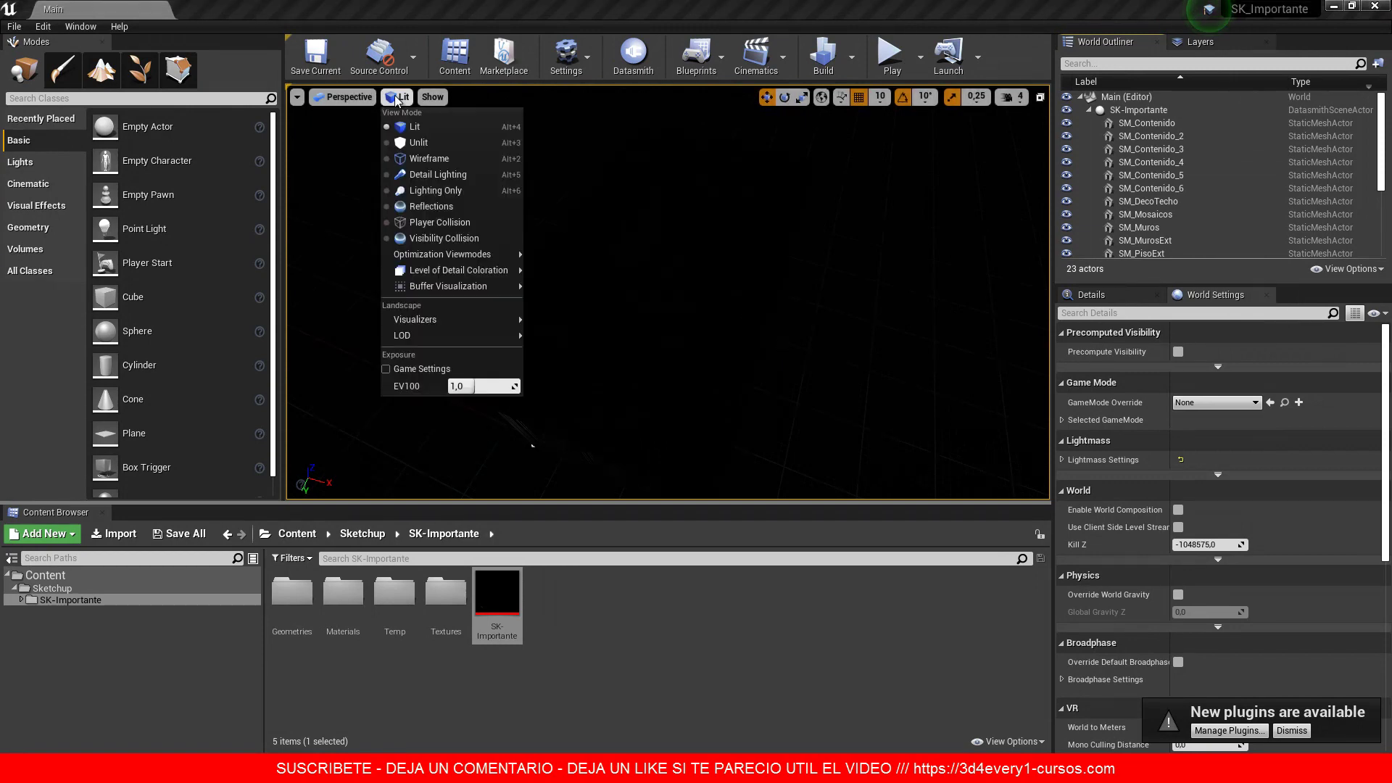
pyautogui.click(435, 159)
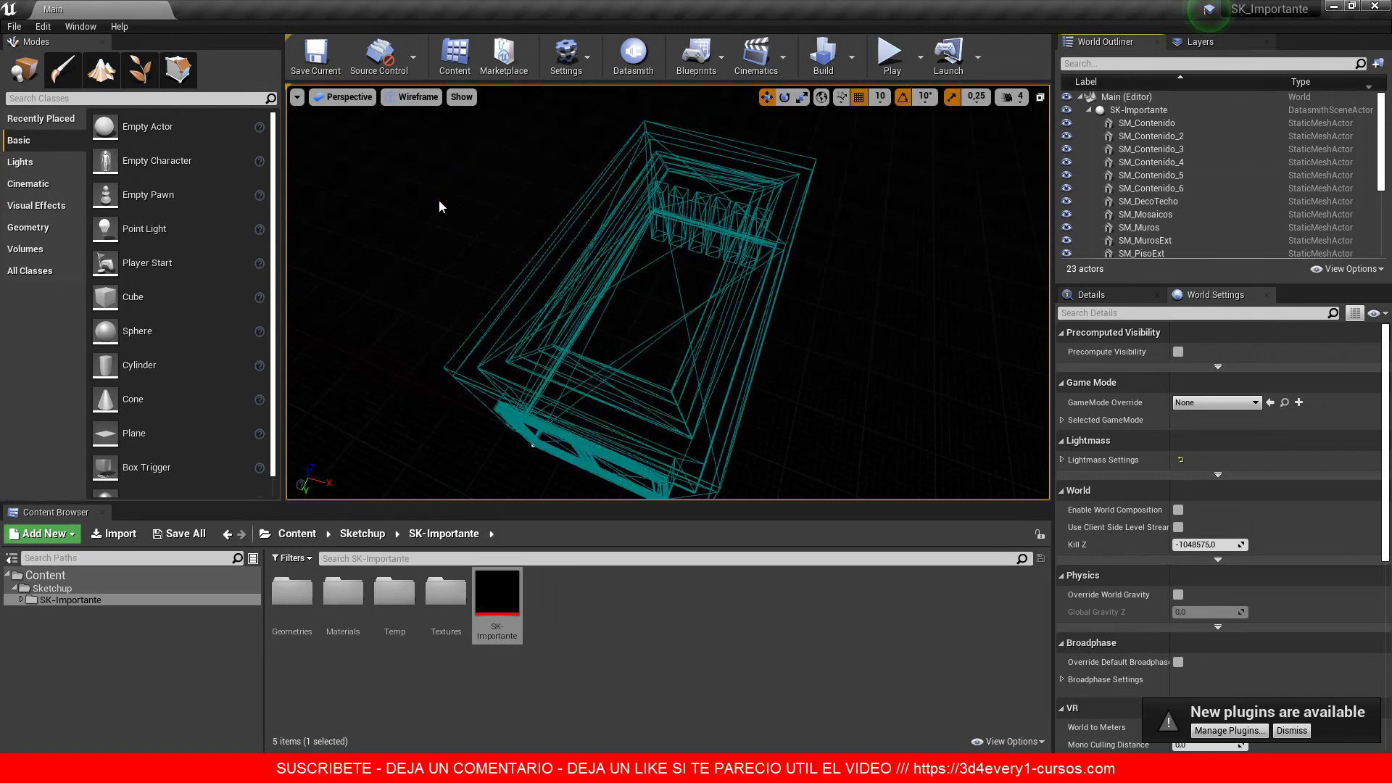
pyautogui.scroll(2, 597, 352)
pyautogui.scroll(2, 594, 376)
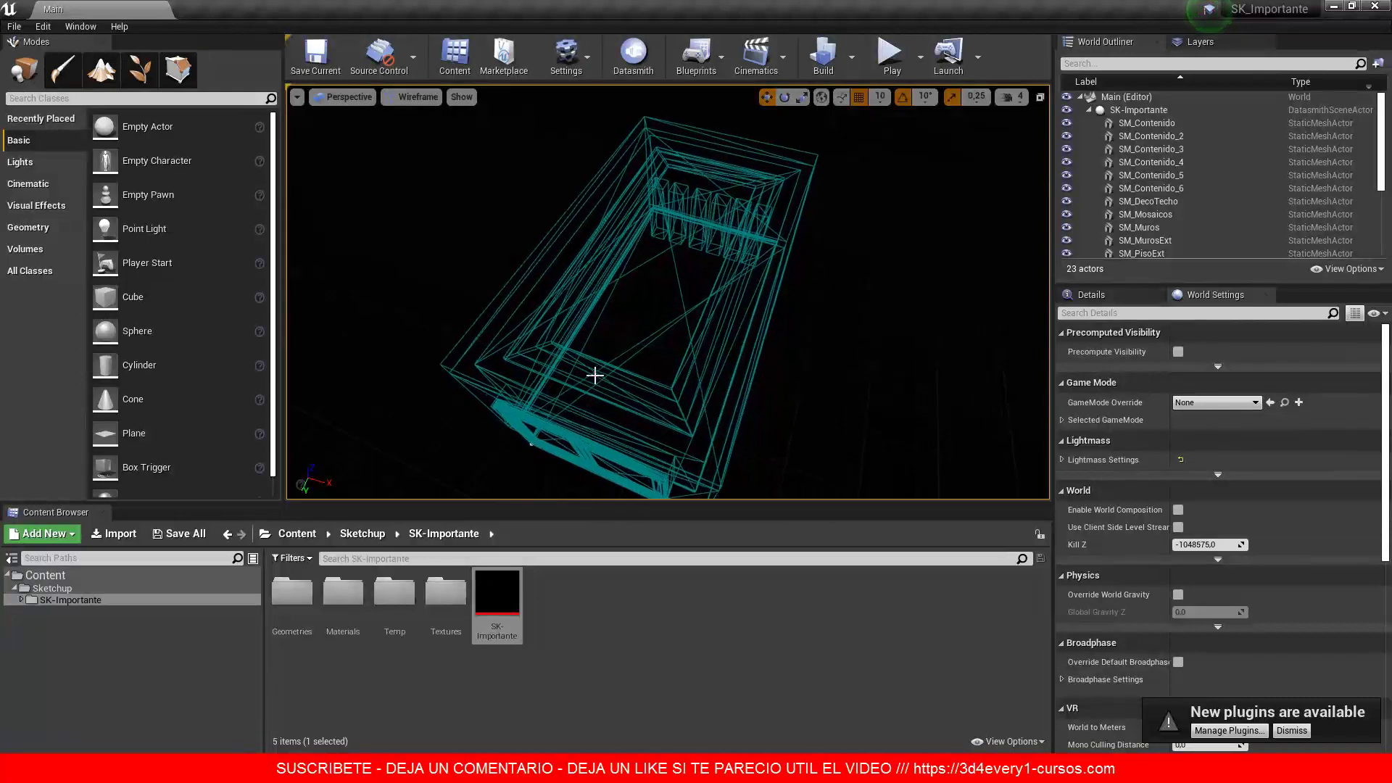
pyautogui.scroll(2, 592, 421)
pyautogui.scroll(2, 592, 422)
pyautogui.scroll(2, 594, 459)
pyautogui.scroll(1, 593, 460)
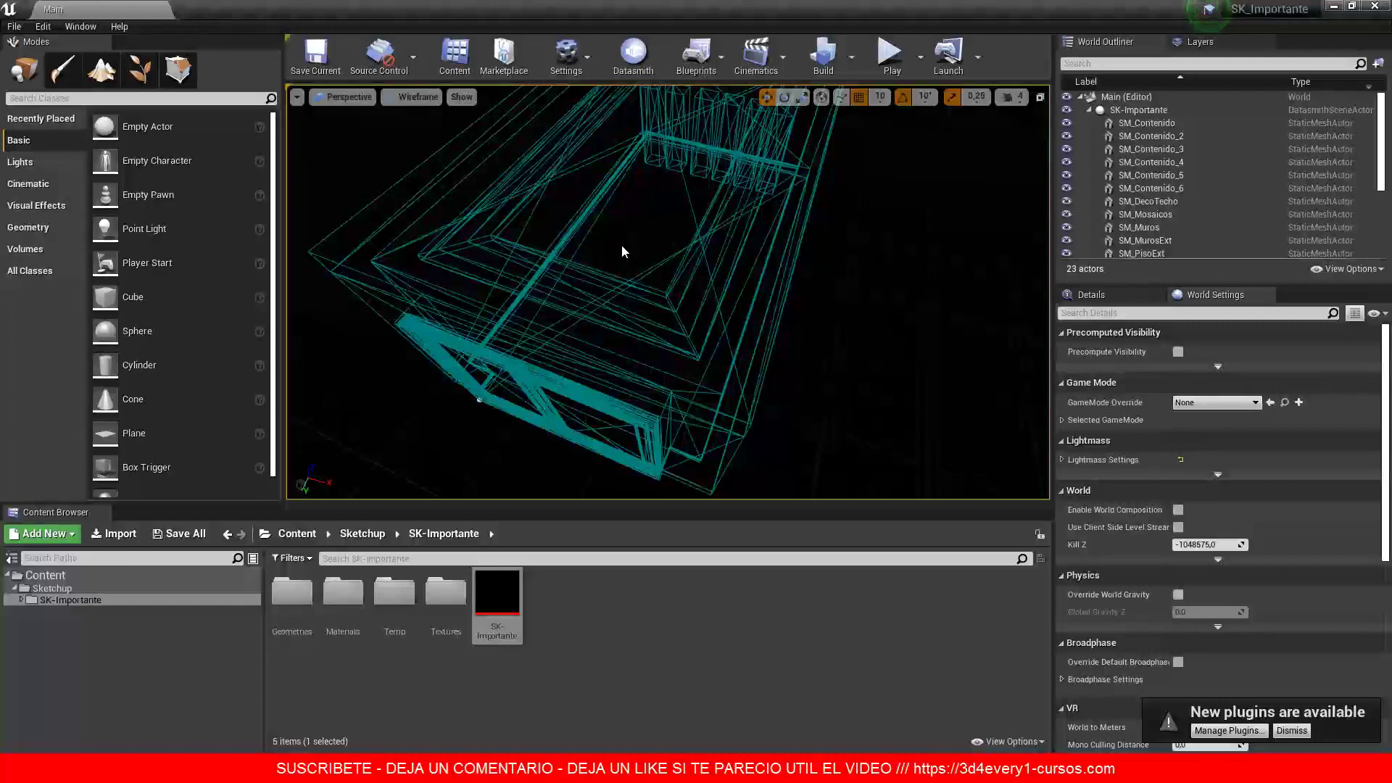
pyautogui.click(29, 164)
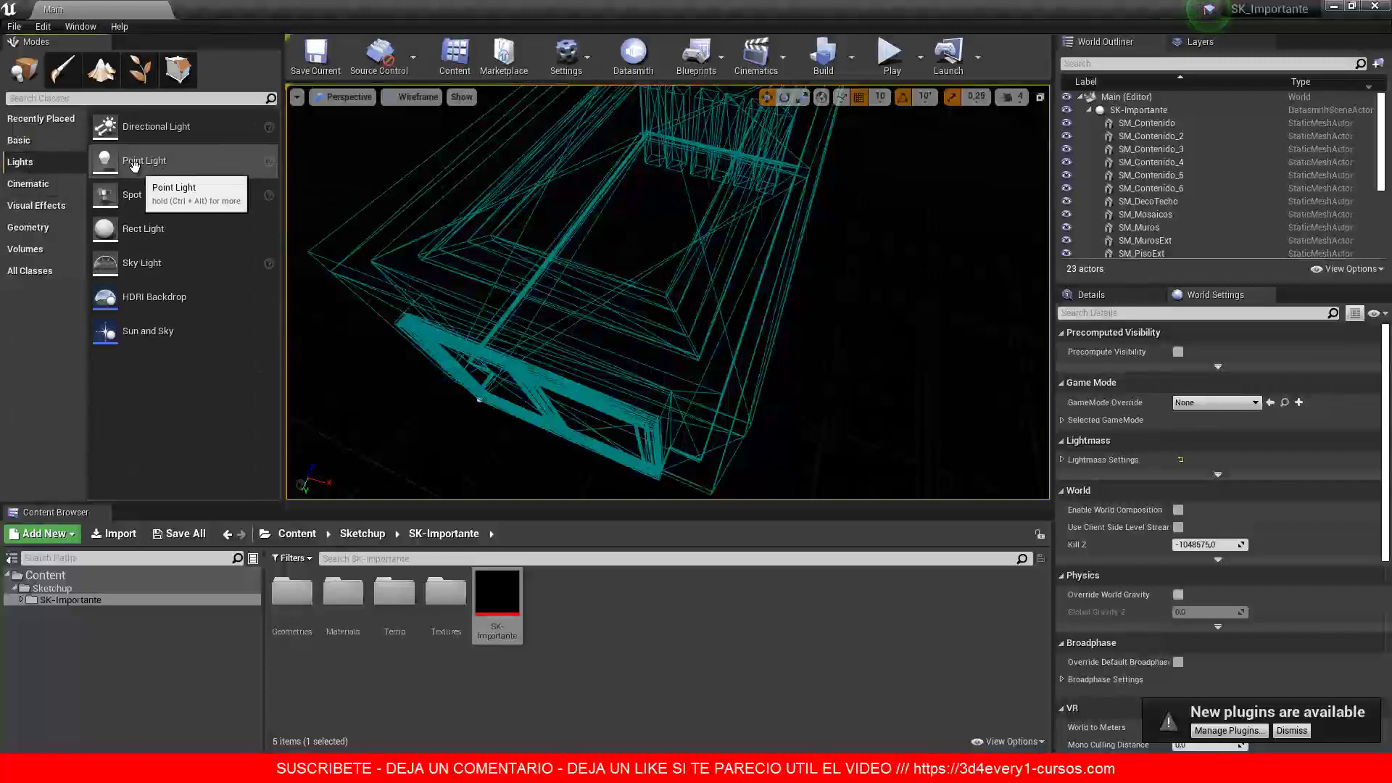
# Step: Drag a Point Light into the room at 210, -90, 260 and review its Details
pyautogui.moveTo(134, 166)
pyautogui.mouseDown()
pyautogui.moveTo(653, 229)
pyautogui.moveTo(644, 249)
pyautogui.mouseUp()
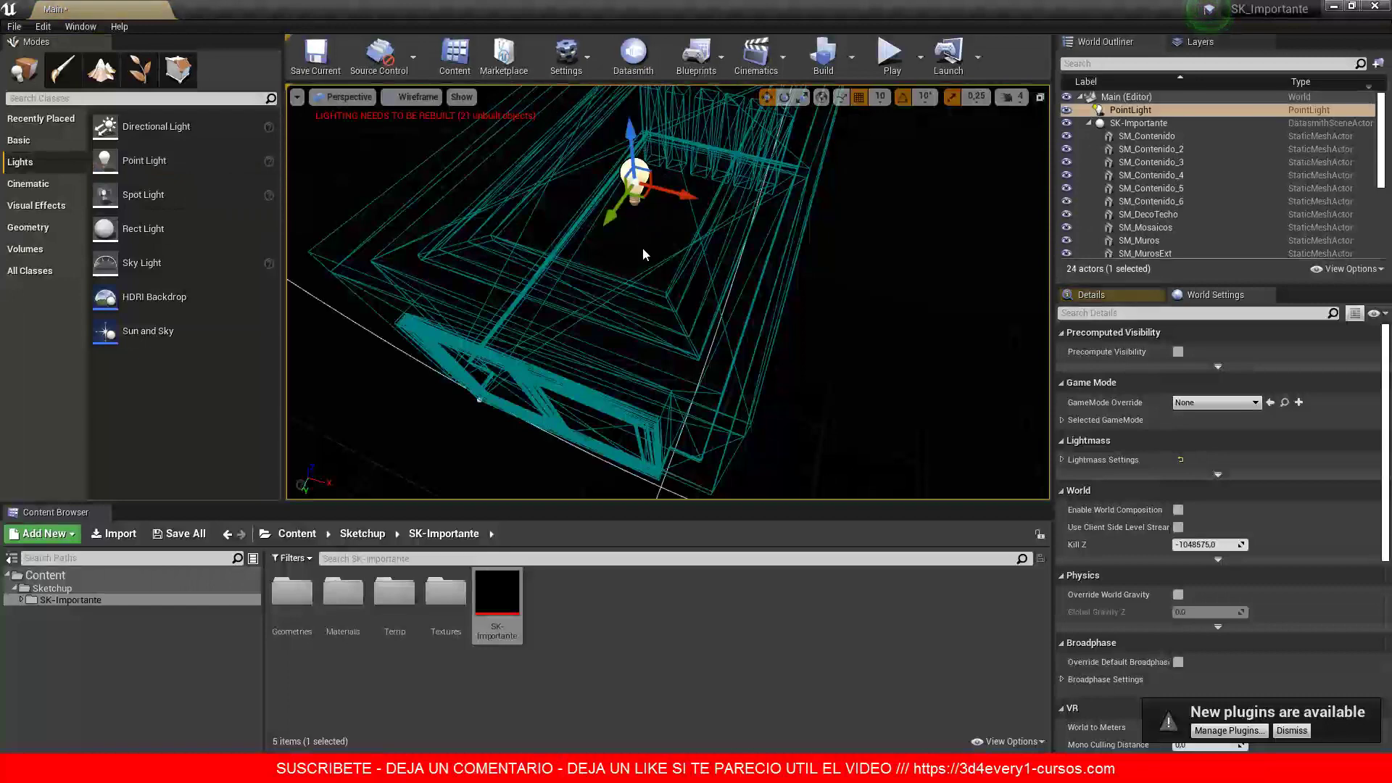
pyautogui.click(1095, 293)
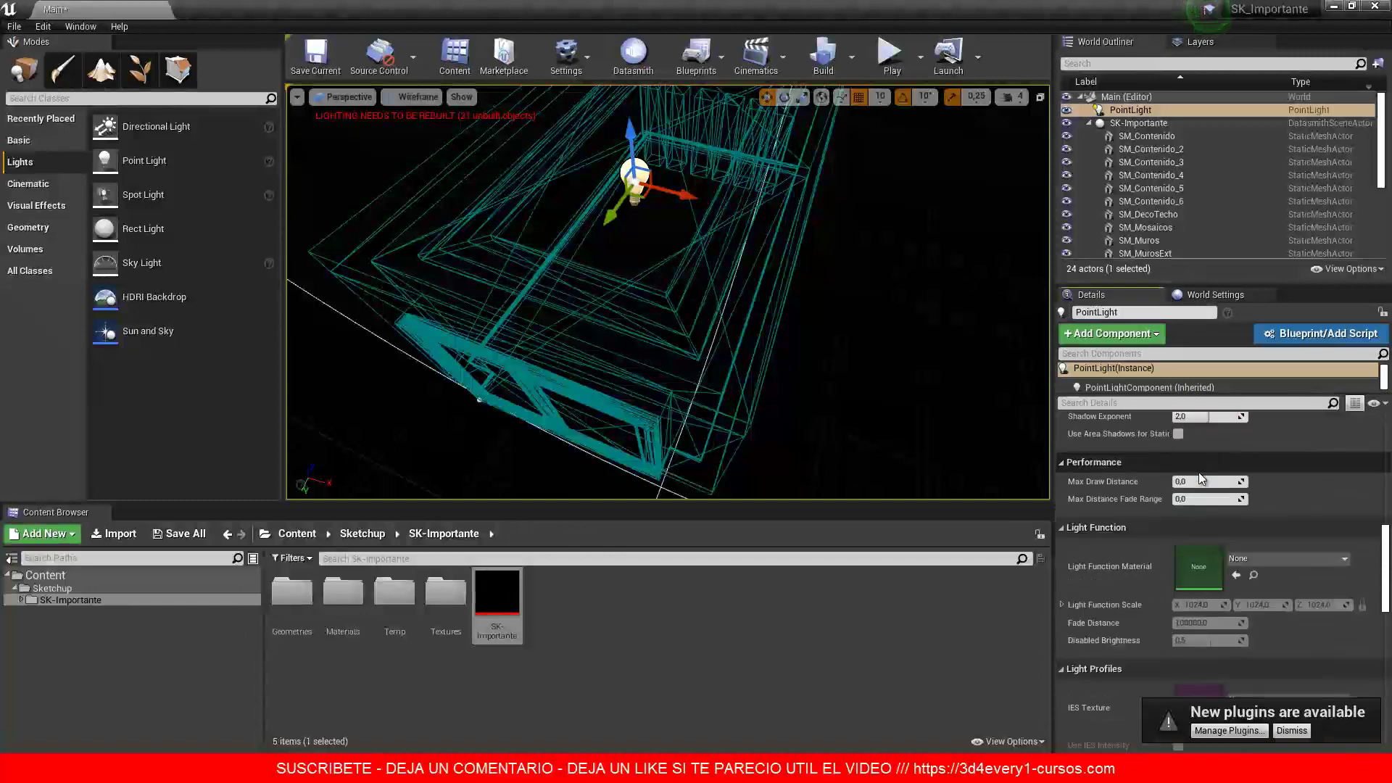
pyautogui.scroll(10, 1199, 472)
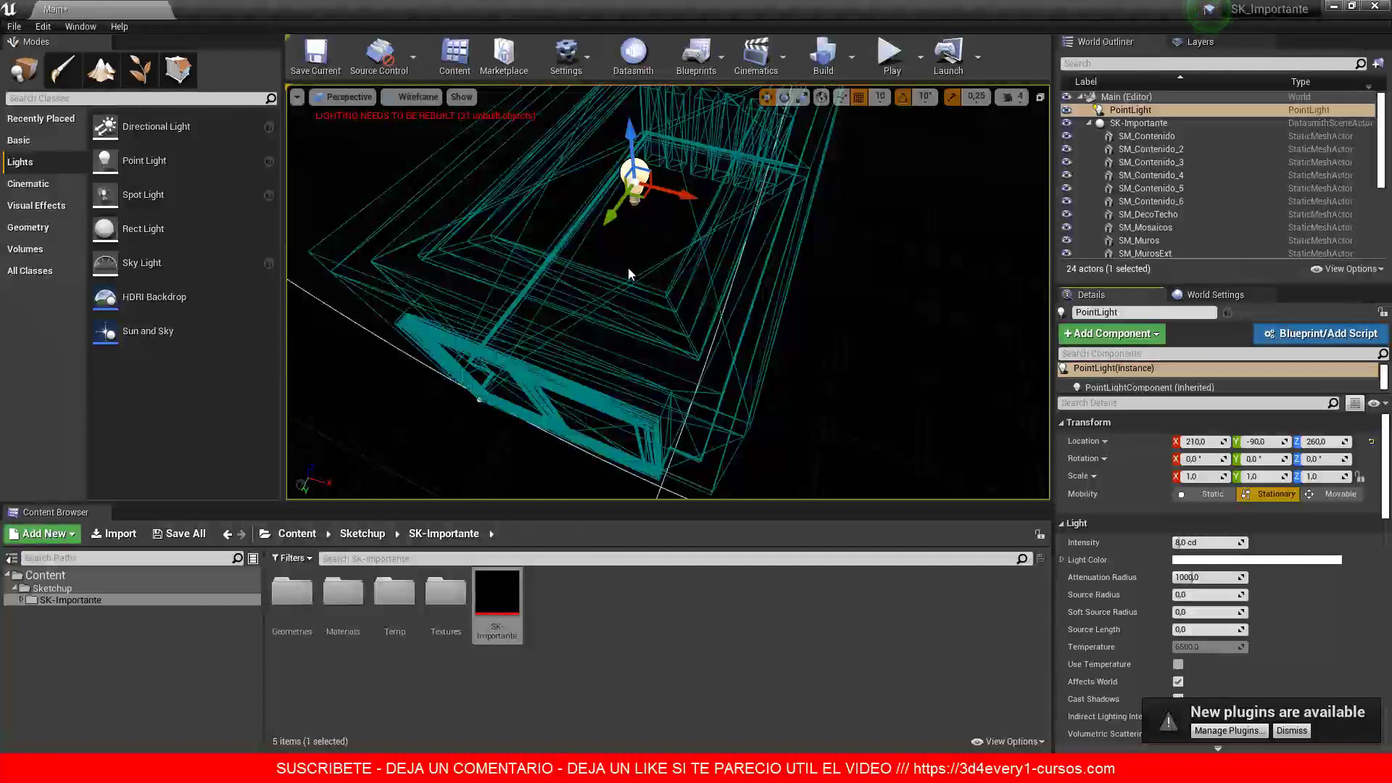
# Step: In Top view, move the point light to X 160, Y -320
pyautogui.click(345, 96)
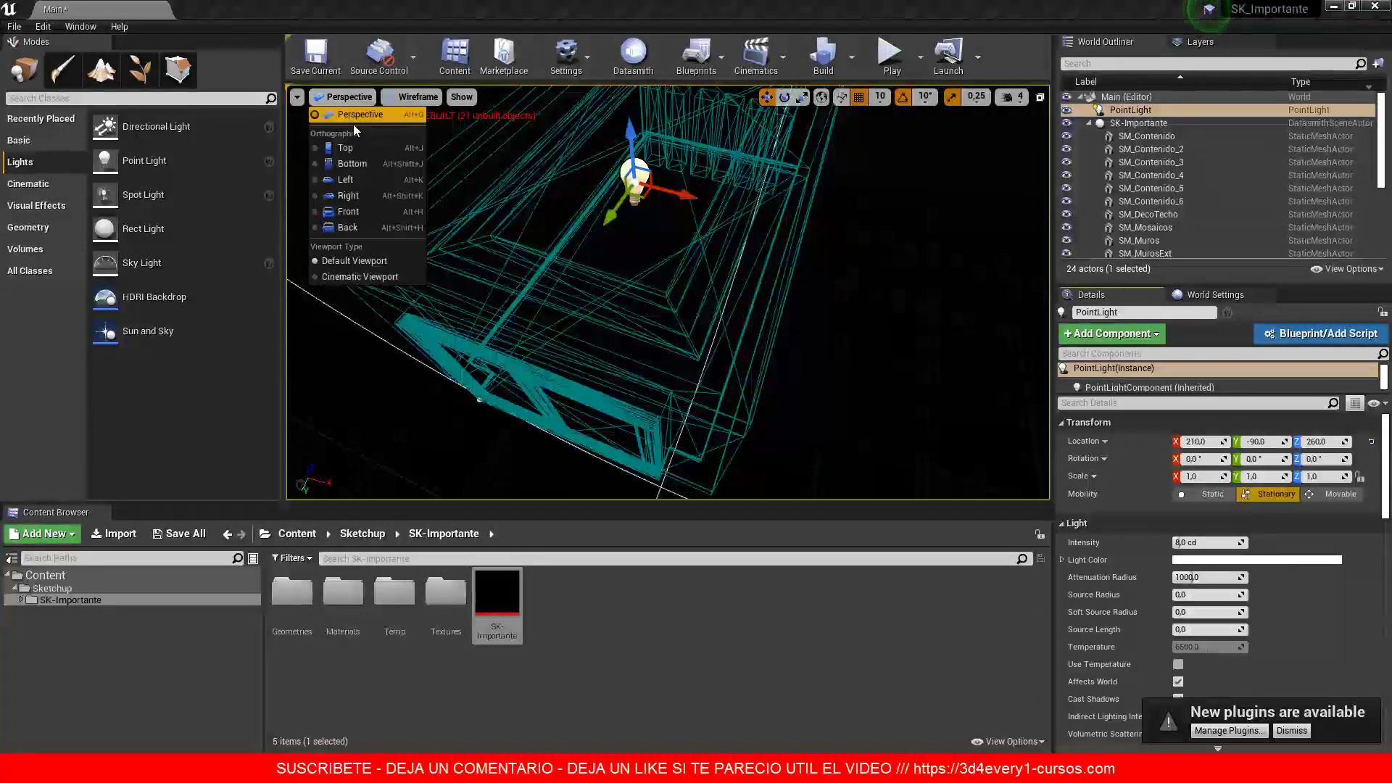
pyautogui.click(356, 148)
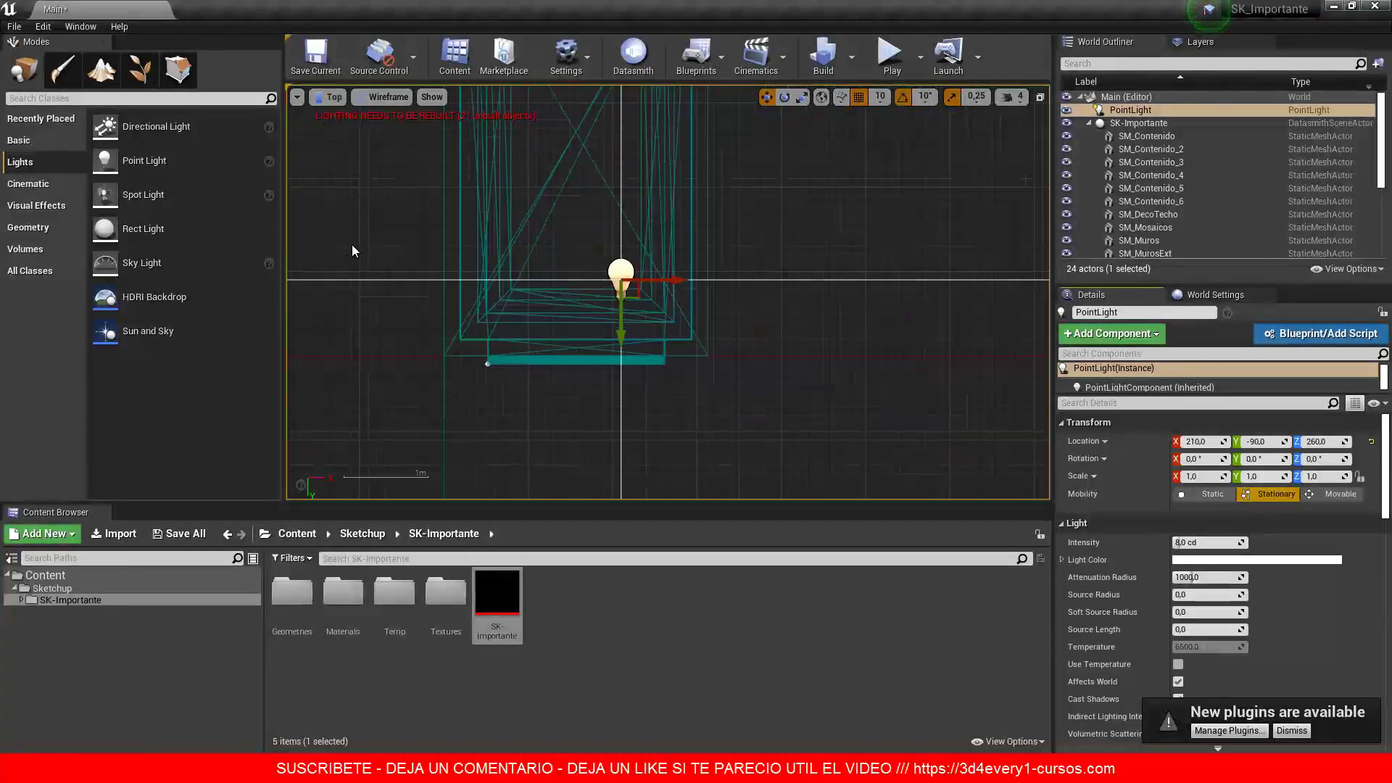
pyautogui.moveTo(606, 290); pyautogui.dragTo(567, 164)
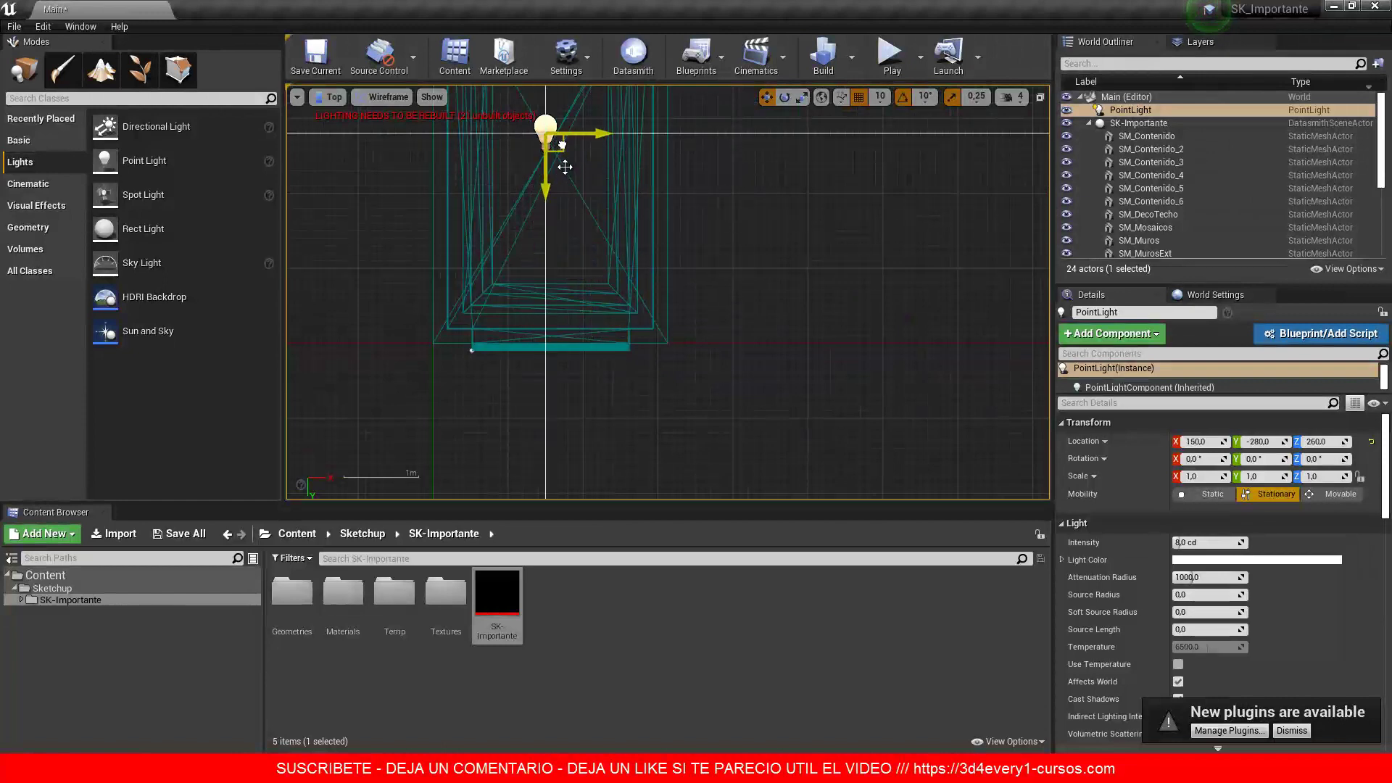
pyautogui.scroll(-2, 562, 190)
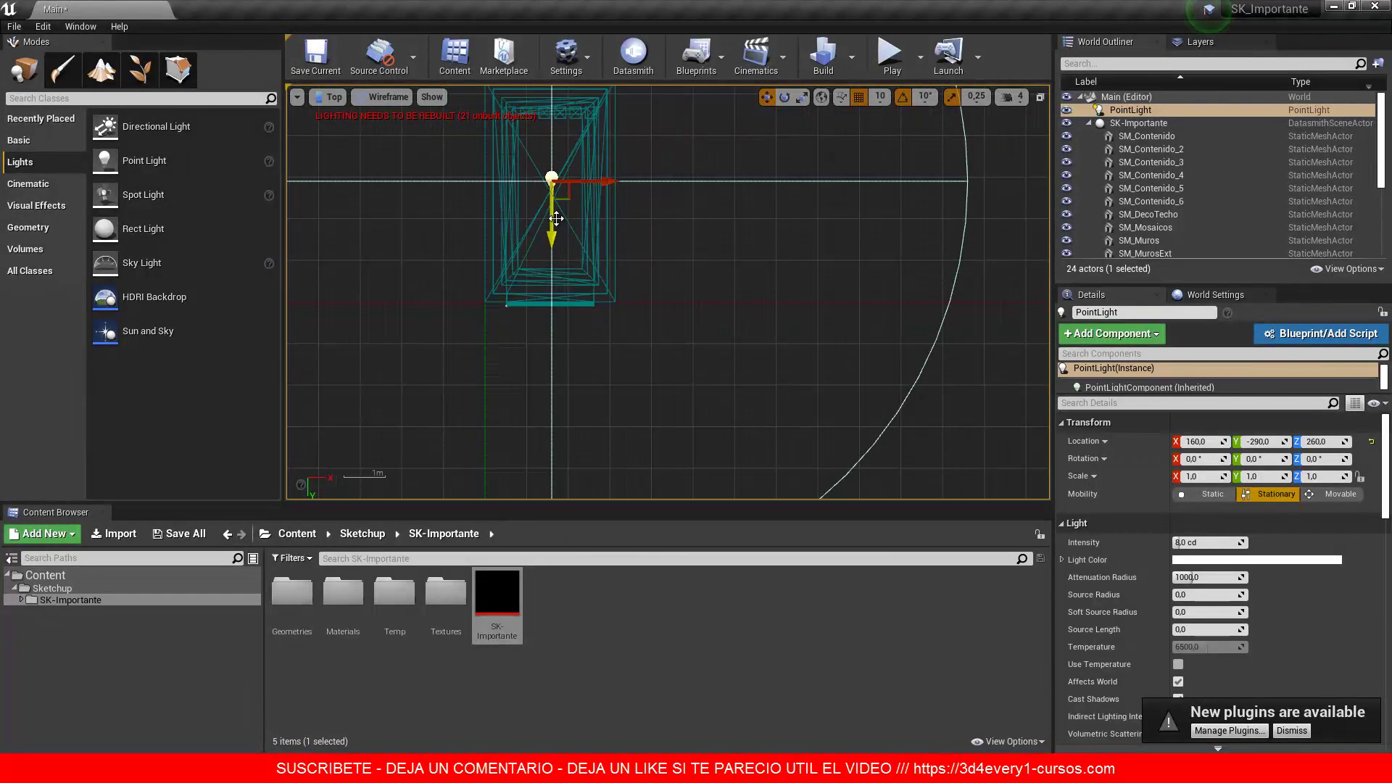
pyautogui.moveTo(562, 195); pyautogui.dragTo(562, 188)
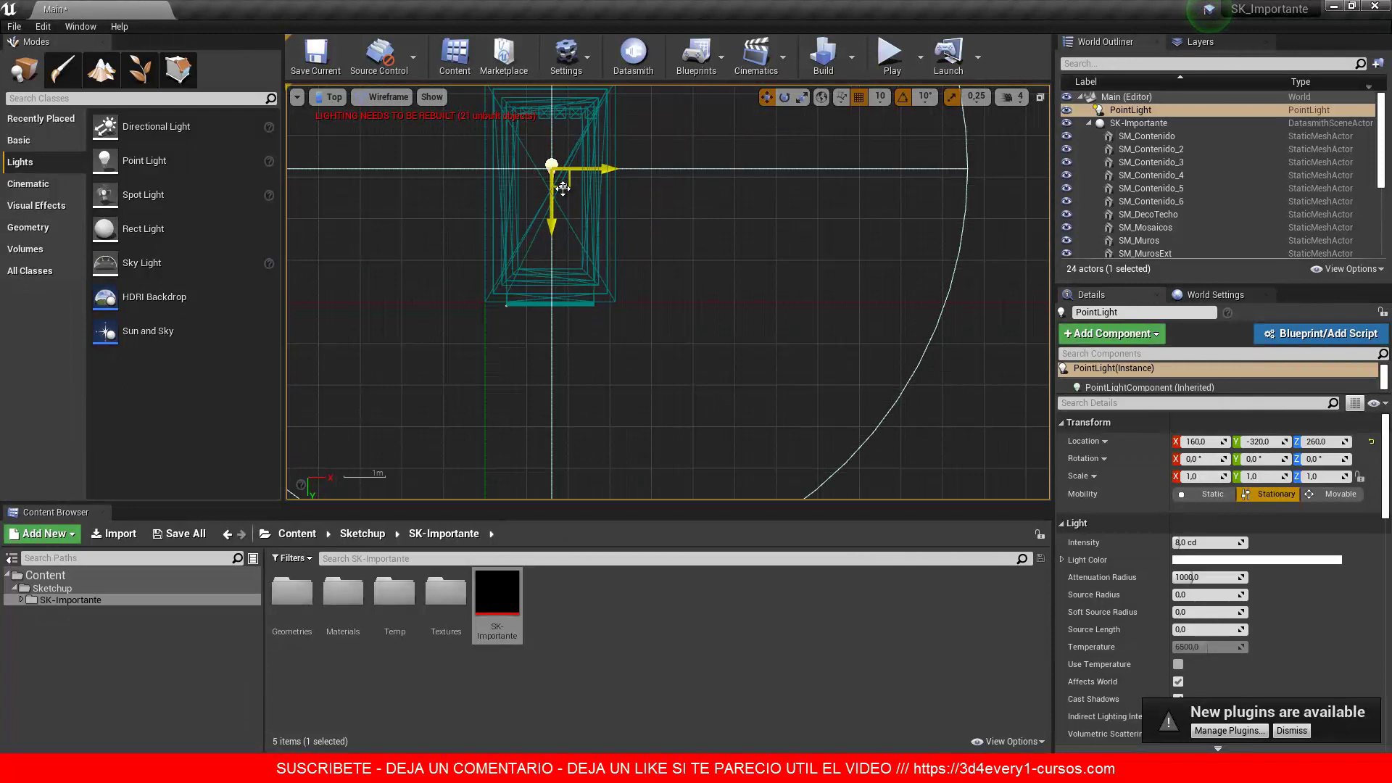
# Step: In Front view, lower the point light to a height of 140
pyautogui.click(332, 98)
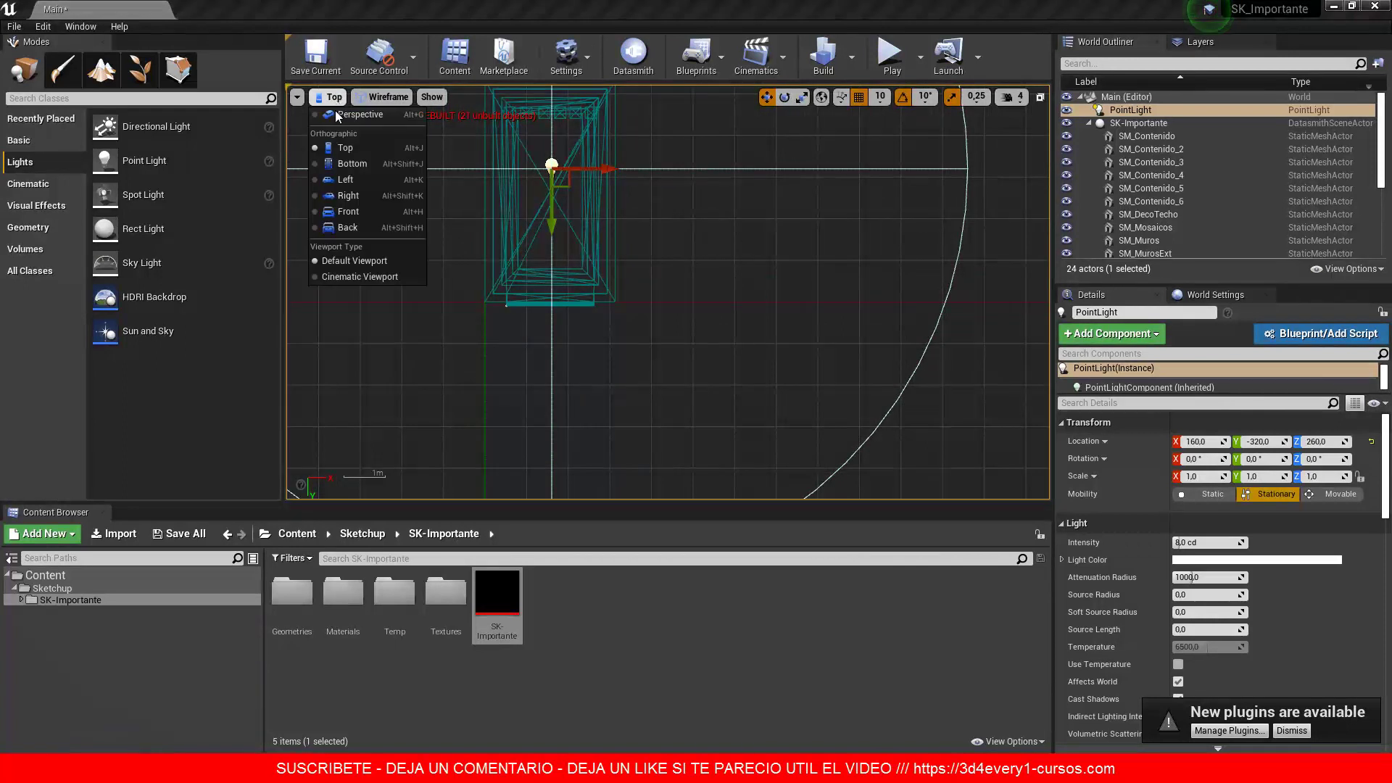
pyautogui.click(348, 211)
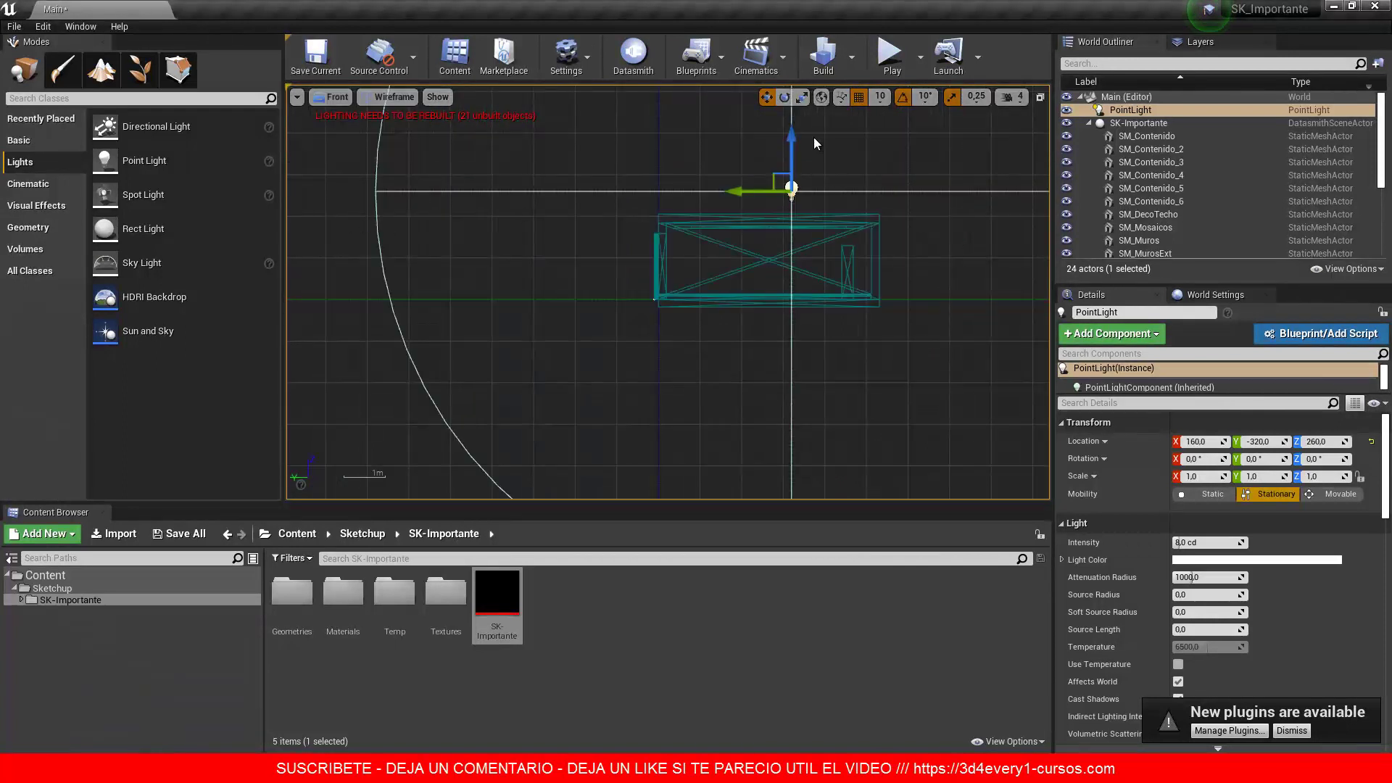
pyautogui.moveTo(792, 122); pyautogui.dragTo(792, 171)
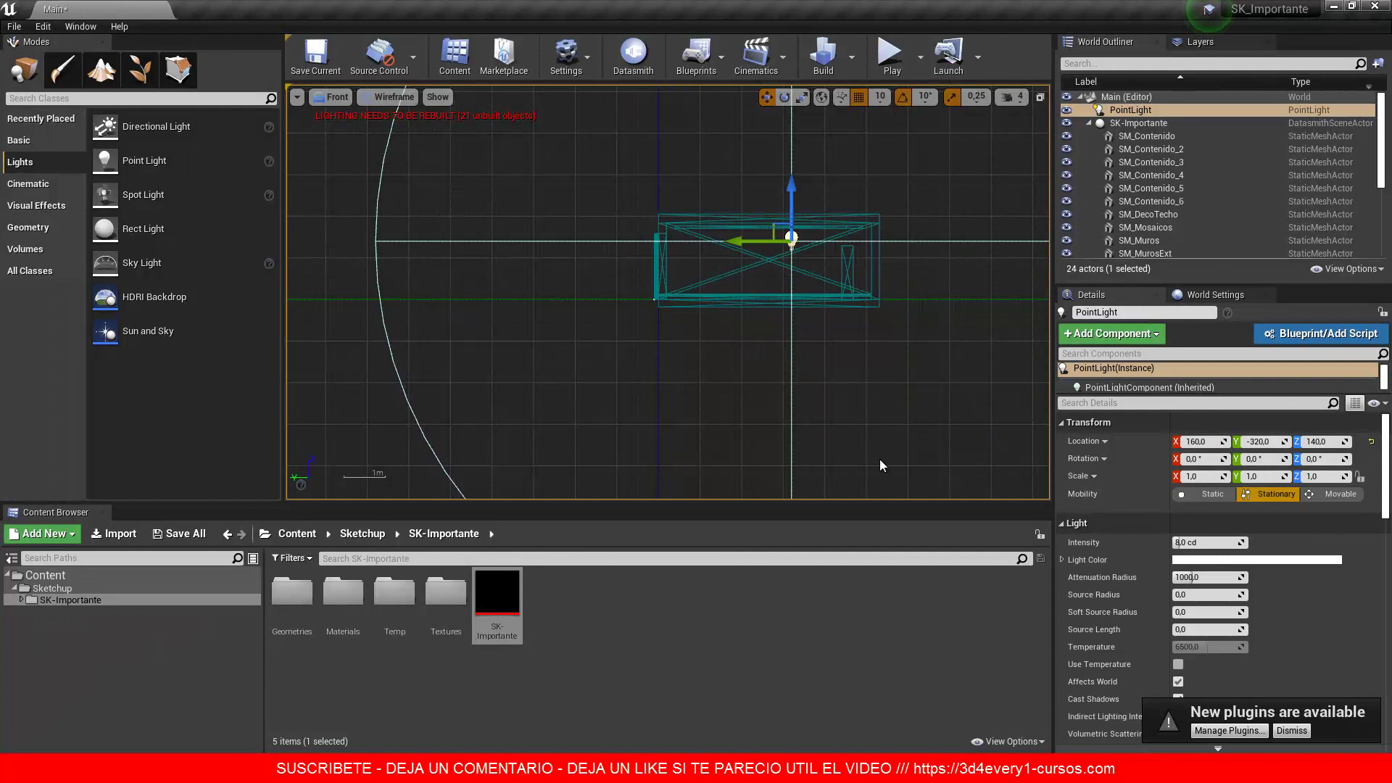
pyautogui.click(391, 96)
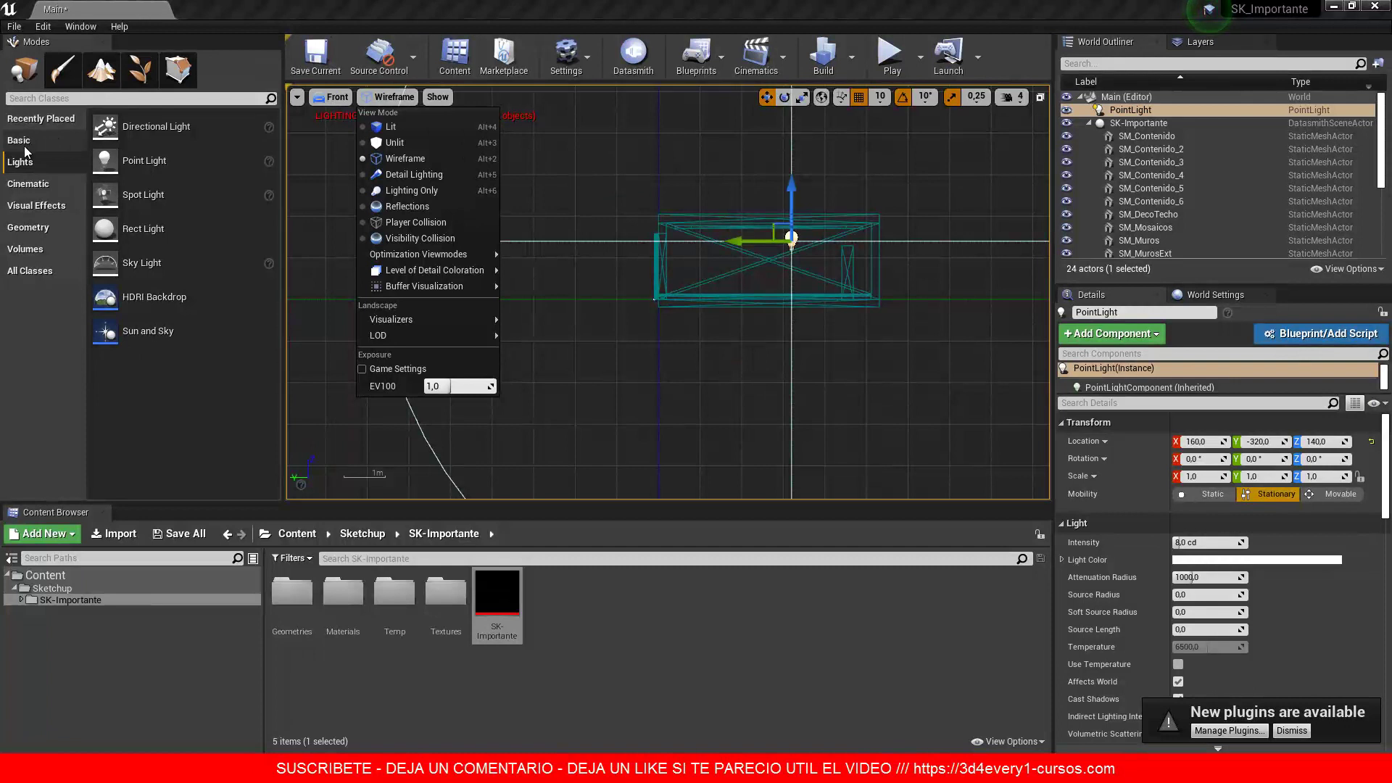
# Step: Search 'pla' and drop a Player Start into the room, nudging it up and along Y
pyautogui.click(42, 98)
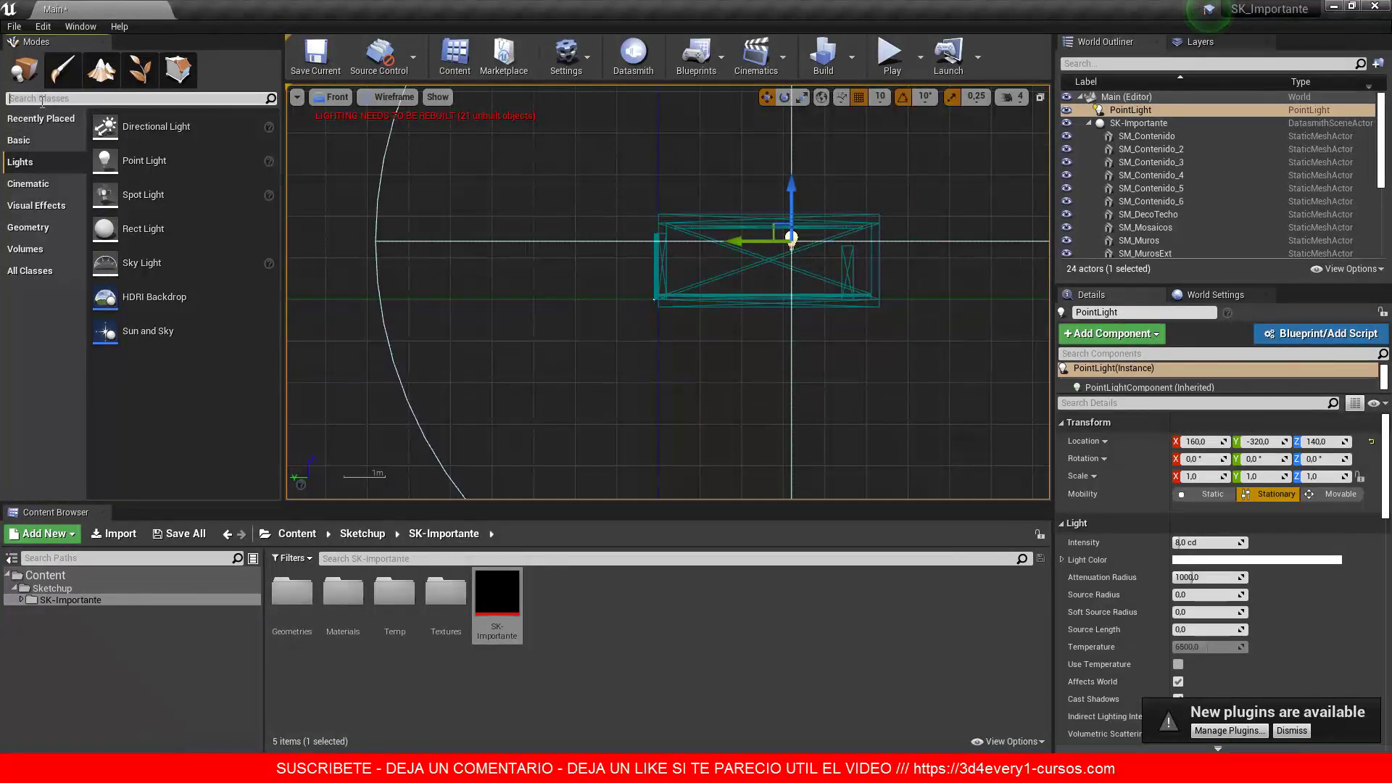
pyautogui.write('pla')
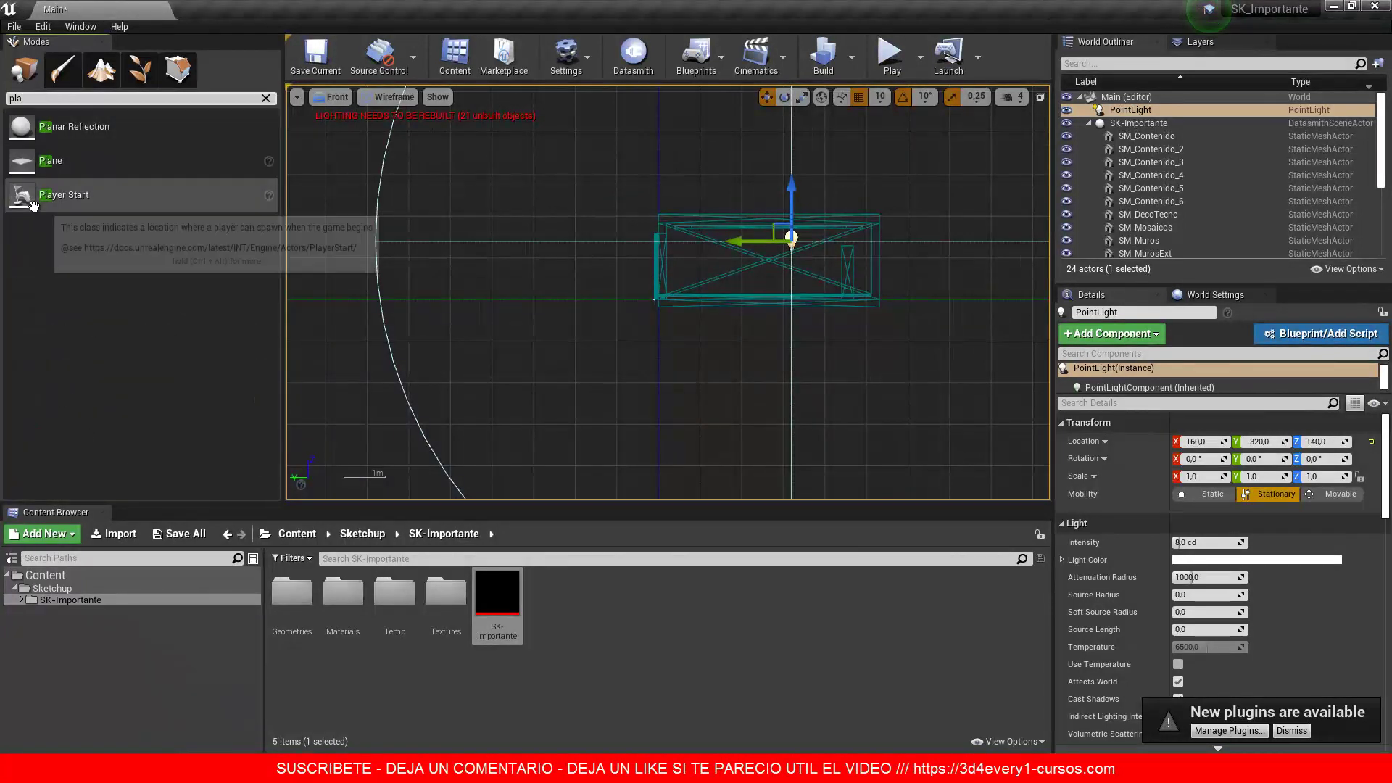
pyautogui.moveTo(63, 195); pyautogui.dragTo(702, 259)
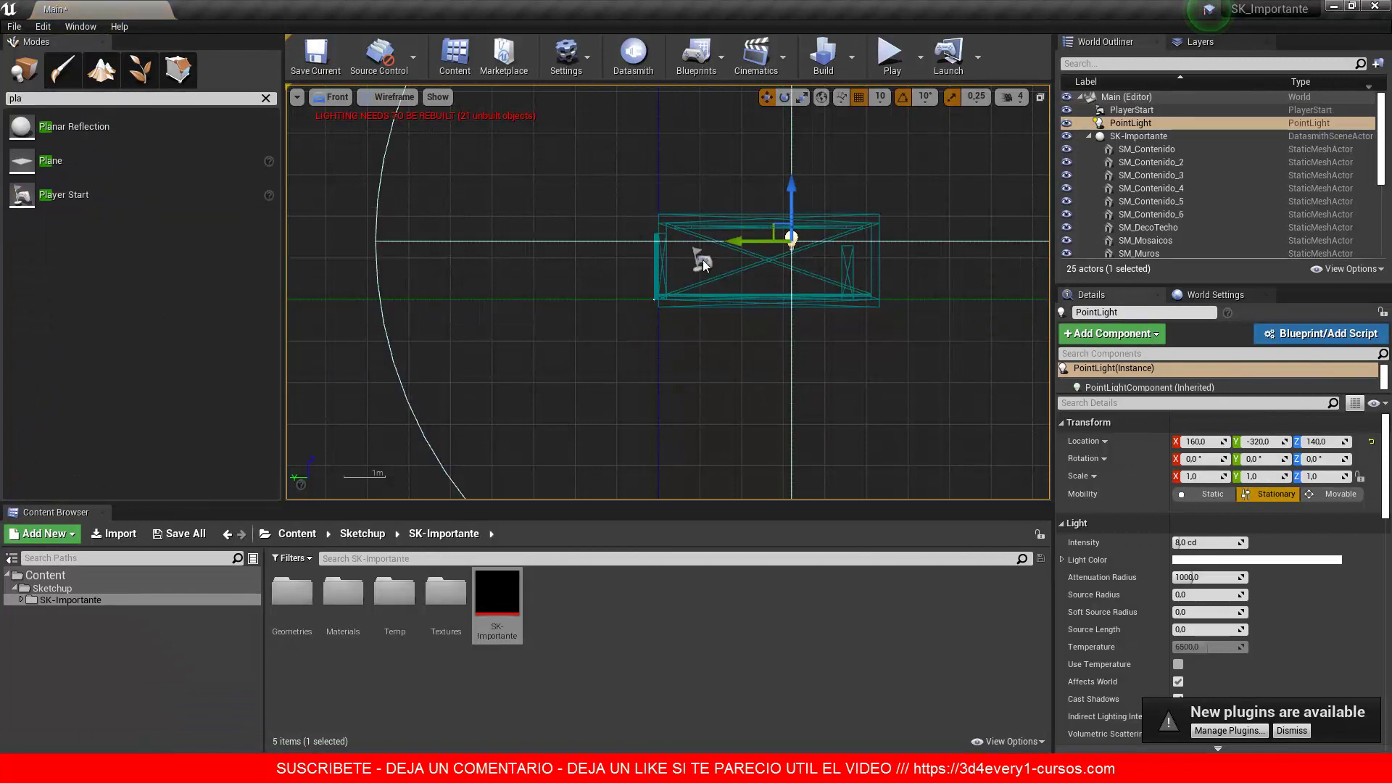
pyautogui.moveTo(703, 210); pyautogui.dragTo(703, 205)
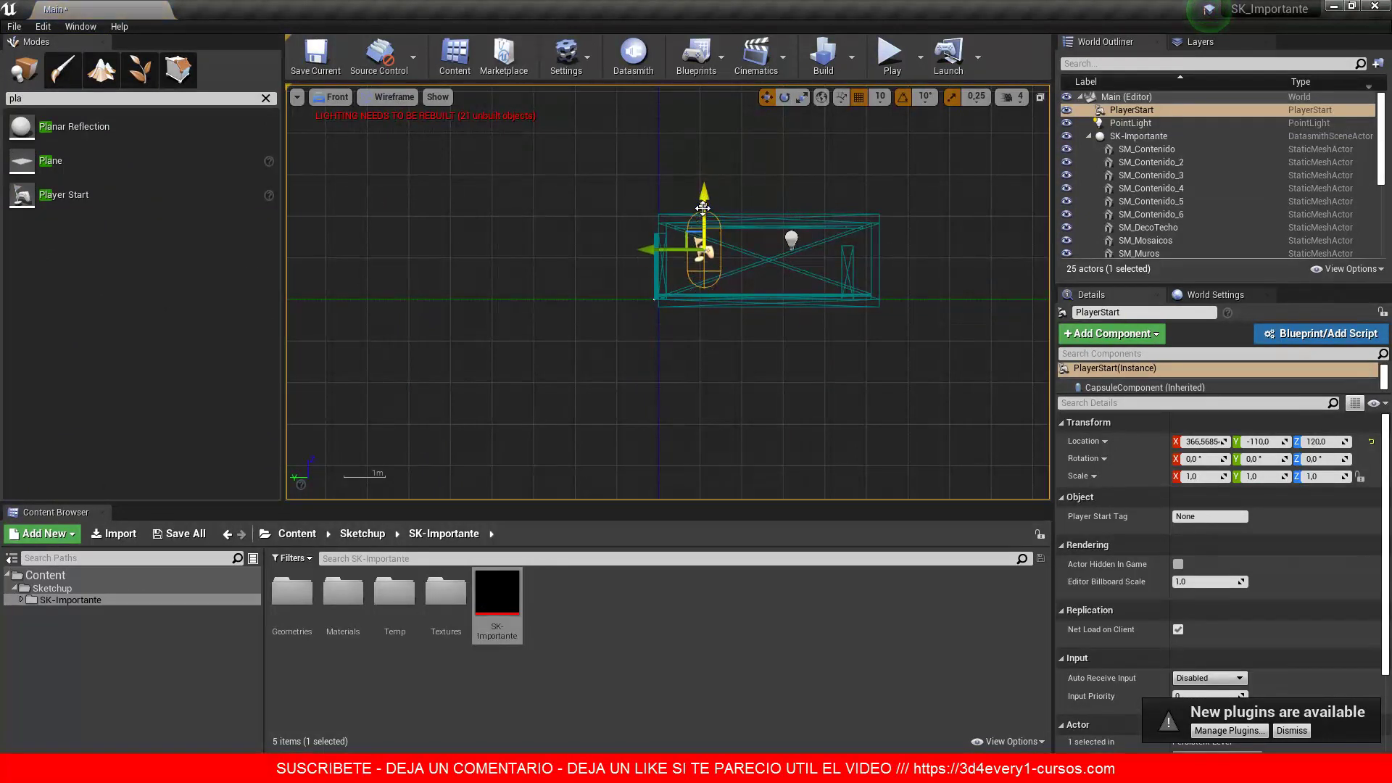
pyautogui.moveTo(657, 254); pyautogui.dragTo(645, 254)
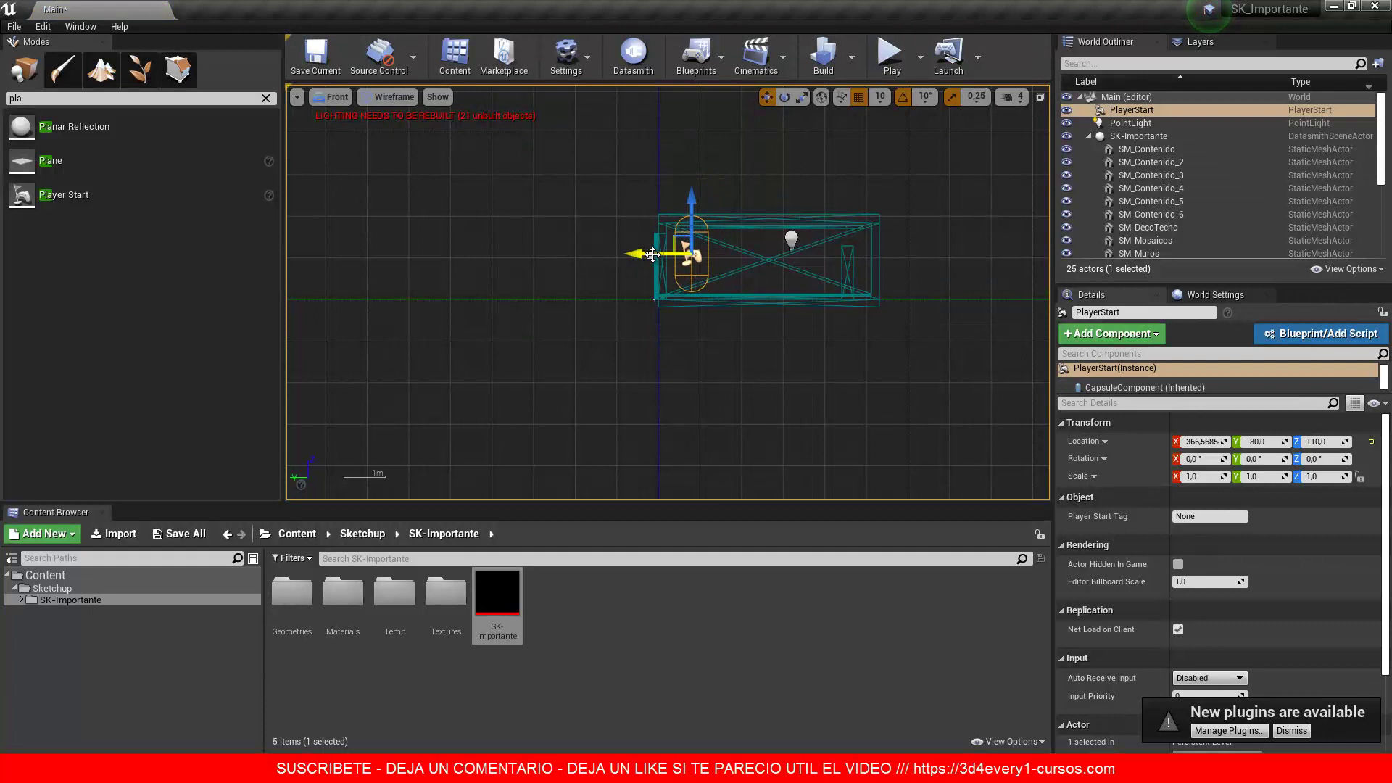
pyautogui.click(394, 99)
# Step: In Top view, move the Player Start along X into place inside the room
pyautogui.click(337, 97)
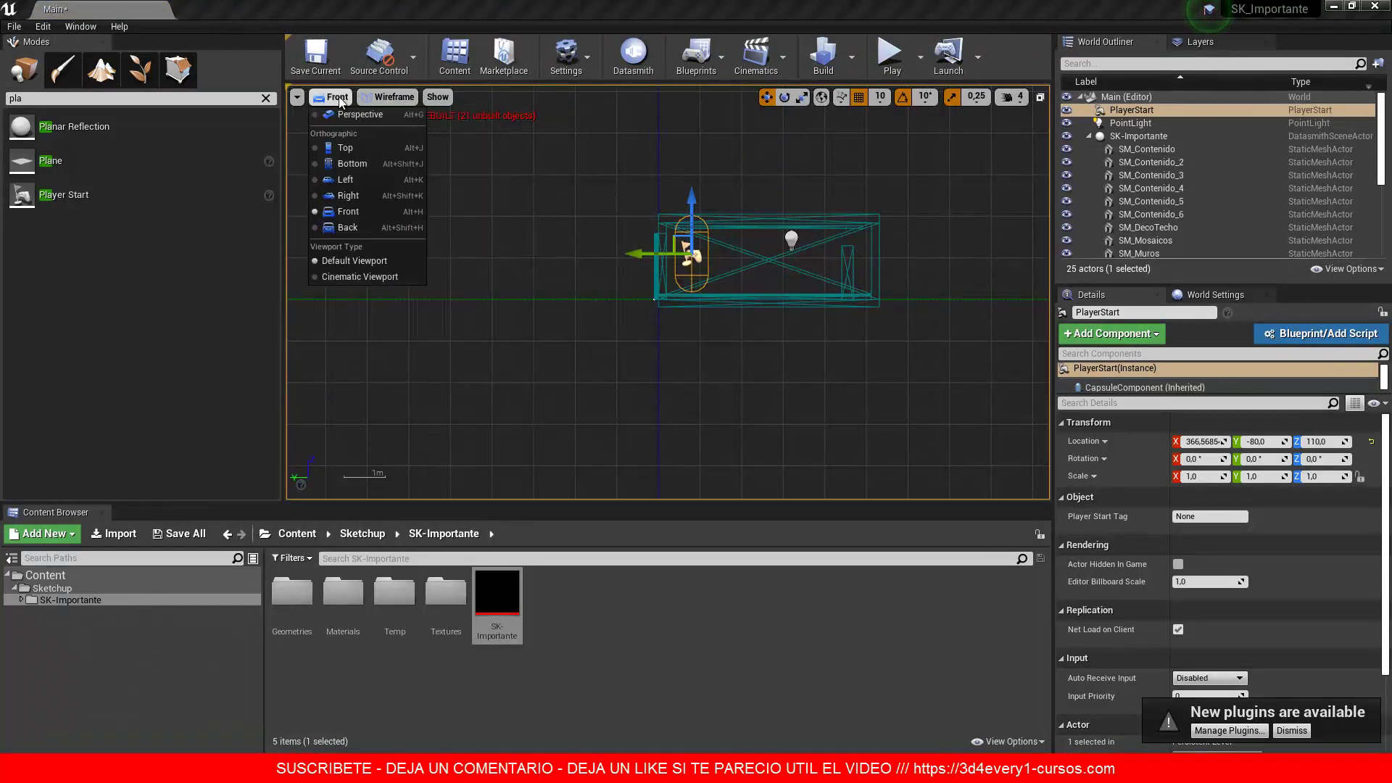
pyautogui.click(346, 146)
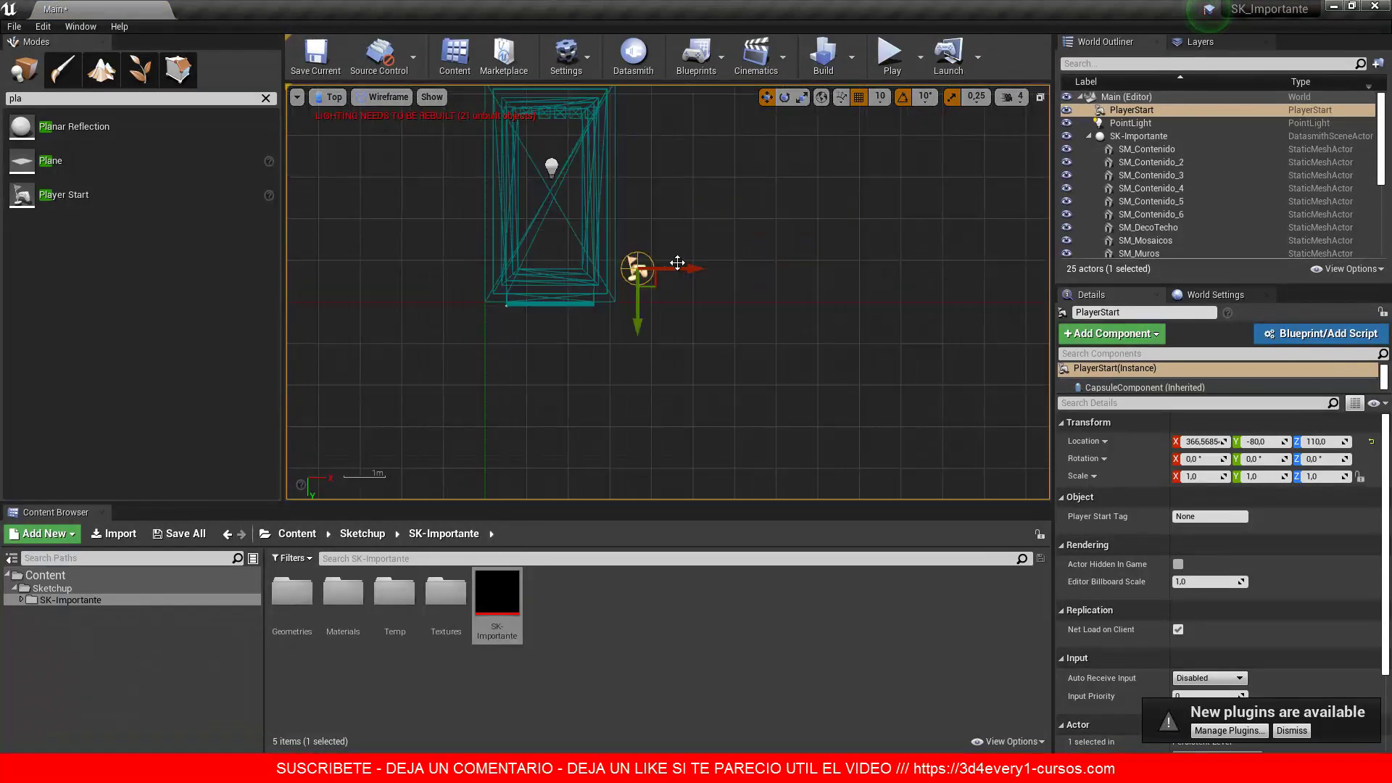
pyautogui.moveTo(613, 287); pyautogui.dragTo(580, 279)
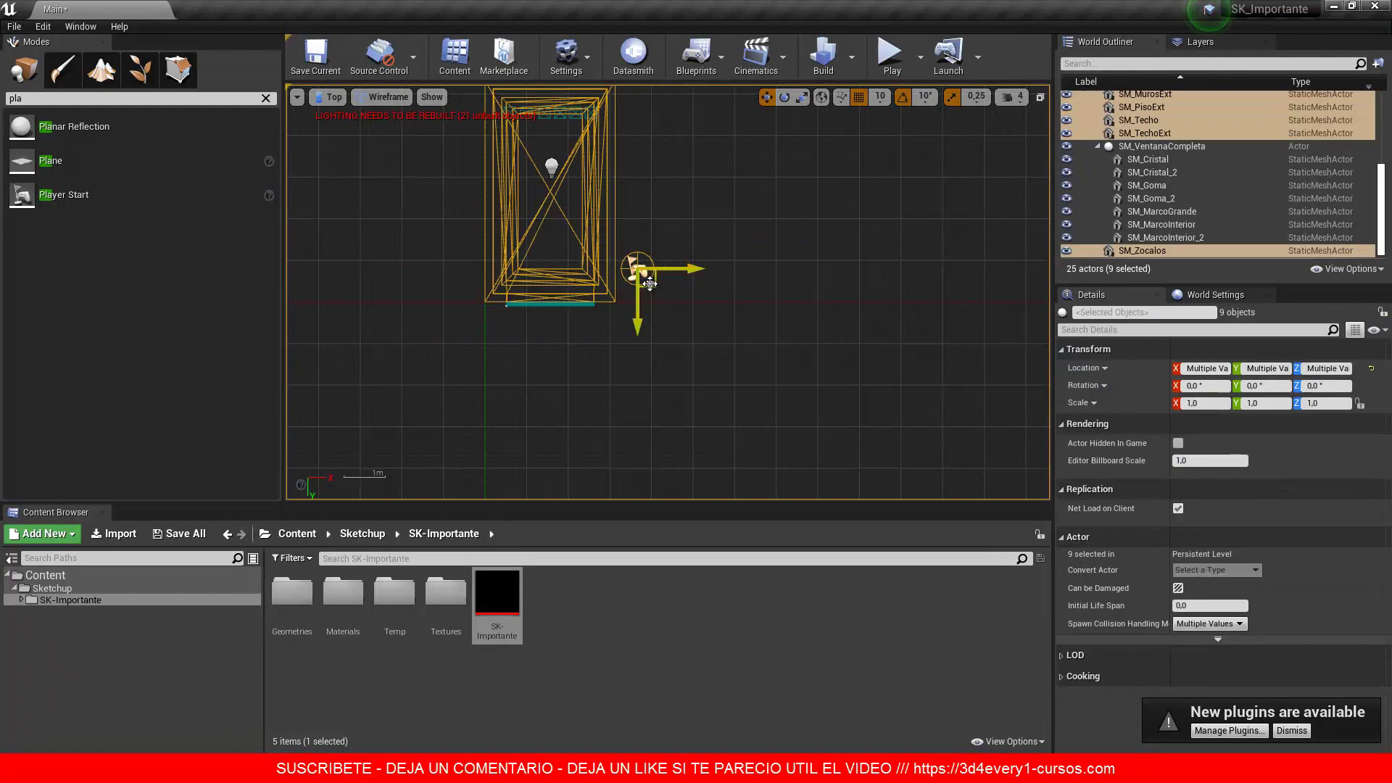
pyautogui.click(649, 281)
pyautogui.moveTo(686, 268)
pyautogui.mouseDown()
pyautogui.moveTo(632, 268)
pyautogui.moveTo(624, 243)
pyautogui.mouseUp()
pyautogui.scroll(5, 637, 254)
pyautogui.moveTo(551, 308); pyautogui.dragTo(552, 291)
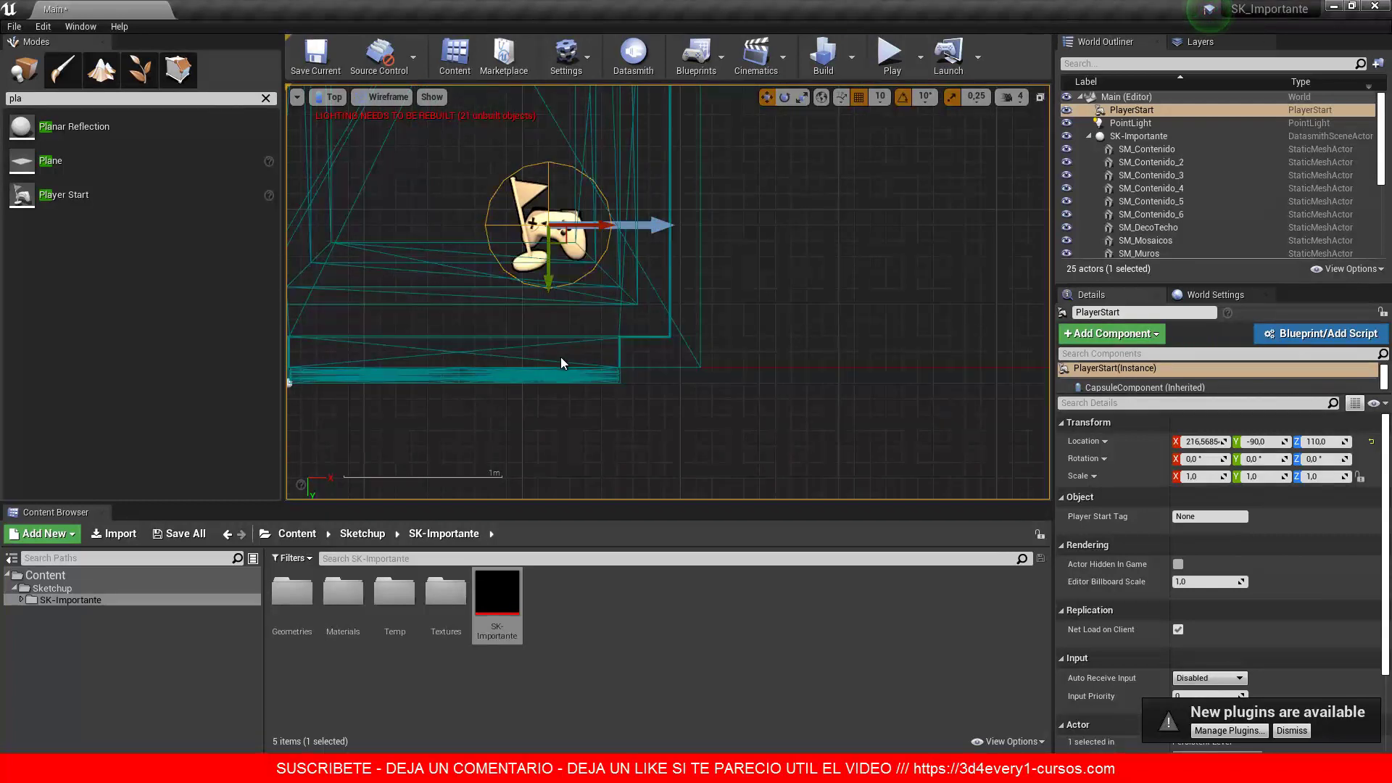
pyautogui.scroll(-1, 578, 255)
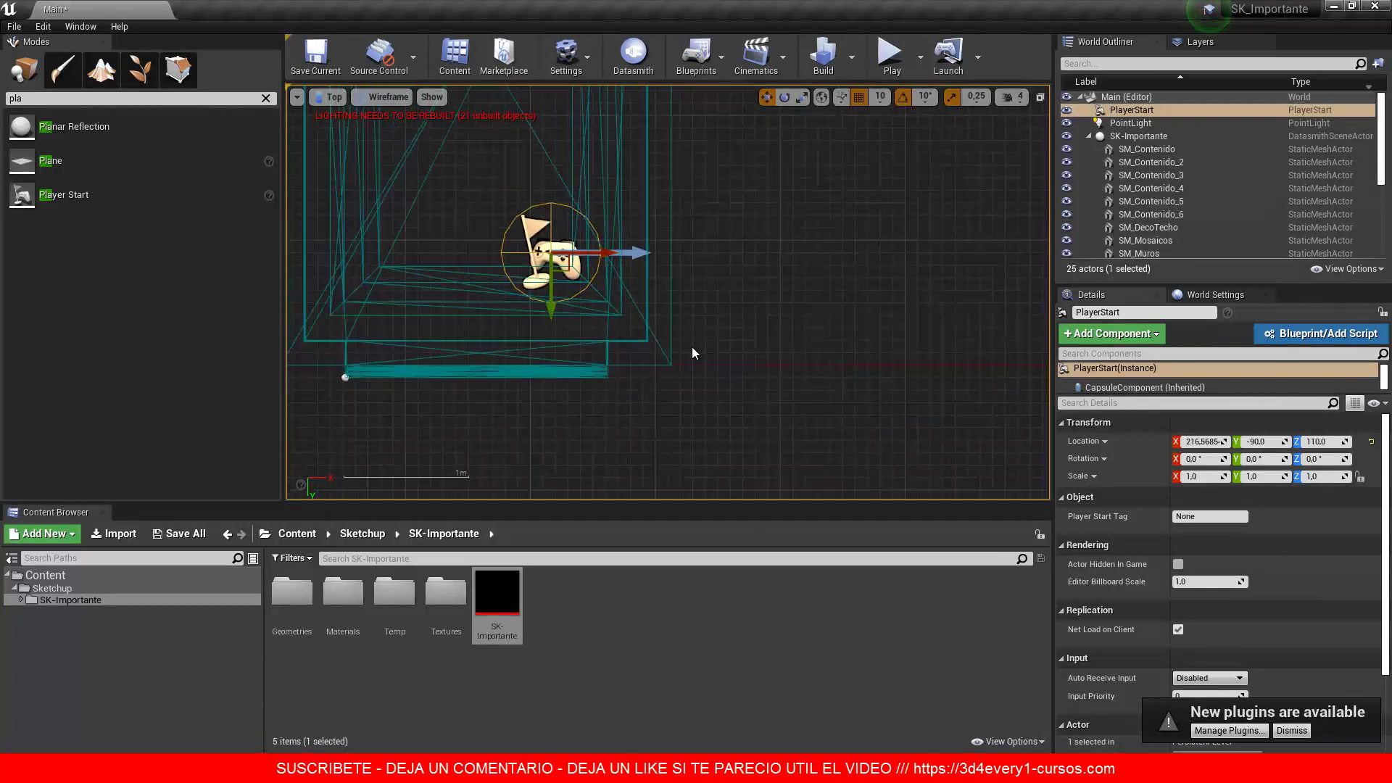
# Step: Rotate the Player Start -90° around its vertical Z axis
pyautogui.press('e')
pyautogui.moveTo(581, 323)
pyautogui.mouseDown()
pyautogui.moveTo(658, 184)
pyautogui.moveTo(731, 139)
pyautogui.mouseUp()
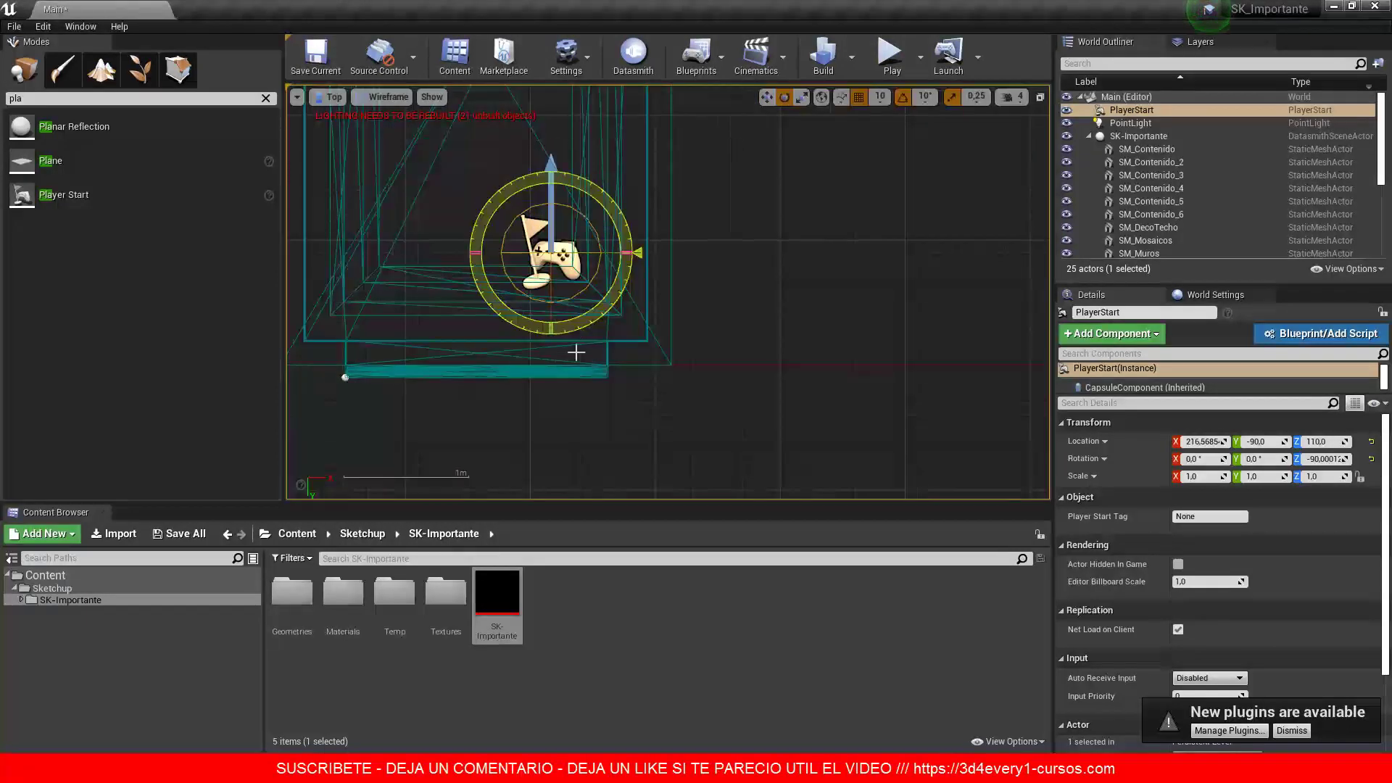
pyautogui.click(587, 462)
# Step: Set the view mode to Lit, then to Lightmap Density under Optimization Viewmodes
pyautogui.click(392, 97)
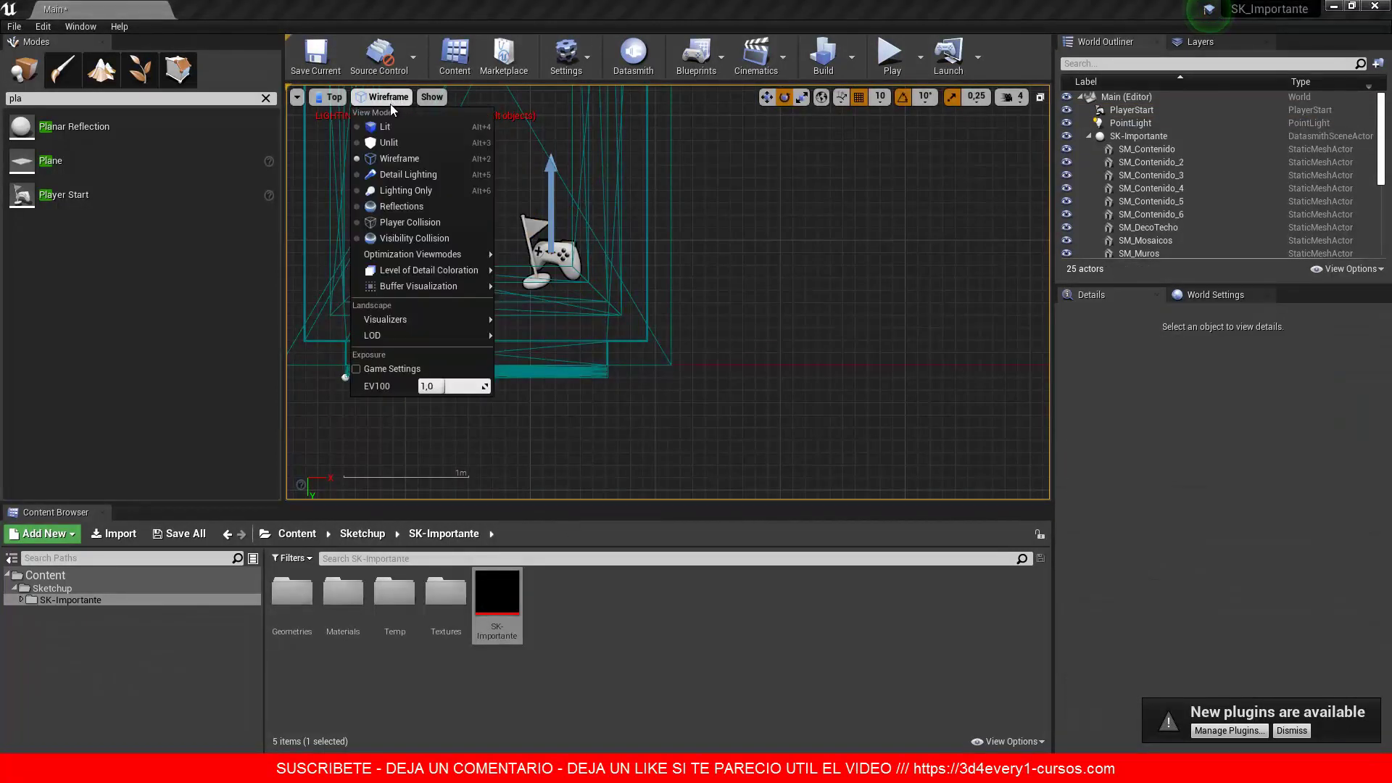
pyautogui.click(390, 121)
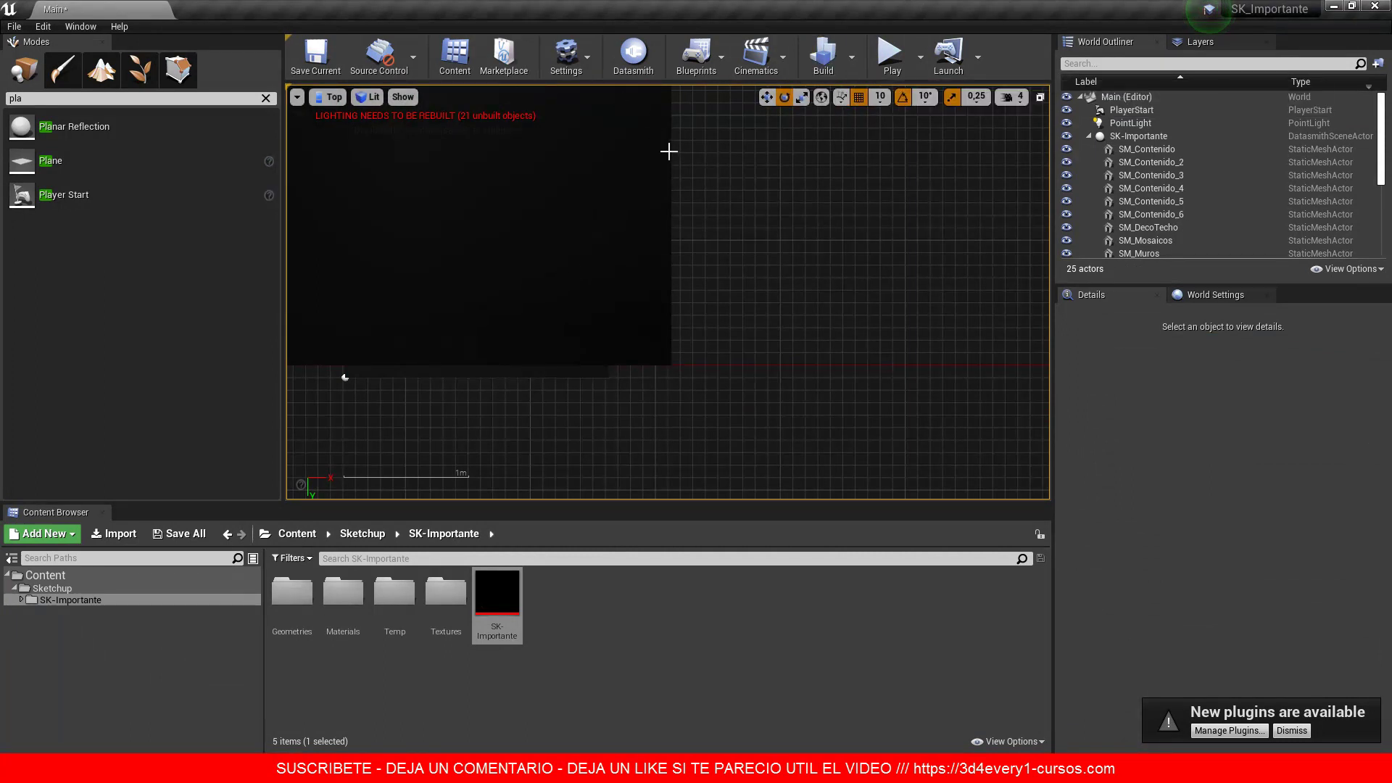
pyautogui.click(374, 99)
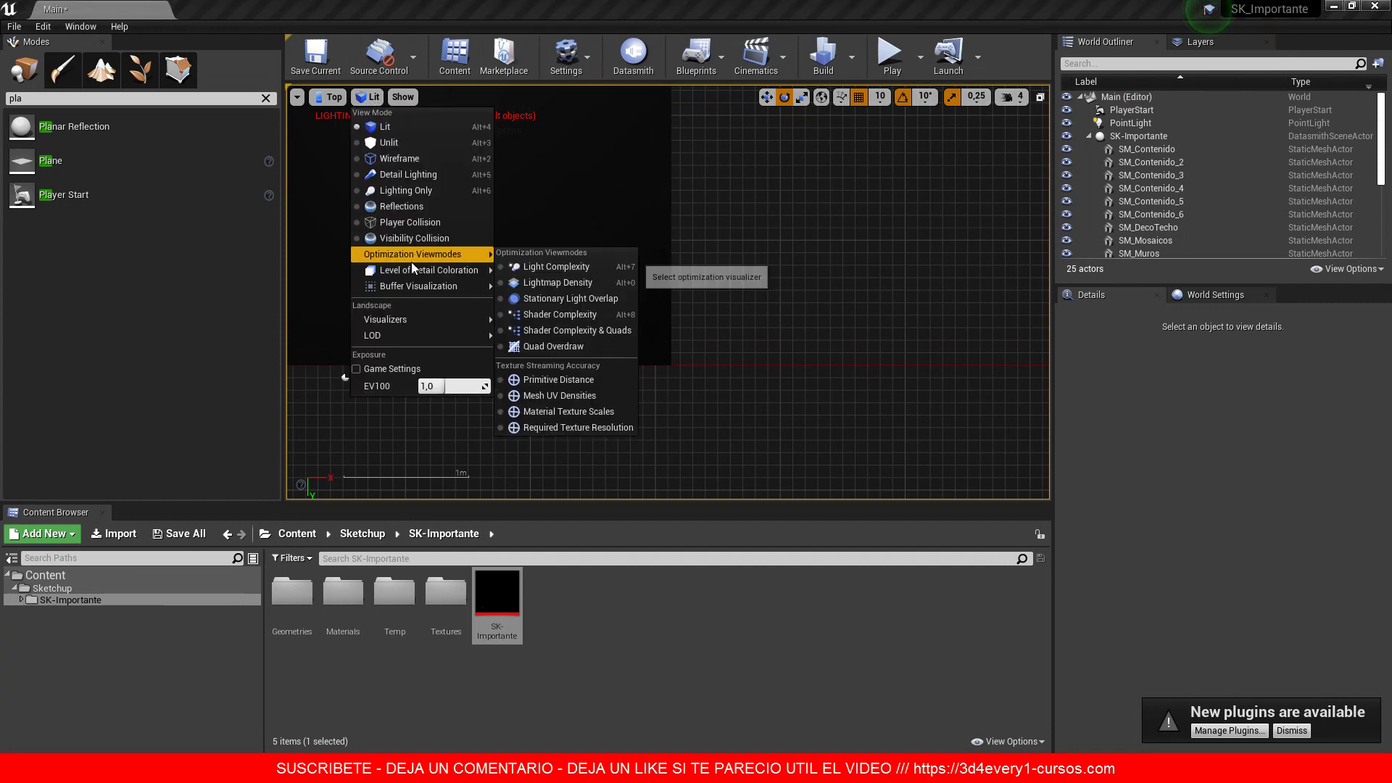
pyautogui.moveTo(410, 266)
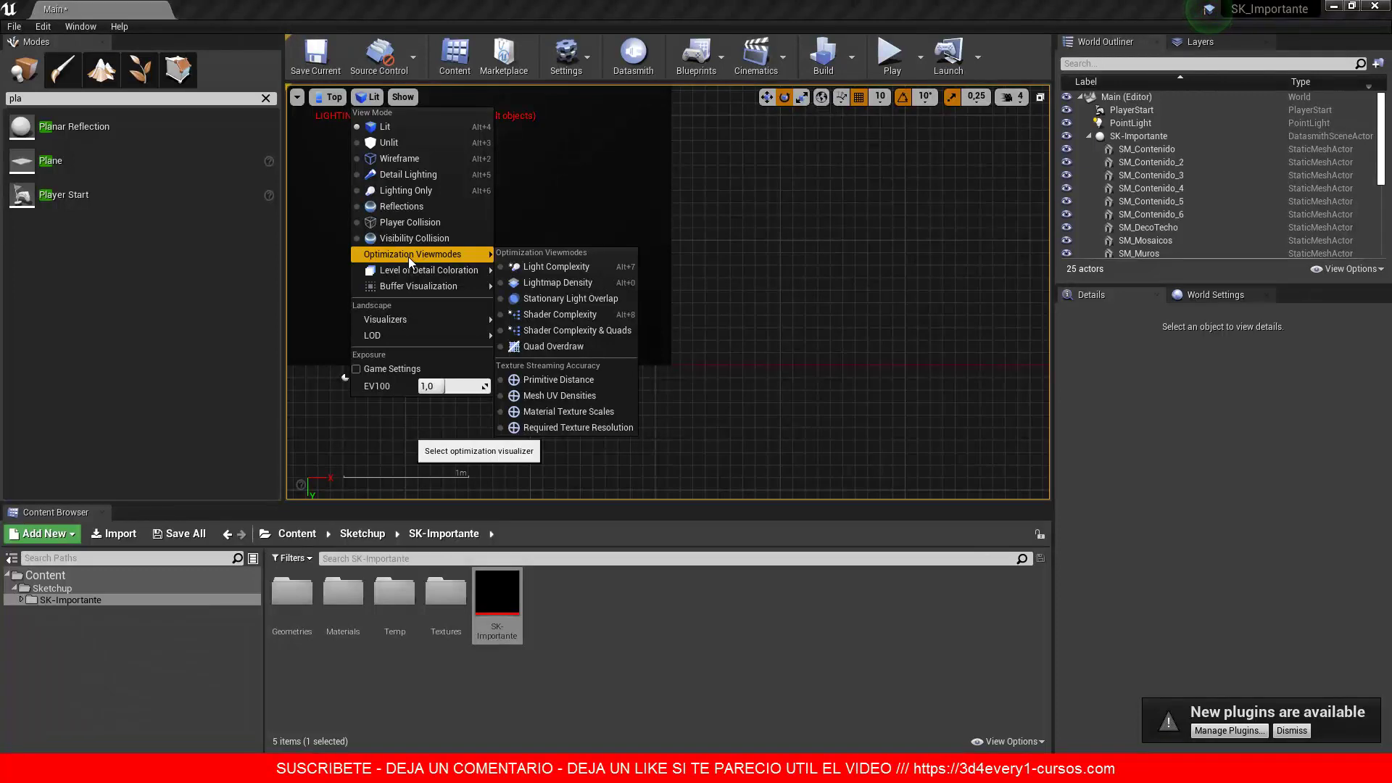
pyautogui.click(549, 283)
pyautogui.scroll(-2, 646, 369)
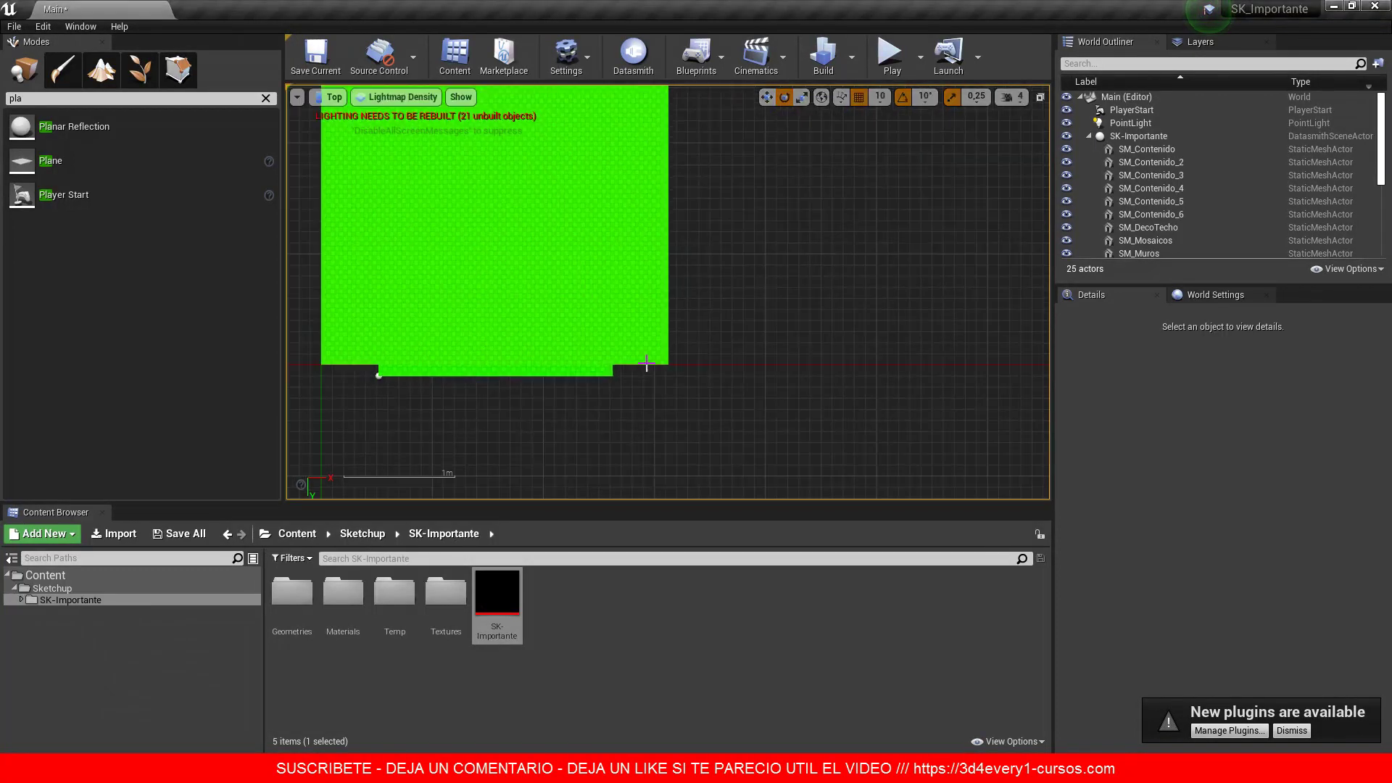
pyautogui.scroll(-2, 646, 369)
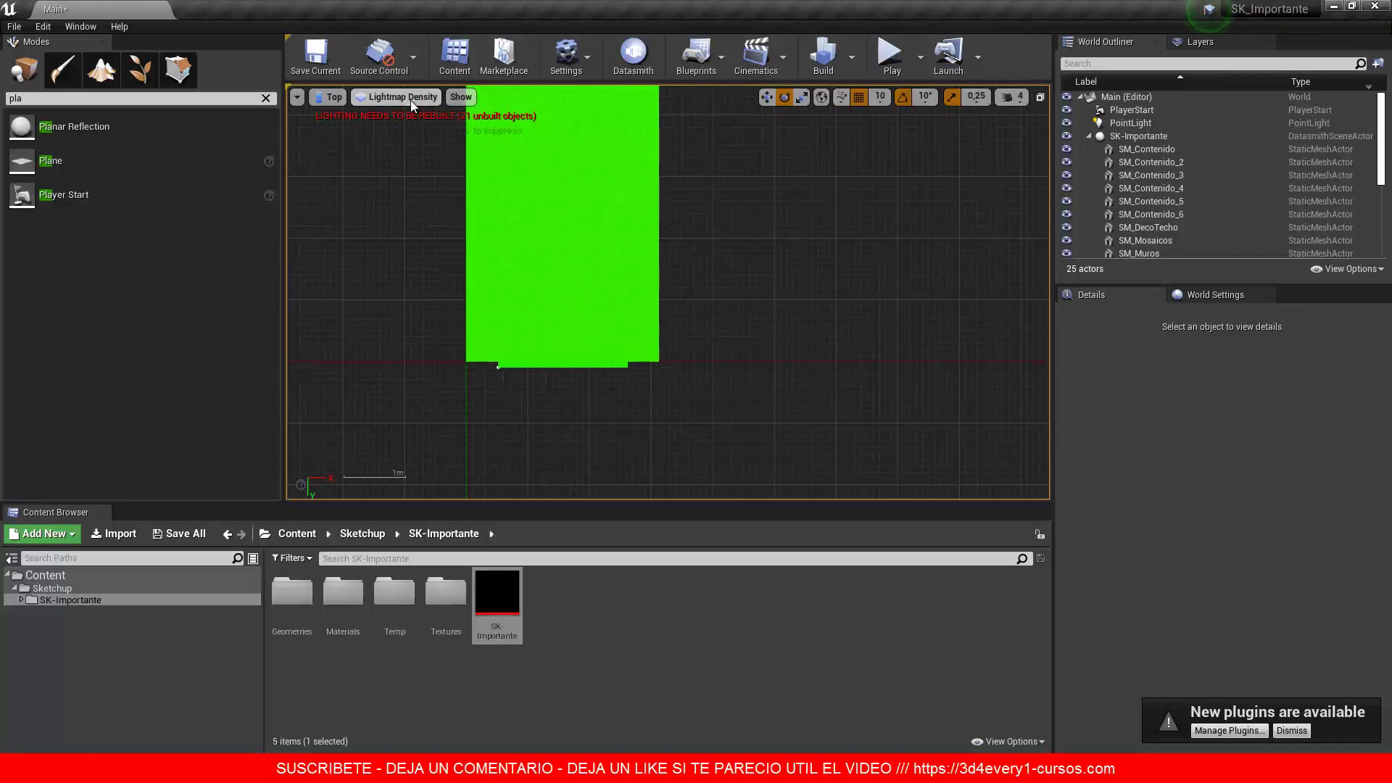
# Step: In Perspective view with Lightmap Density, fly inside the room and face the window wall
pyautogui.click(326, 98)
pyautogui.click(341, 132)
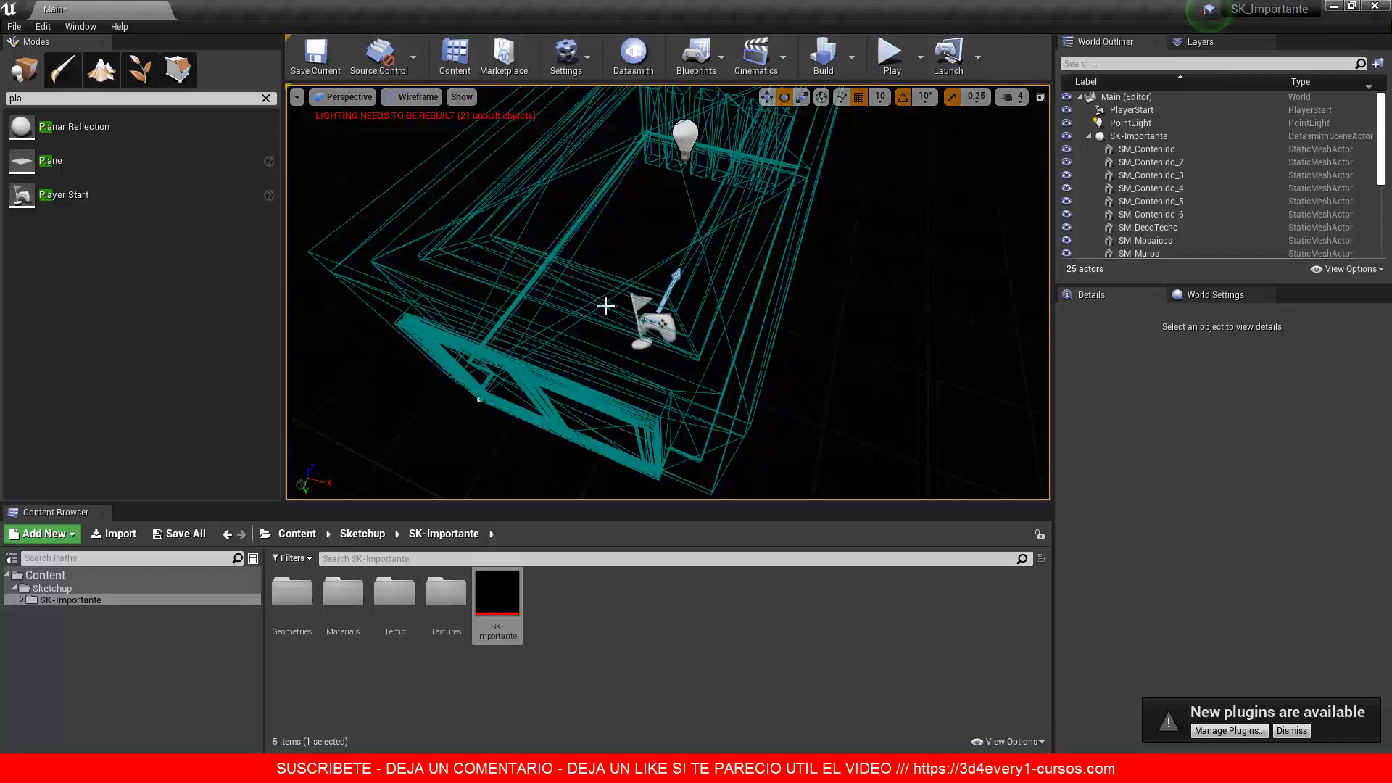
pyautogui.click(414, 97)
pyautogui.moveTo(415, 254)
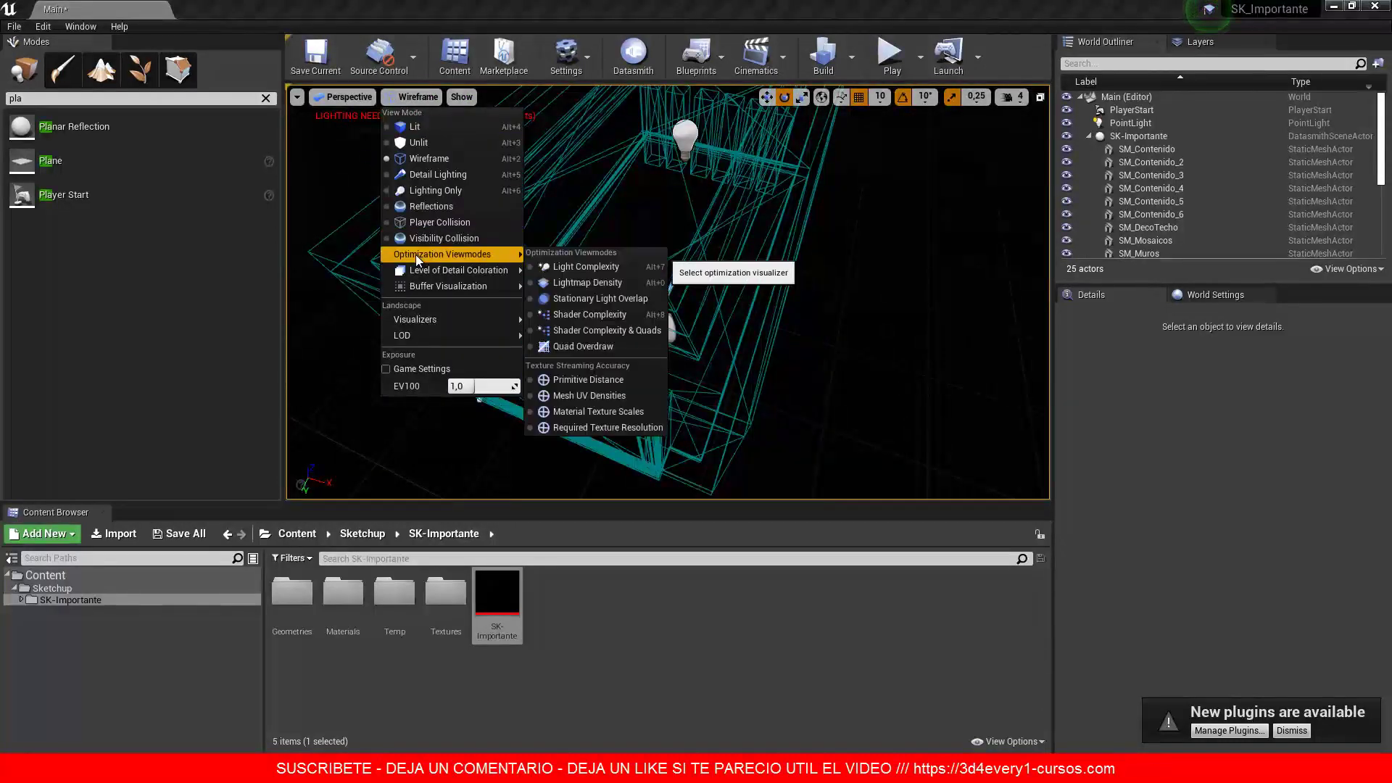
pyautogui.click(590, 288)
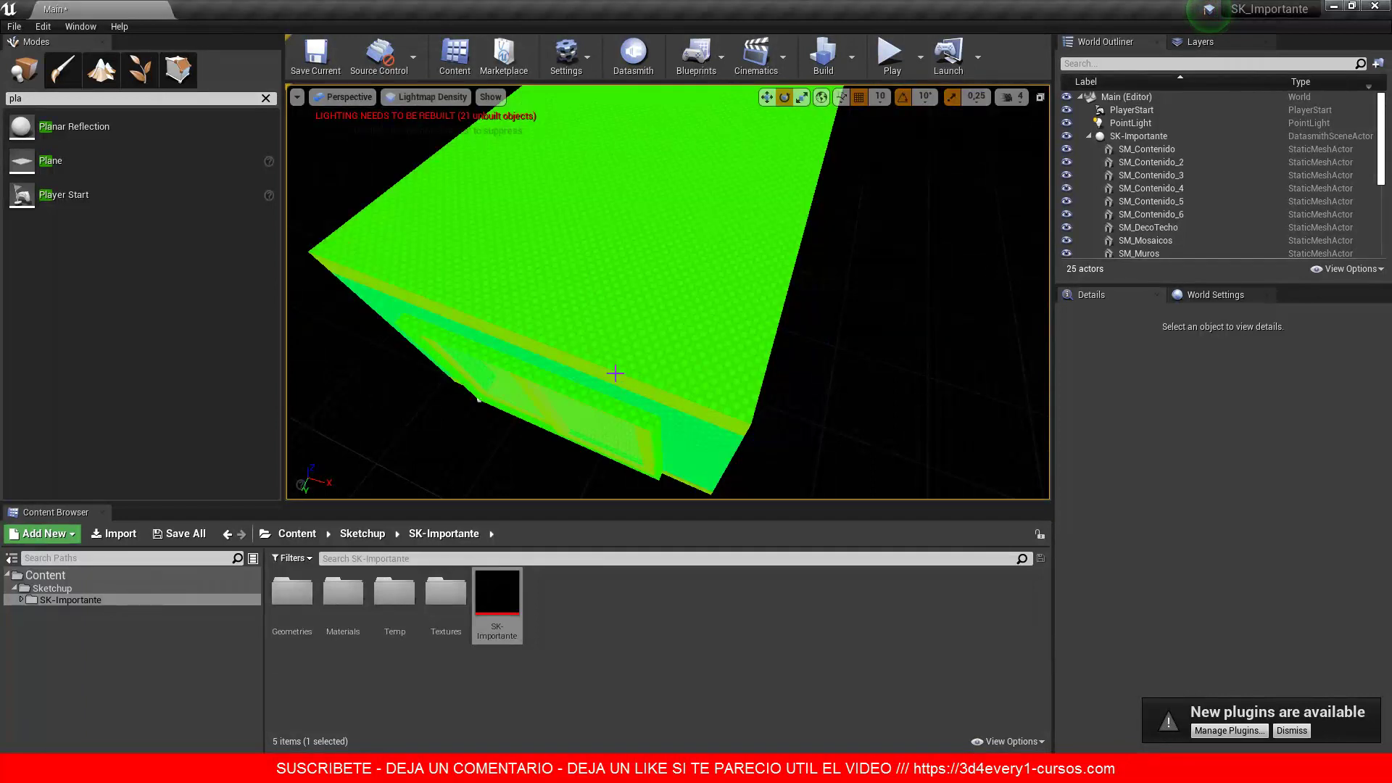
pyautogui.scroll(-5, 617, 341)
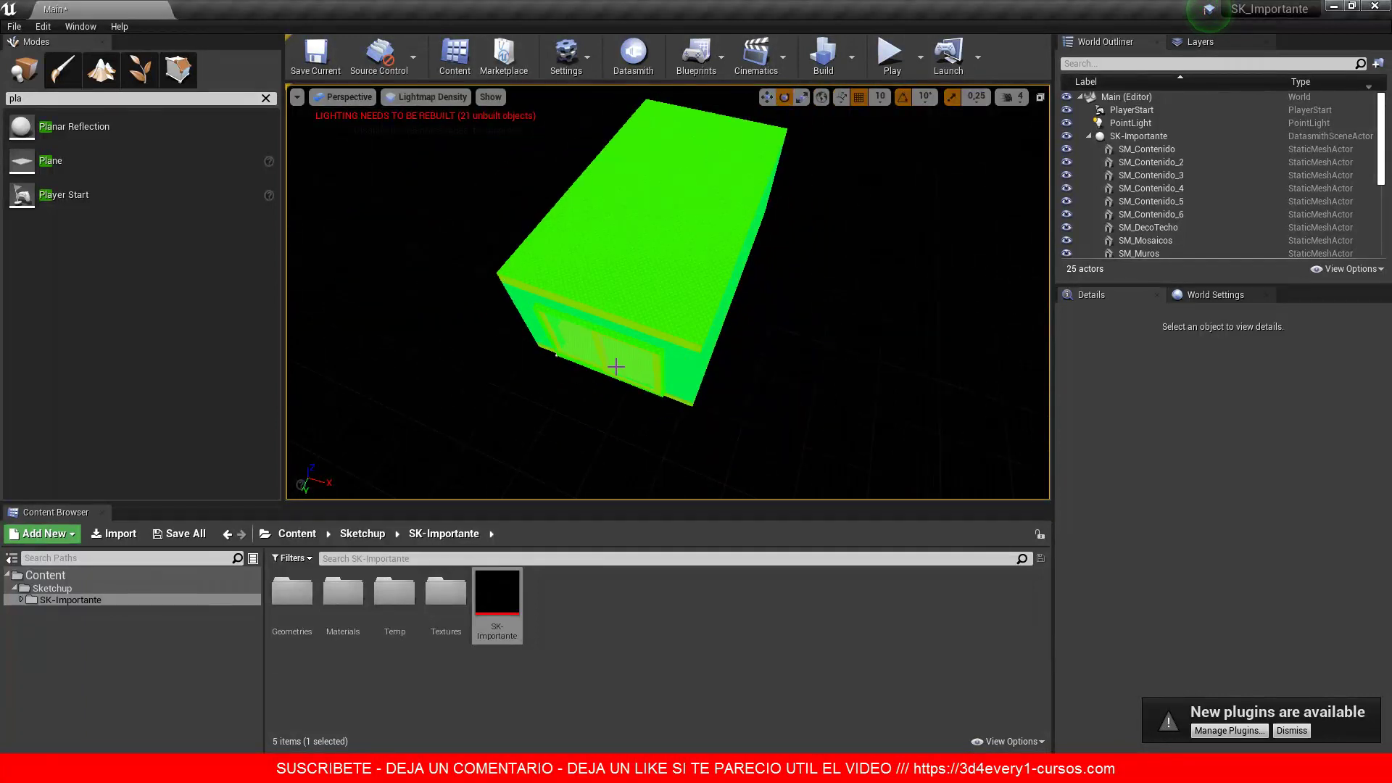
pyautogui.scroll(3, 616, 351)
pyautogui.scroll(3, 623, 351)
pyautogui.scroll(2, 628, 350)
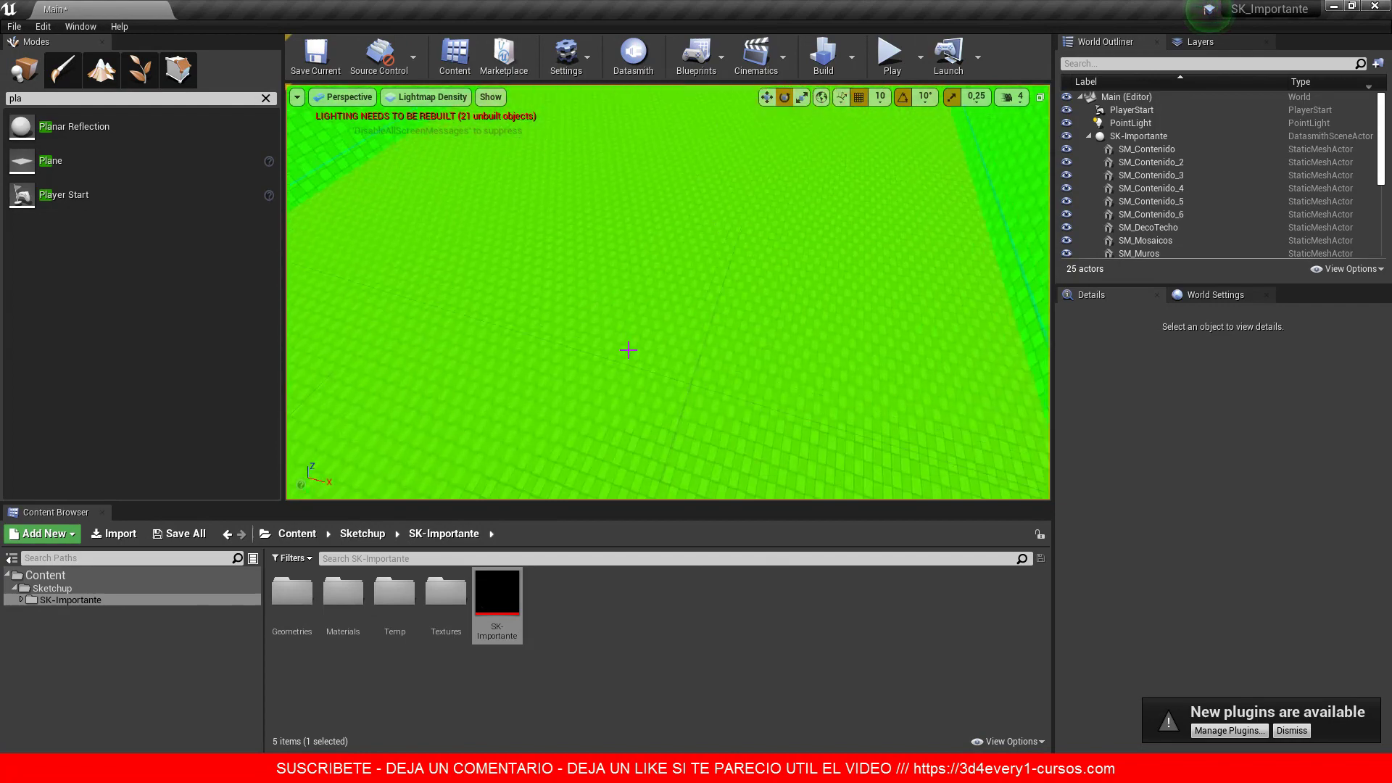
pyautogui.scroll(5, 630, 335)
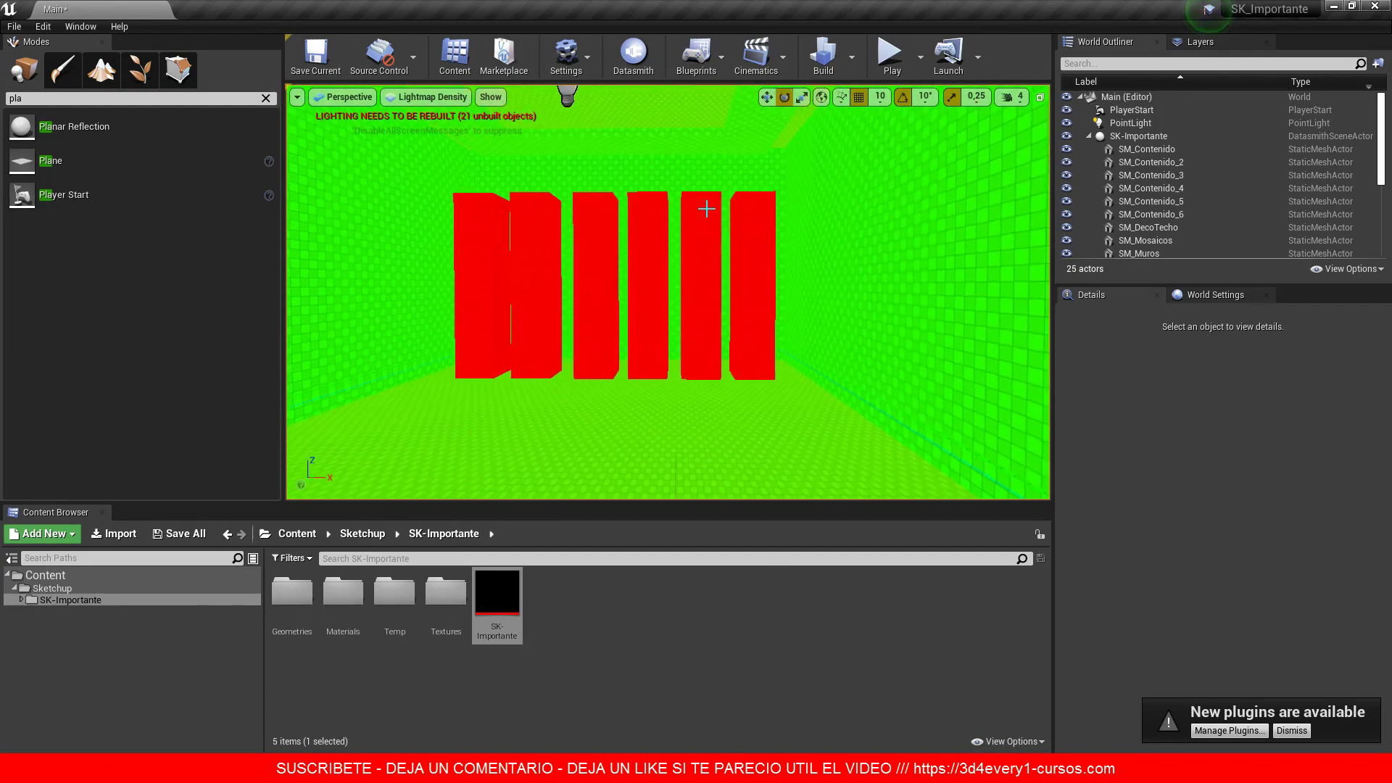
pyautogui.moveTo(707, 209); pyautogui.dragTo(398, 280)
pyautogui.moveTo(883, 375)
pyautogui.mouseDown()
pyautogui.moveTo(672, 328)
pyautogui.moveTo(1050, 317)
pyautogui.mouseUp()
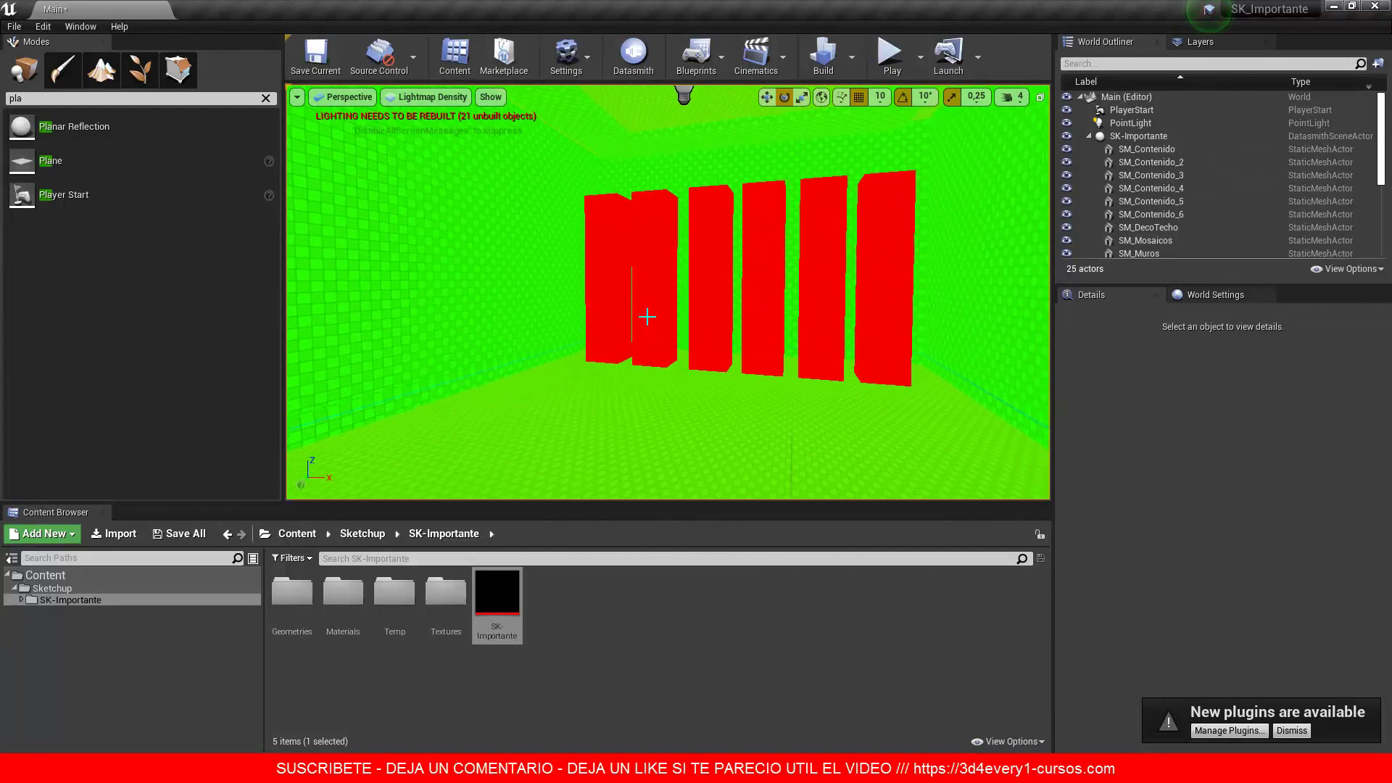
# Step: Override the first SM_Contenido pillar's lightmap resolution to 64
pyautogui.click(609, 270)
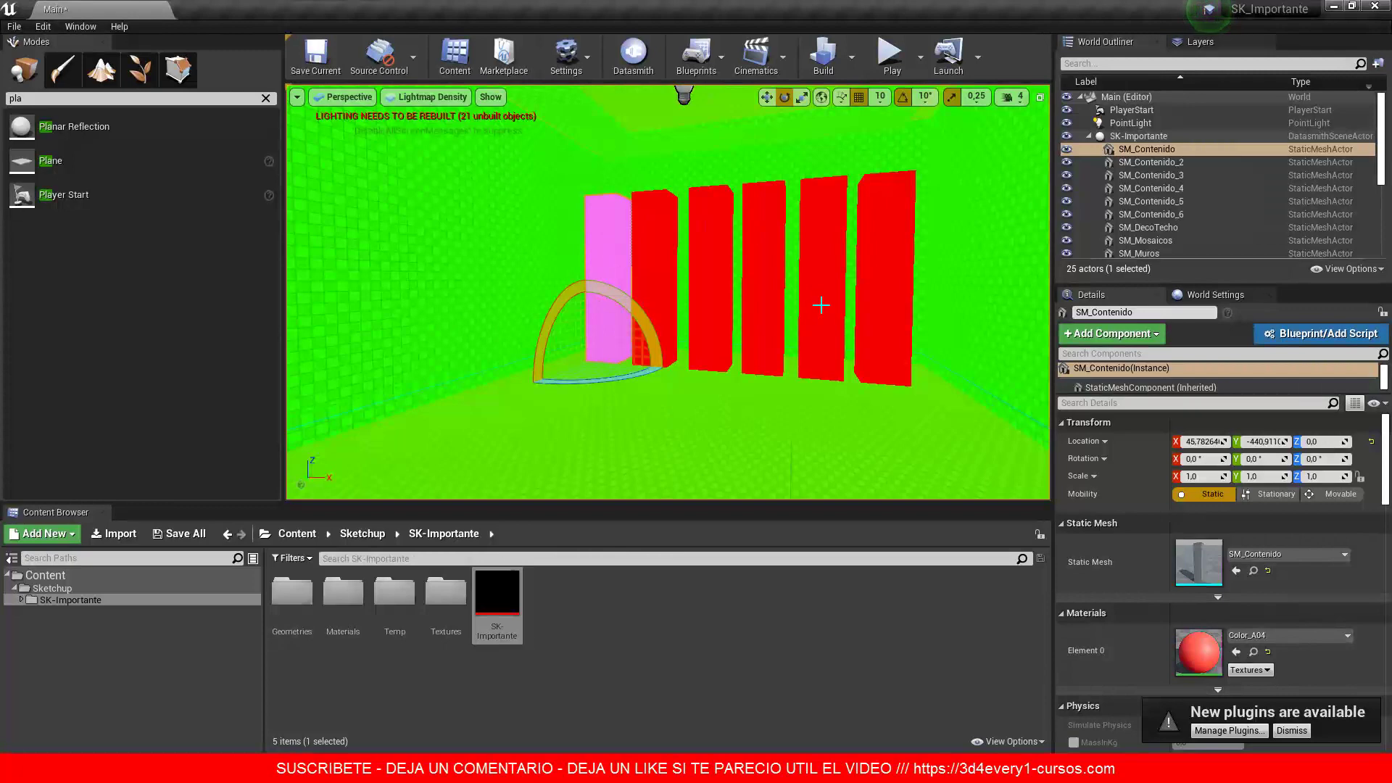
pyautogui.scroll(-5, 1196, 526)
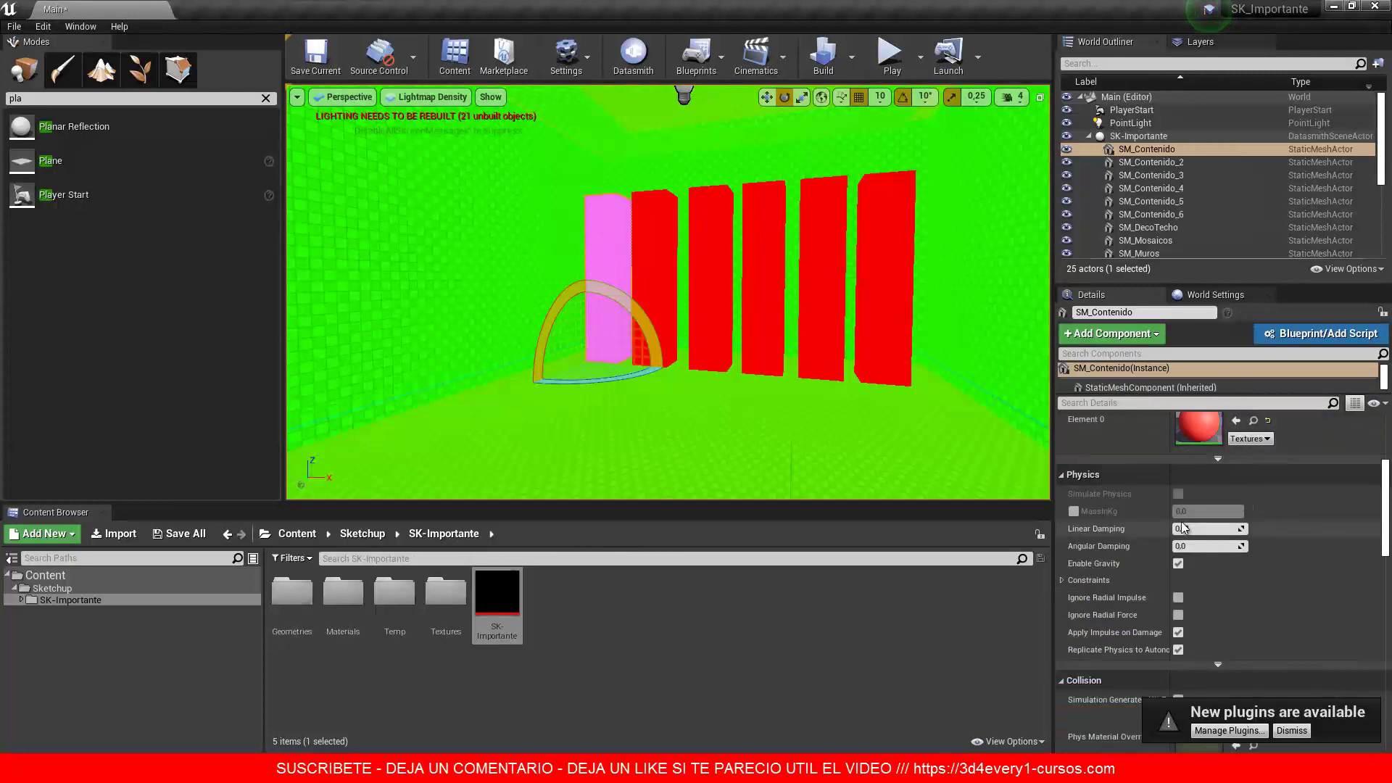
pyautogui.scroll(-3, 1184, 527)
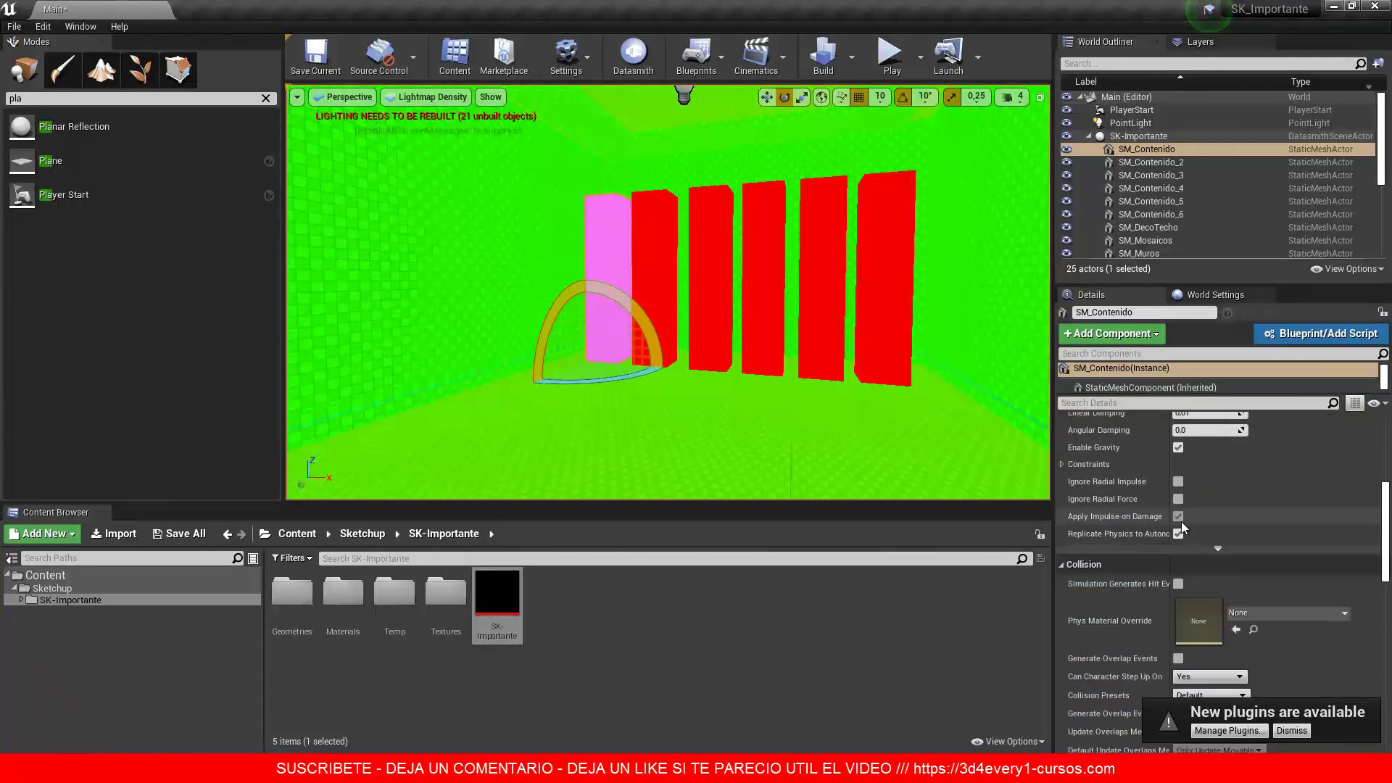
pyautogui.scroll(-4, 1181, 522)
pyautogui.scroll(-3, 1181, 521)
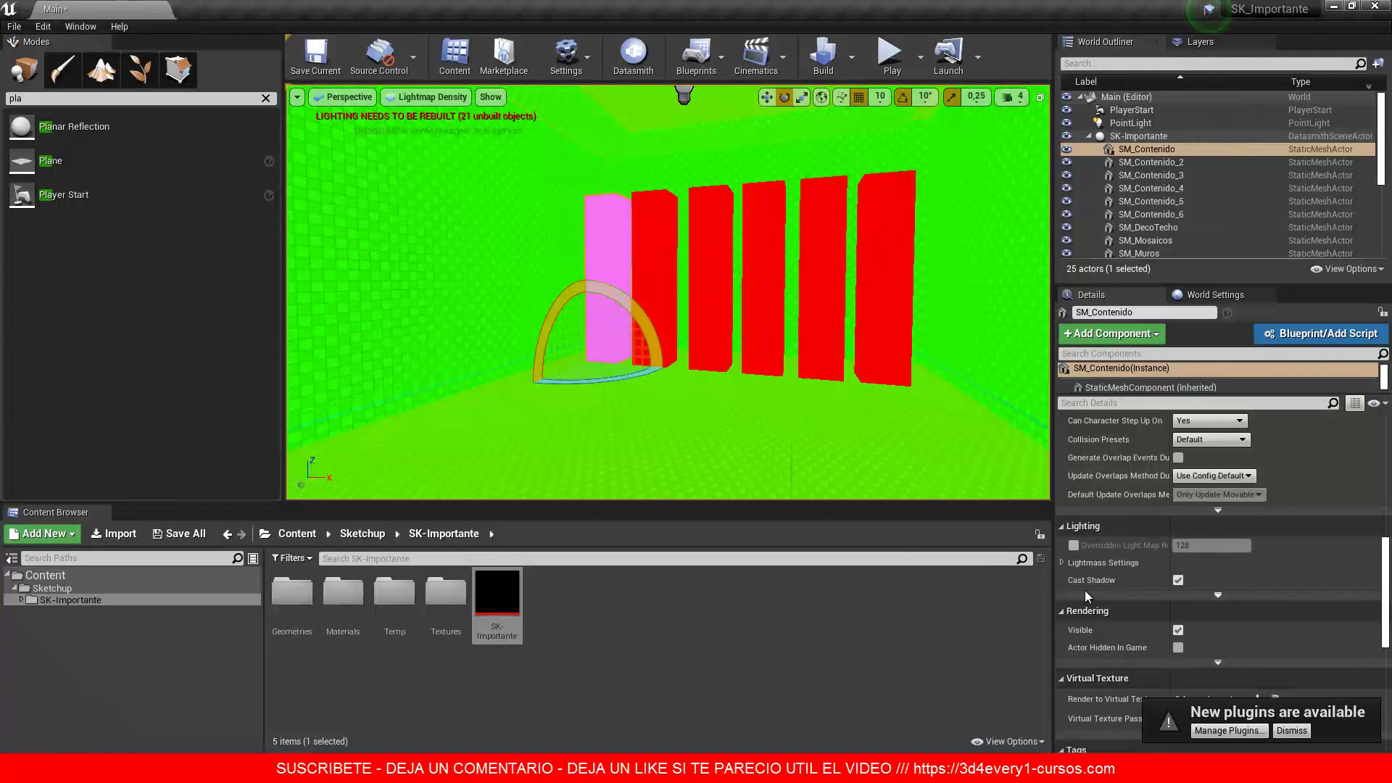
pyautogui.click(1074, 545)
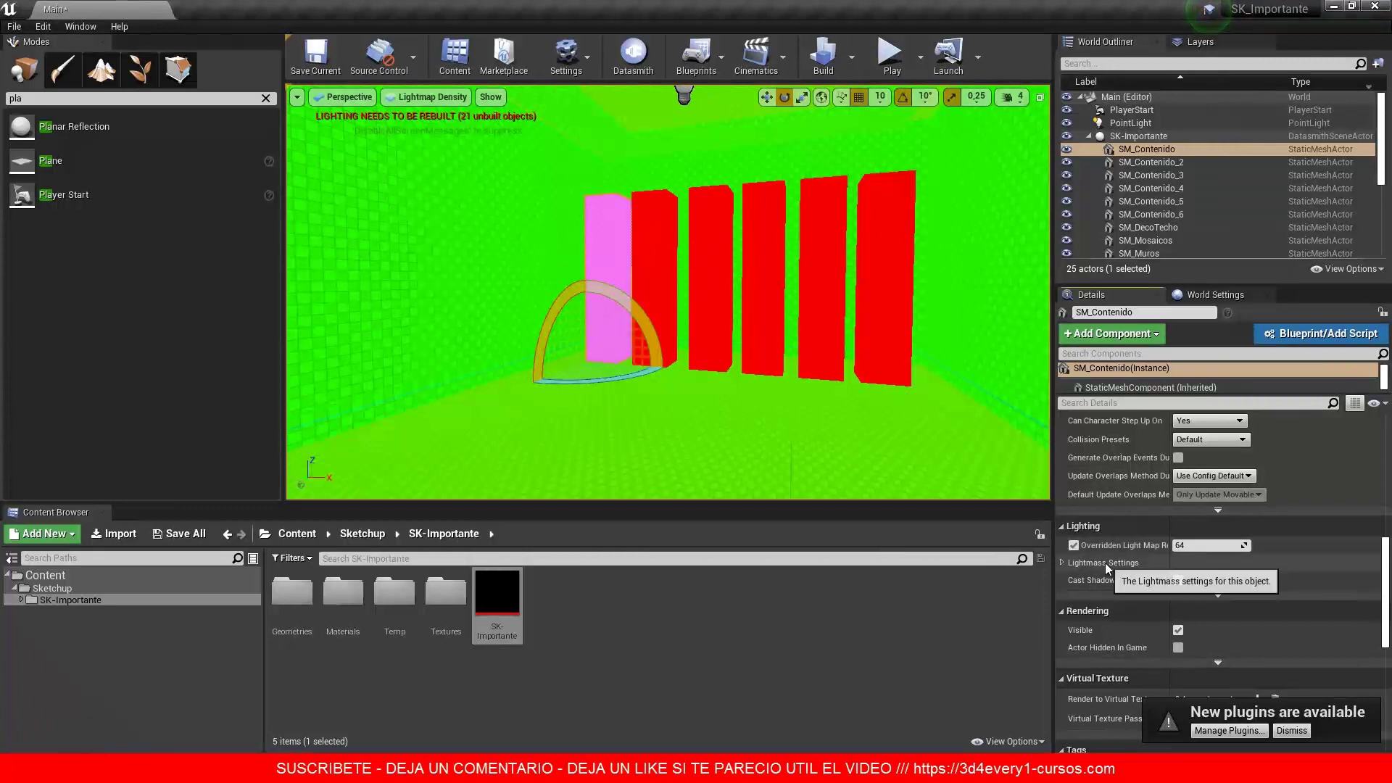
# Step: Apply the lightmap resolution override of 64 to the next pillars through the fourth
pyautogui.click(754, 476)
pyautogui.click(668, 306)
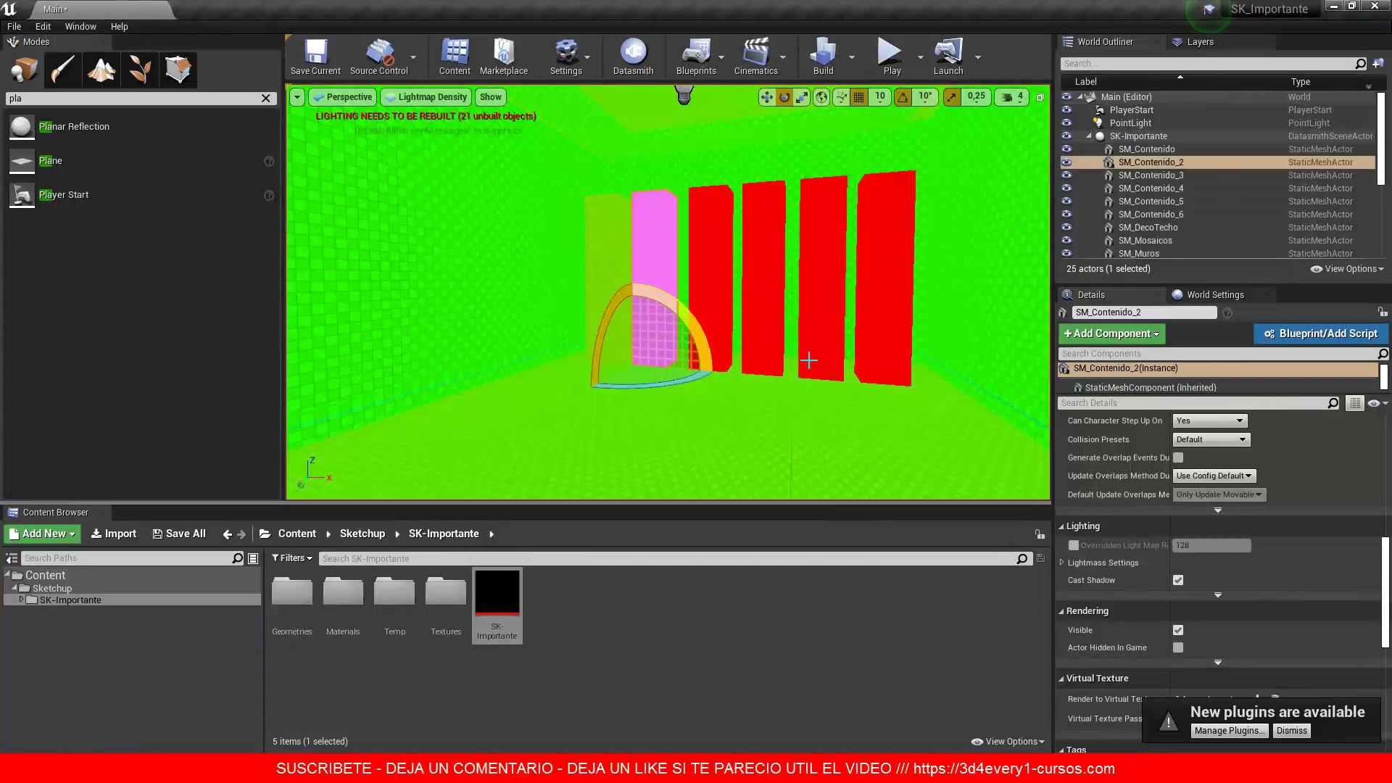
pyautogui.click(821, 424)
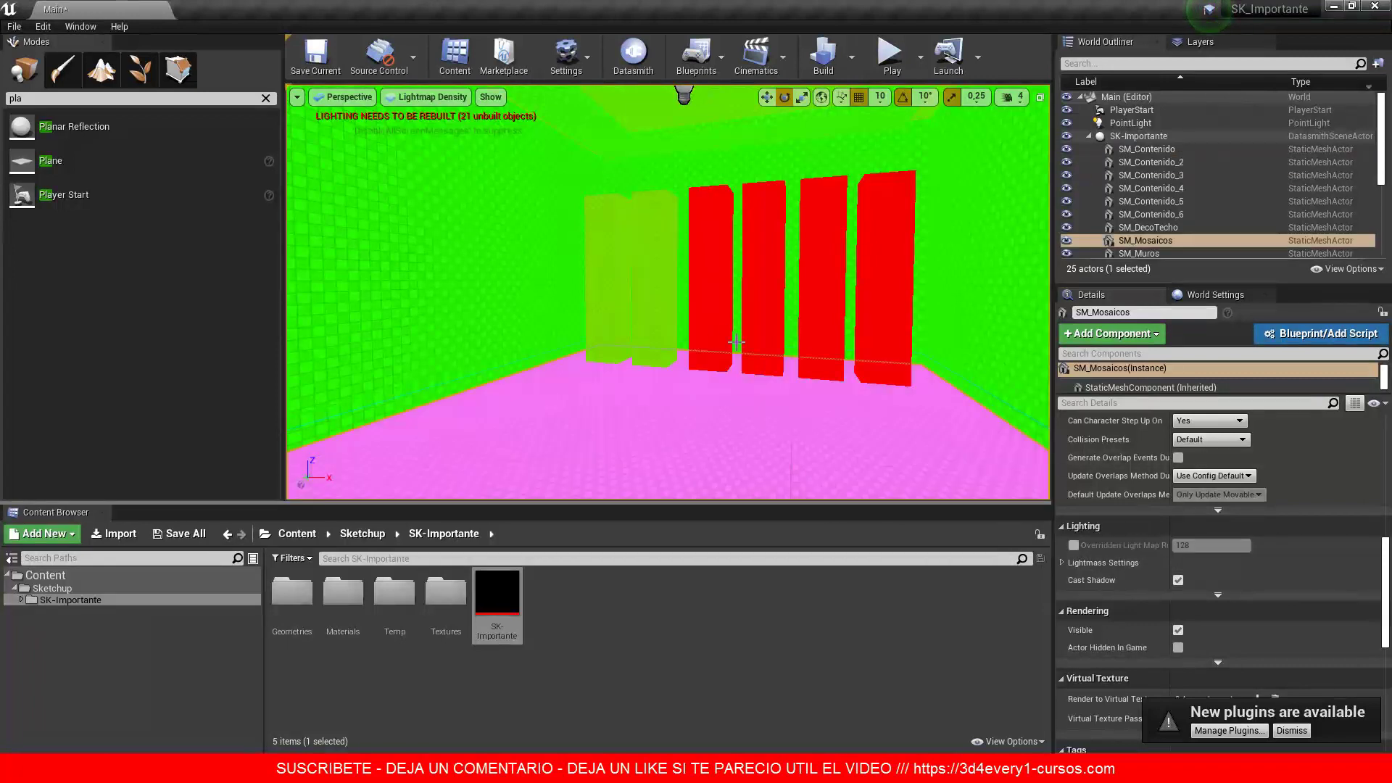
pyautogui.click(723, 334)
pyautogui.click(1074, 546)
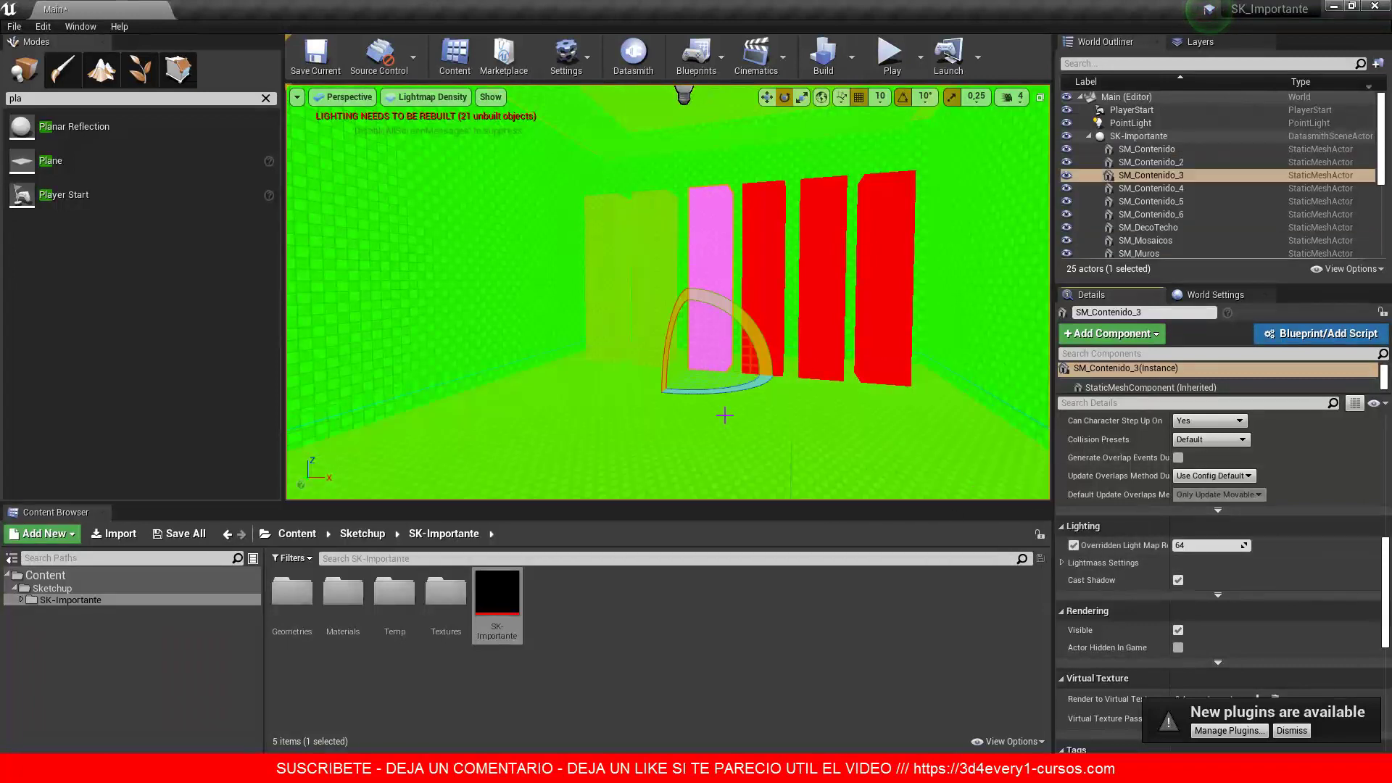
pyautogui.click(755, 290)
pyautogui.click(755, 289)
pyautogui.click(1074, 545)
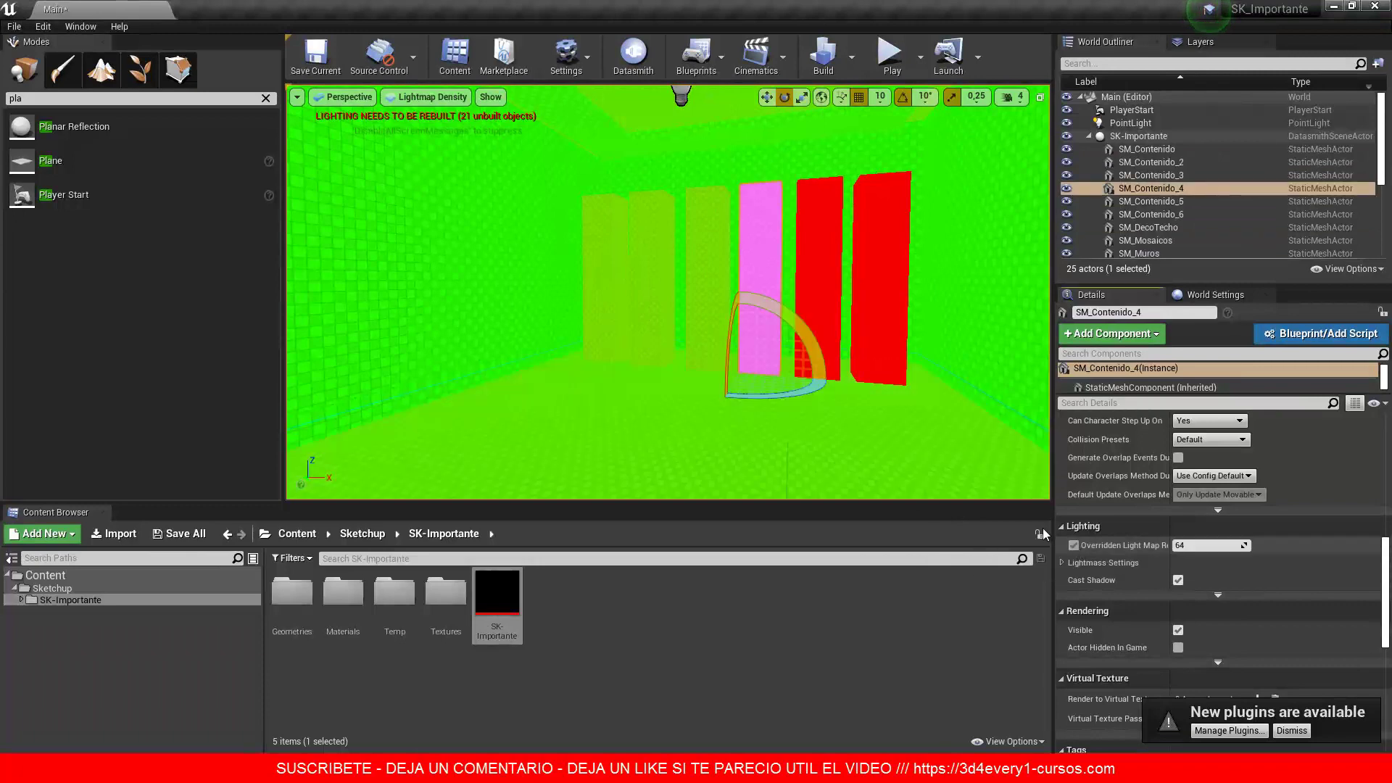
# Step: Apply the 64 lightmap resolution override to the fifth and sixth pillars
pyautogui.click(821, 317)
pyautogui.click(822, 317)
pyautogui.click(1074, 546)
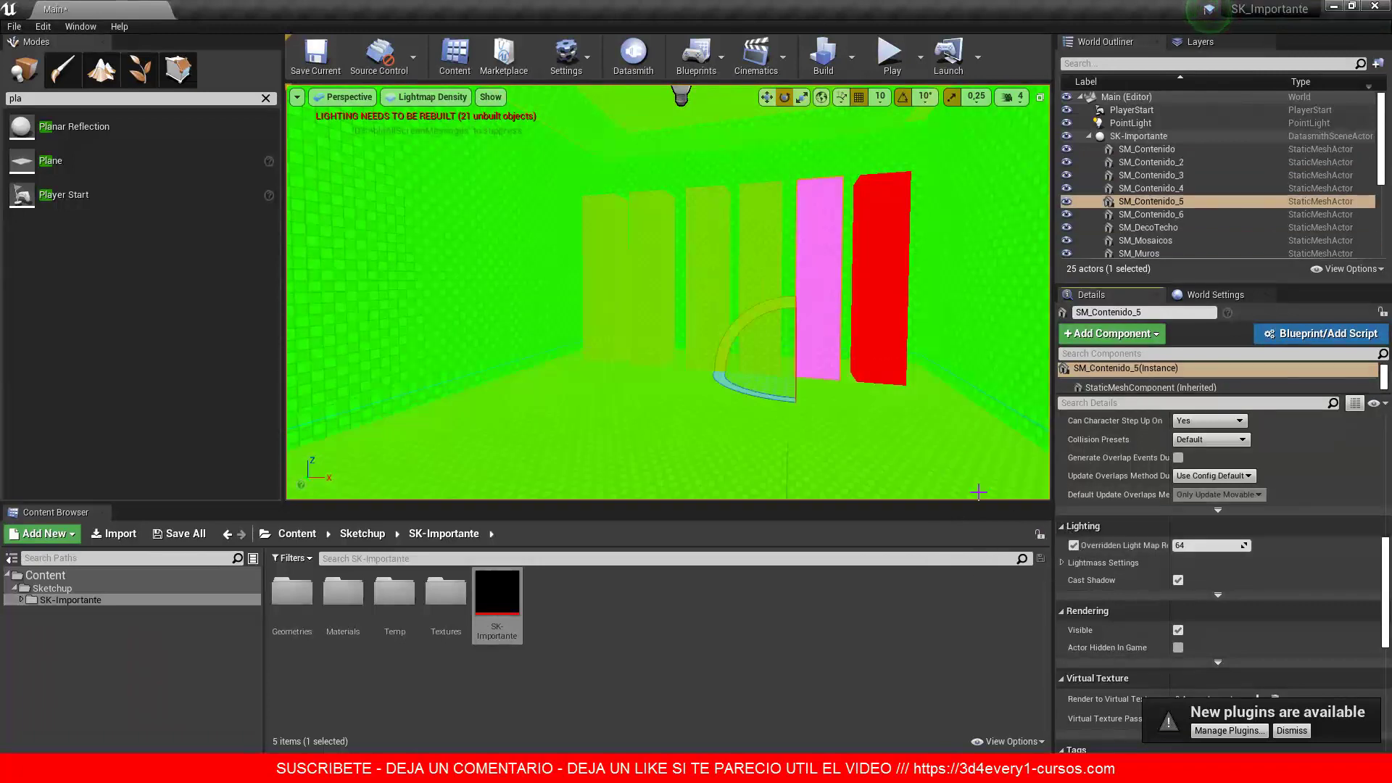
pyautogui.click(890, 314)
pyautogui.click(891, 313)
pyautogui.click(1074, 545)
pyautogui.click(870, 471)
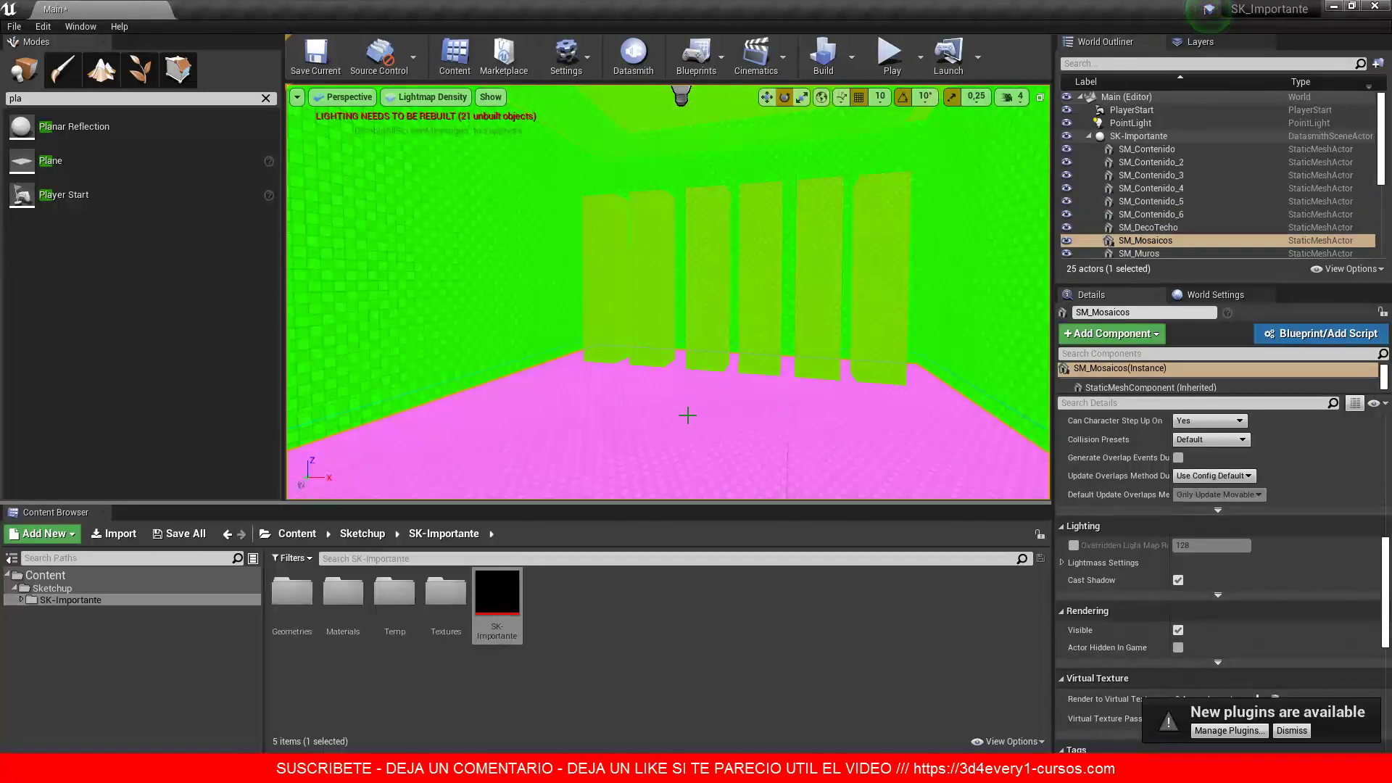
pyautogui.scroll(-2, 706, 411)
pyautogui.scroll(-2, 707, 411)
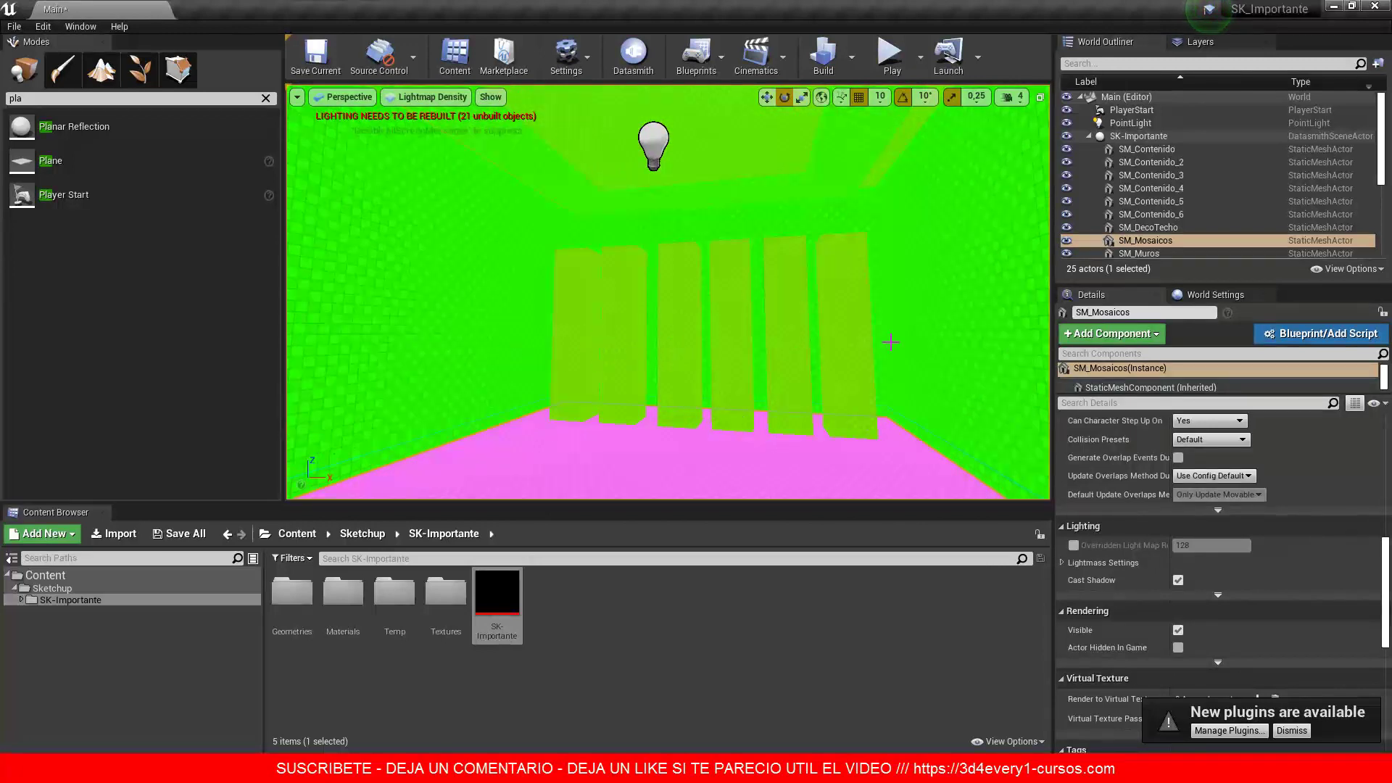
# Step: Select all actors in the Contenido layer from the Layers panel
pyautogui.click(1204, 44)
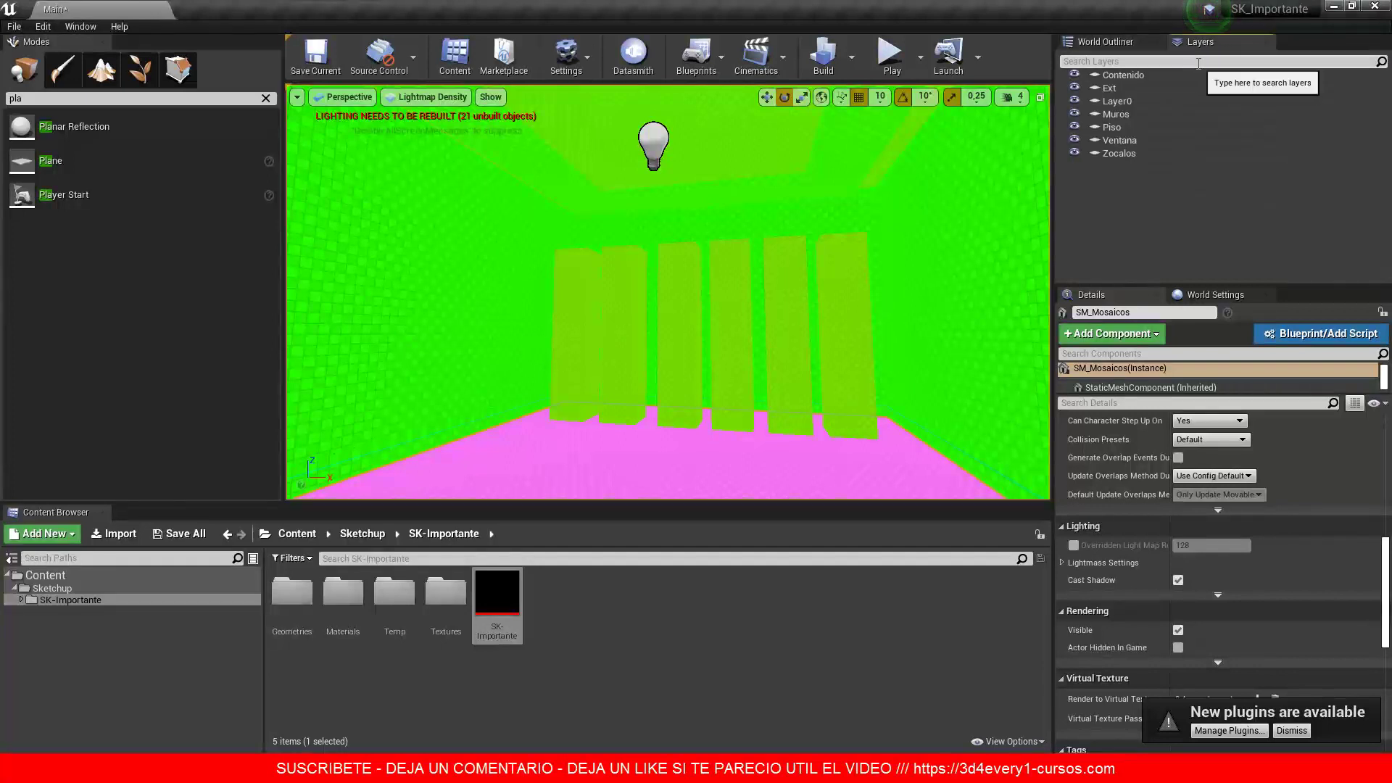
pyautogui.click(1126, 76)
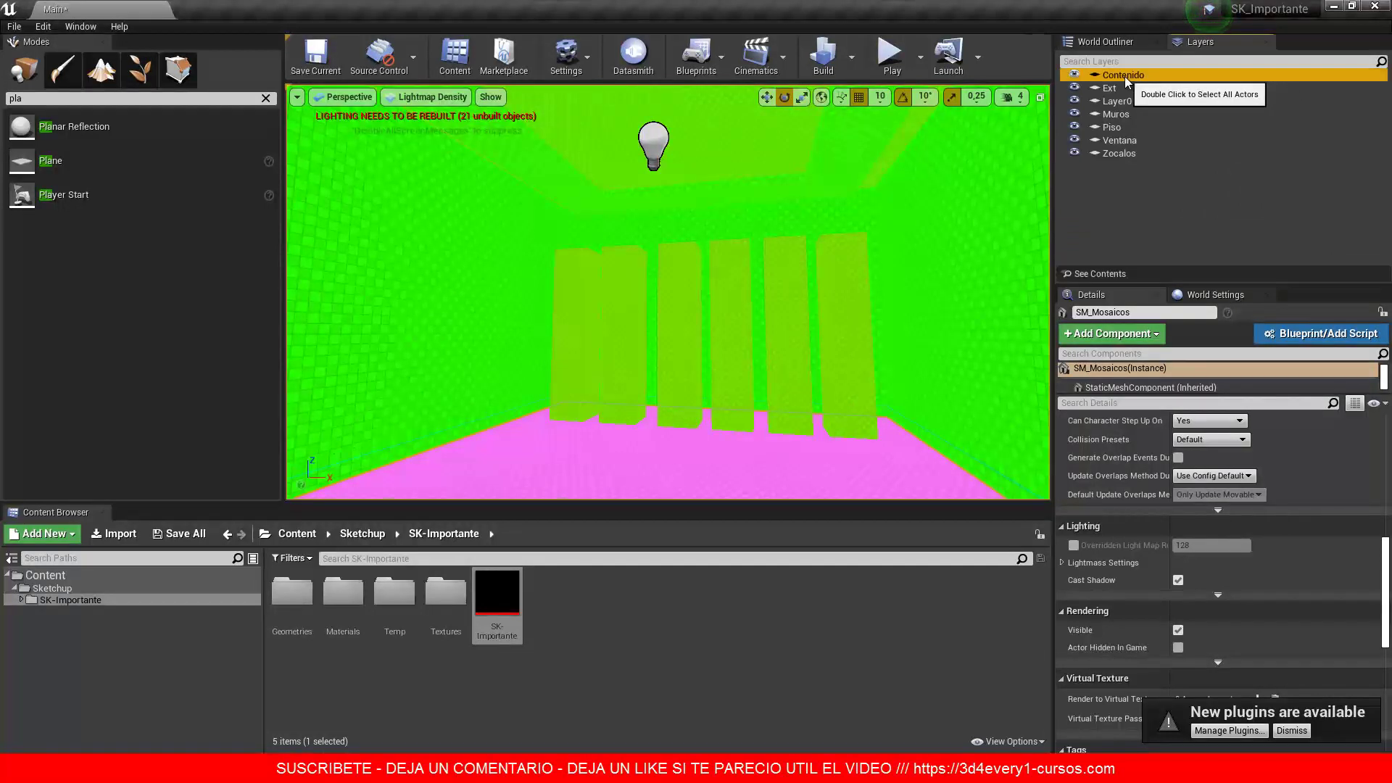
pyautogui.rightClick(1125, 76)
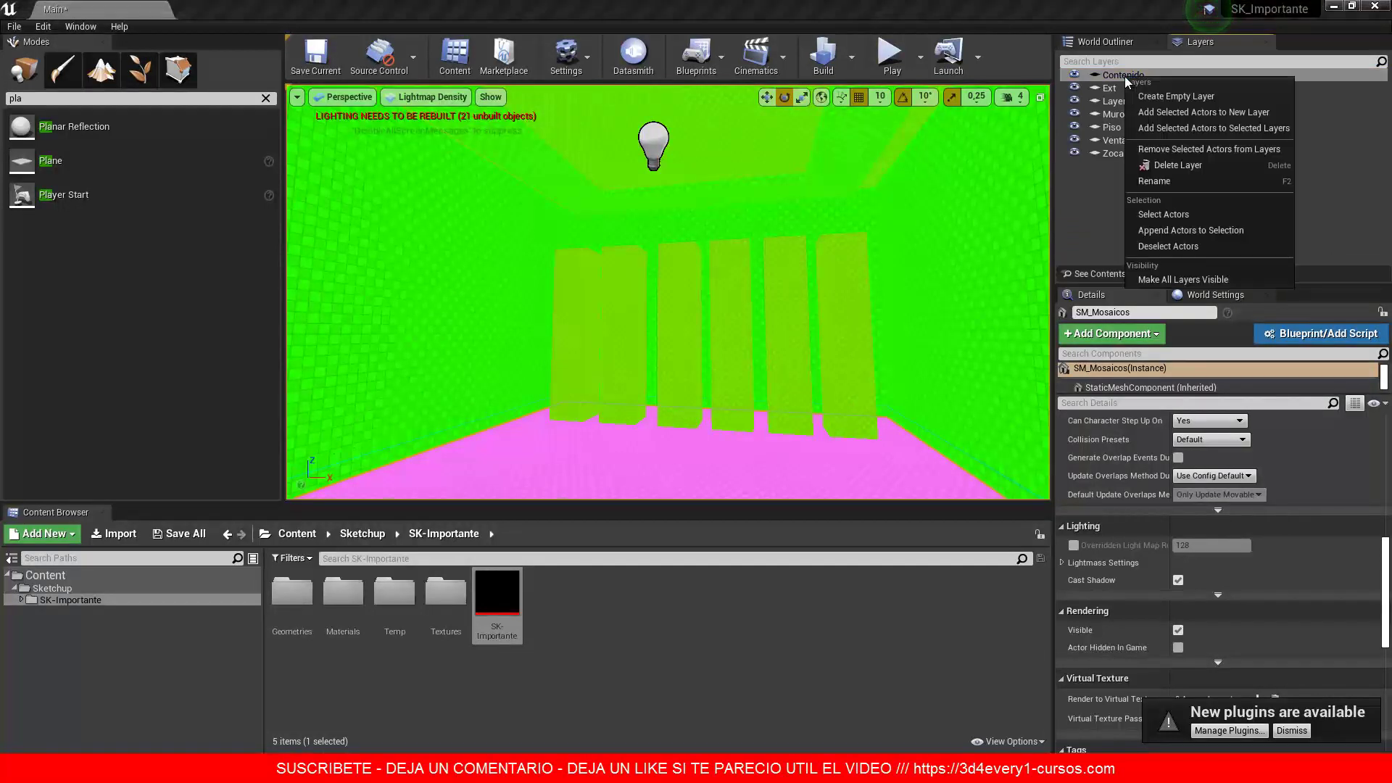
pyautogui.click(1164, 214)
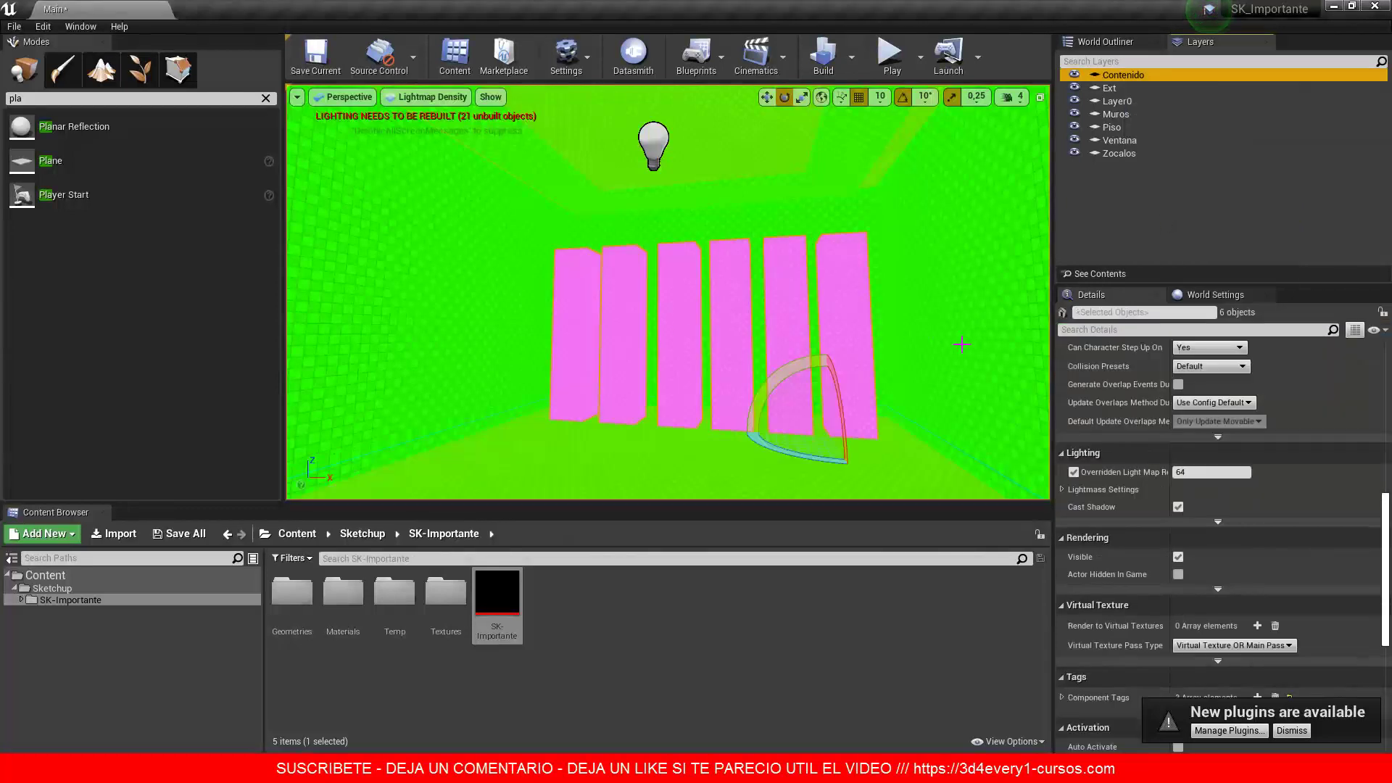
# Step: Untick Cast Shadow and Visible for the six selected pillars
pyautogui.moveTo(1386, 535); pyautogui.dragTo(1386, 631)
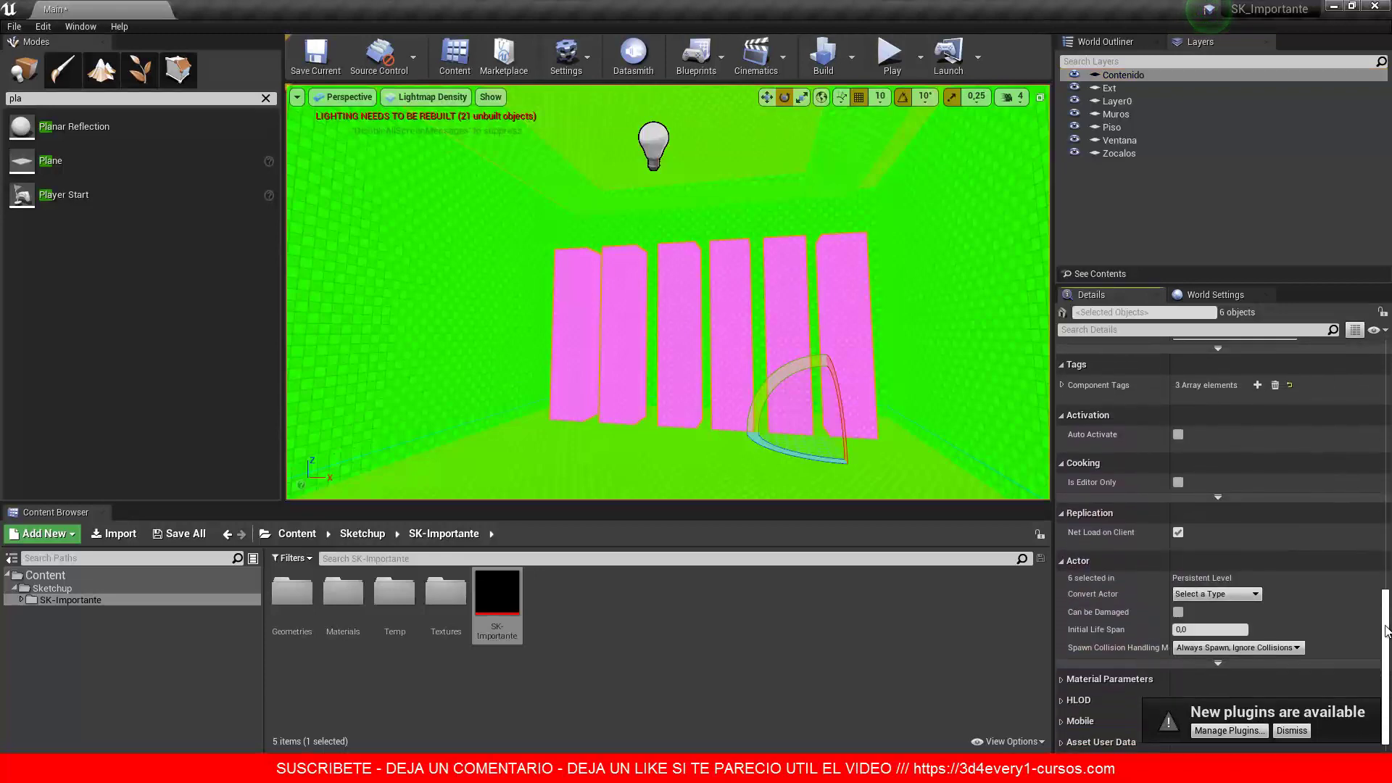
pyautogui.scroll(5, 1131, 471)
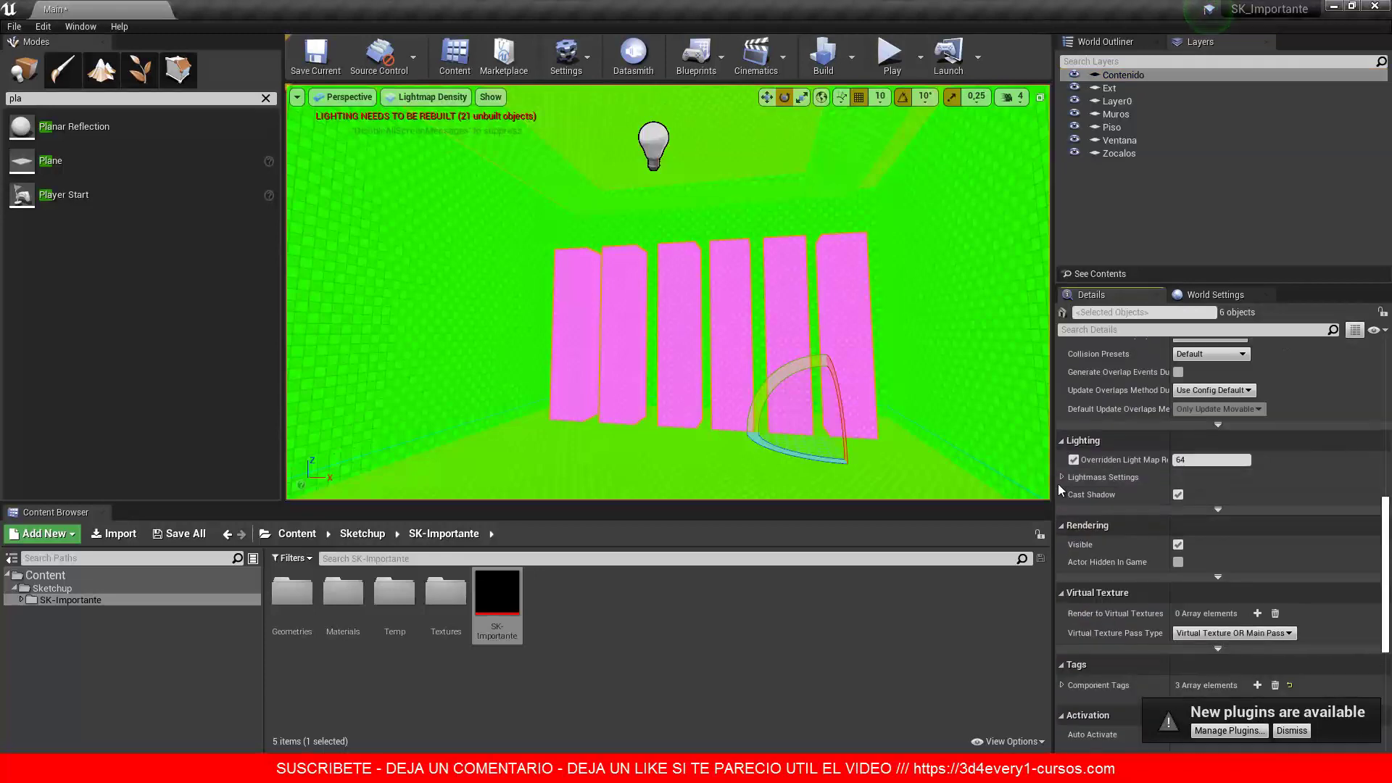
pyautogui.click(1179, 494)
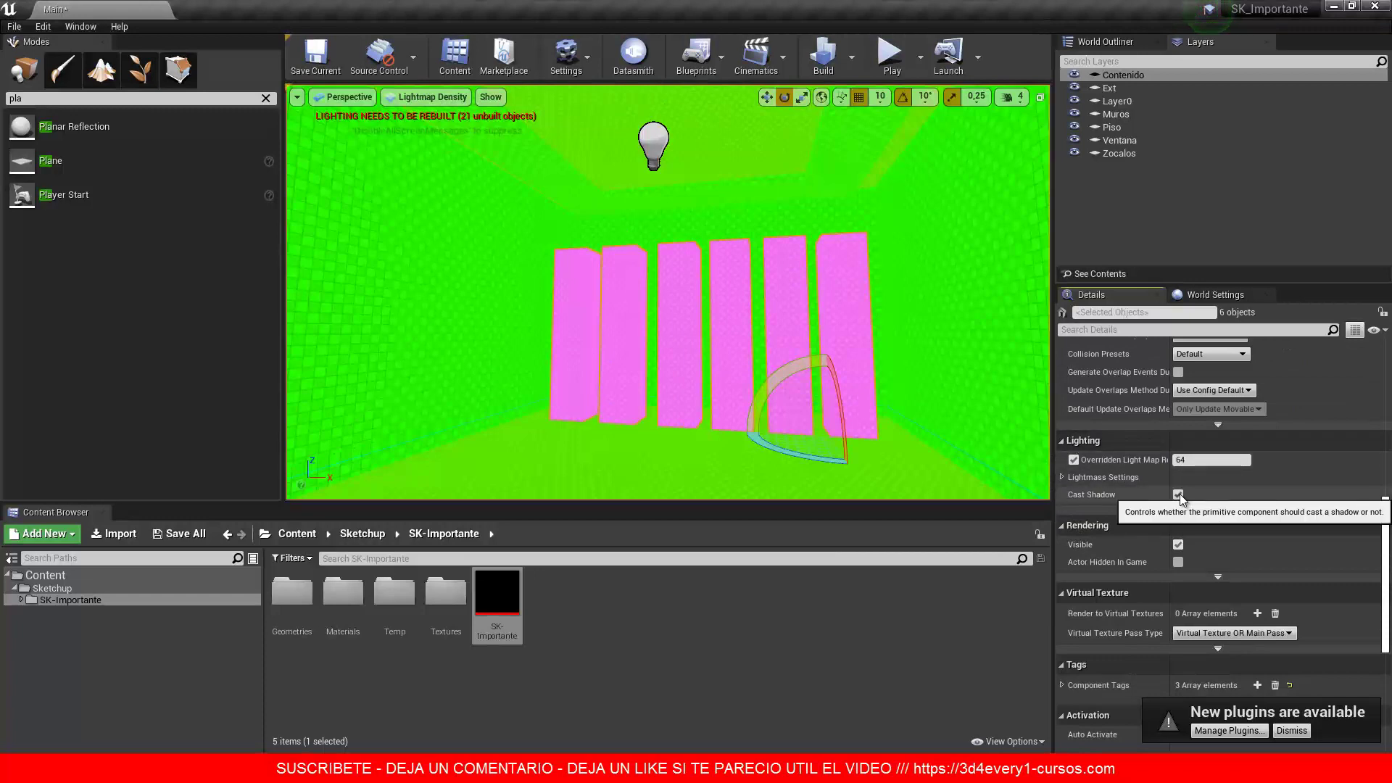
pyautogui.click(1179, 545)
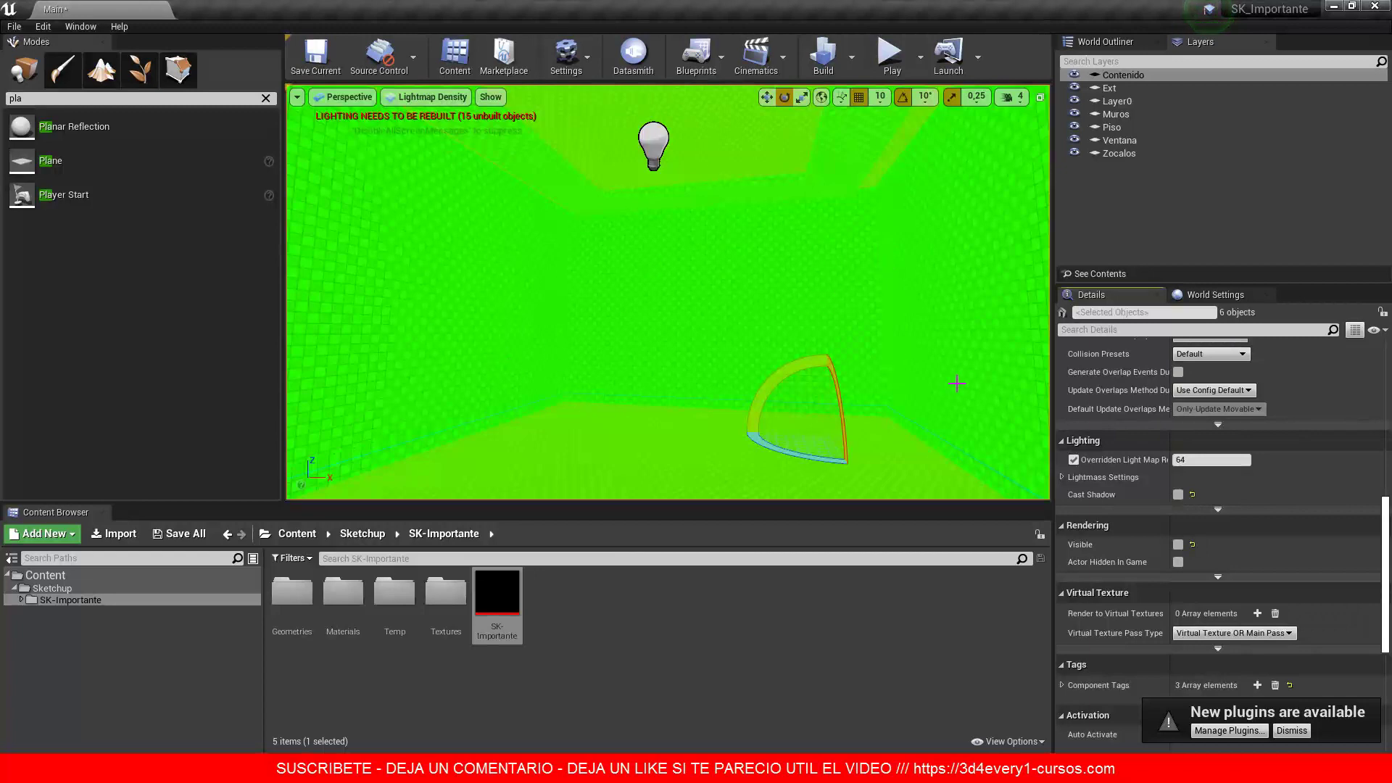
# Step: Bring up the Build menu's lighting options to set Lighting Quality
pyautogui.click(854, 64)
pyautogui.moveTo(921, 120)
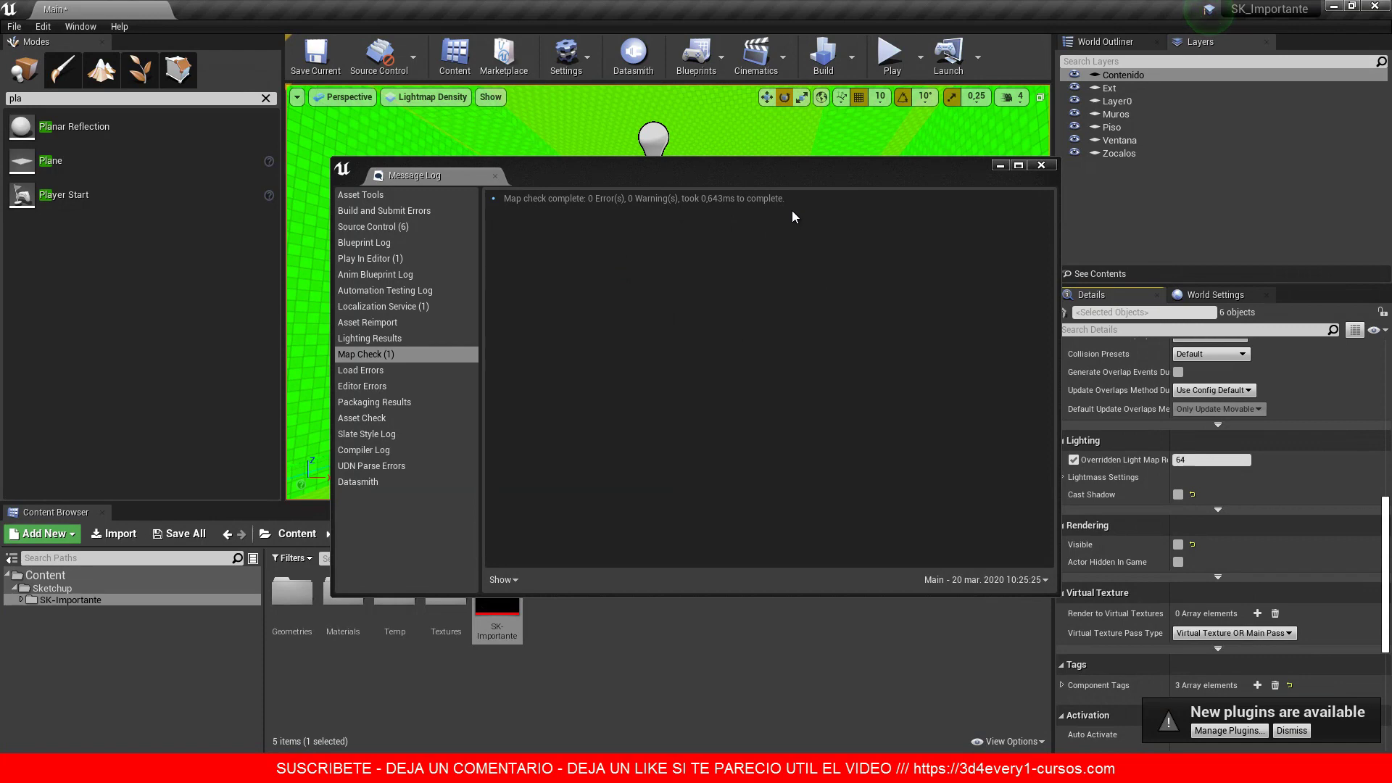
# Step: Close the Message Log, switch to Lit view, tilt toward the floor and hide the Grid
pyautogui.click(1049, 167)
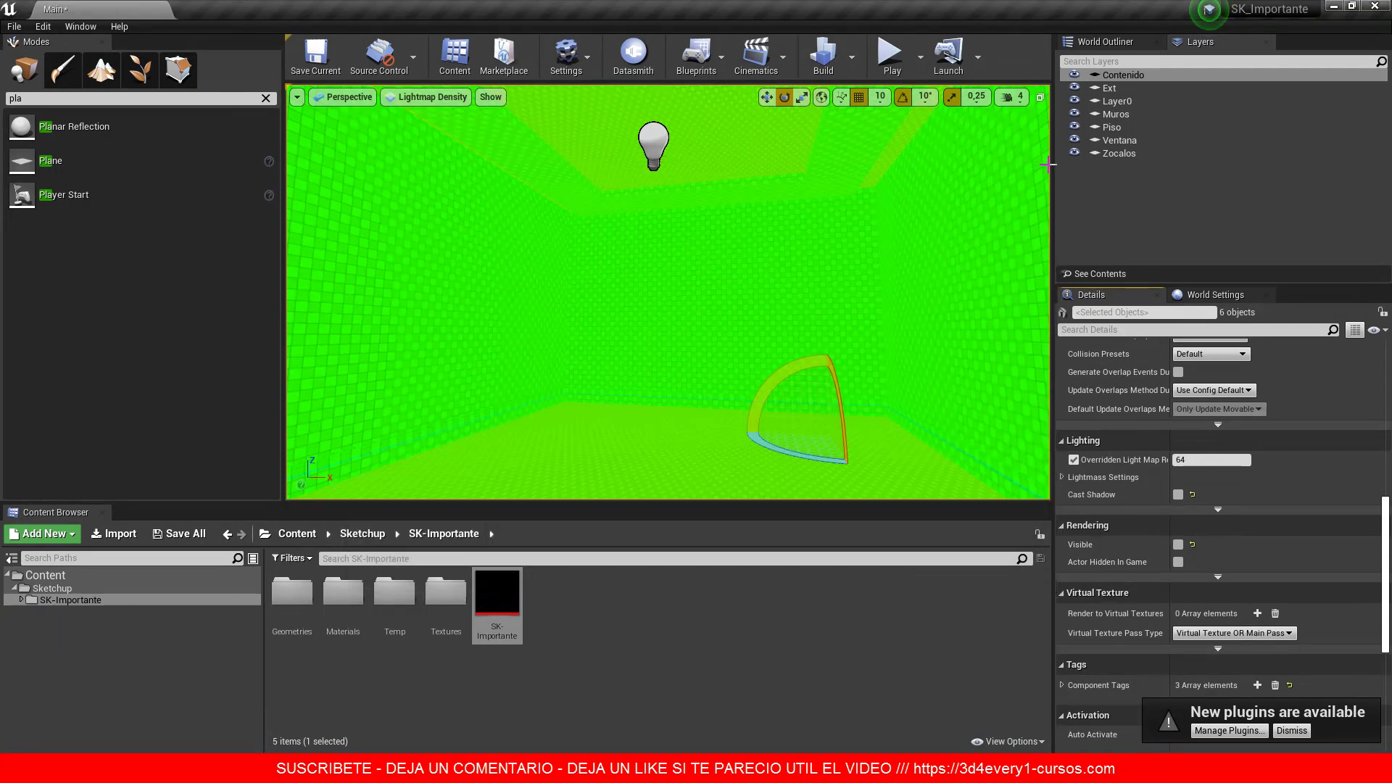
pyautogui.click(437, 98)
pyautogui.click(417, 126)
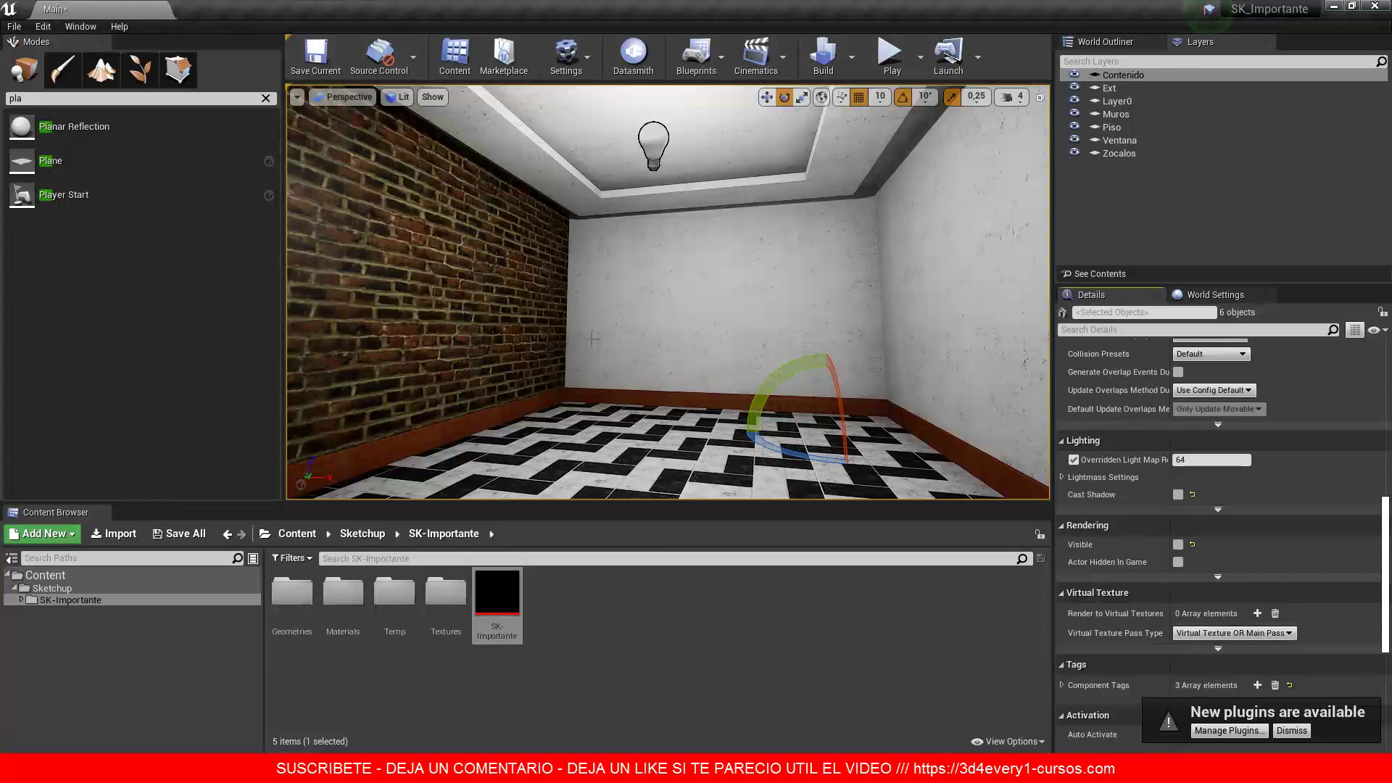
pyautogui.moveTo(593, 338)
pyautogui.mouseDown(button='right')
pyautogui.moveTo(727, 397)
pyautogui.moveTo(614, 385)
pyautogui.mouseUp(button='right')
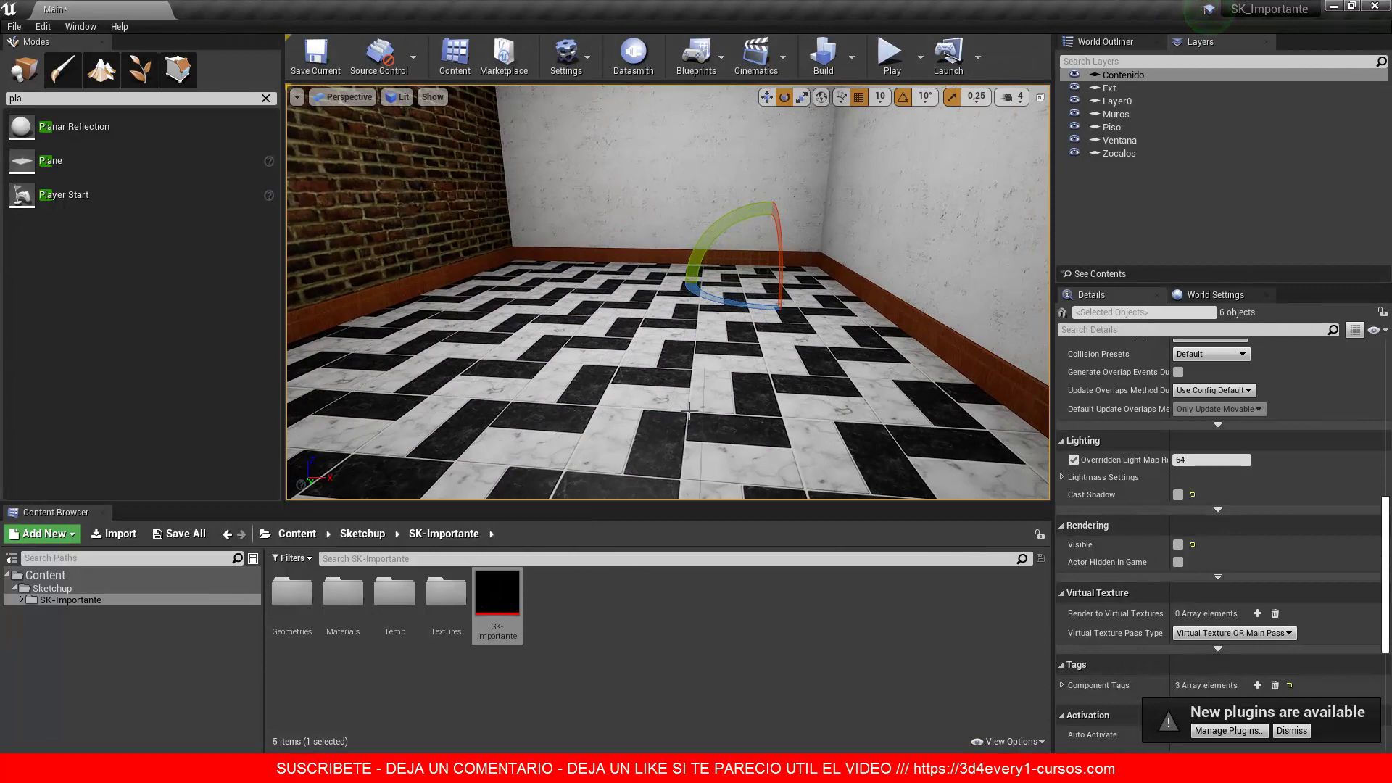
pyautogui.click(432, 96)
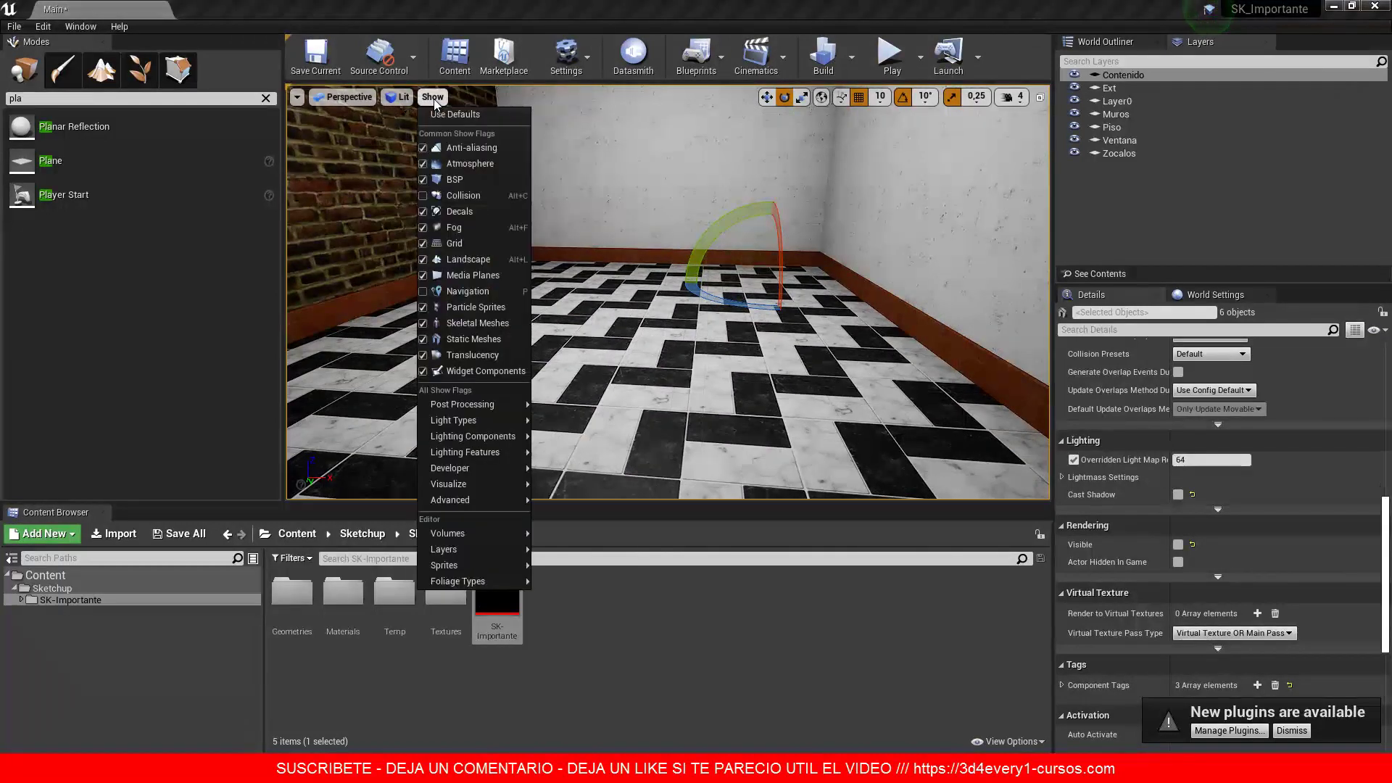
pyautogui.click(436, 242)
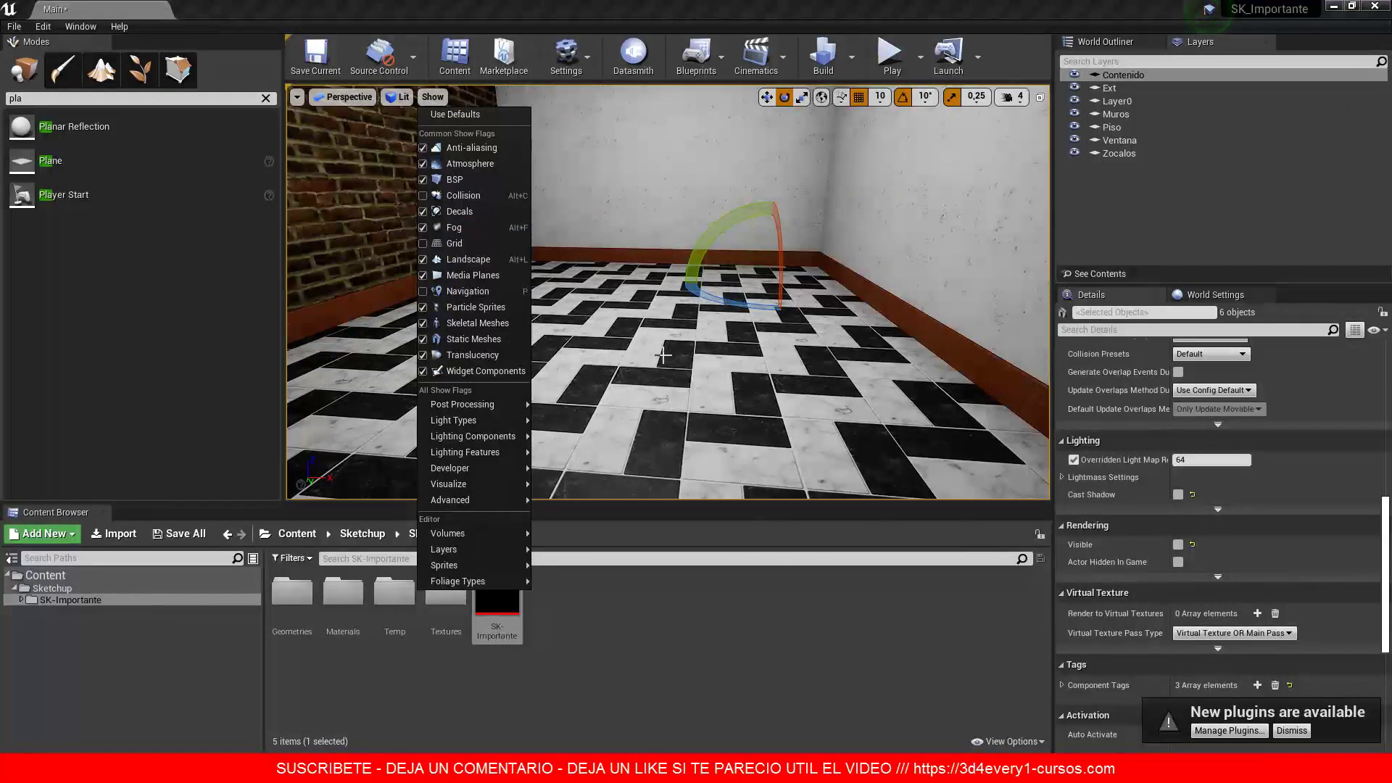
# Step: Play the level, look around the lit room, then stop with Esc
pyautogui.click(892, 57)
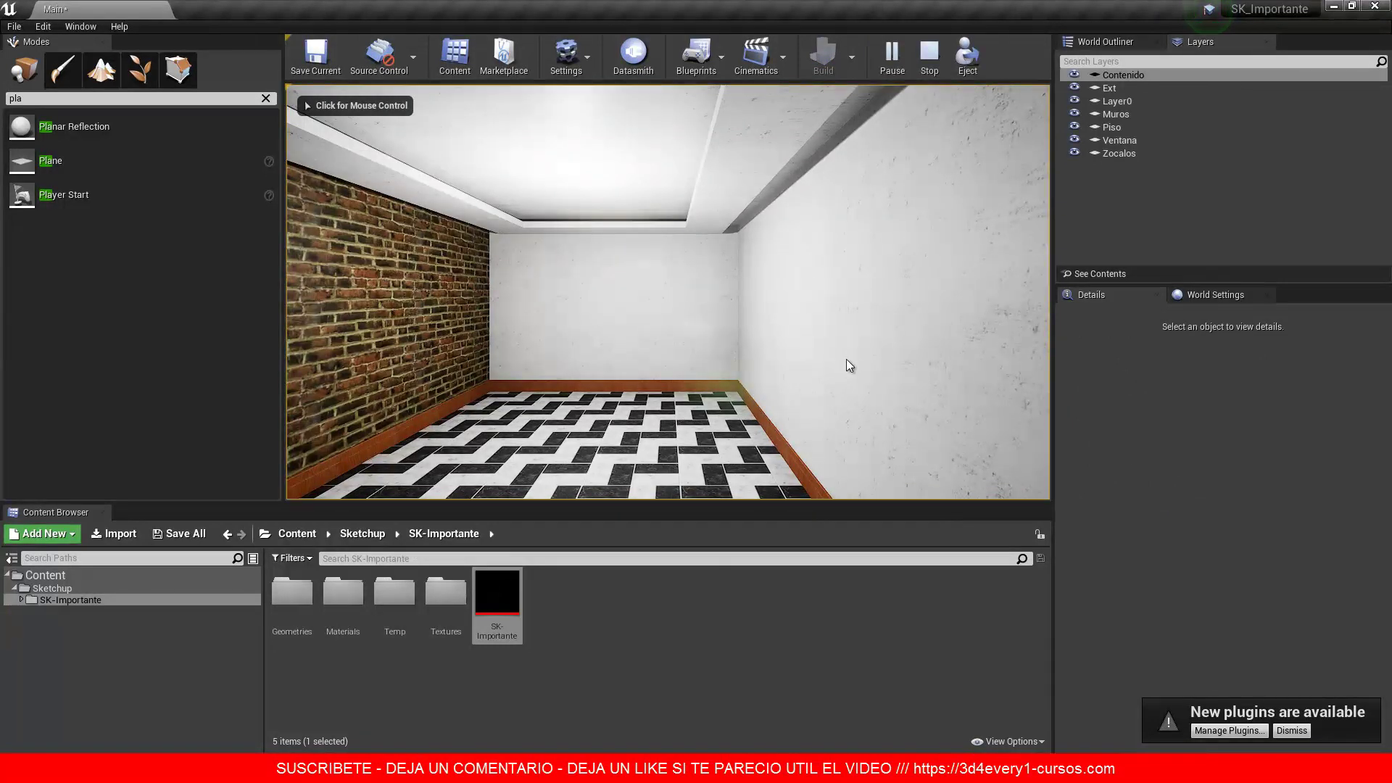
pyautogui.click(870, 357)
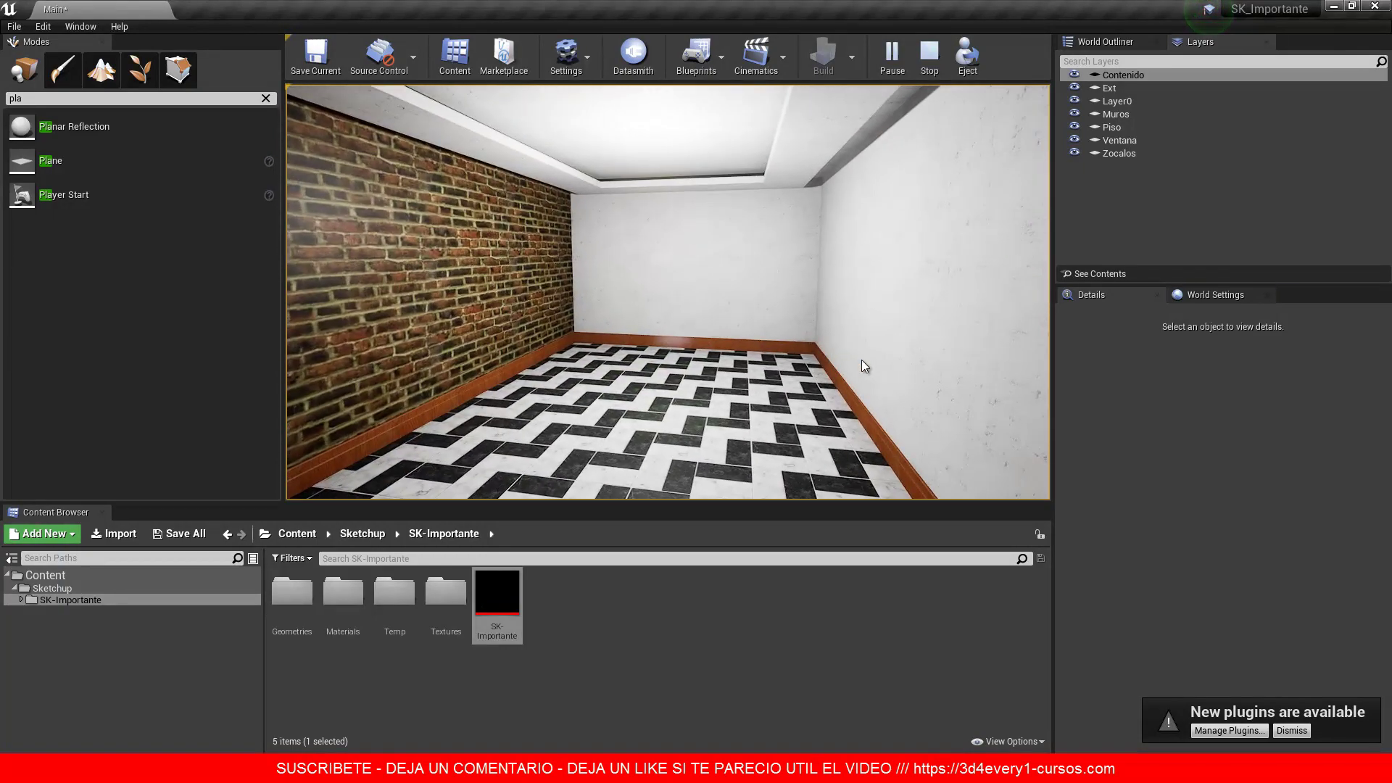
pyautogui.press('Escape')
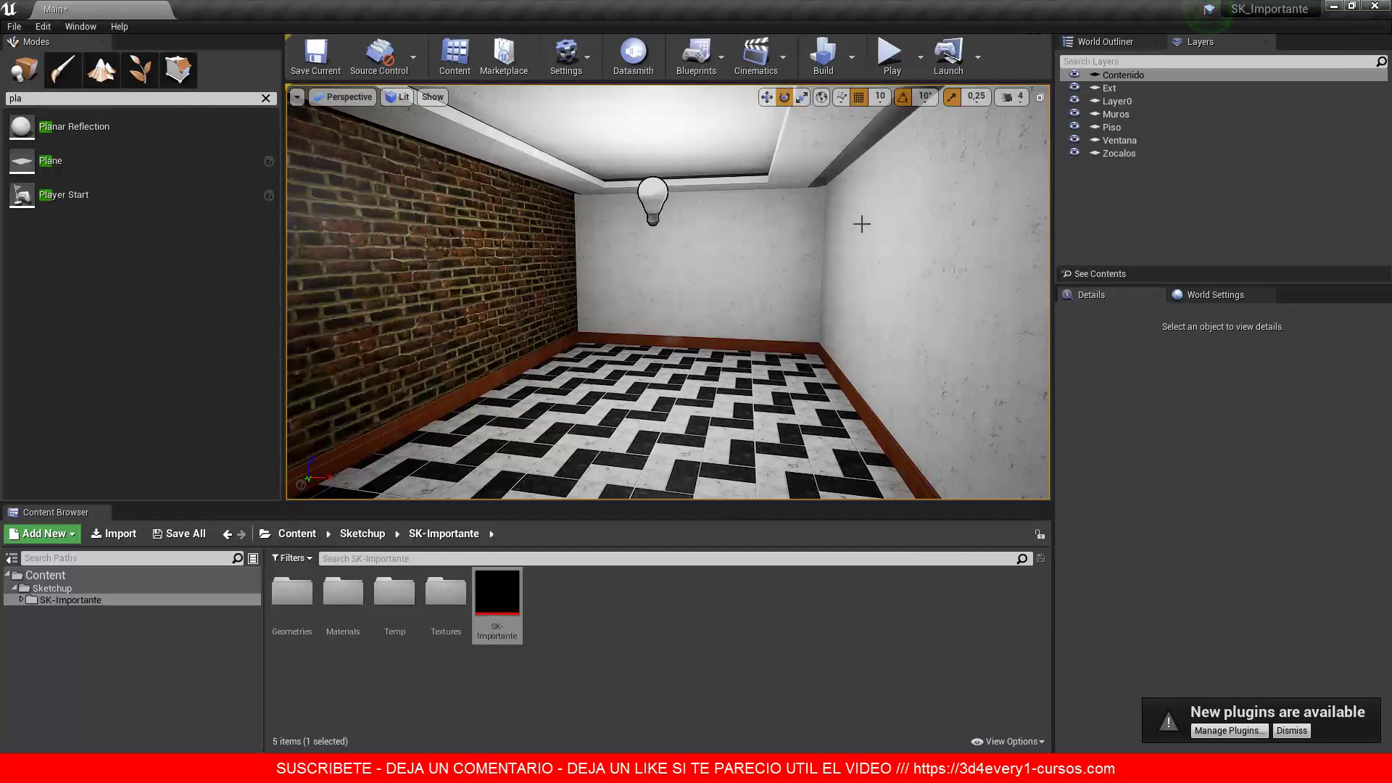
# Step: Switch the view mode to Lighting Only, select the walls, and open Show > Lighting Features
pyautogui.click(400, 99)
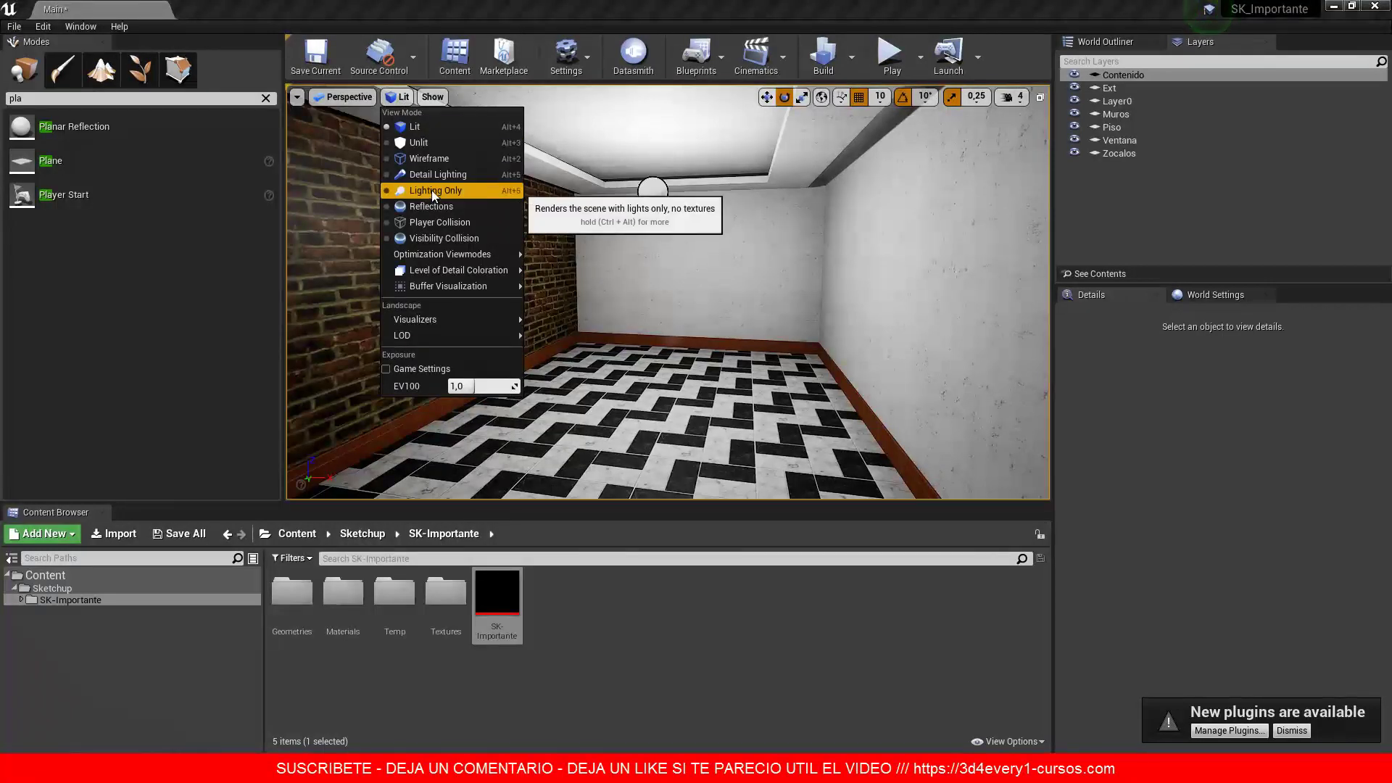
pyautogui.click(432, 190)
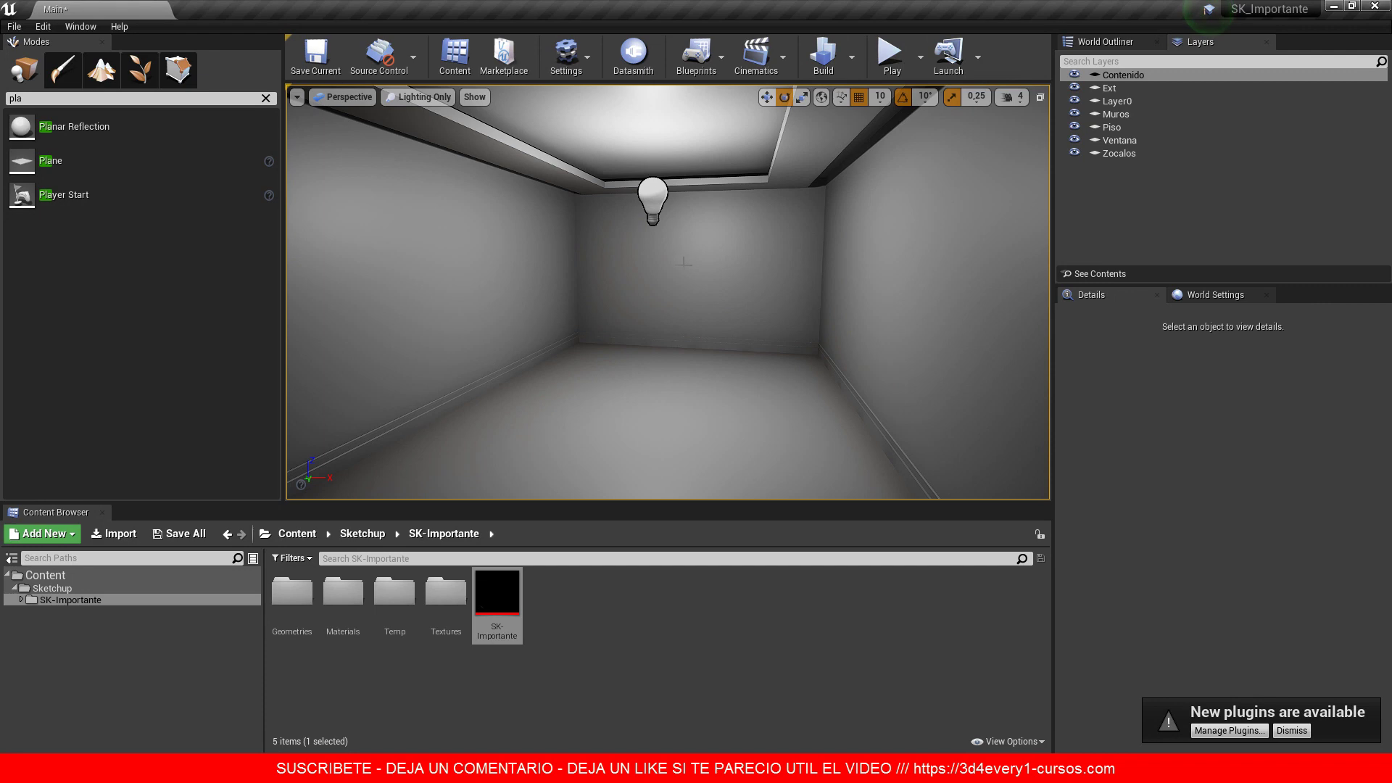
pyautogui.click(684, 263)
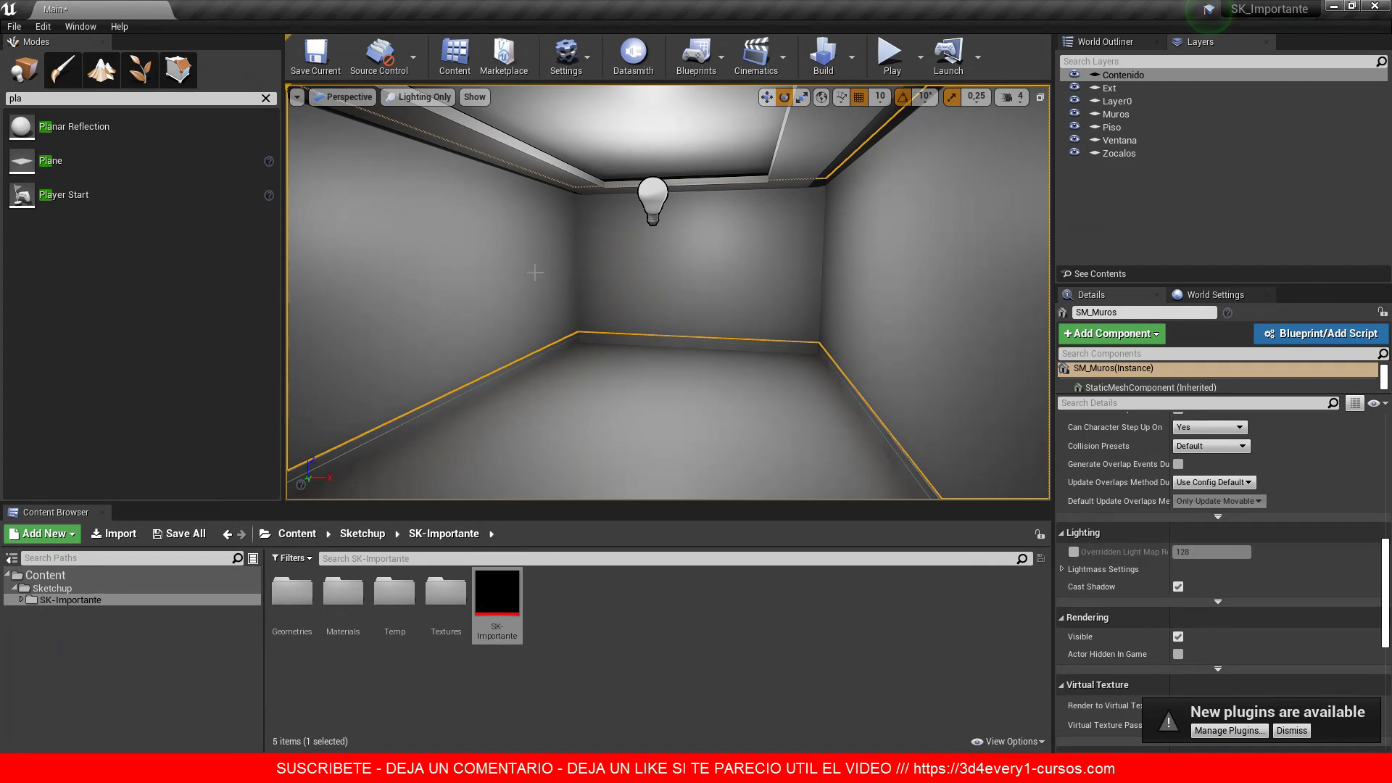
pyautogui.click(473, 98)
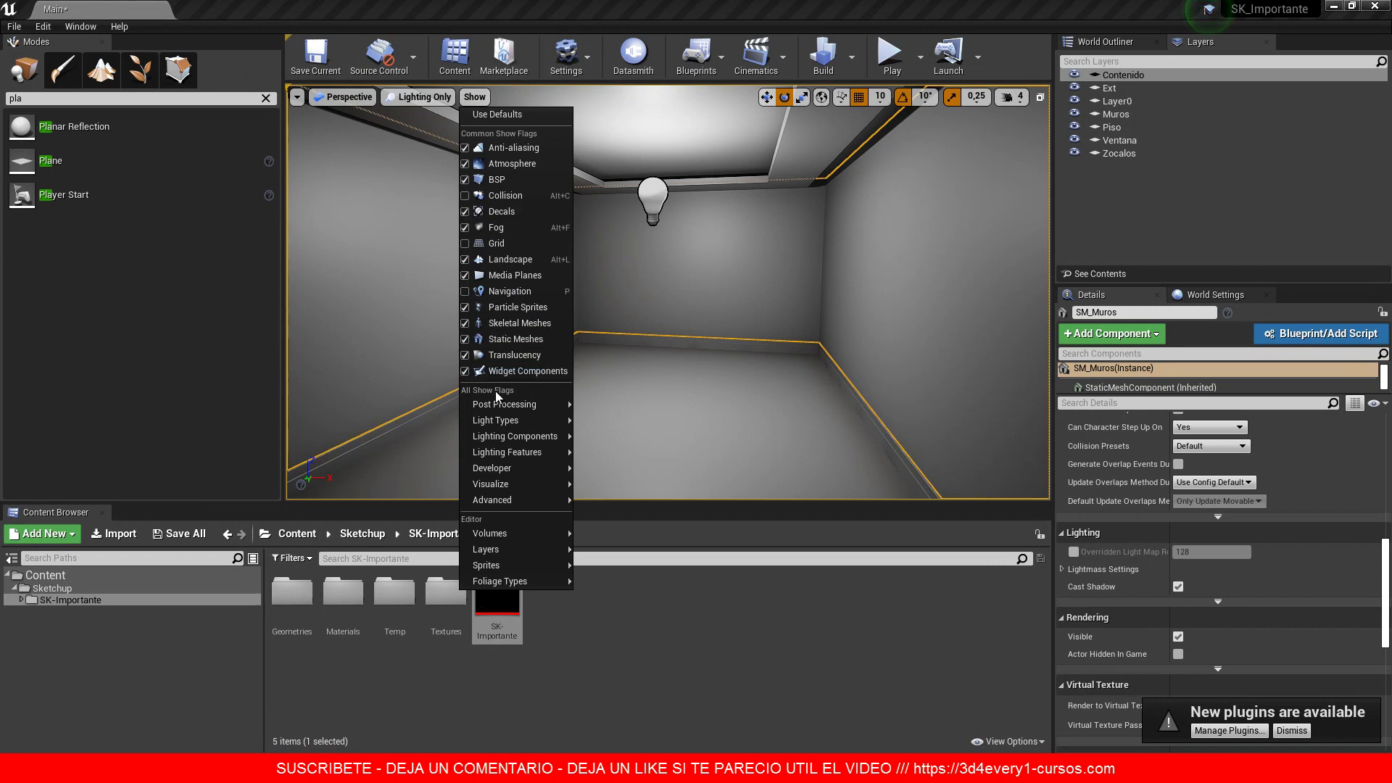
pyautogui.moveTo(508, 454)
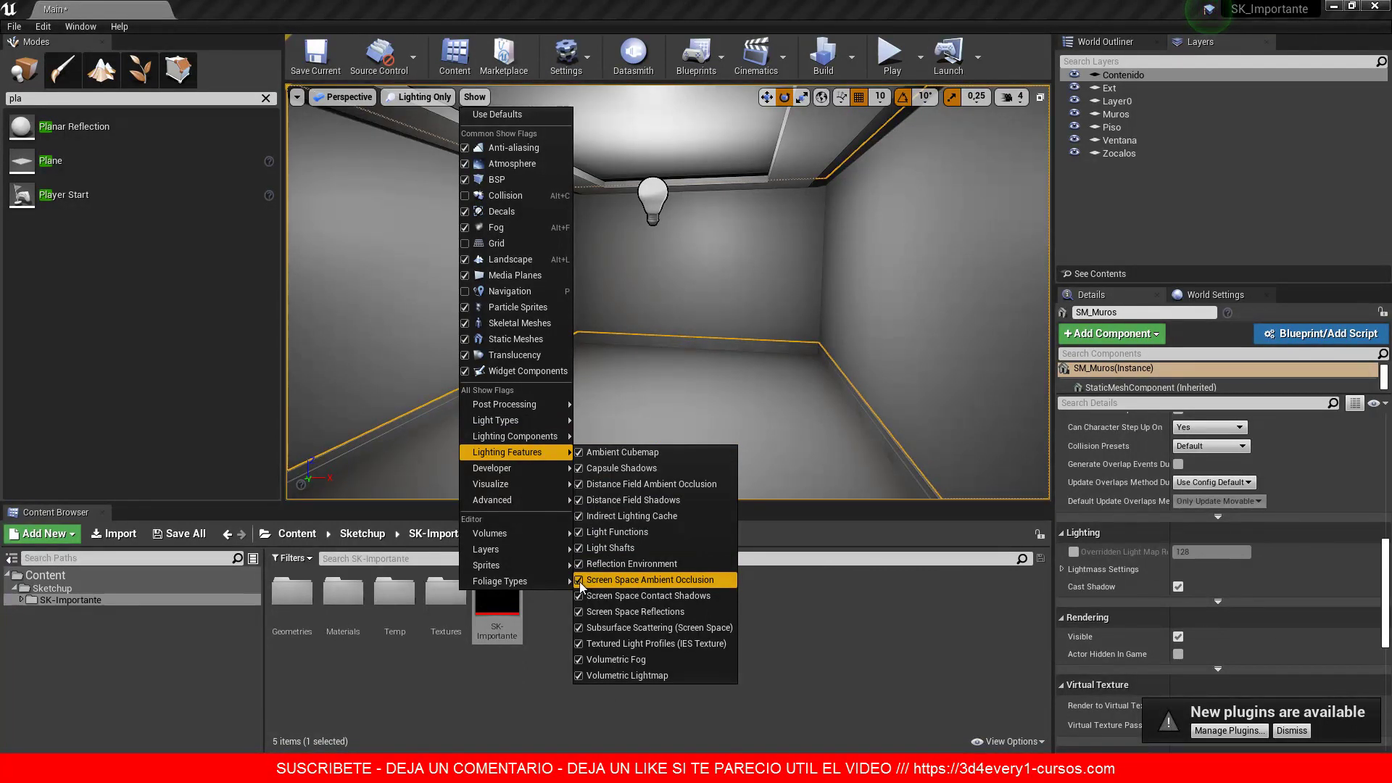
# Step: Uncheck Screen Space Ambient Occlusion in Lighting Features and close the menu
pyautogui.click(580, 582)
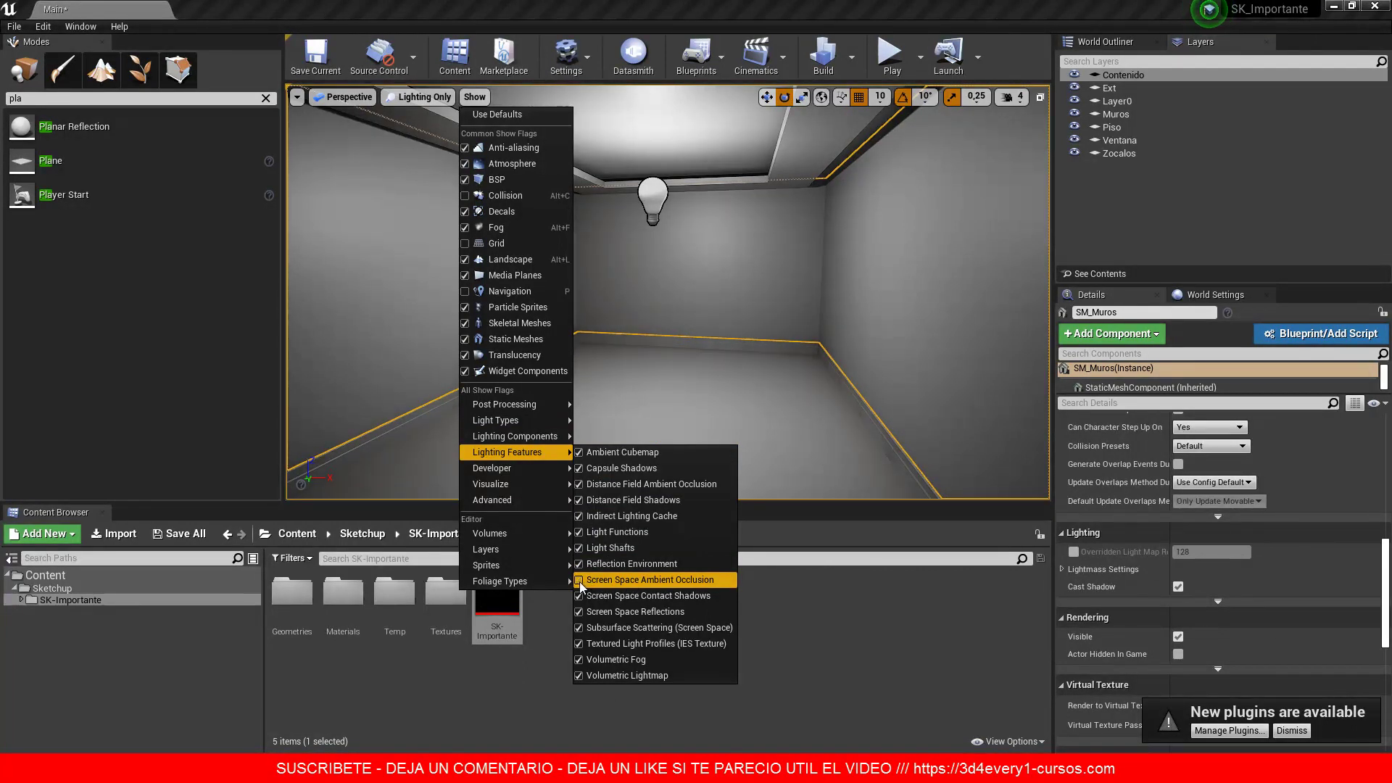
pyautogui.click(714, 389)
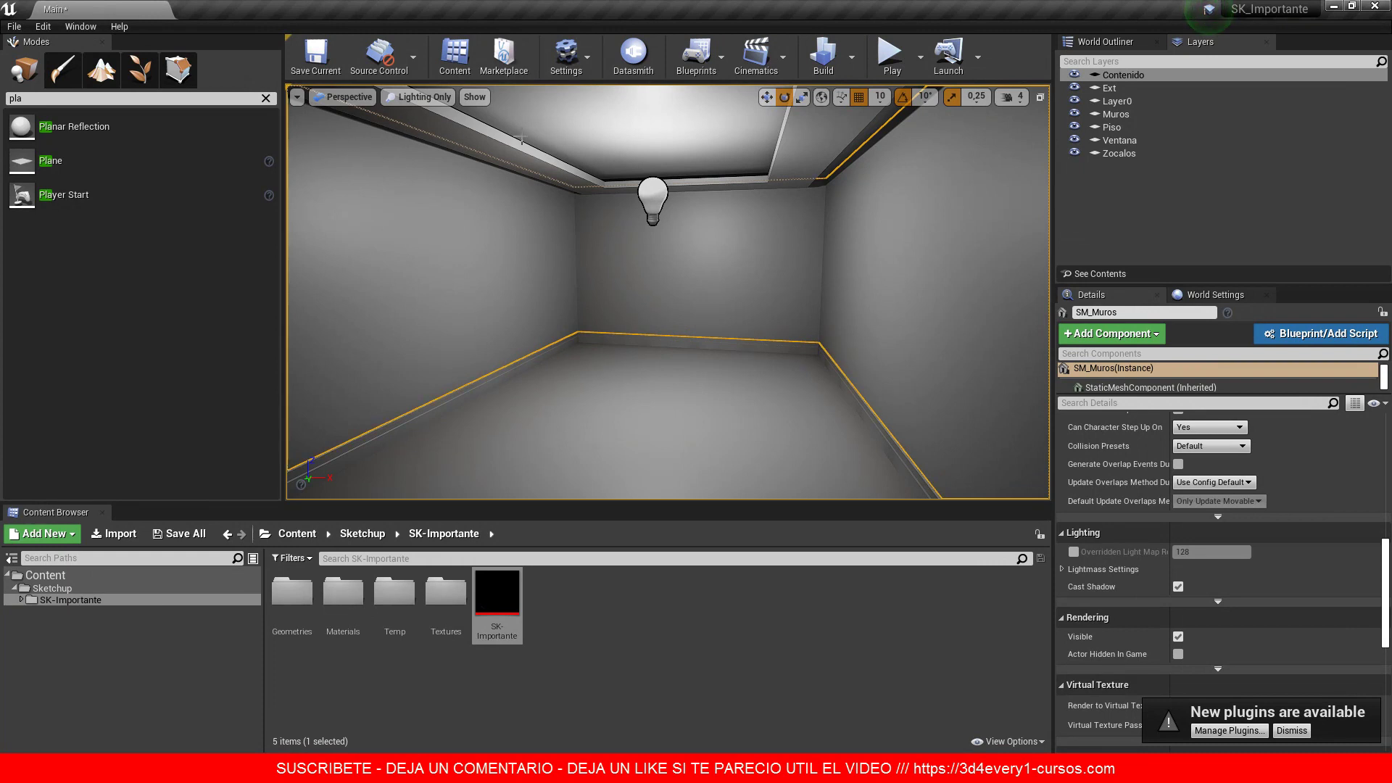
# Step: Try point light intensities of 12 cd and 2 cd, then settle on 5 cd
pyautogui.click(649, 196)
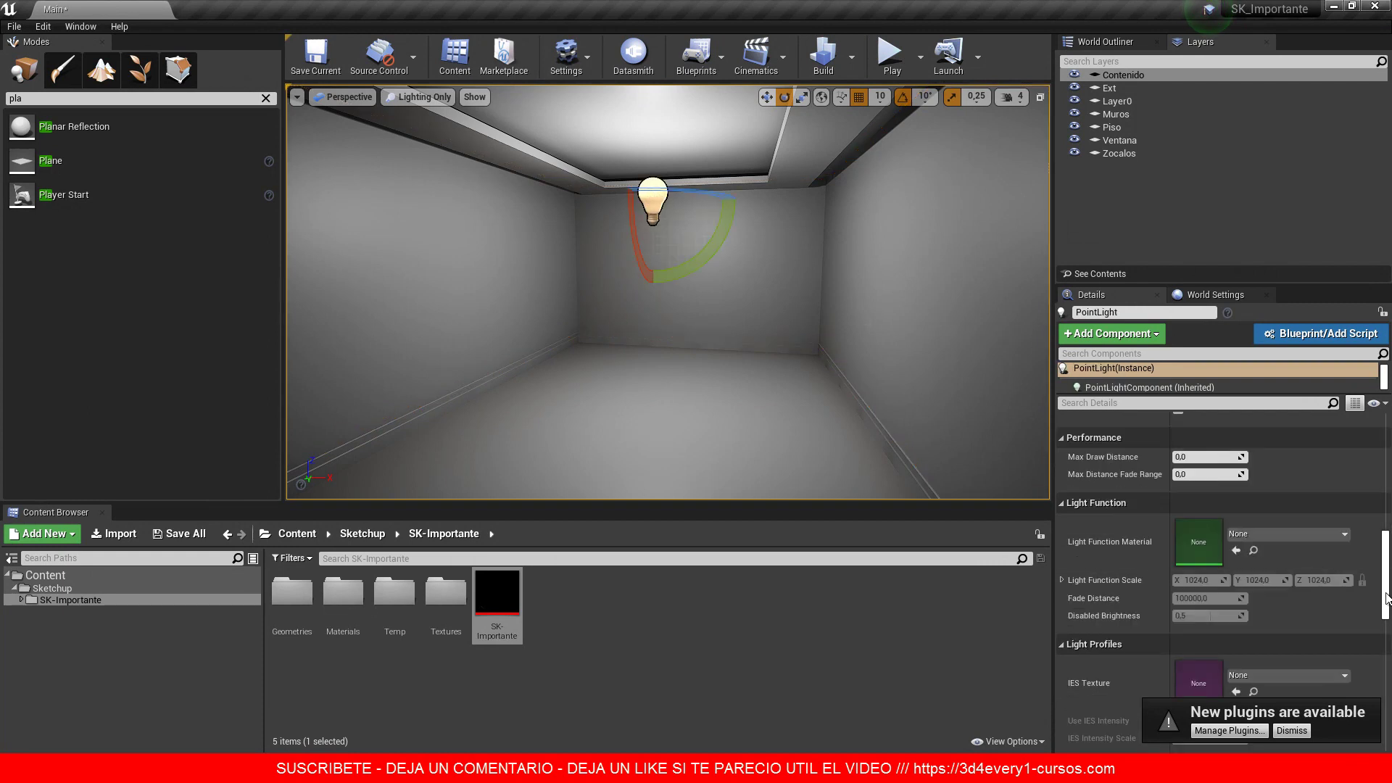
pyautogui.moveTo(1386, 578); pyautogui.dragTo(1387, 465)
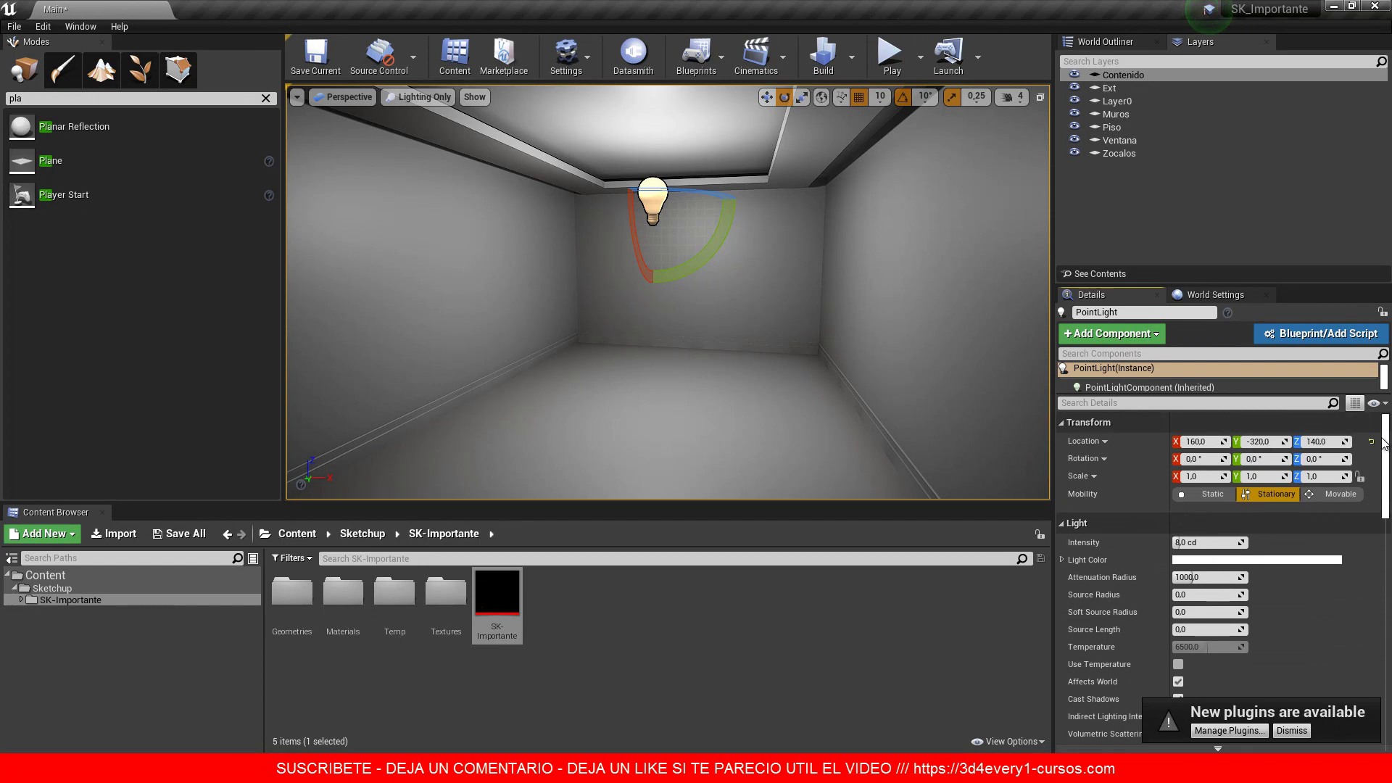
pyautogui.click(1198, 542)
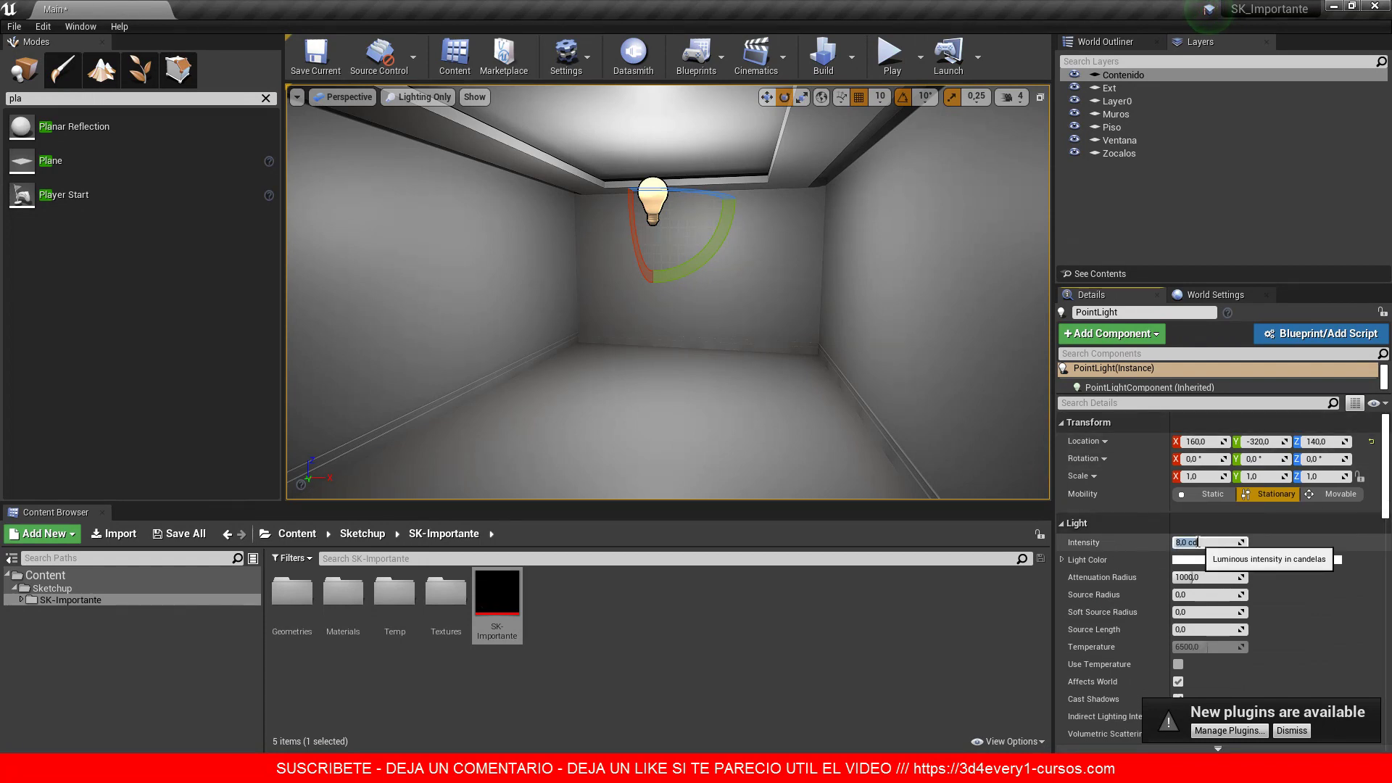
pyautogui.write('12')
pyautogui.press('Return')
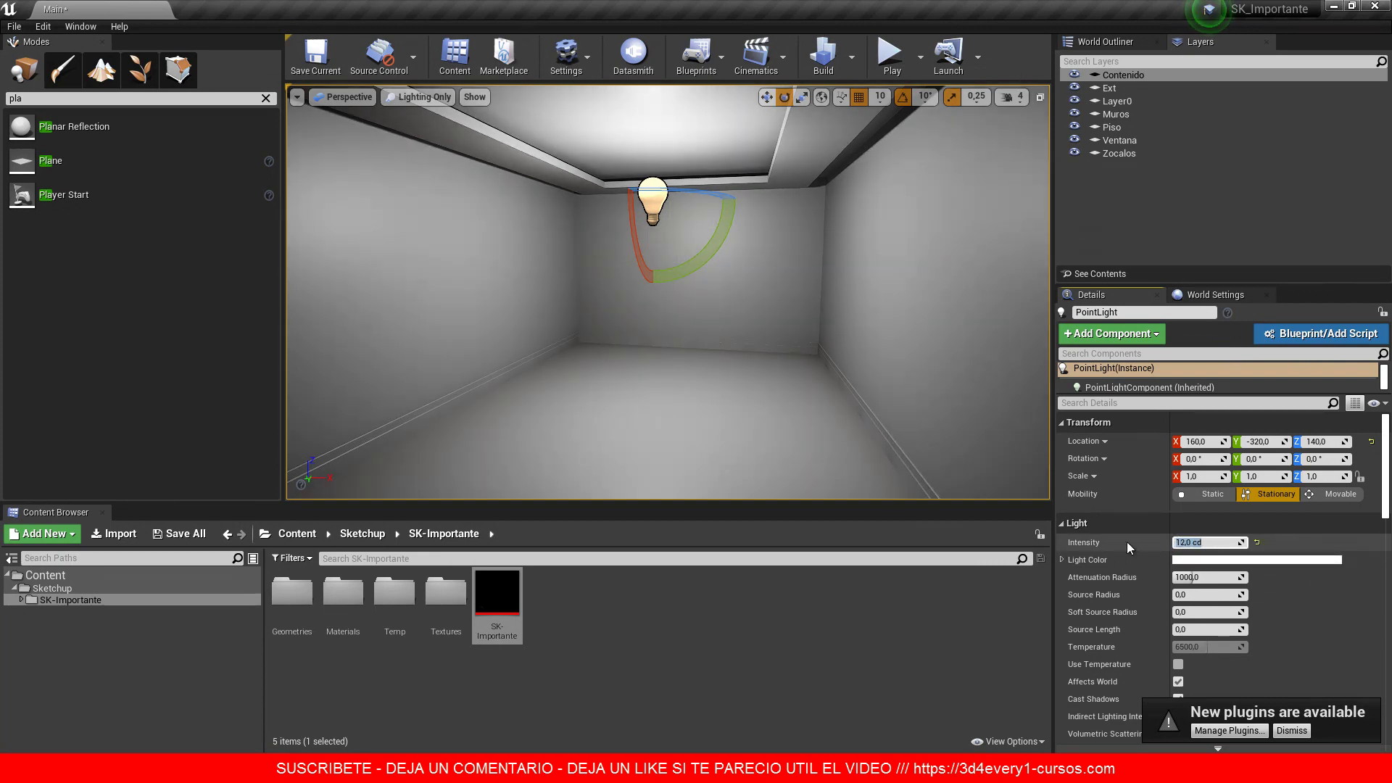
pyautogui.press('Delete')
pyautogui.press('Return')
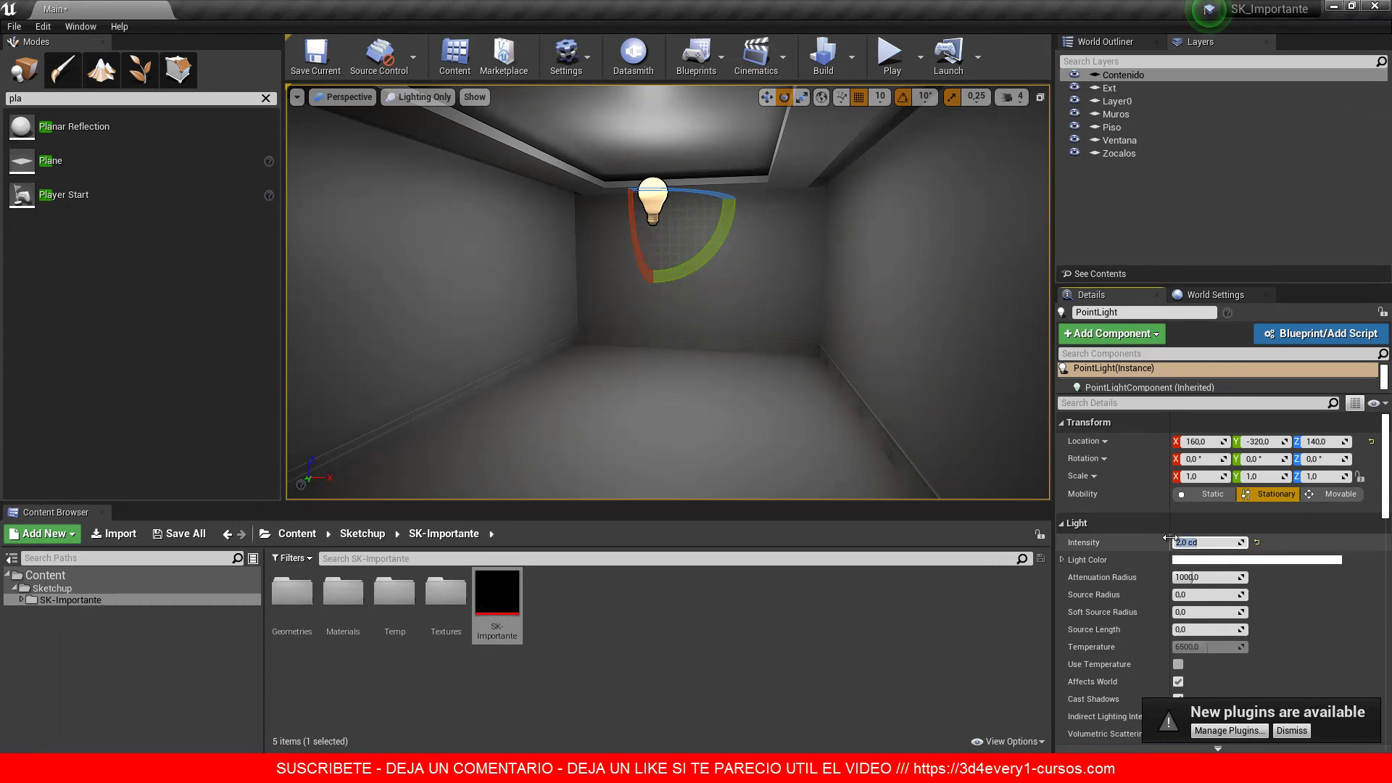
pyautogui.write('5')
pyautogui.press('Return')
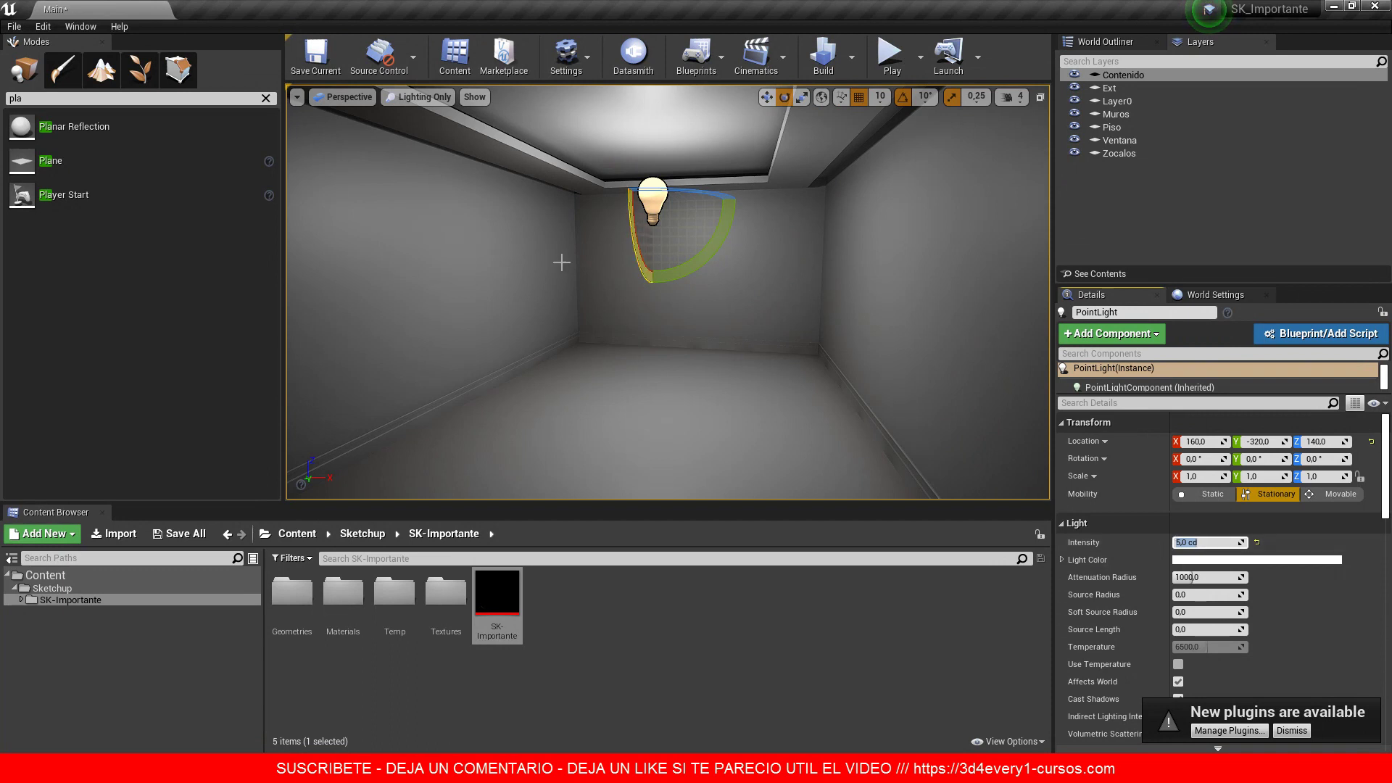
pyautogui.press('Return')
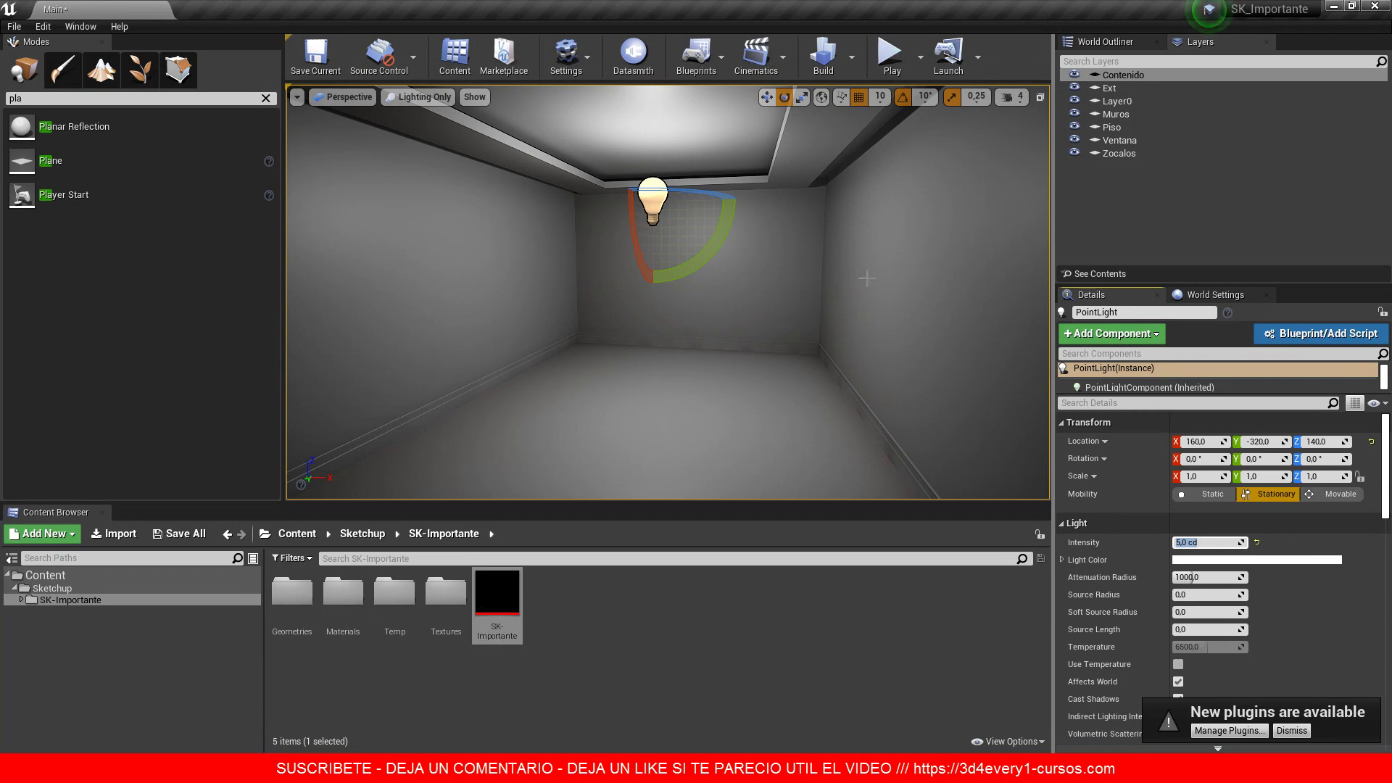
# Step: Tint the point light a warm peach colour
pyautogui.click(1256, 561)
pyautogui.moveTo(1033, 489); pyautogui.dragTo(1053, 499)
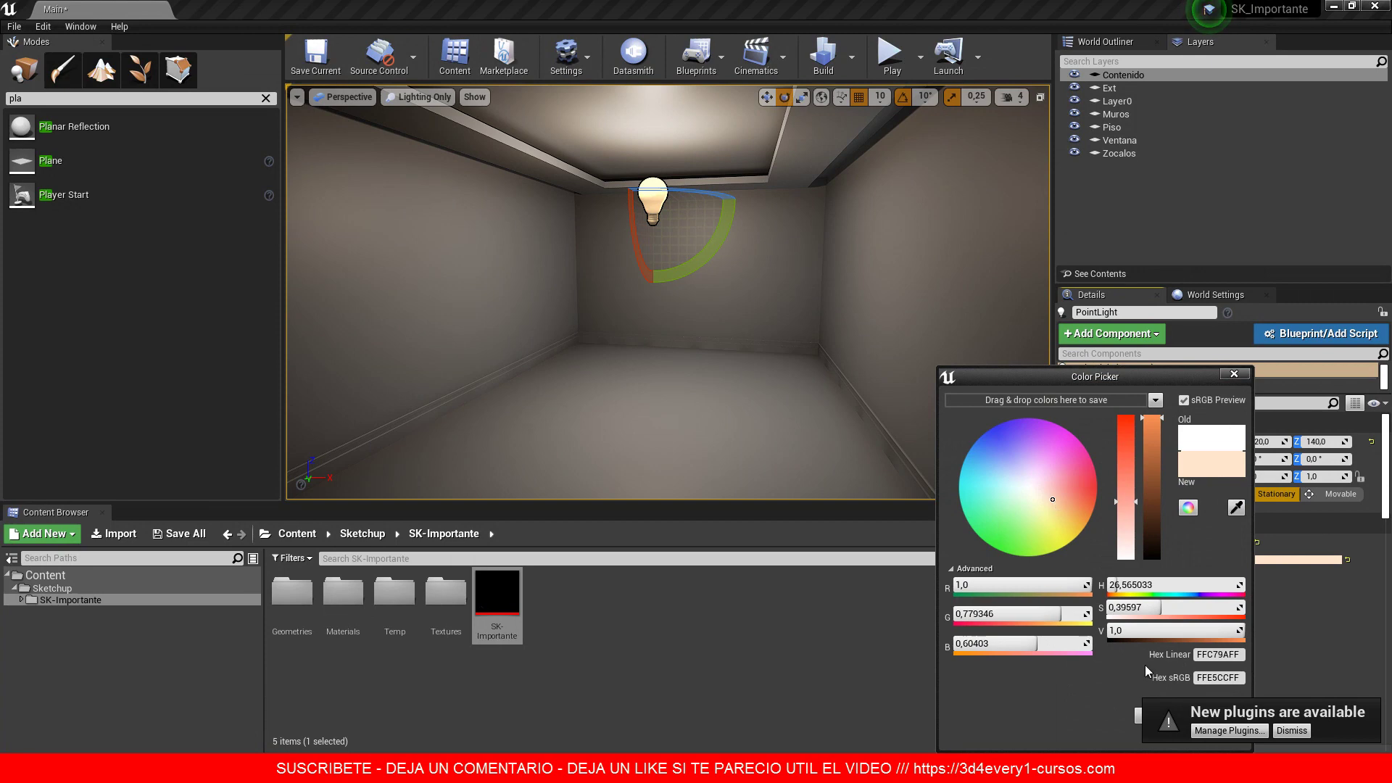
pyautogui.click(1130, 364)
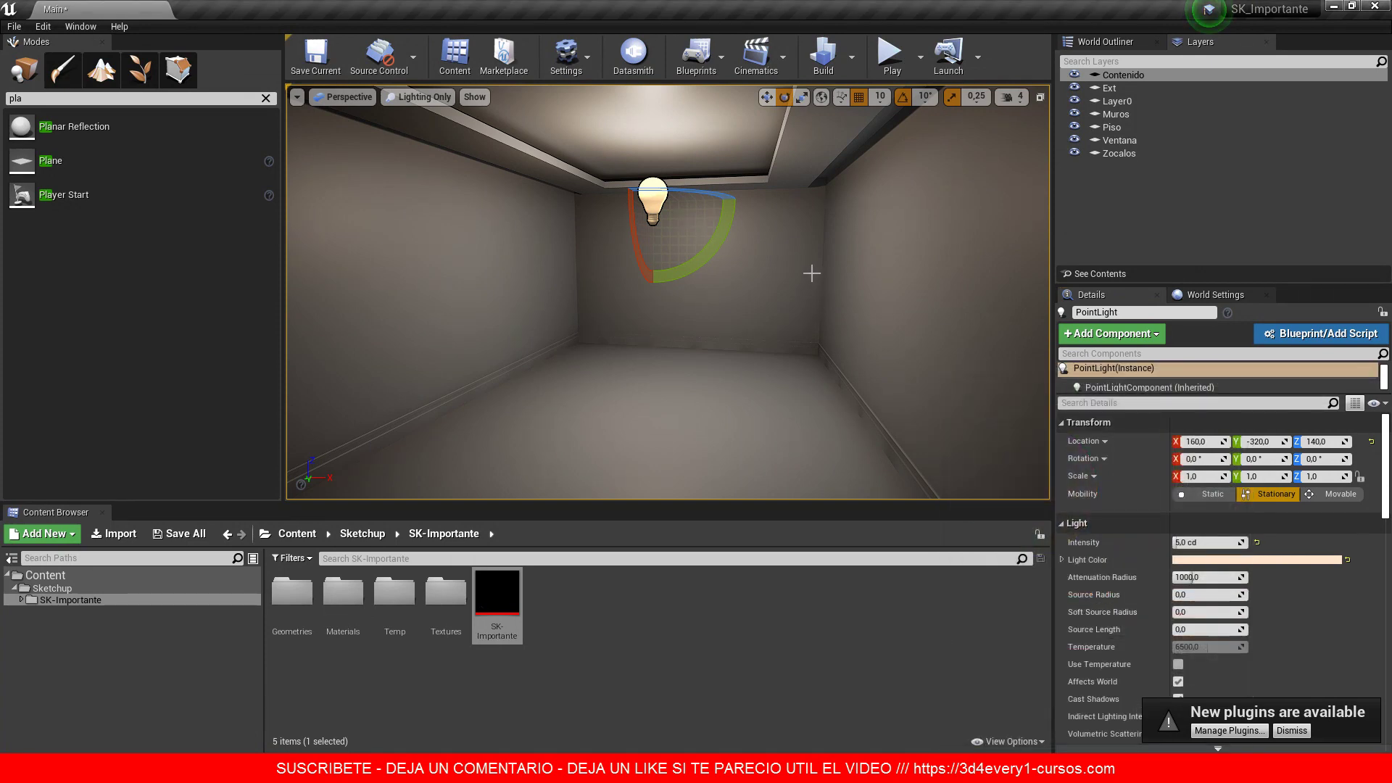
# Step: Raise the point light intensity to 12 cd
pyautogui.click(1229, 542)
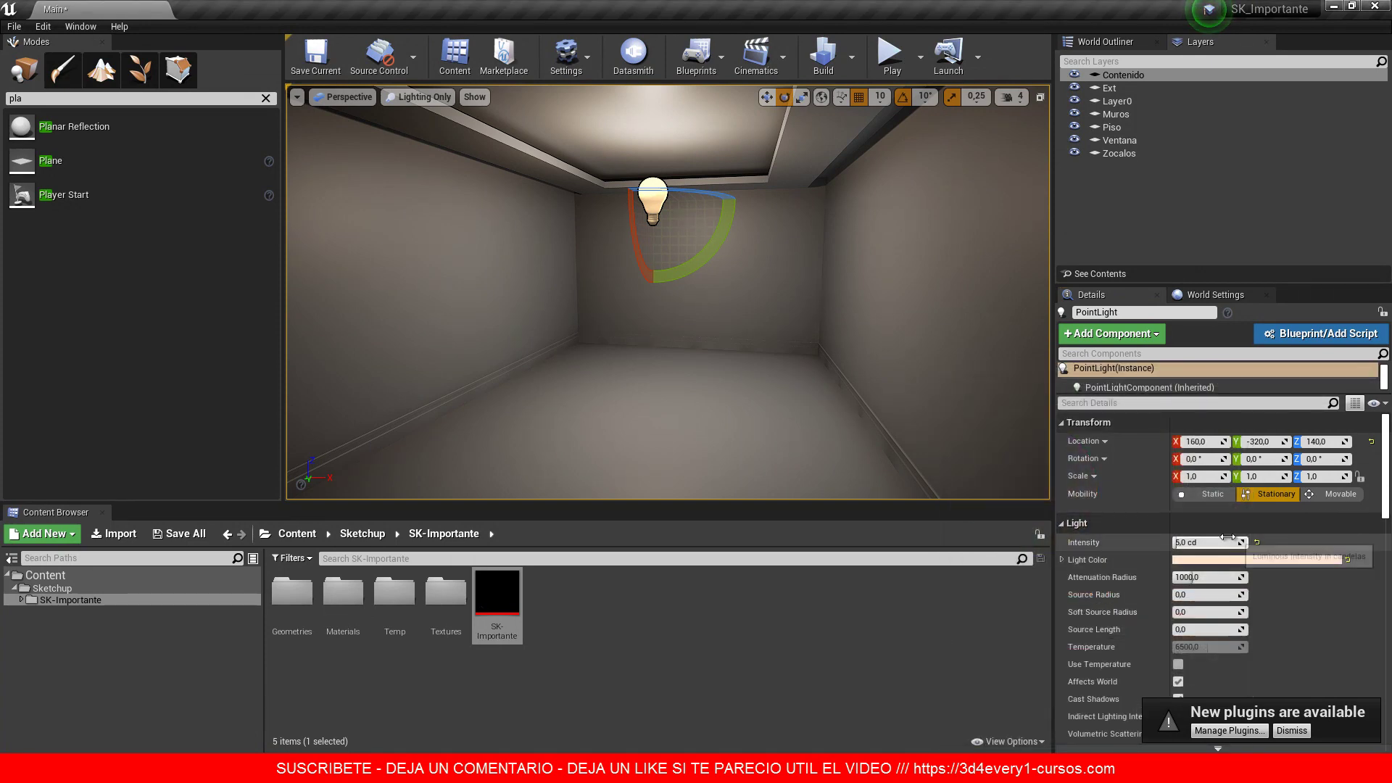
pyautogui.write('12')
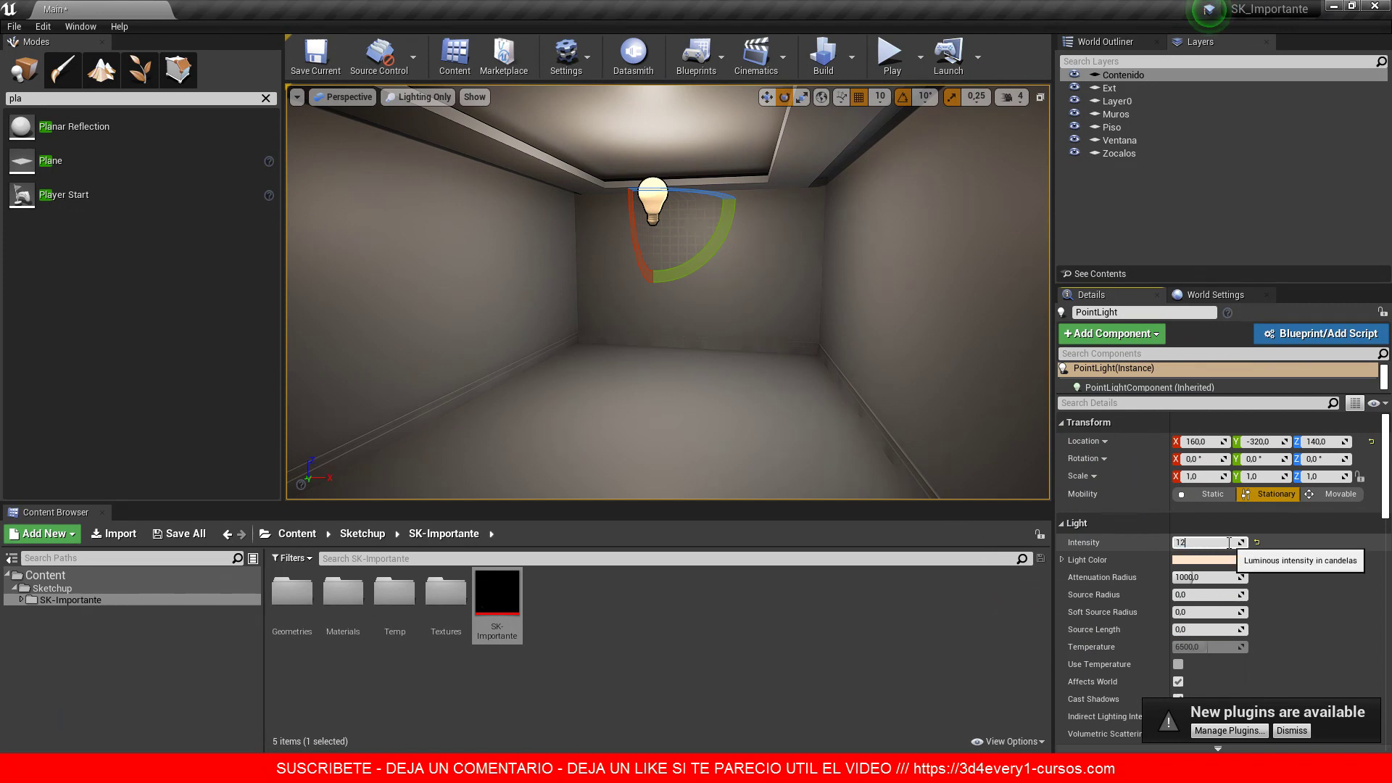
pyautogui.press('Return')
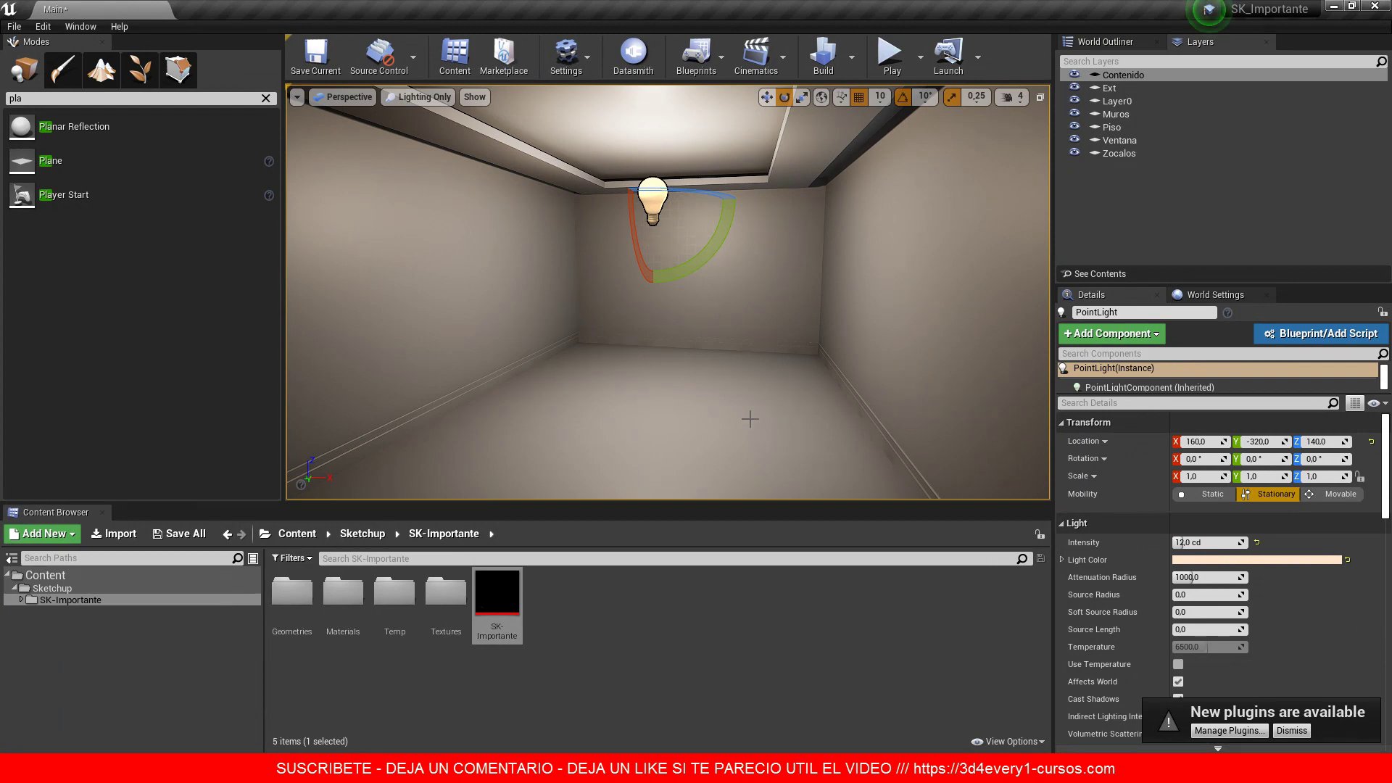
# Step: Open the Materials folder and inspect M_Autoiluminado in a maximized material editor, then close it
pyautogui.click(342, 592)
pyautogui.doubleClick(343, 592)
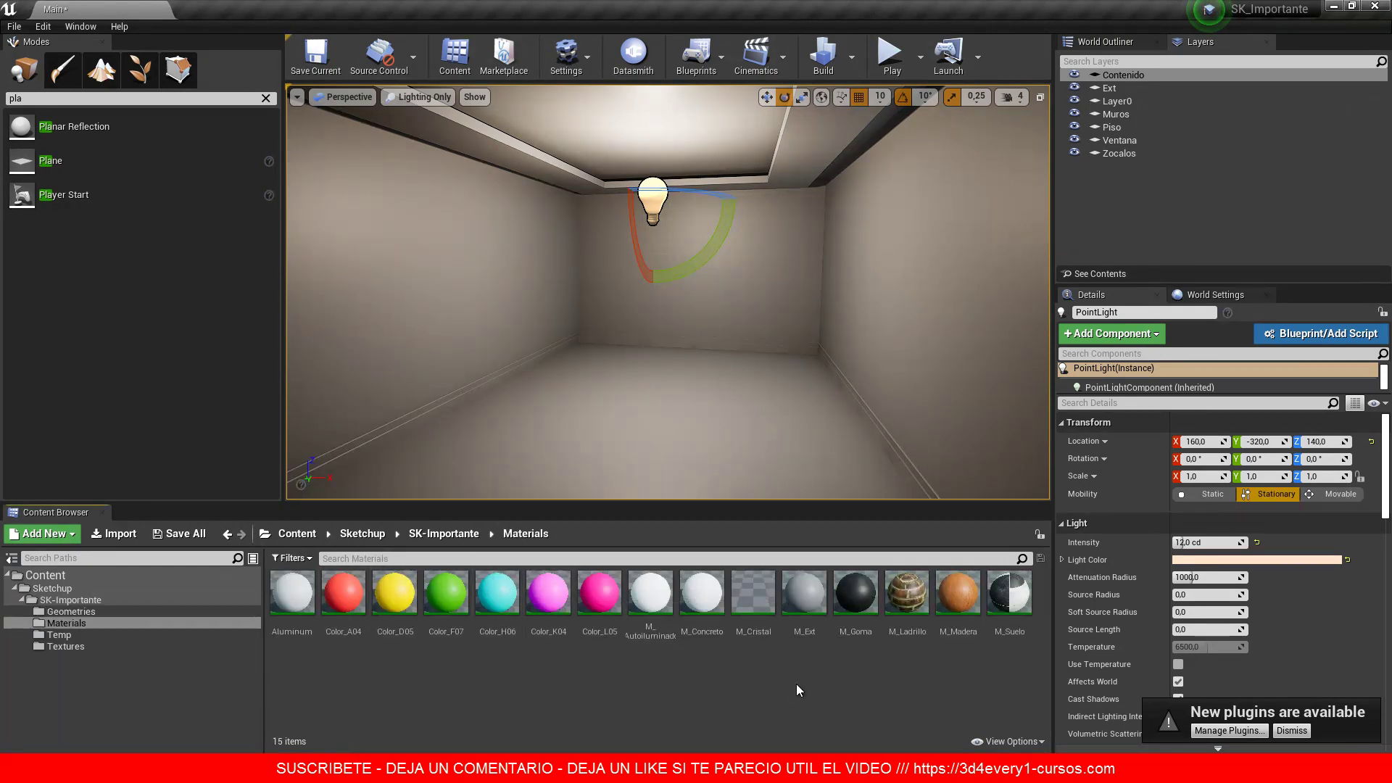
pyautogui.click(656, 593)
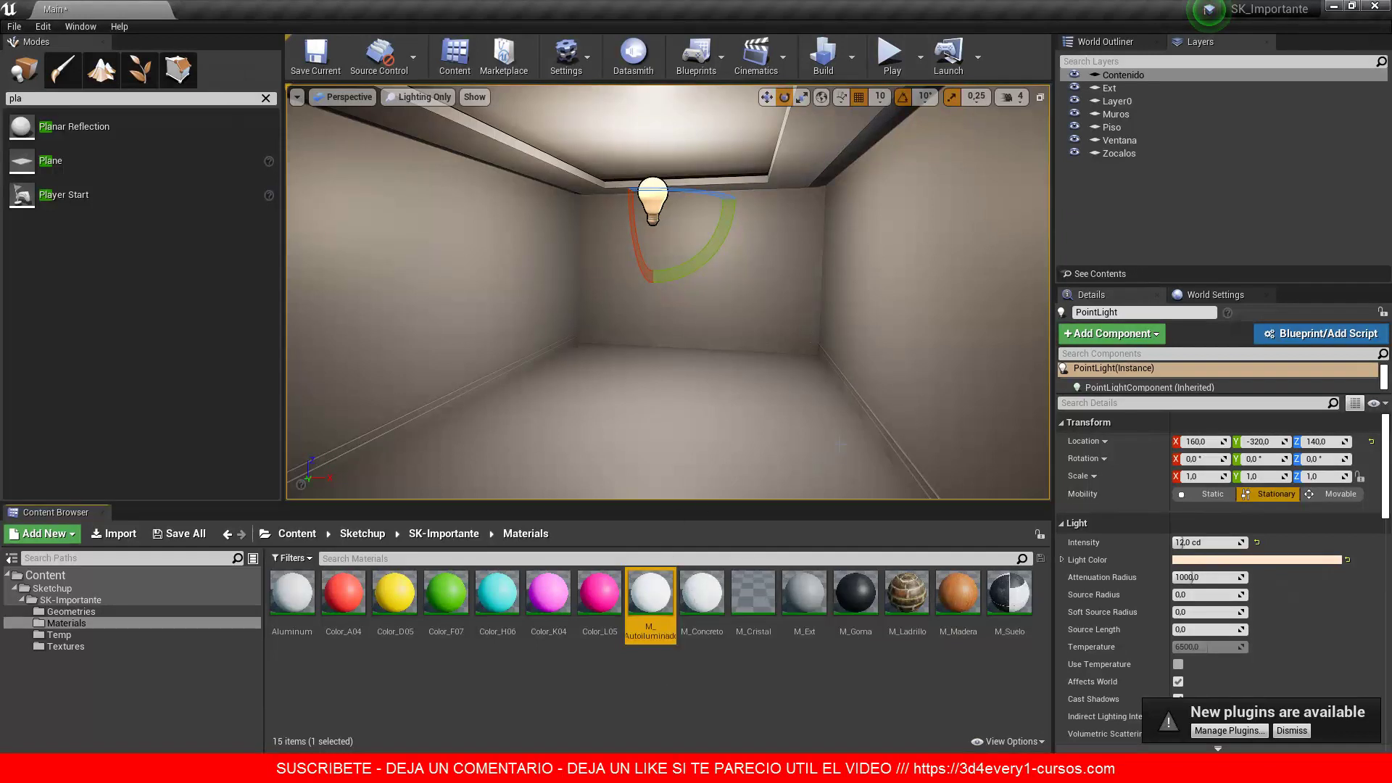
pyautogui.doubleClick(655, 595)
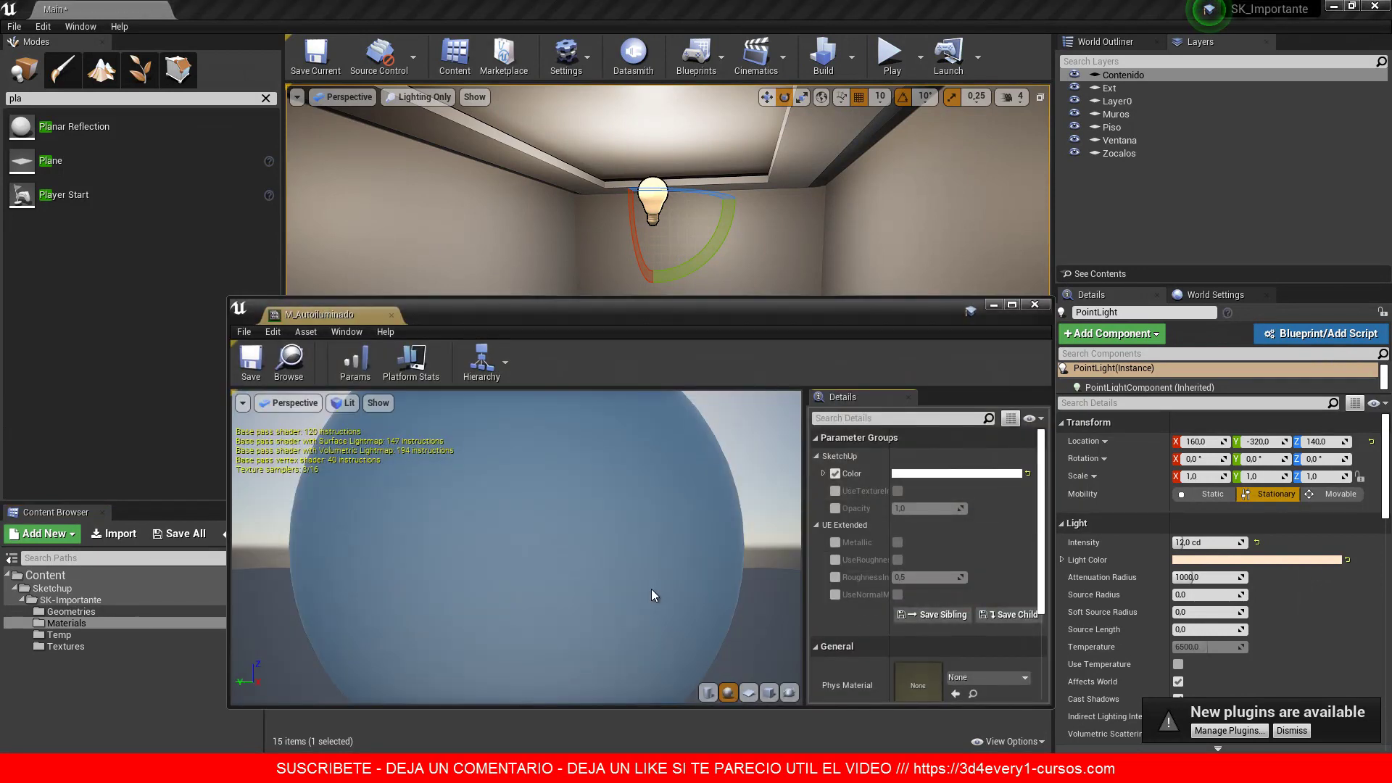
pyautogui.moveTo(835, 312); pyautogui.dragTo(913, 151)
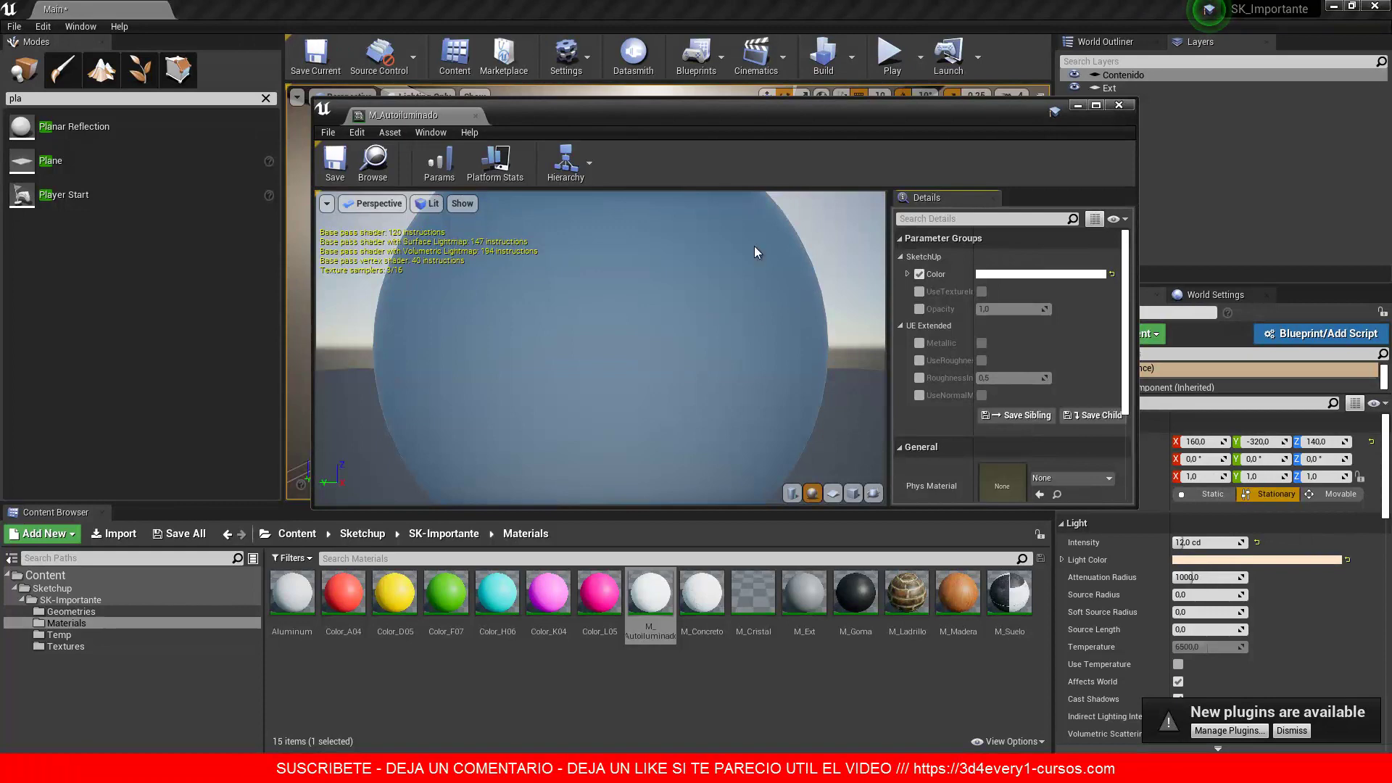
pyautogui.click(1096, 105)
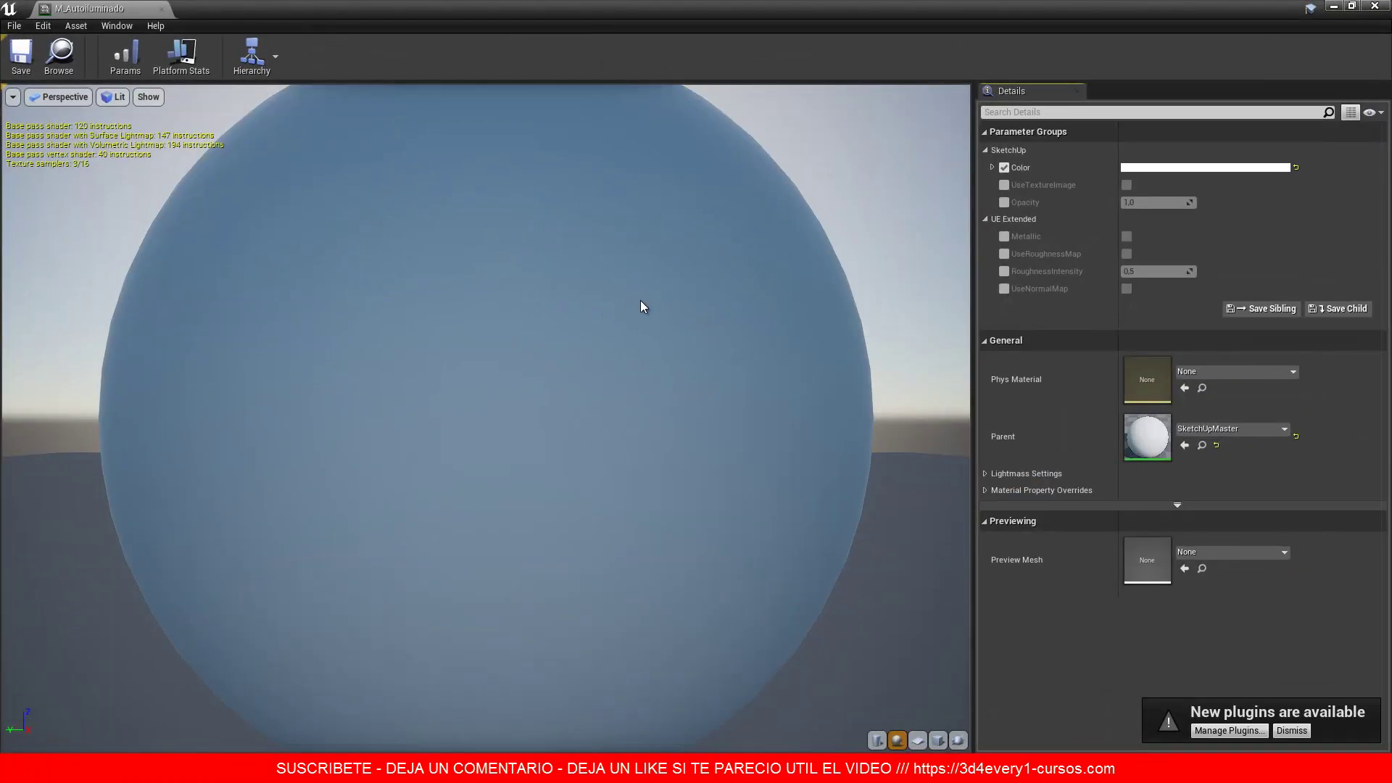
pyautogui.scroll(-5, 641, 305)
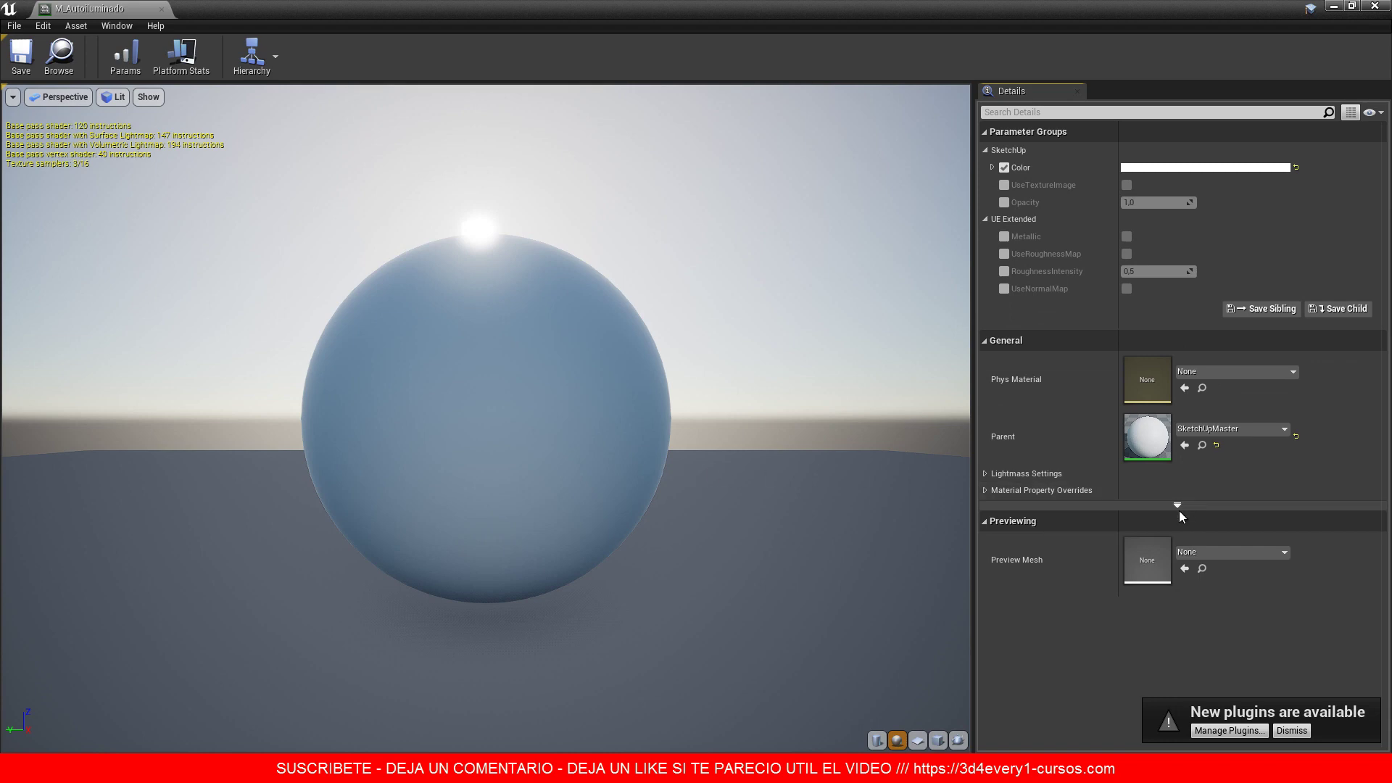
pyautogui.click(1380, 7)
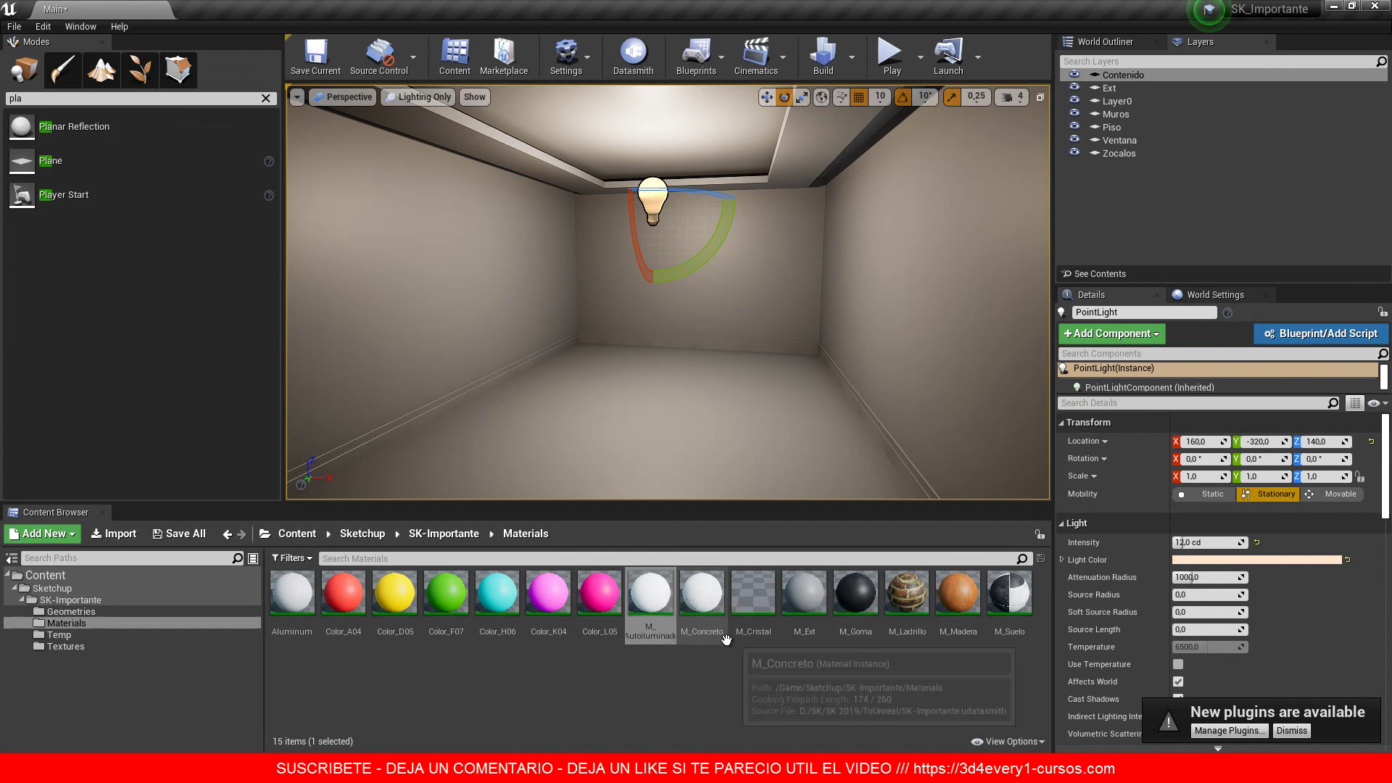
# Step: Create a new material asset named M_Luz in the Materials folder
pyautogui.rightClick(722, 682)
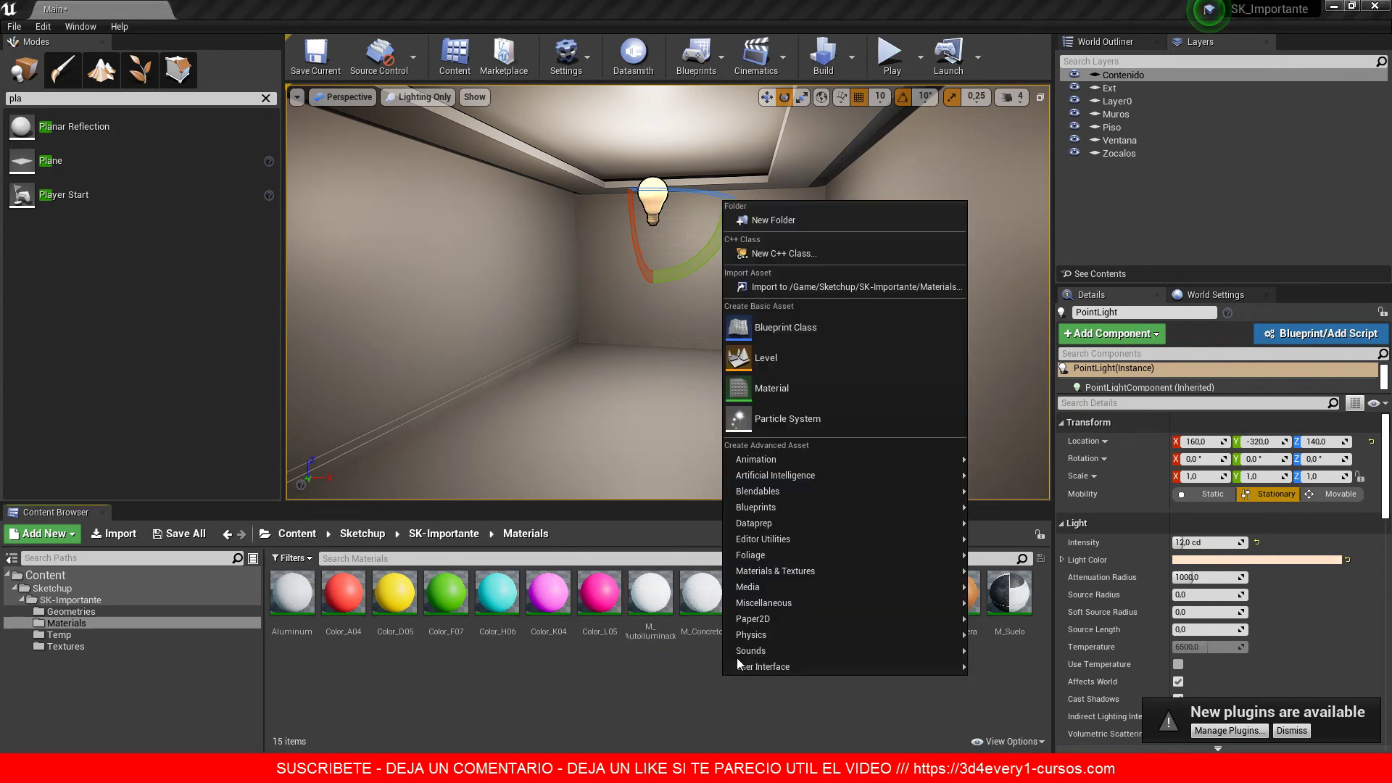
pyautogui.click(798, 383)
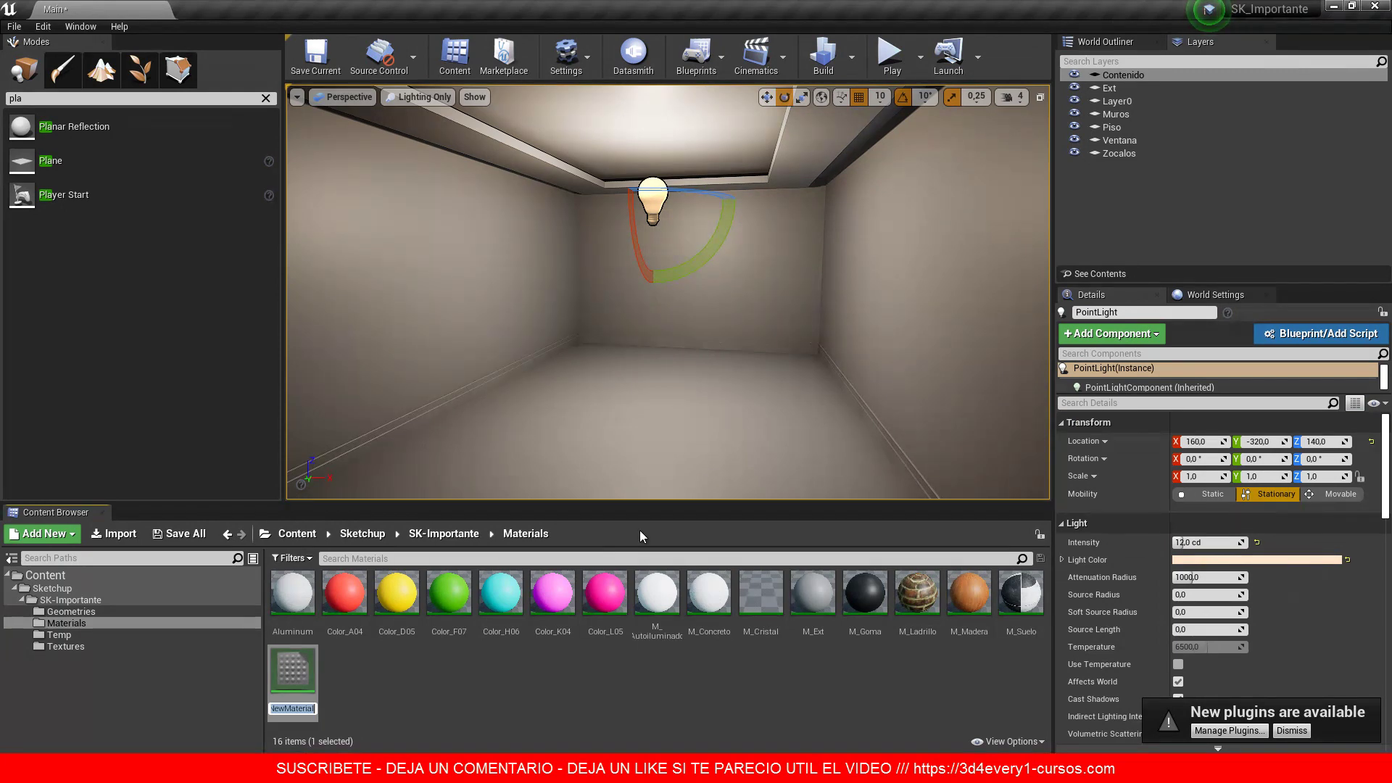
pyautogui.write('M_L')
pyautogui.write('uz')
pyautogui.press('Return')
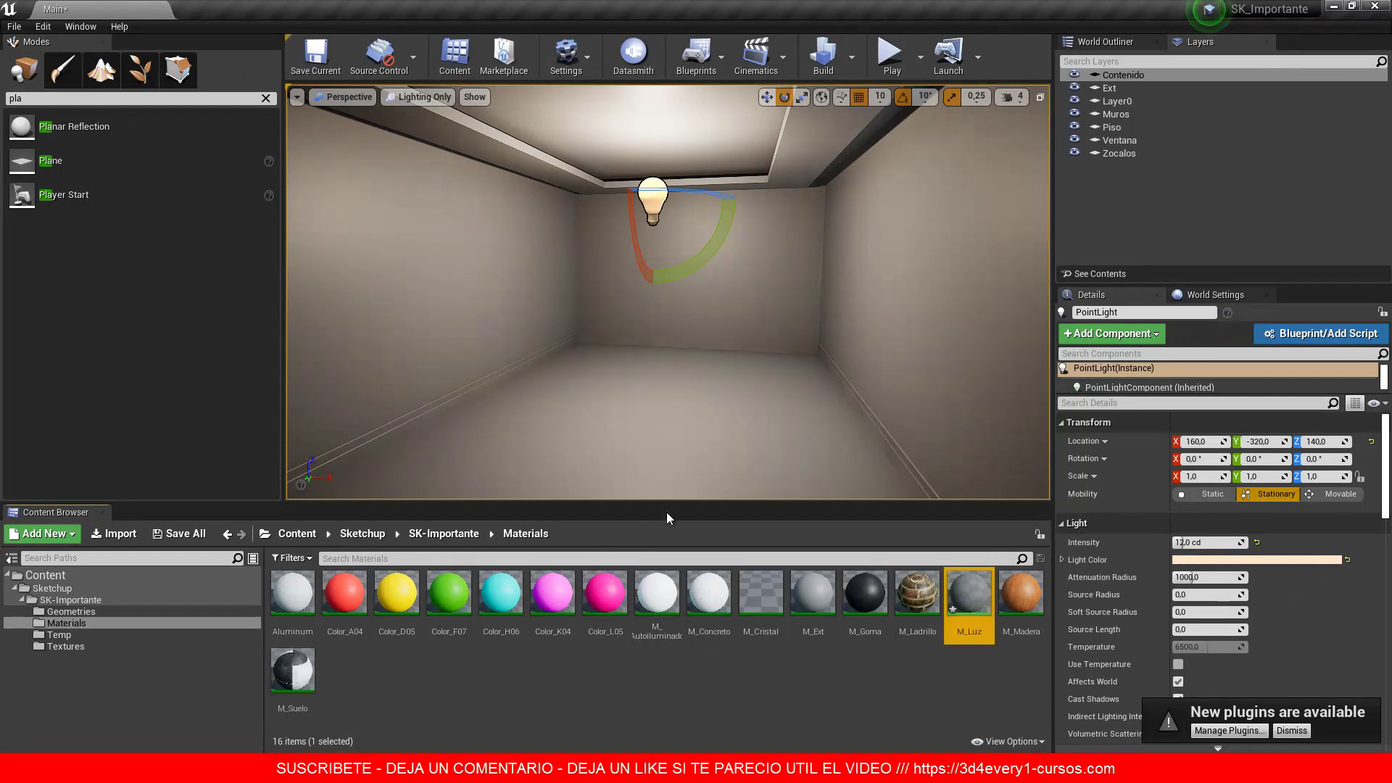
# Step: Open M_Luz in the Material Editor and shift its output node up and right
pyautogui.doubleClick(958, 583)
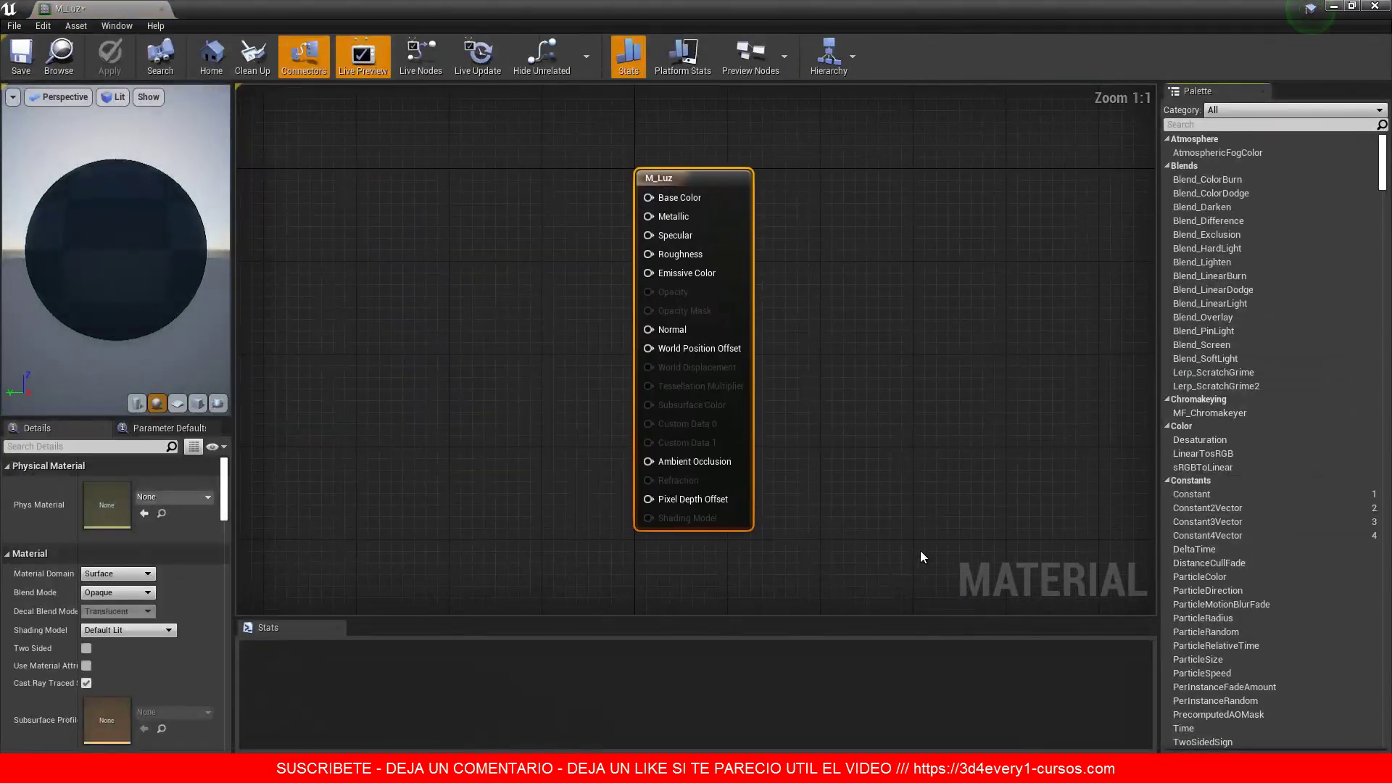
pyautogui.scroll(-1, 925, 473)
pyautogui.scroll(-1, 925, 472)
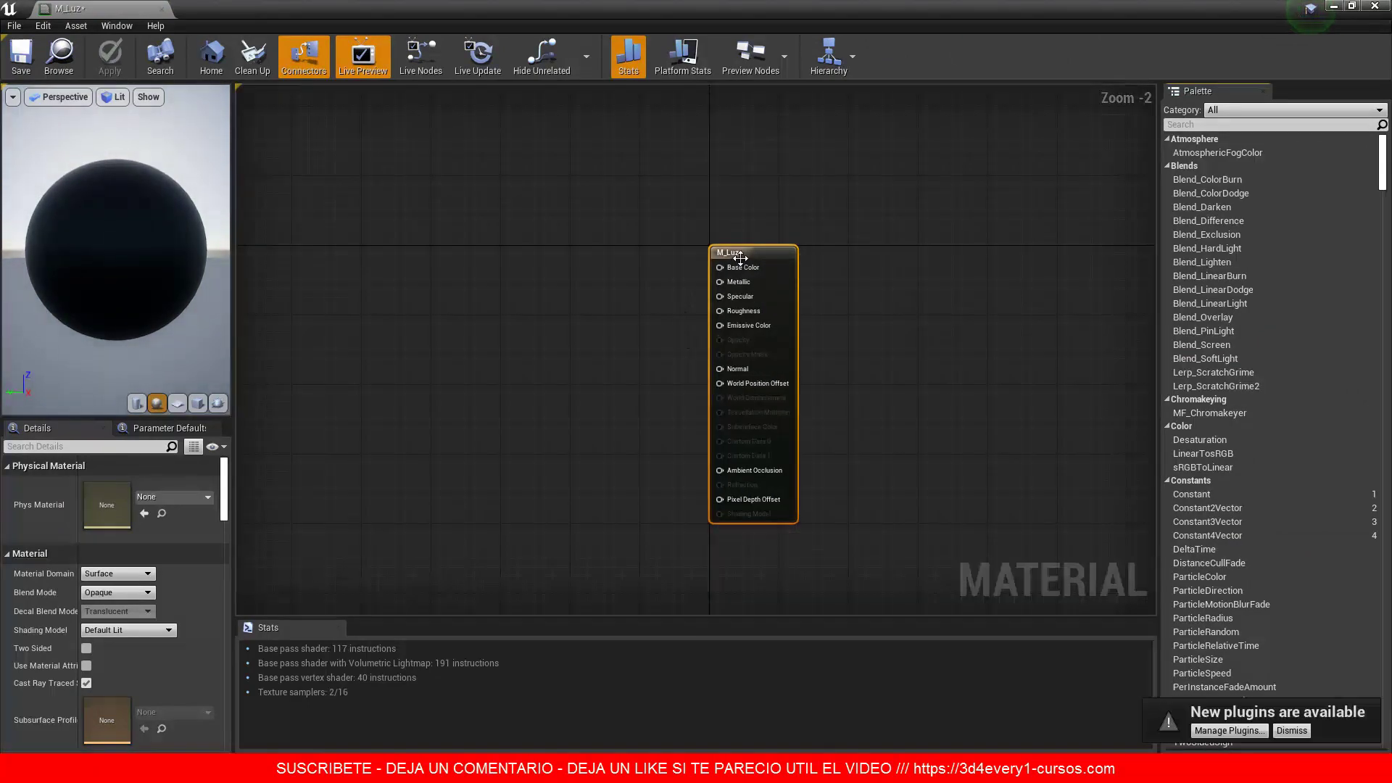
pyautogui.moveTo(740, 258); pyautogui.dragTo(810, 231)
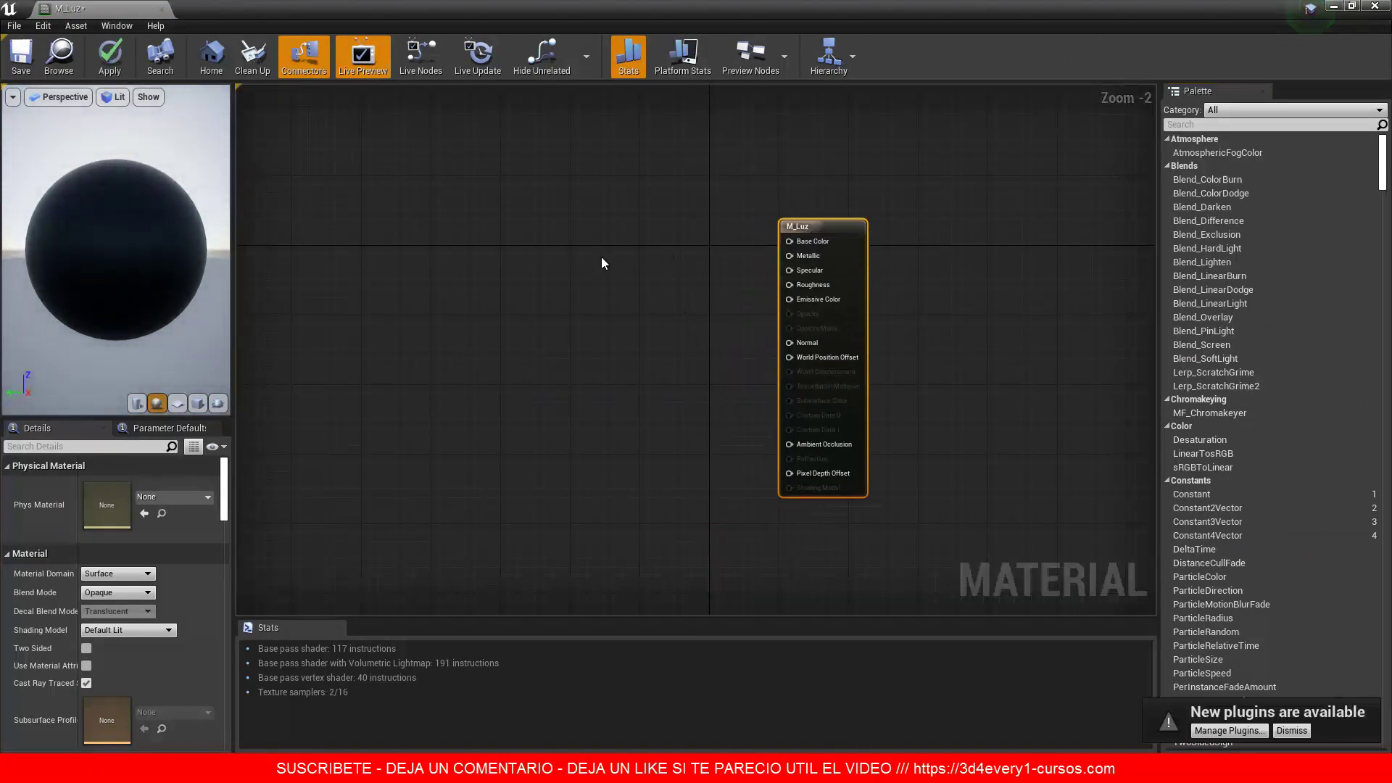
# Step: Add a Constant3Vector node and wire it into the Emissive Color input
pyautogui.click(553, 258)
pyautogui.moveTo(596, 258); pyautogui.dragTo(595, 234)
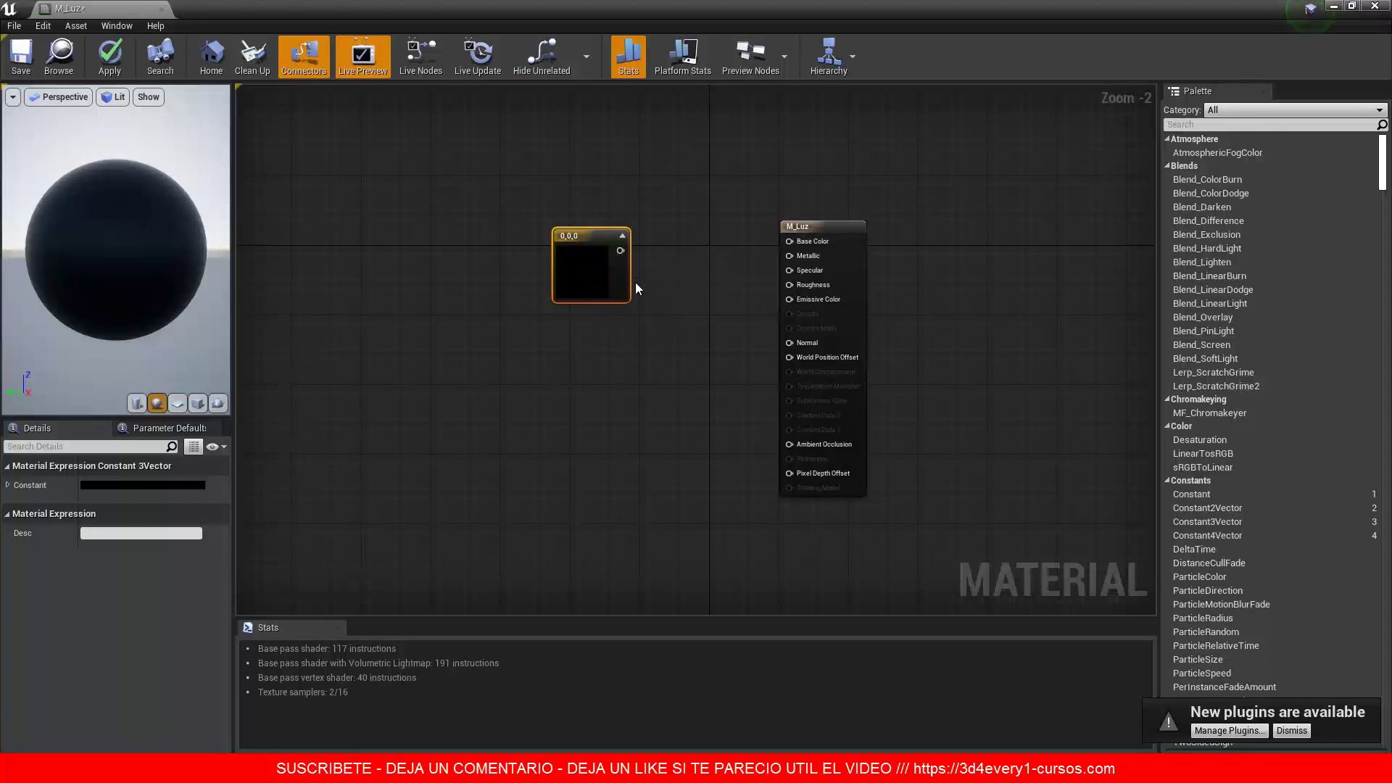
pyautogui.moveTo(617, 251); pyautogui.dragTo(789, 299)
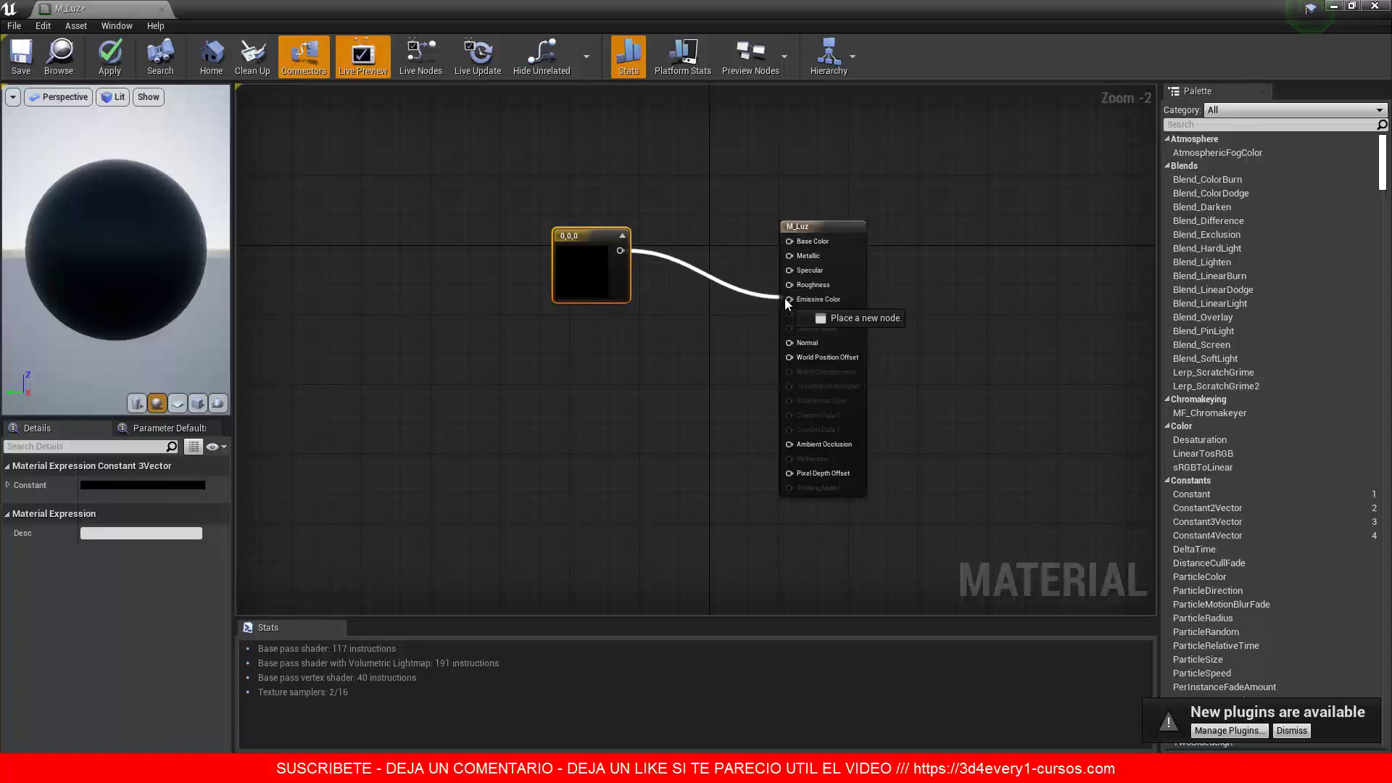
pyautogui.moveTo(580, 282); pyautogui.dragTo(623, 282)
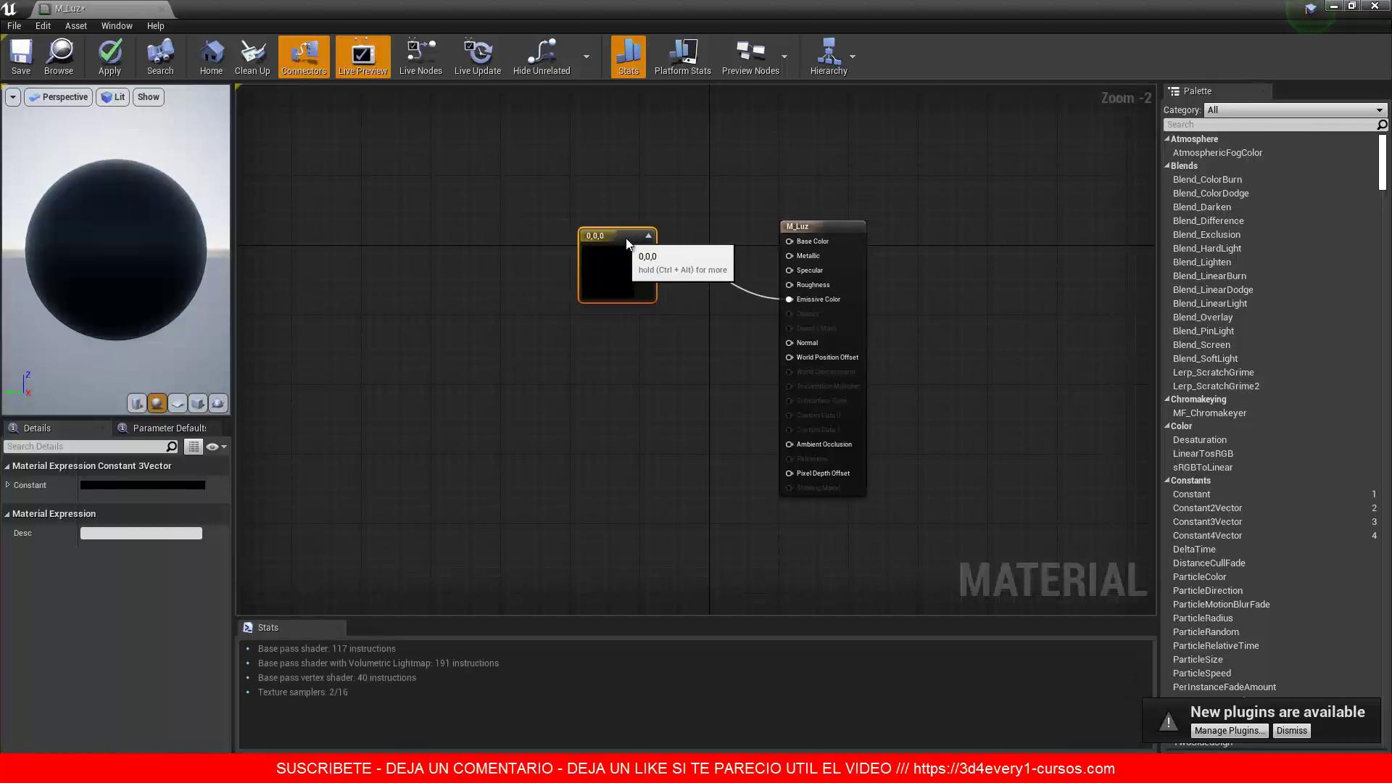
# Step: Make the constant white, trying a brightness of 5 before returning to 1,1,1
pyautogui.doubleClick(633, 279)
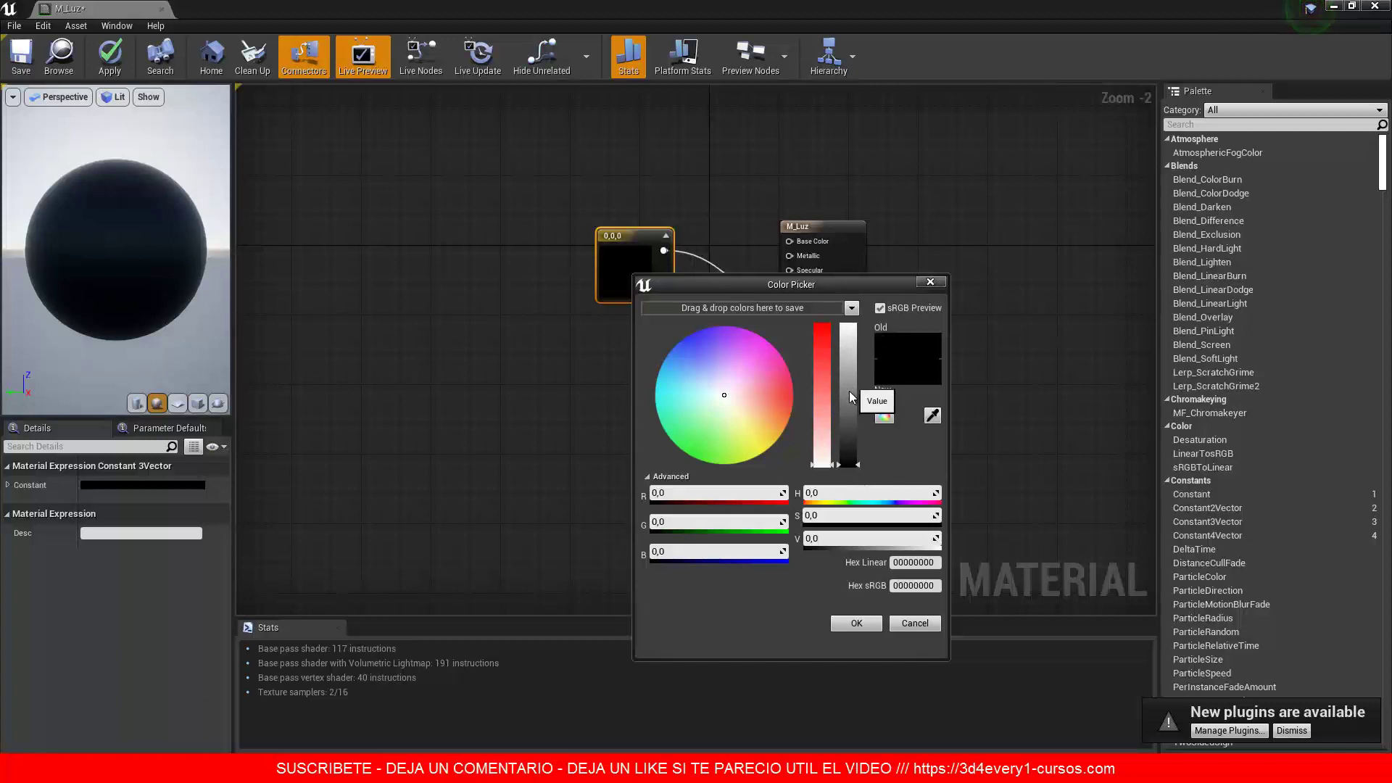
pyautogui.moveTo(853, 463); pyautogui.dragTo(848, 326)
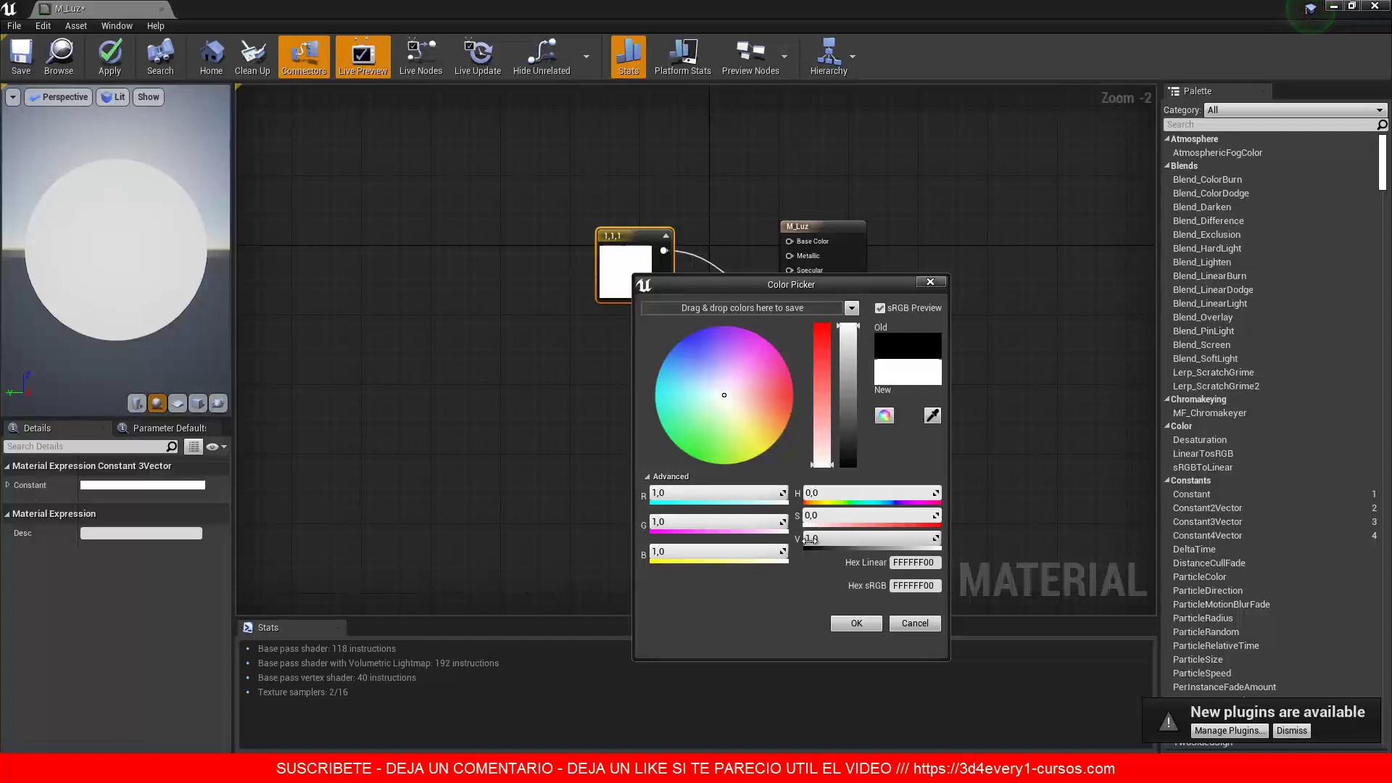
pyautogui.moveTo(845, 541); pyautogui.dragTo(839, 539)
pyautogui.click(839, 540)
pyautogui.write('5')
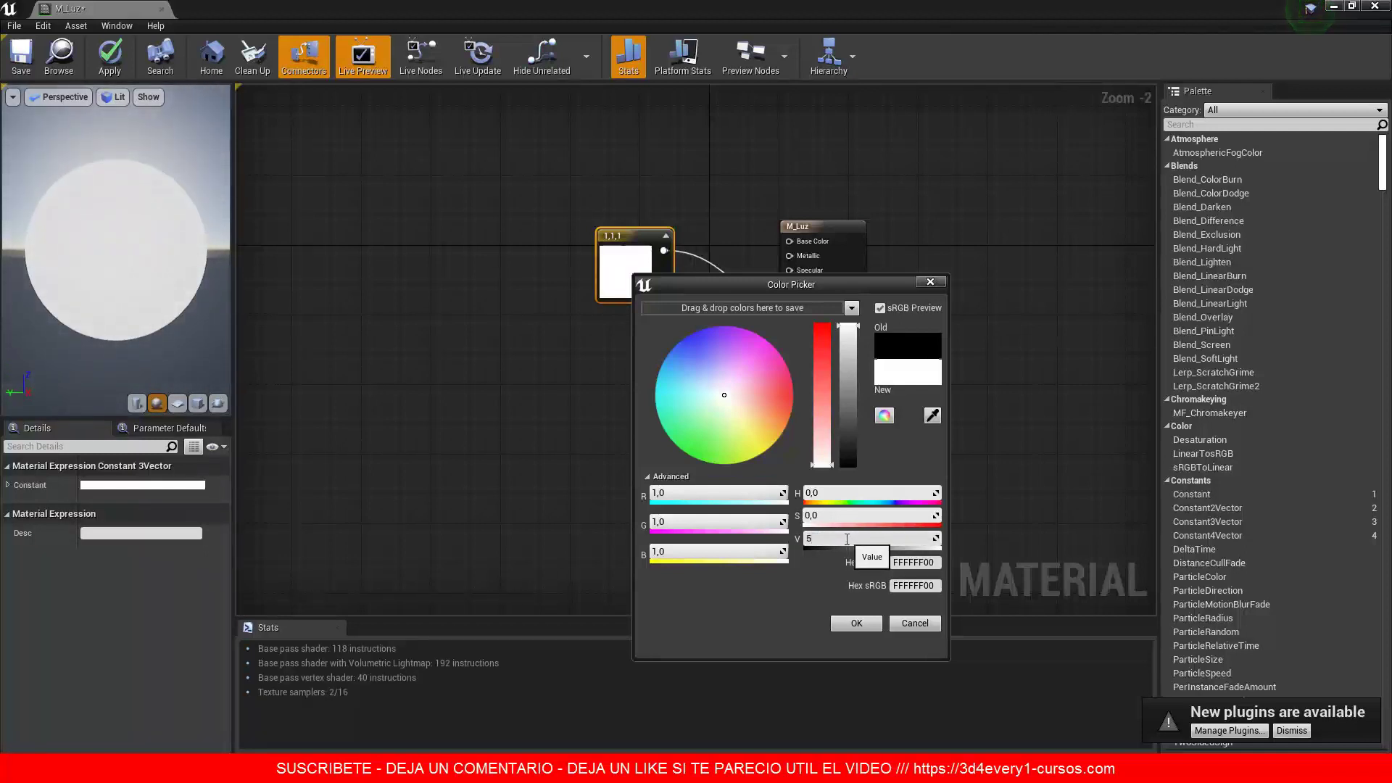
pyautogui.press('Return')
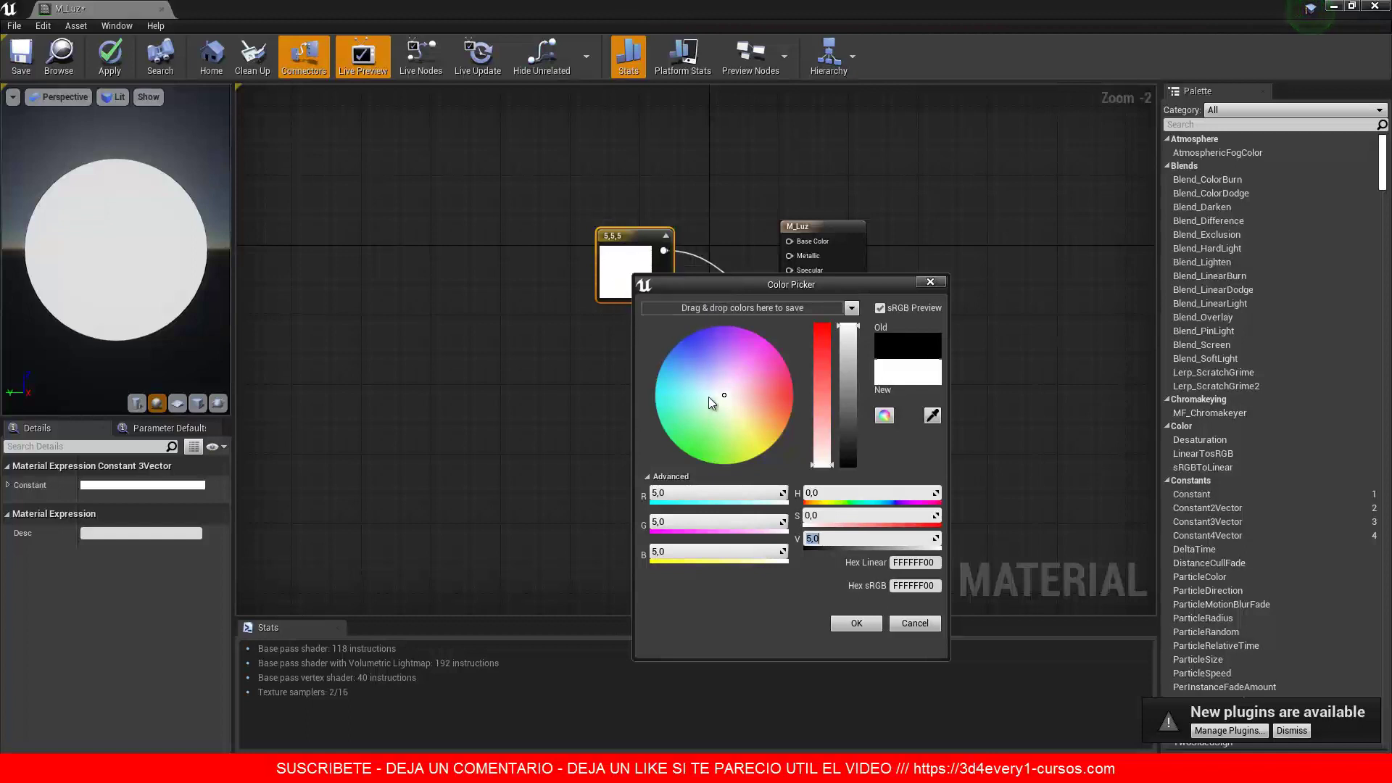
pyautogui.click(806, 538)
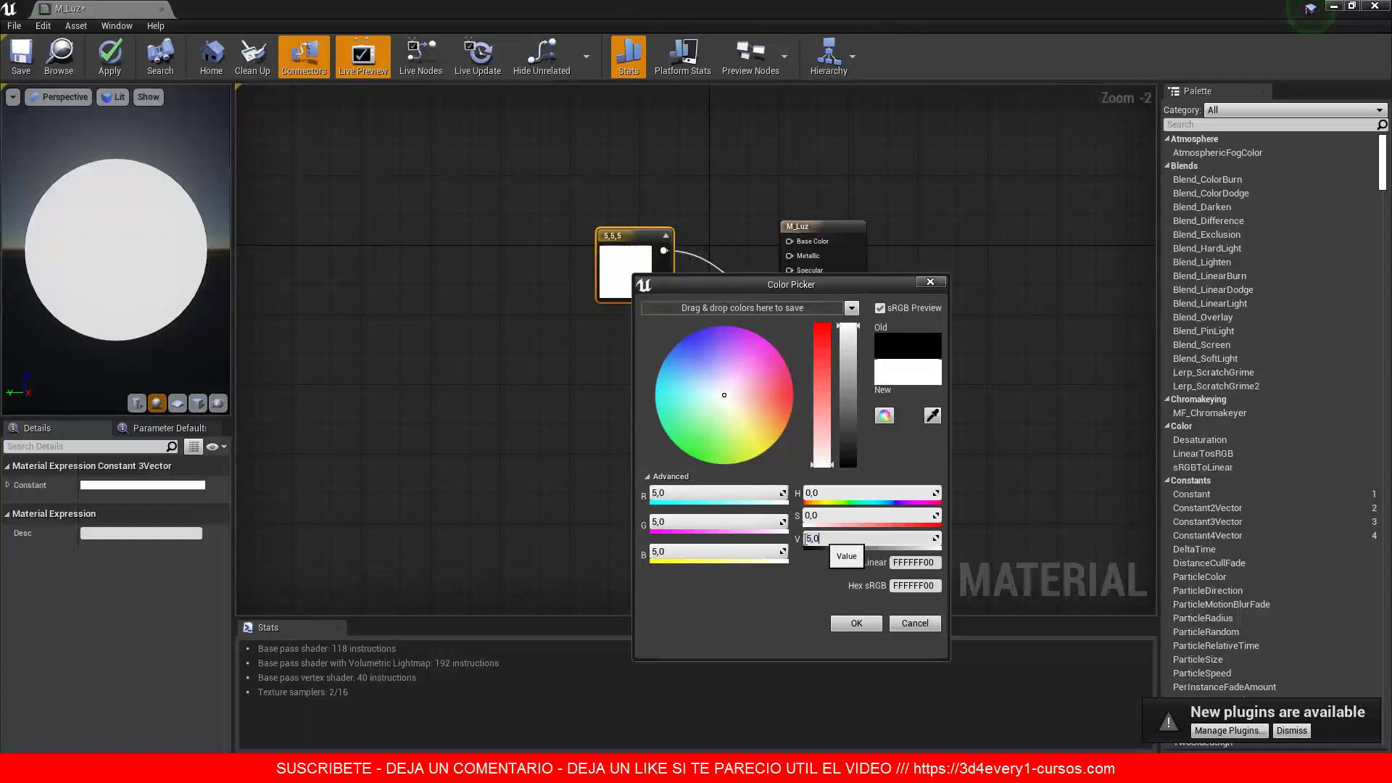
pyautogui.moveTo(807, 538); pyautogui.dragTo(821, 538)
pyautogui.write('1')
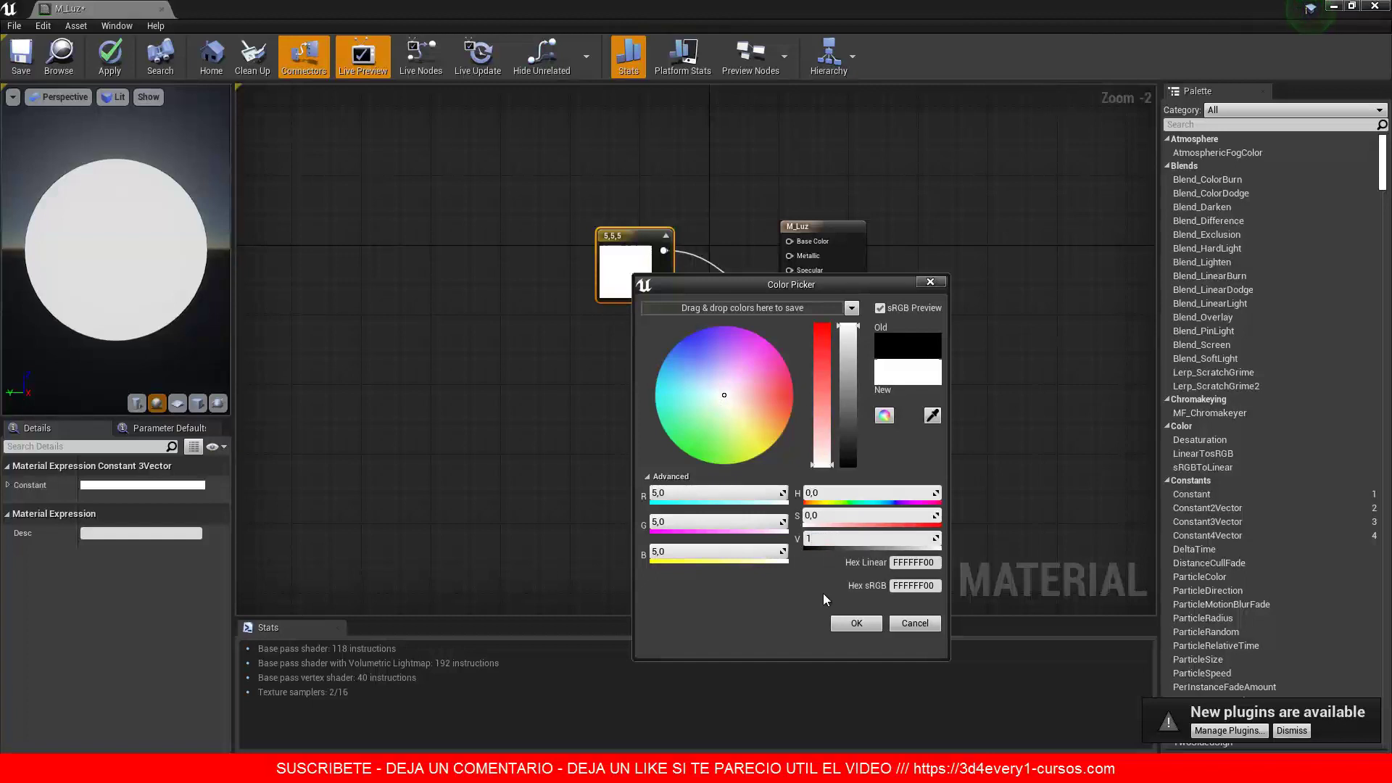
pyautogui.click(853, 623)
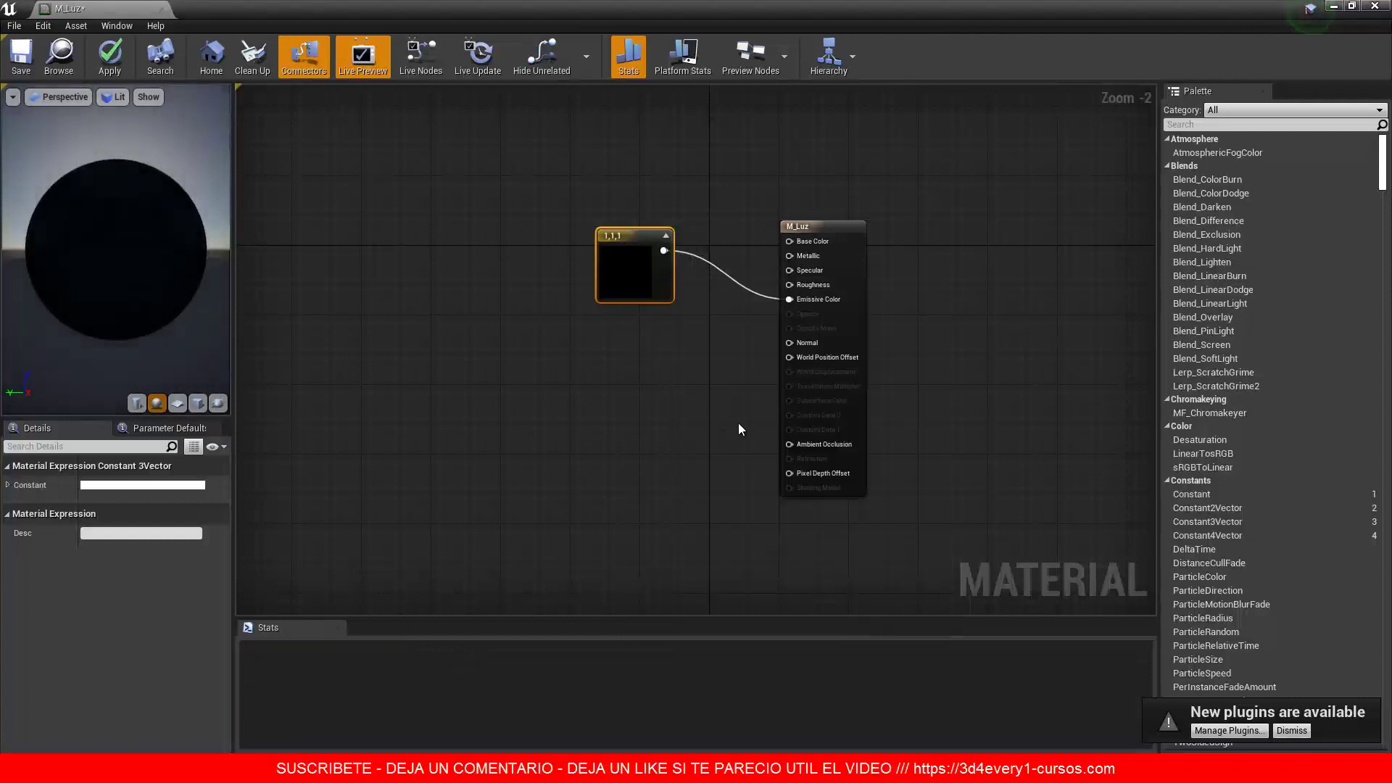
# Step: Save and close M_Luz, then select SM_DecoTecho in the Geometries folder
pyautogui.click(525, 411)
pyautogui.click(21, 59)
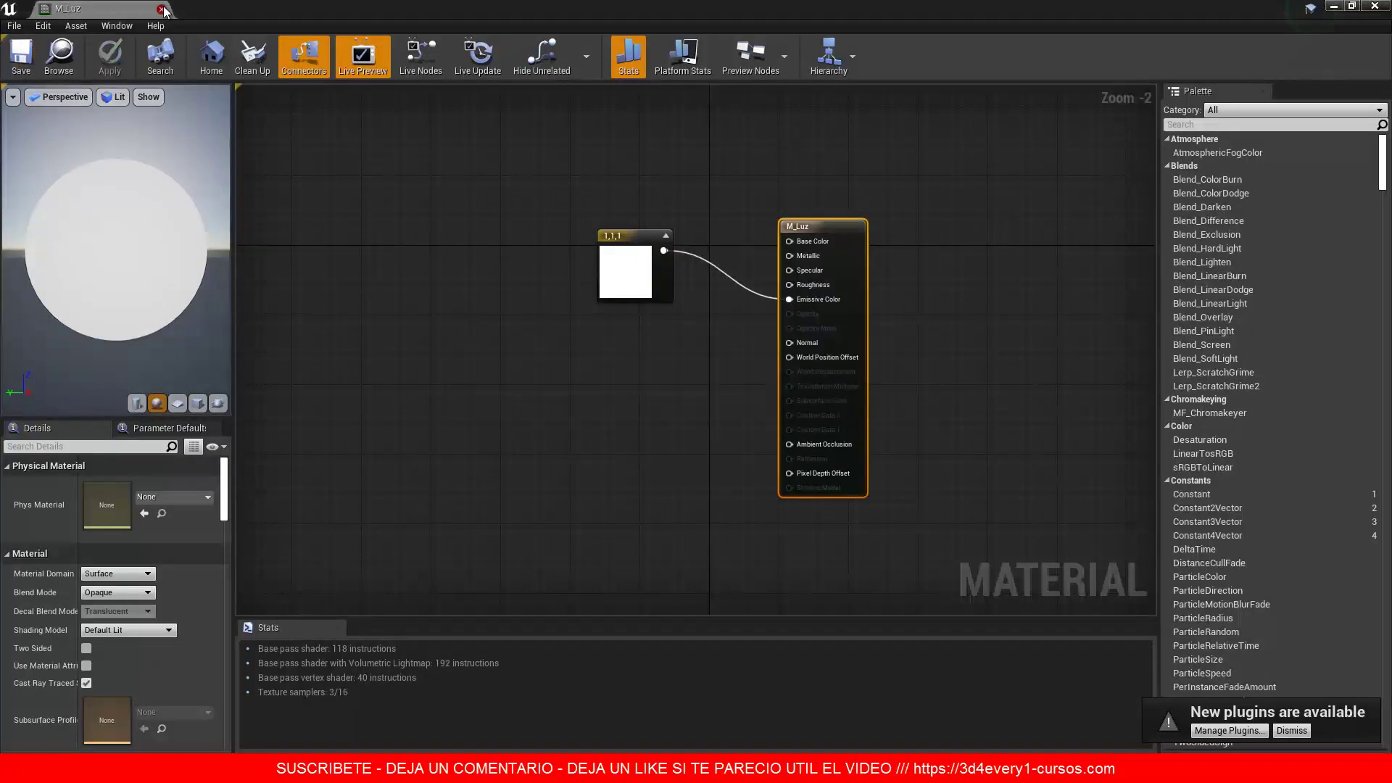
pyautogui.click(164, 9)
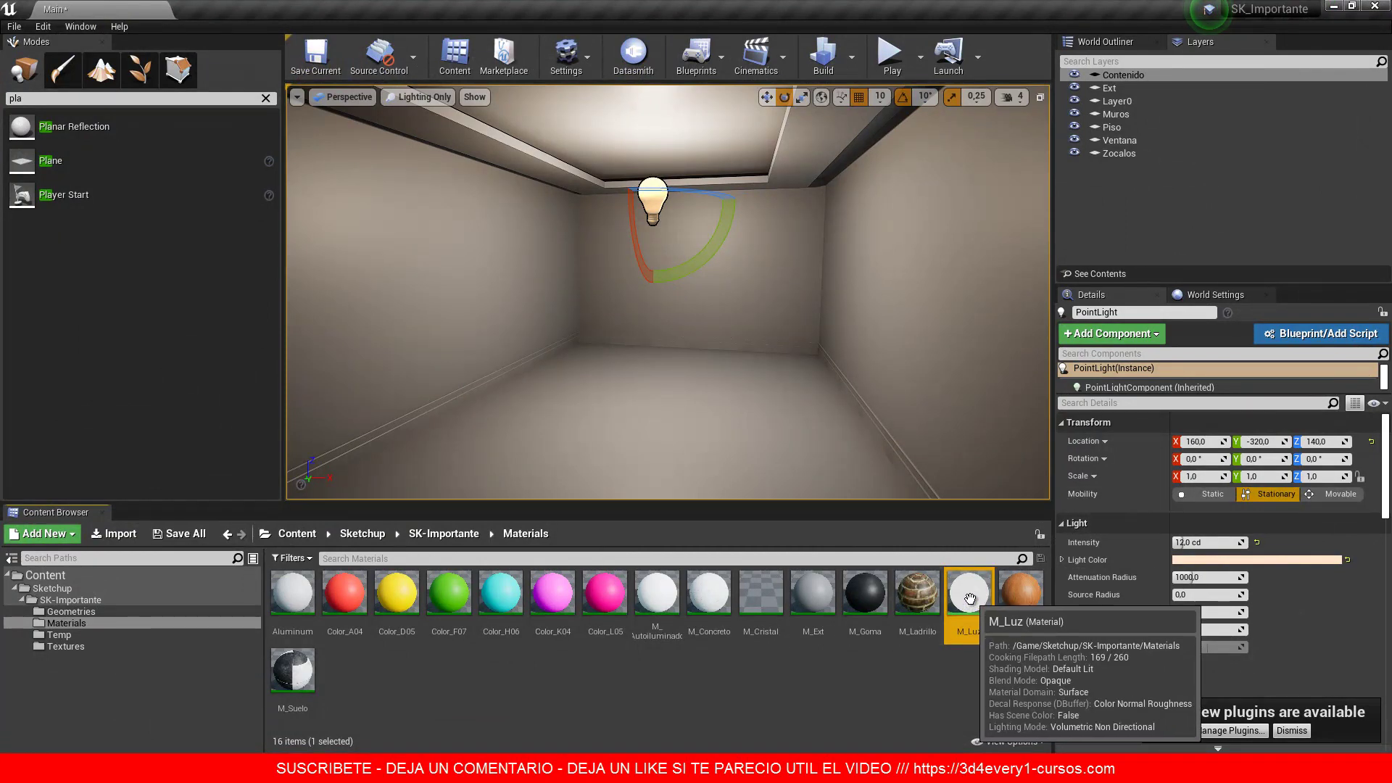
pyautogui.click(85, 613)
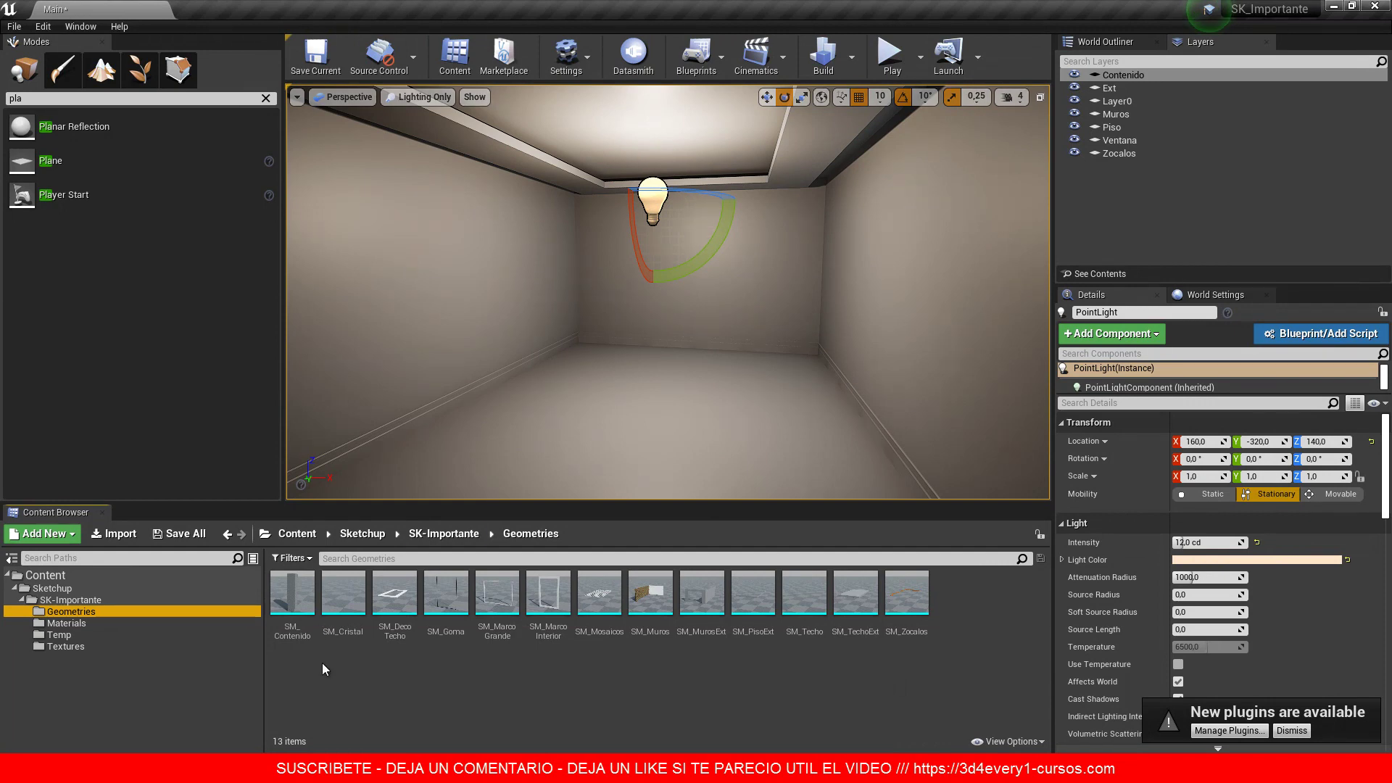
pyautogui.click(397, 588)
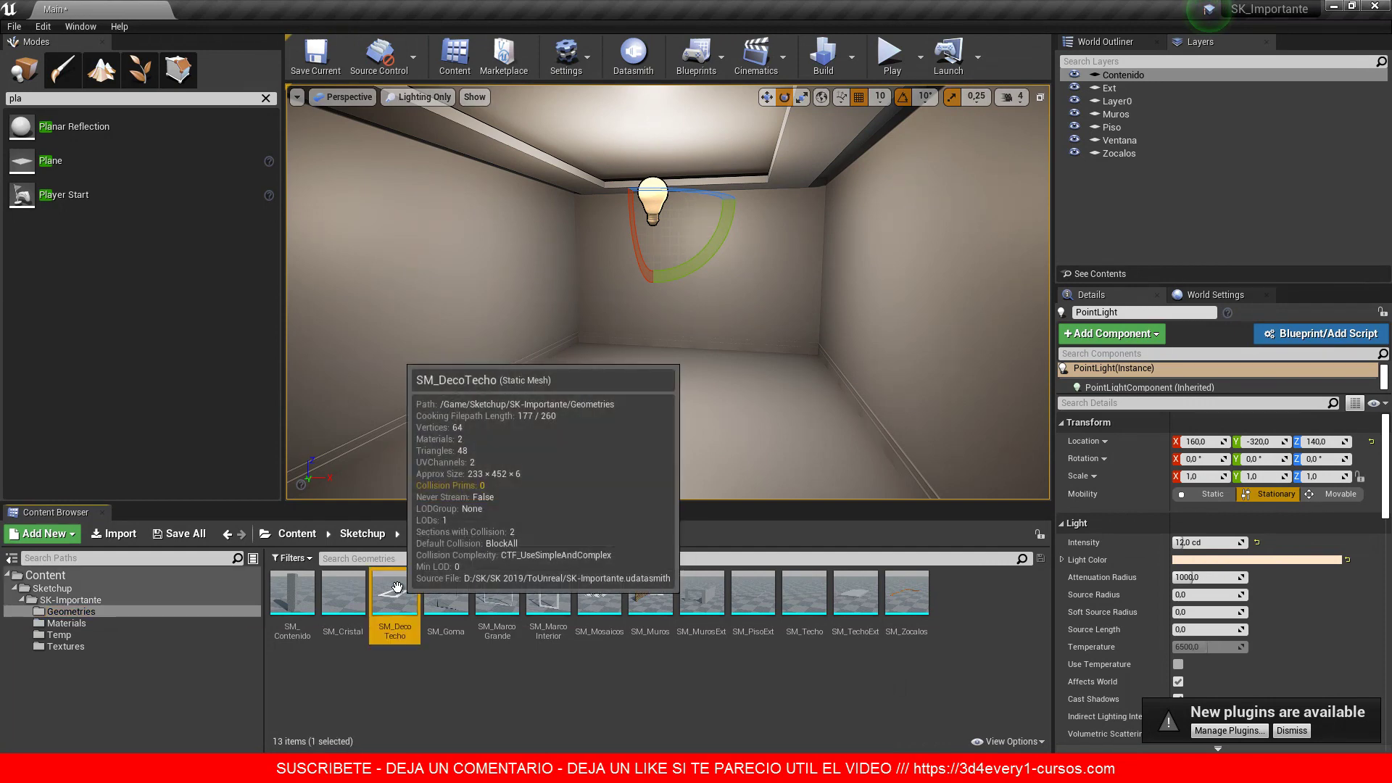
# Step: Assign M_Luz to SM_DecoTecho's Element 1 material slot and save the mesh
pyautogui.doubleClick(397, 587)
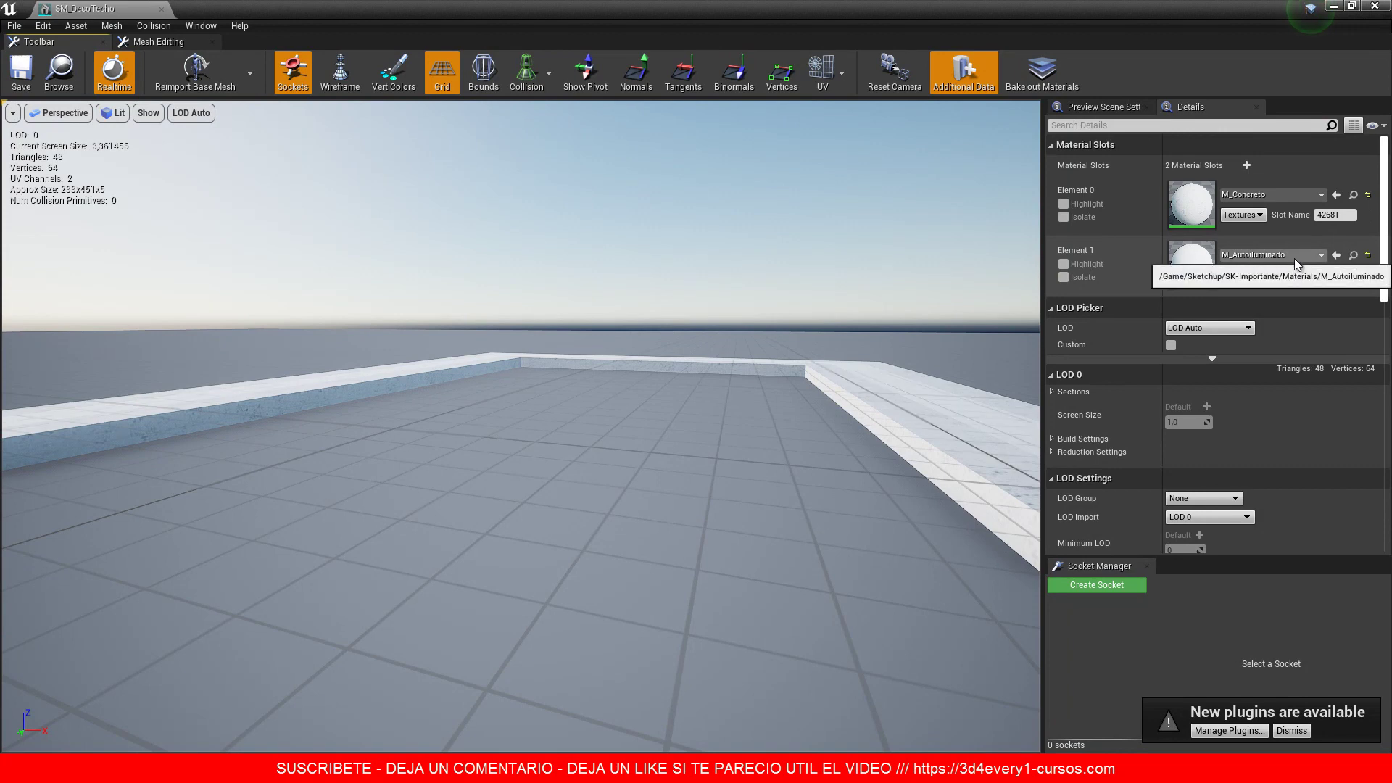
pyautogui.click(1322, 255)
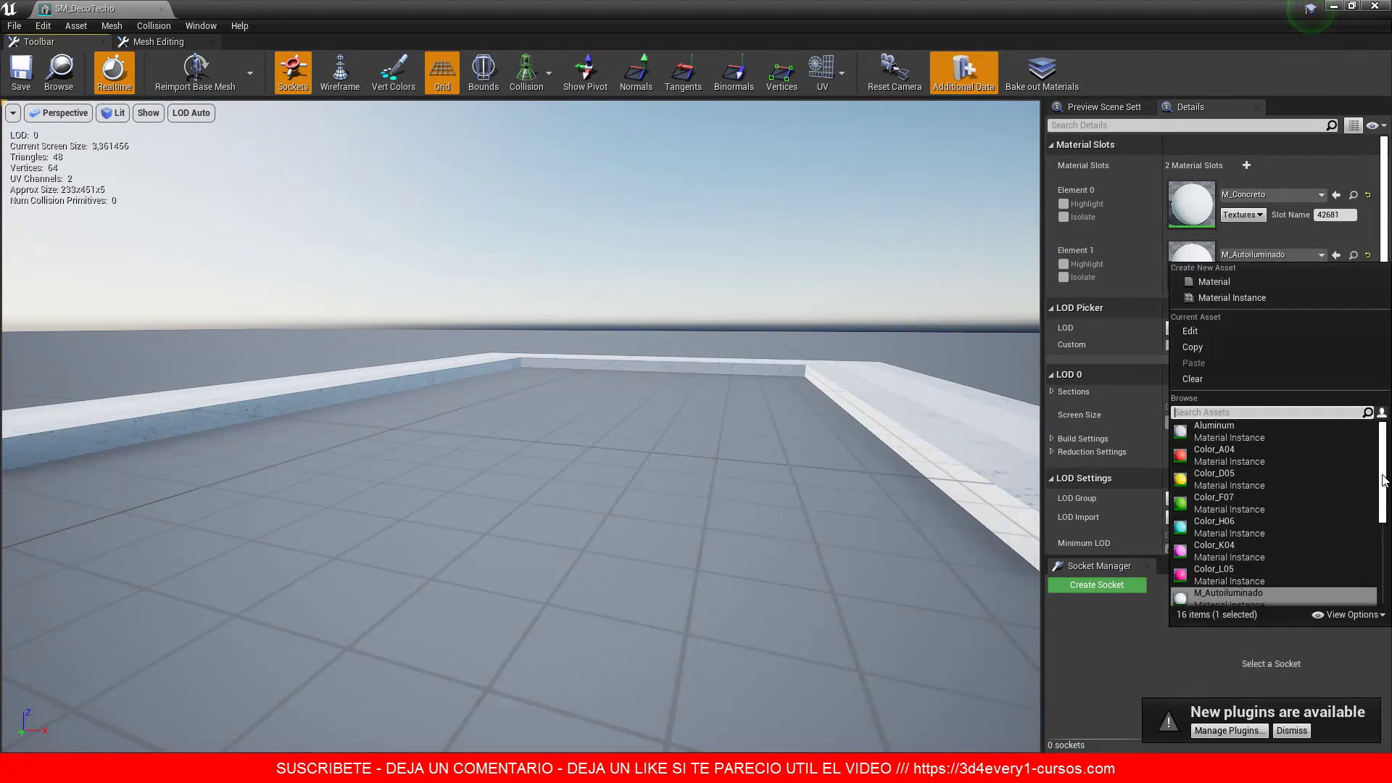
pyautogui.moveTo(1383, 471); pyautogui.dragTo(1388, 544)
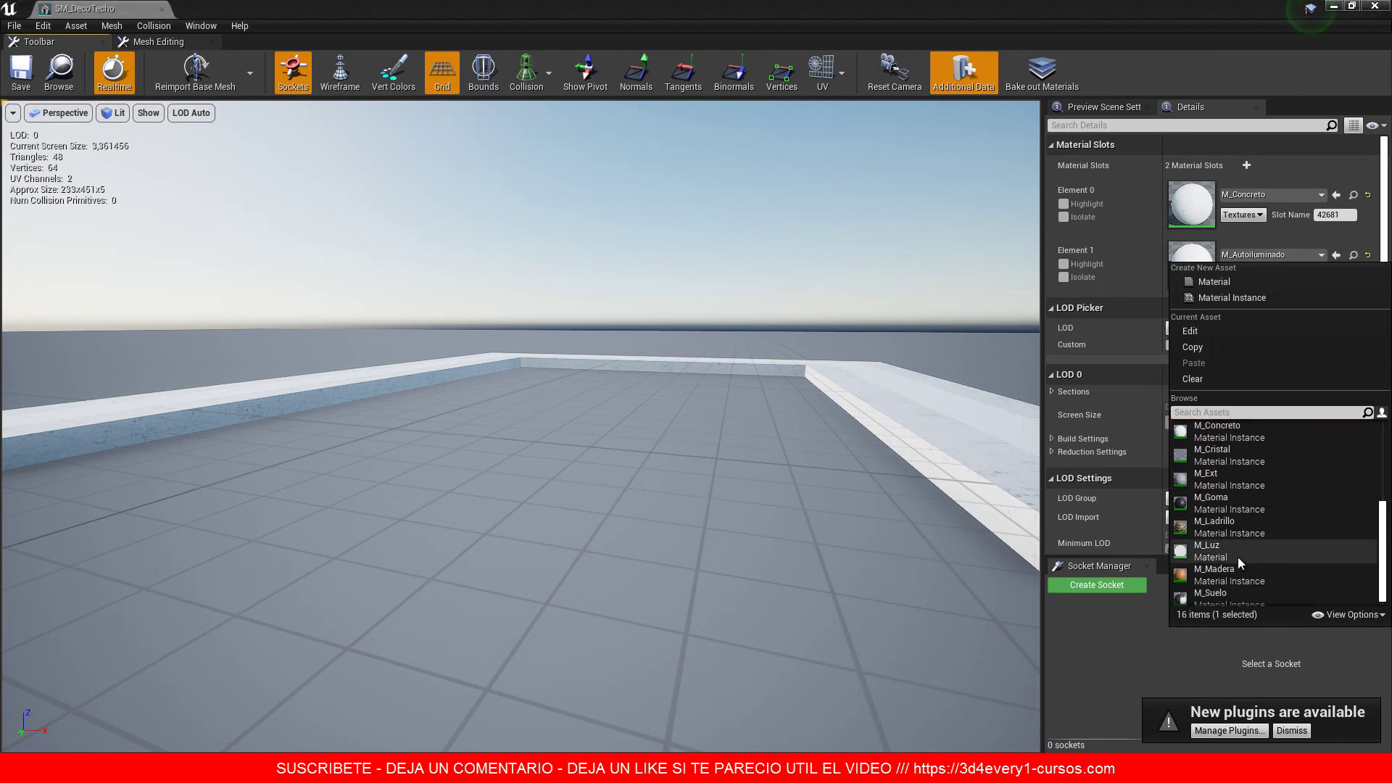
pyautogui.click(1218, 565)
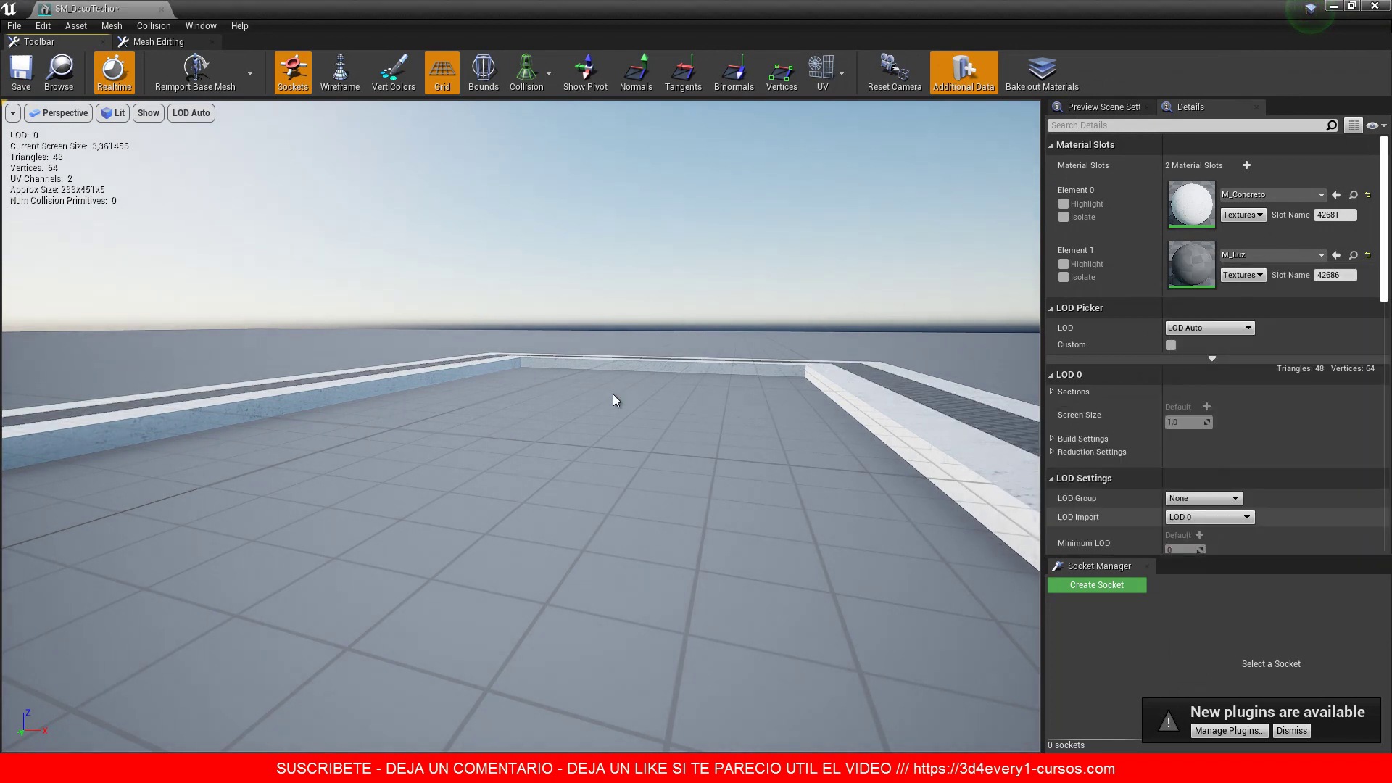
pyautogui.click(13, 77)
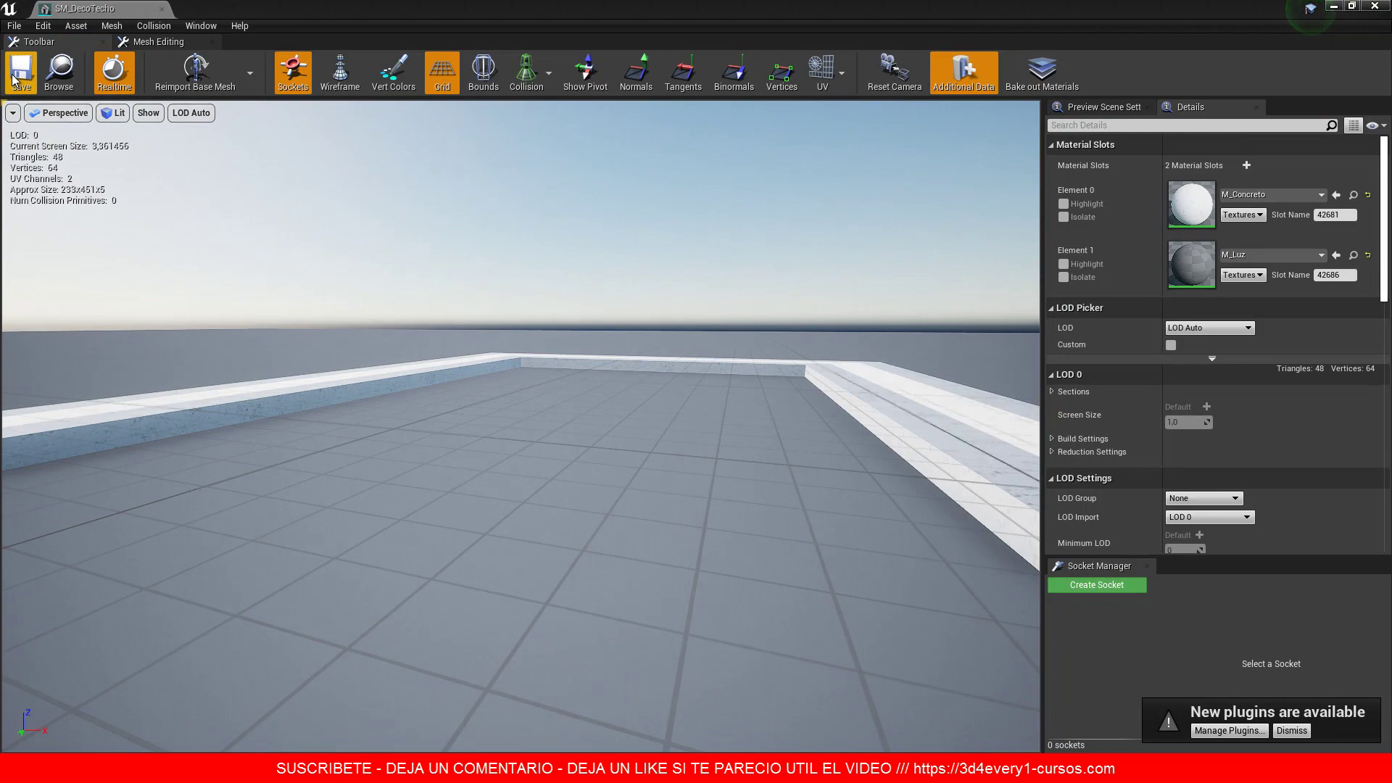
pyautogui.click(161, 9)
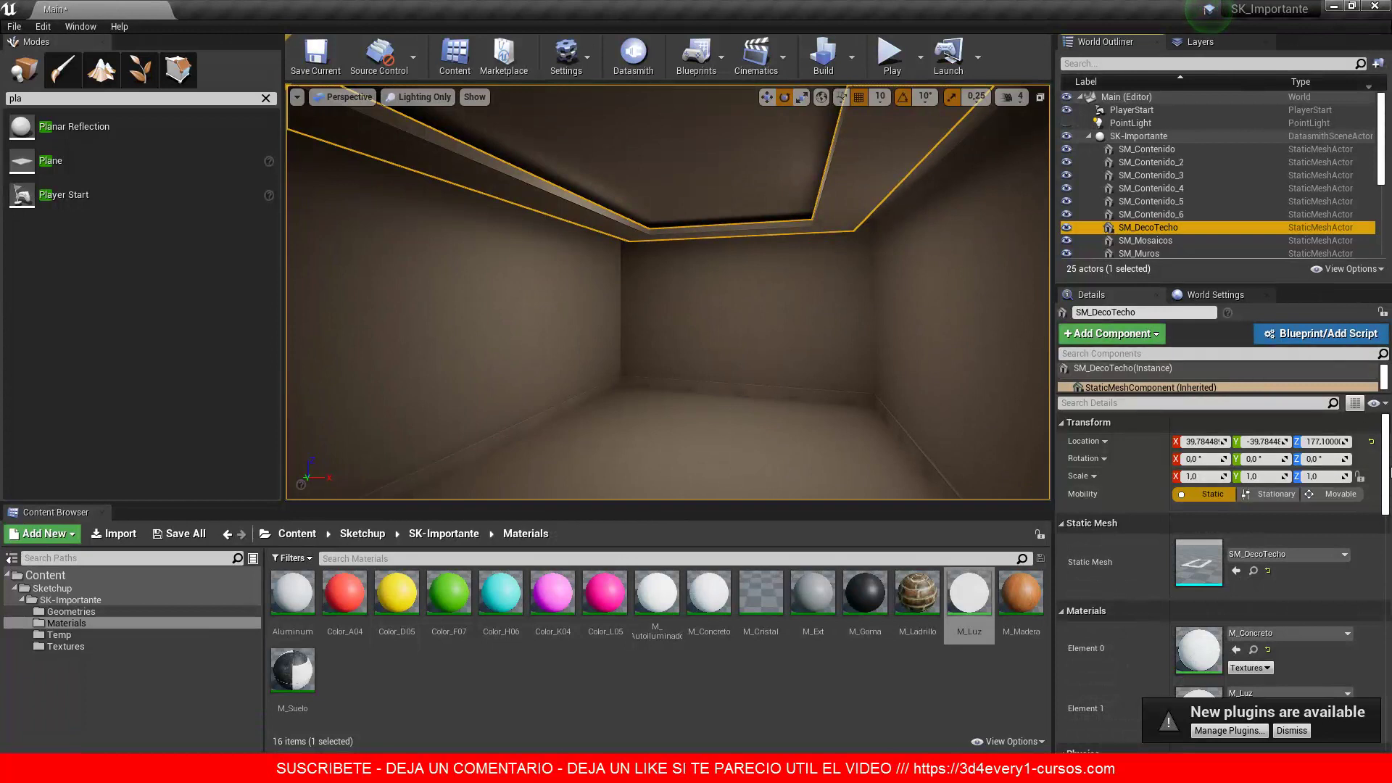
# Step: Enable Use Emissive for Static Lighting in SM_DecoTecho's Lightmass settings
pyautogui.scroll(-2, 1388, 490)
pyautogui.moveTo(1388, 491); pyautogui.dragTo(1387, 609)
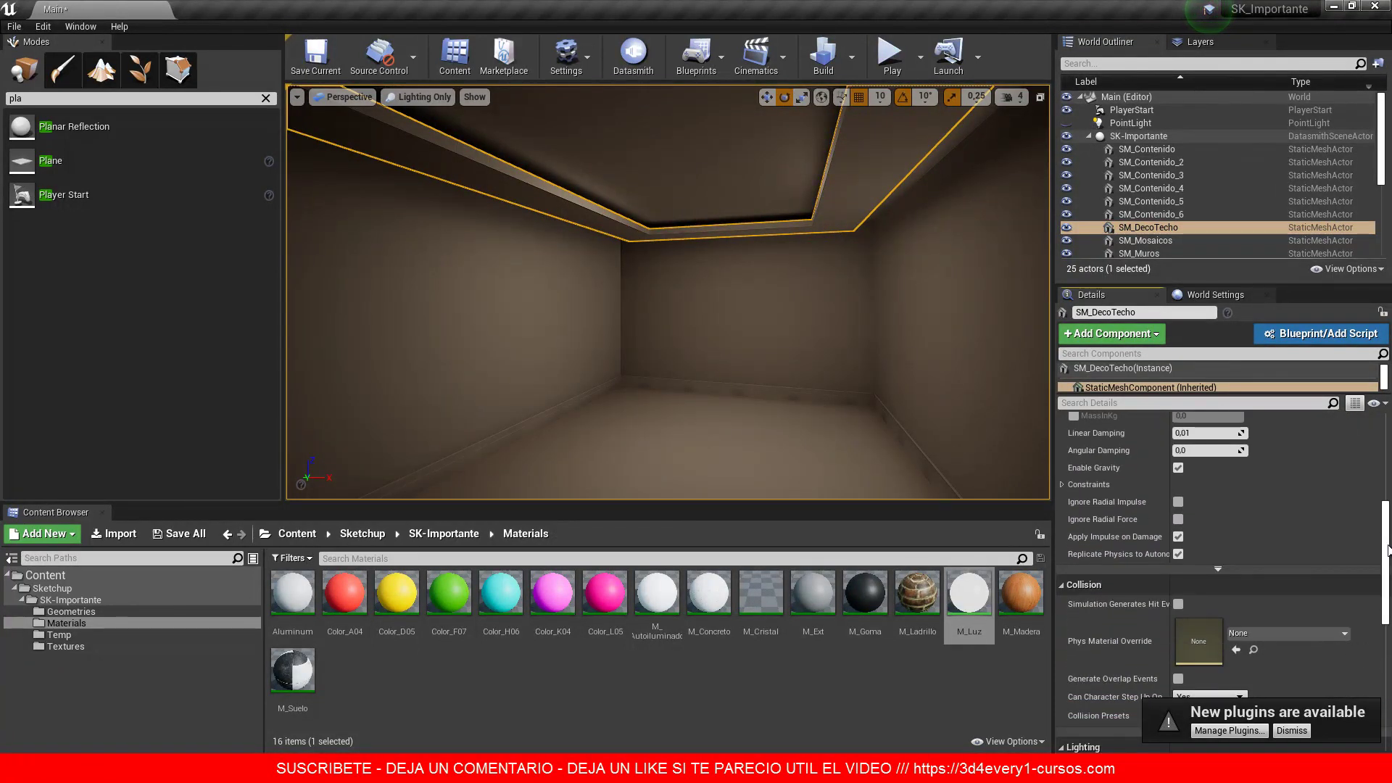
pyautogui.scroll(-2, 1060, 595)
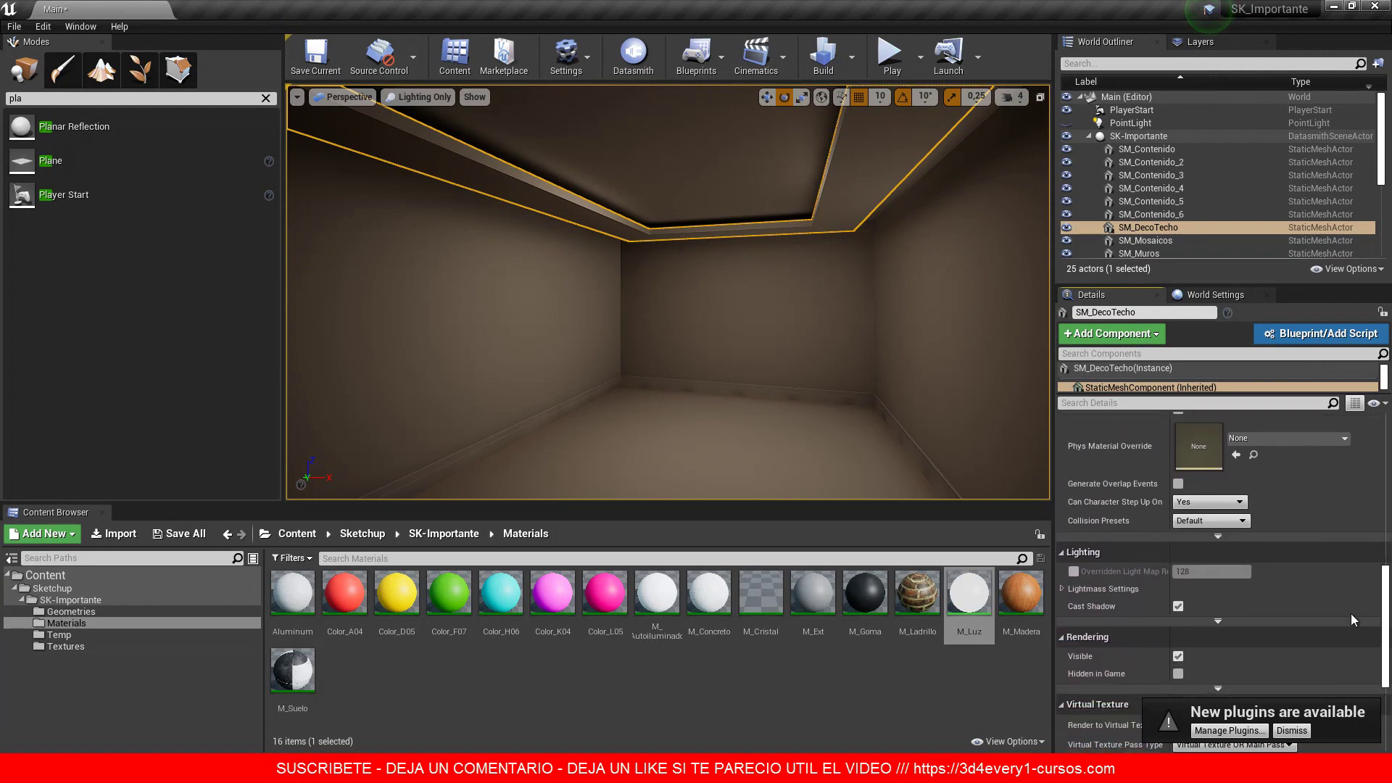
pyautogui.click(1062, 589)
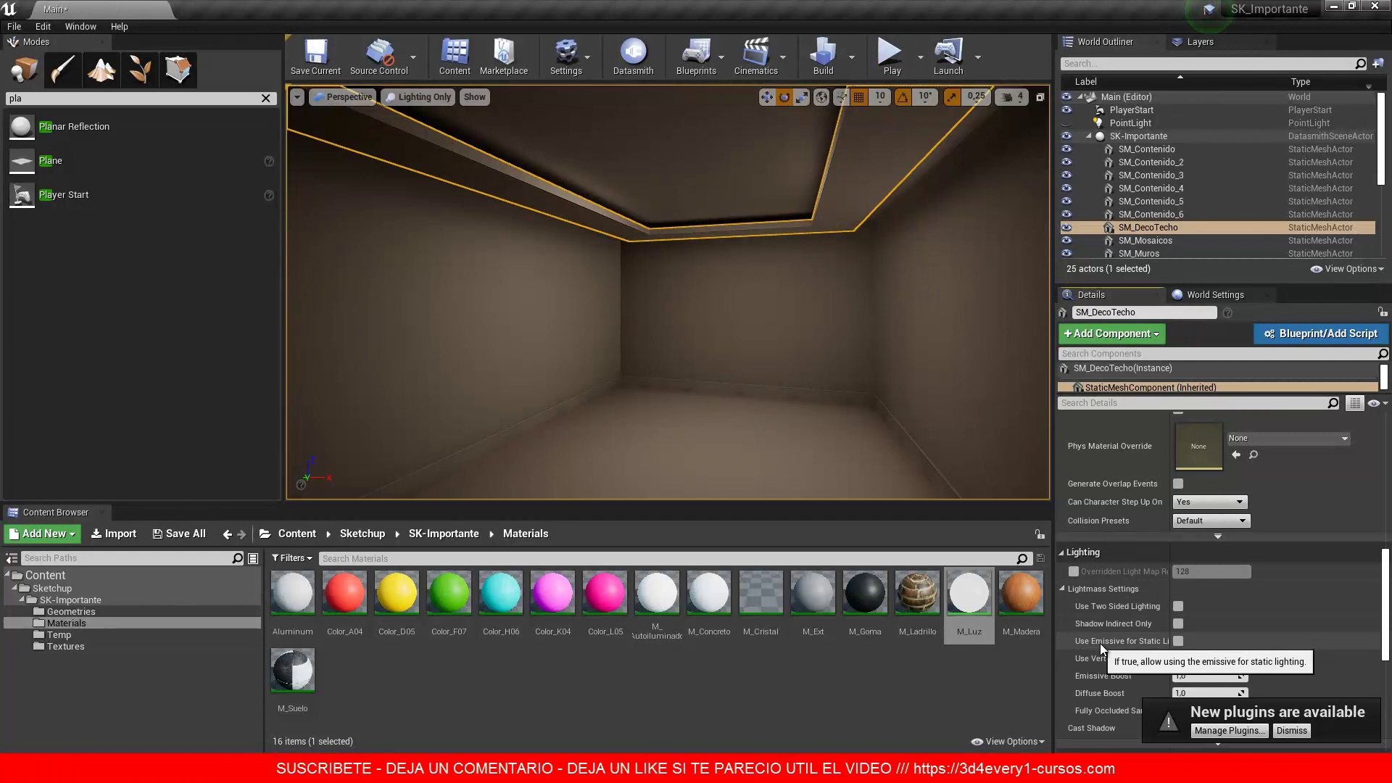
pyautogui.click(1176, 641)
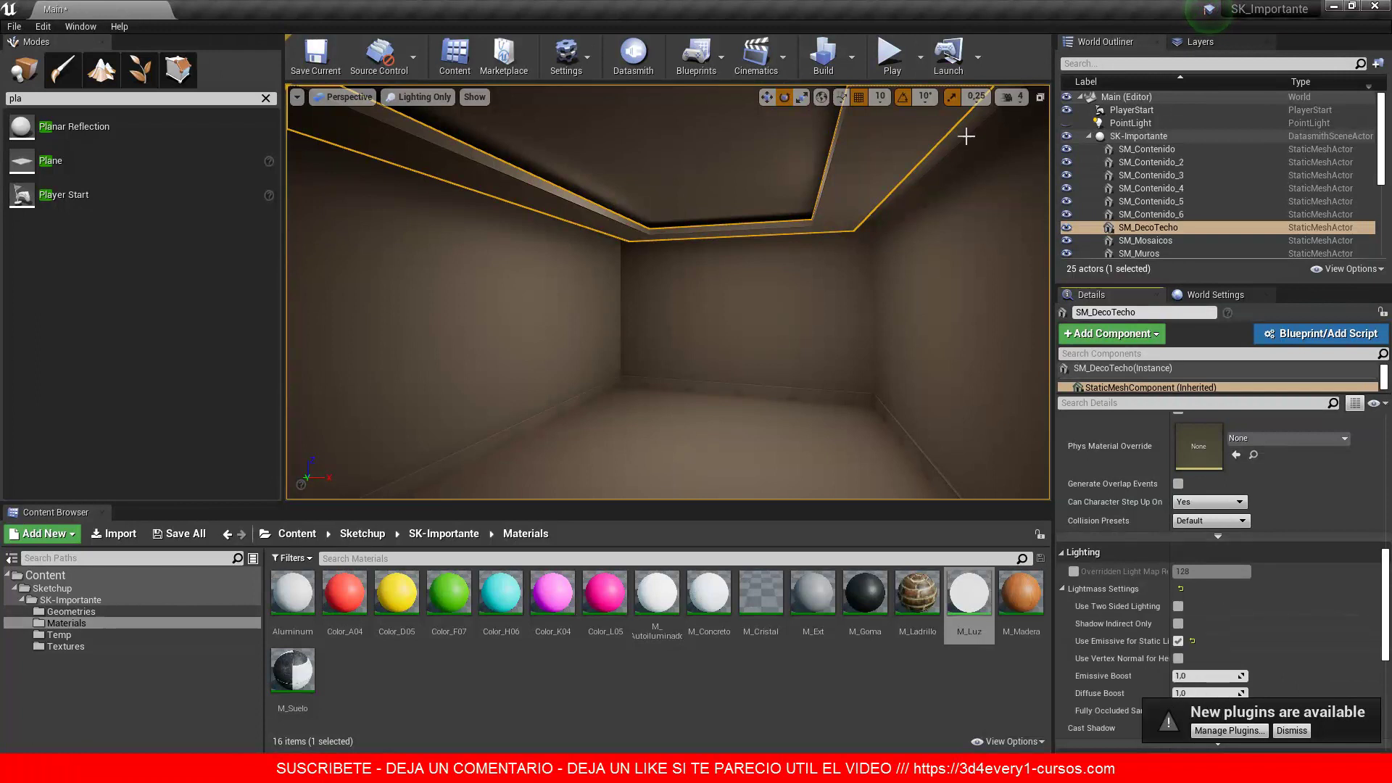
# Step: Run Build Lighting Only to bake the cove glow, then select M_Luz
pyautogui.click(854, 58)
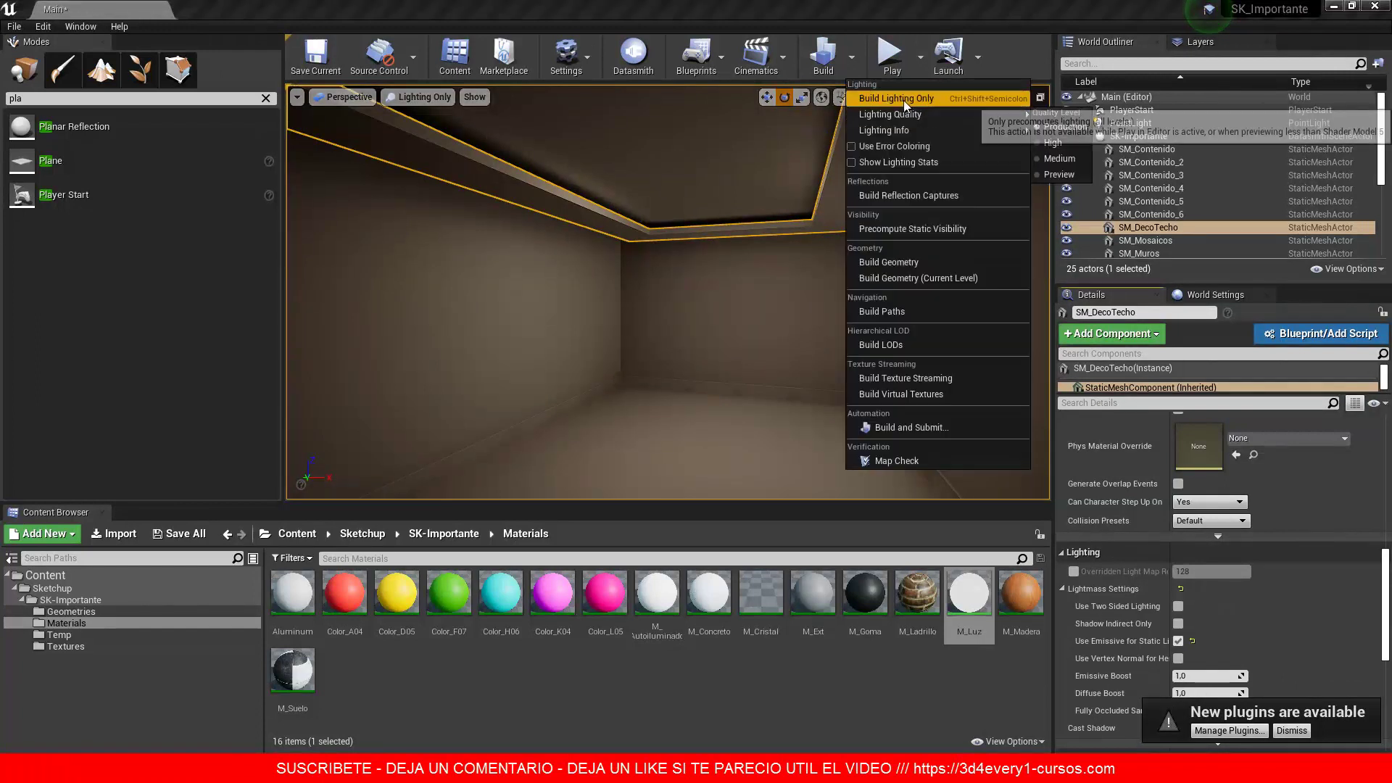
pyautogui.click(906, 99)
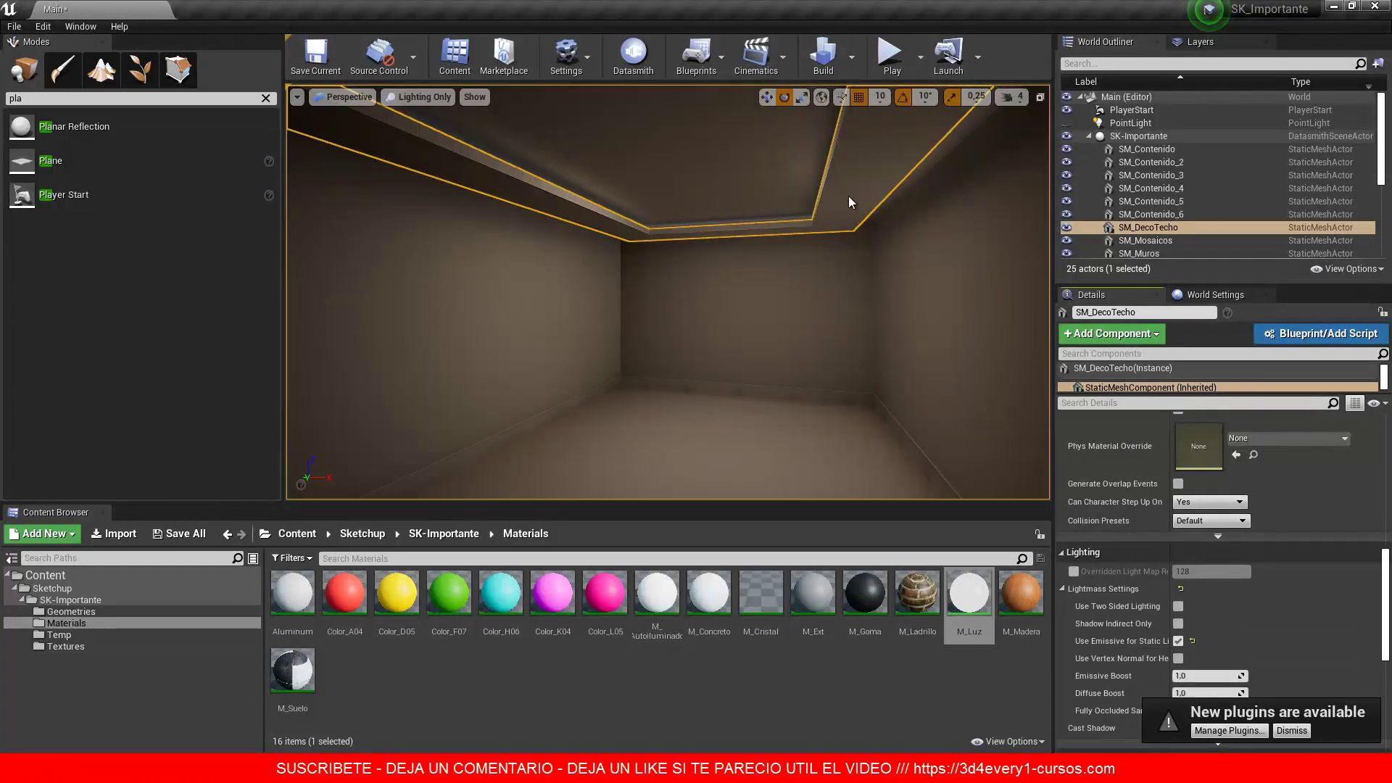
pyautogui.click(973, 596)
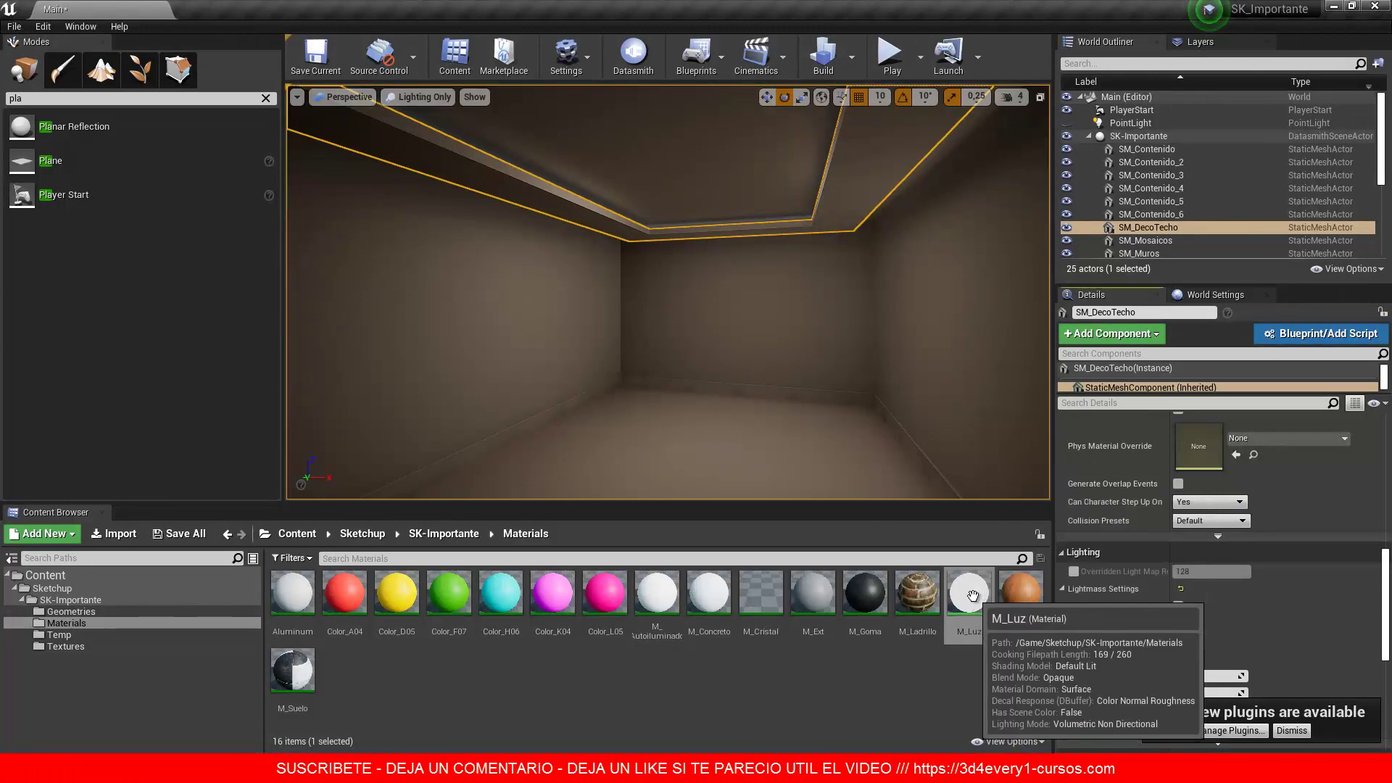
# Step: Raise M_Luz's emissive constant brightness to 10, then save and close the material
pyautogui.doubleClick(969, 592)
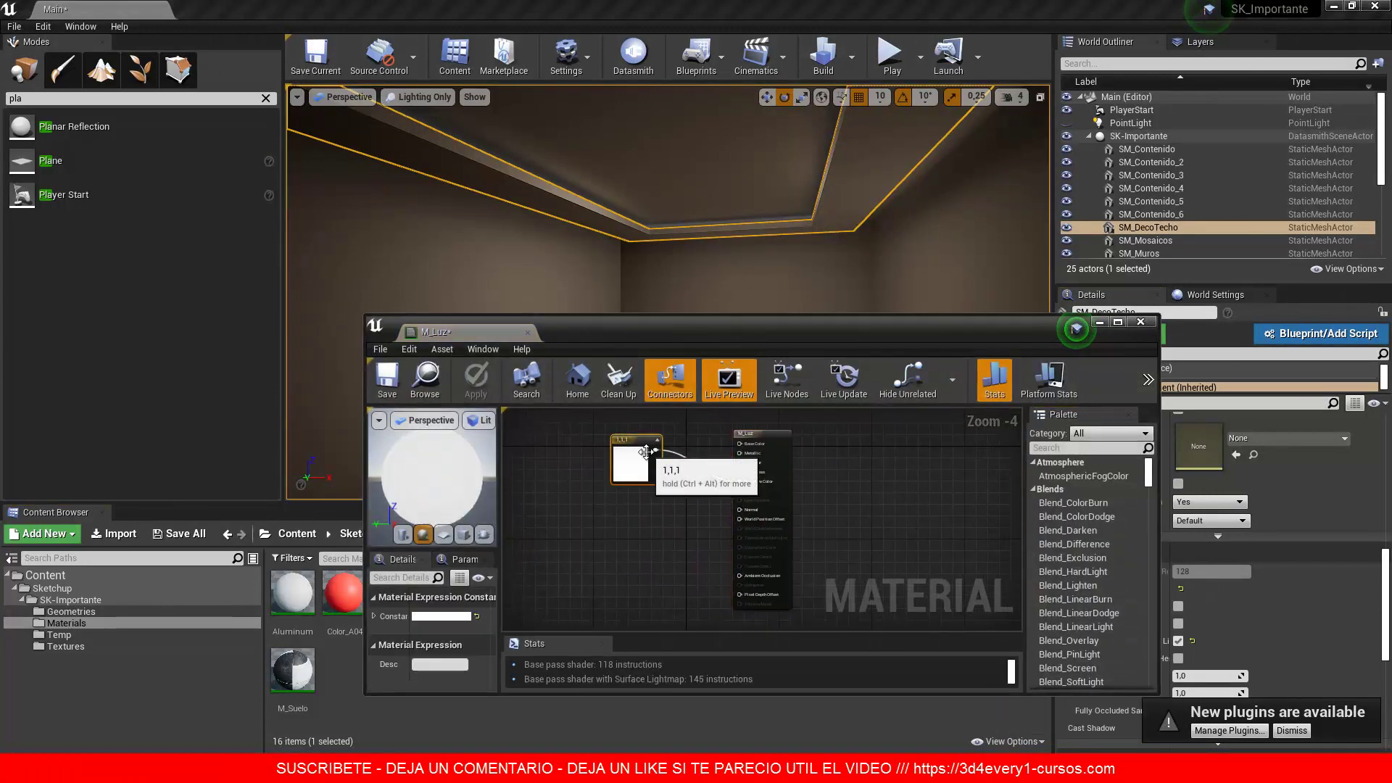
pyautogui.doubleClick(634, 464)
pyautogui.click(852, 631)
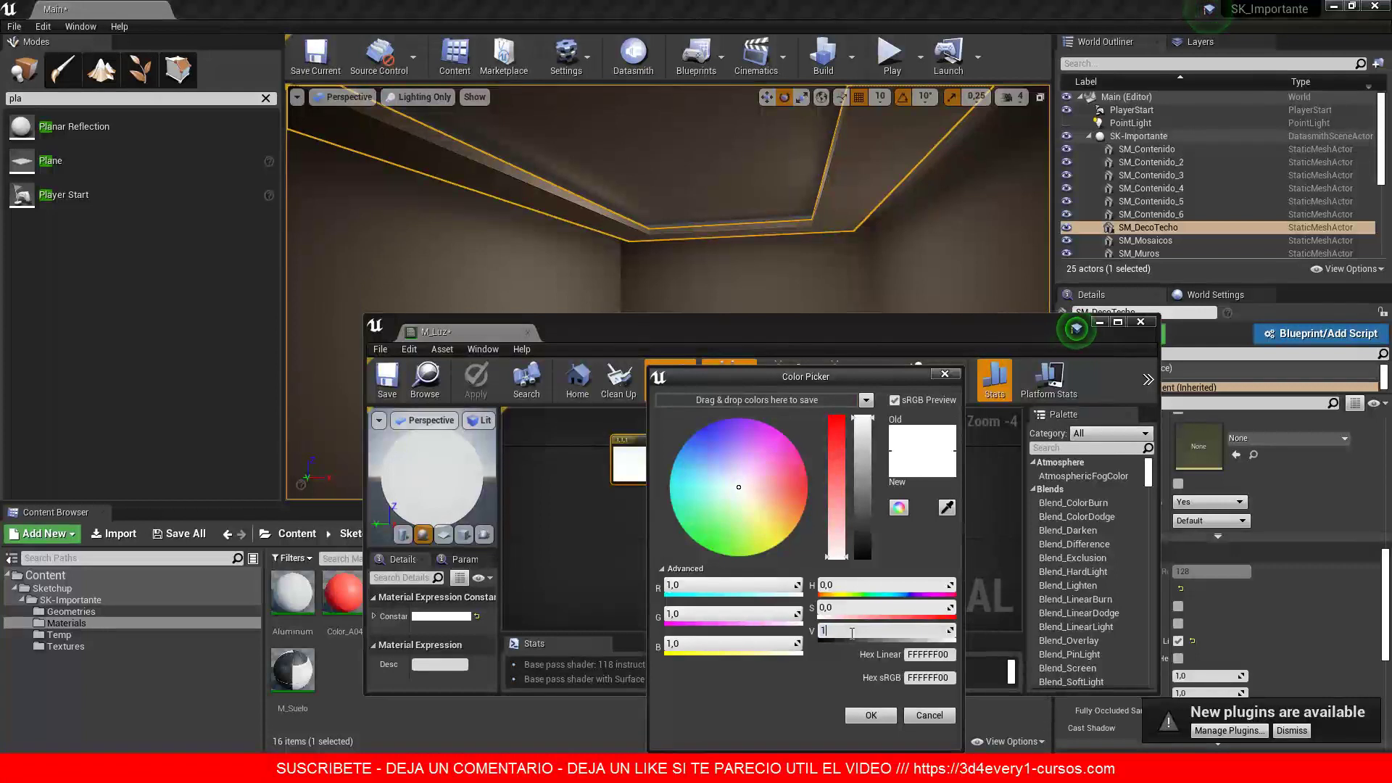
pyautogui.write('10')
pyautogui.click(871, 715)
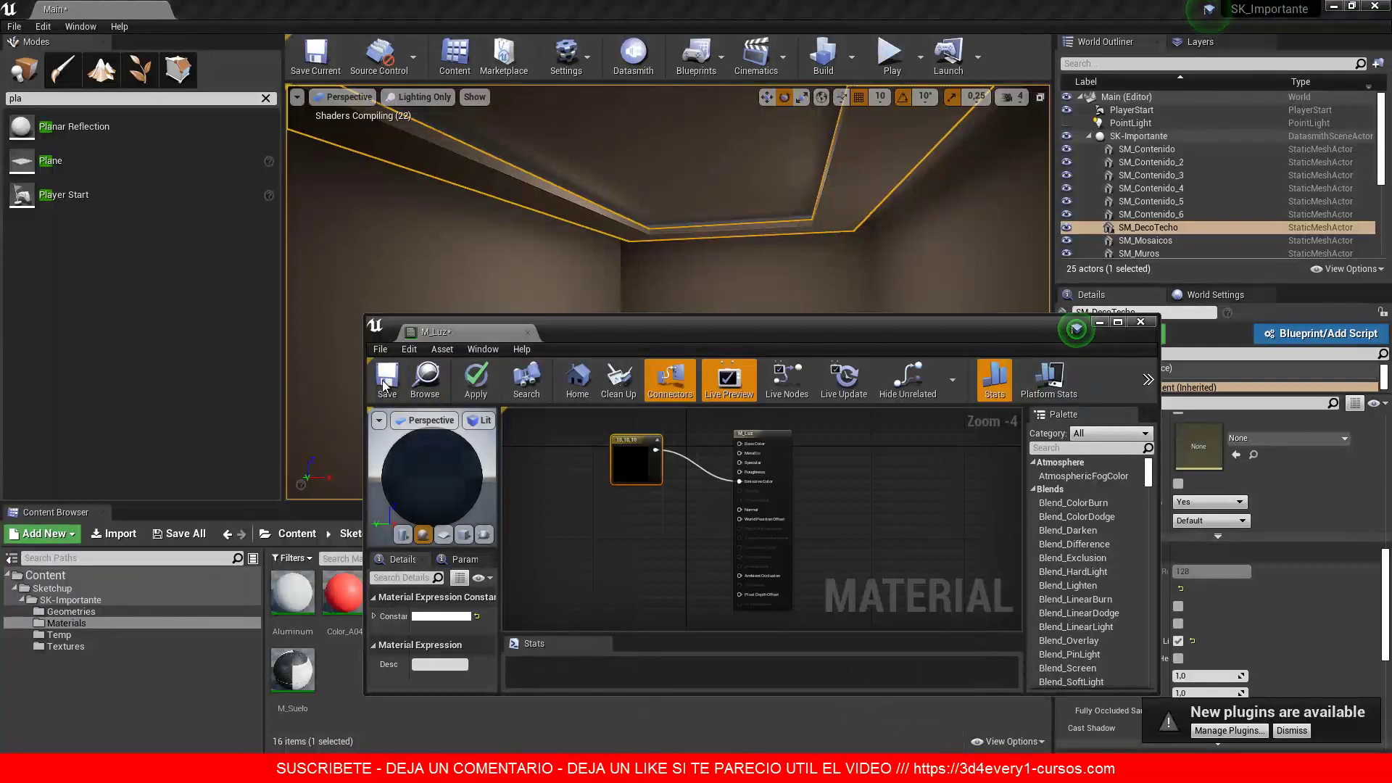
pyautogui.hotkey('ctrl', 's')
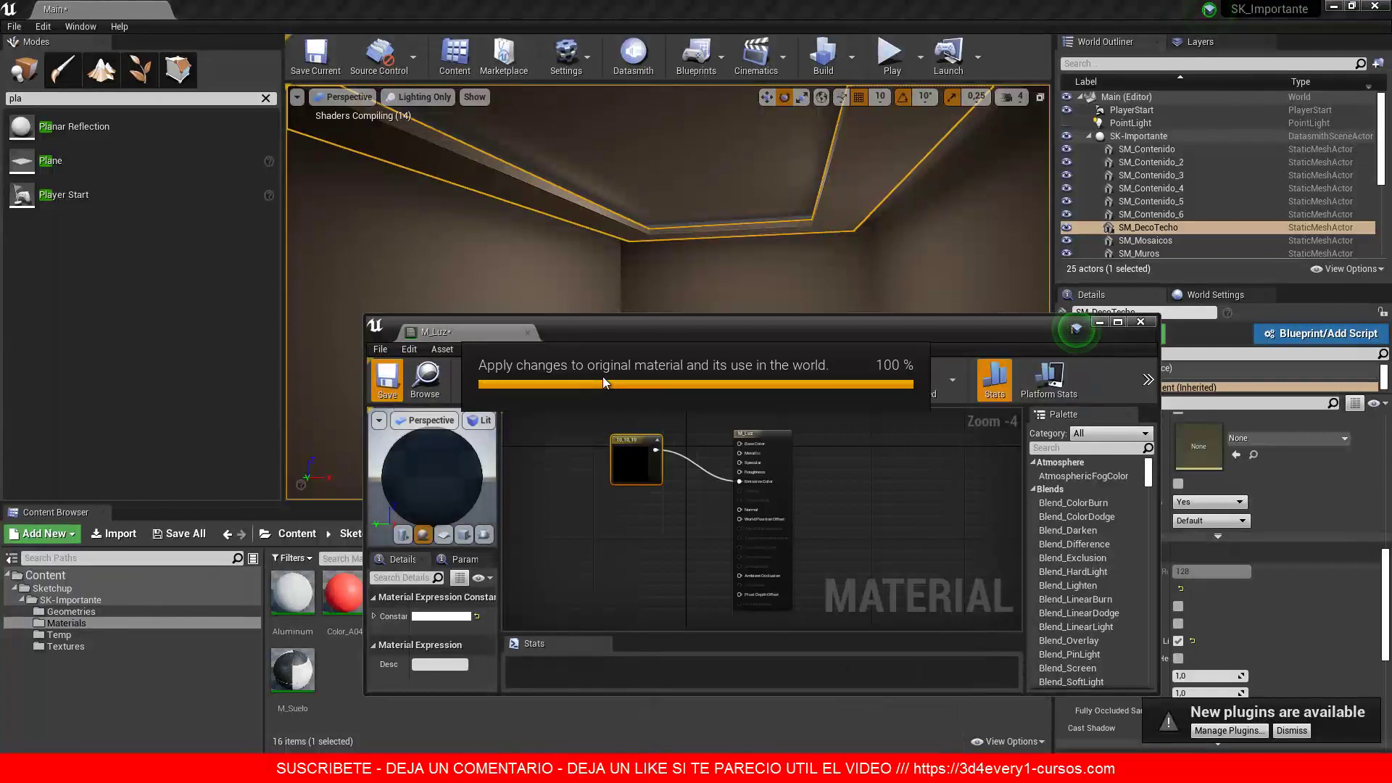
pyautogui.click(1141, 323)
# Step: Rebuild the level's lighting only, then switch the PointLight on in the World Outliner
pyautogui.click(852, 58)
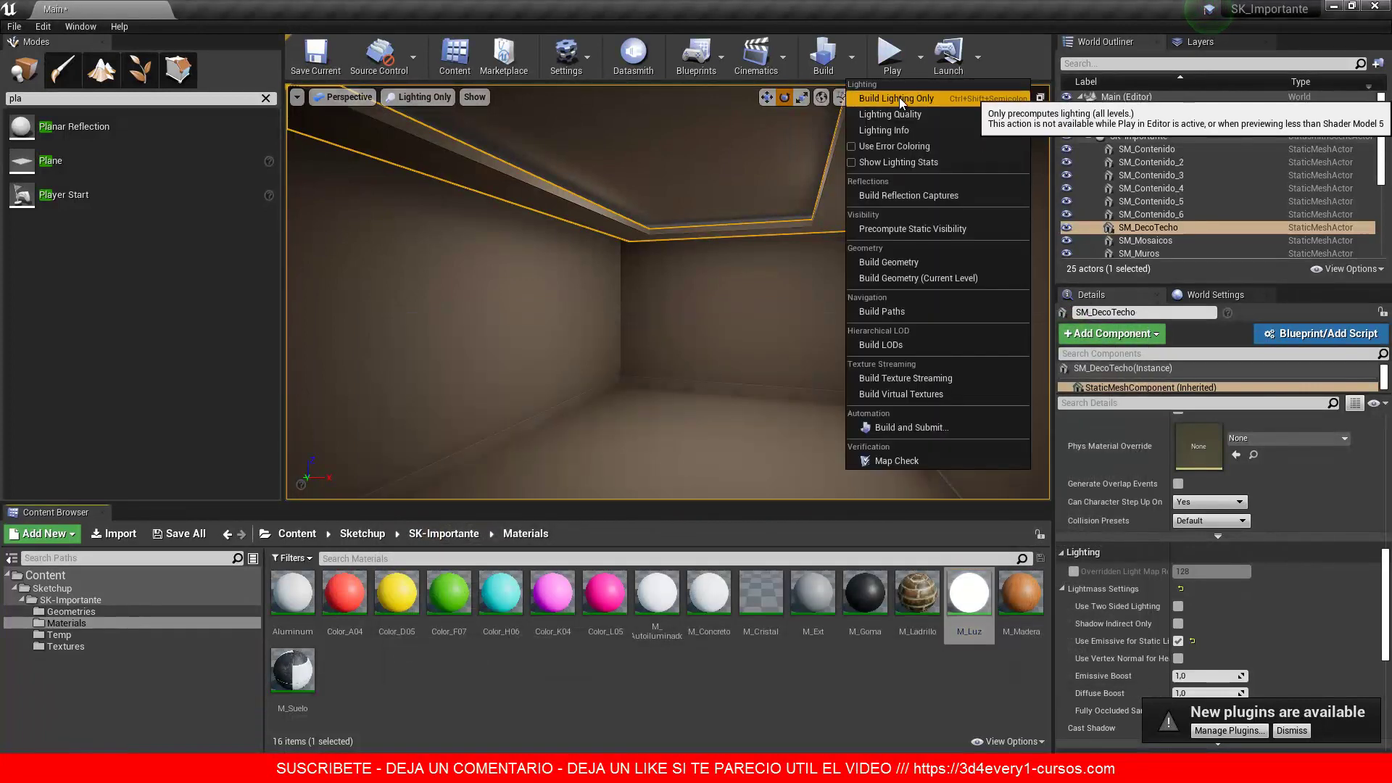
pyautogui.click(900, 97)
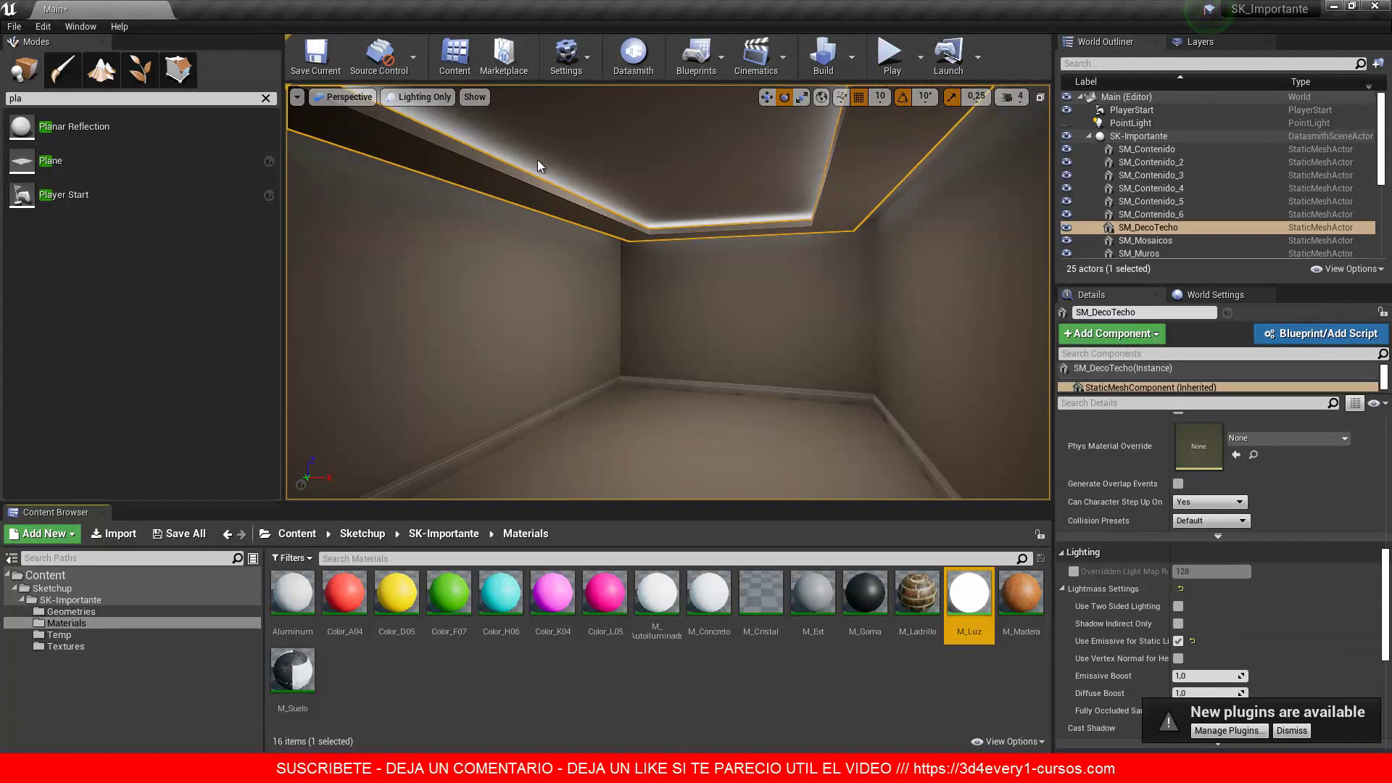
pyautogui.click(1066, 123)
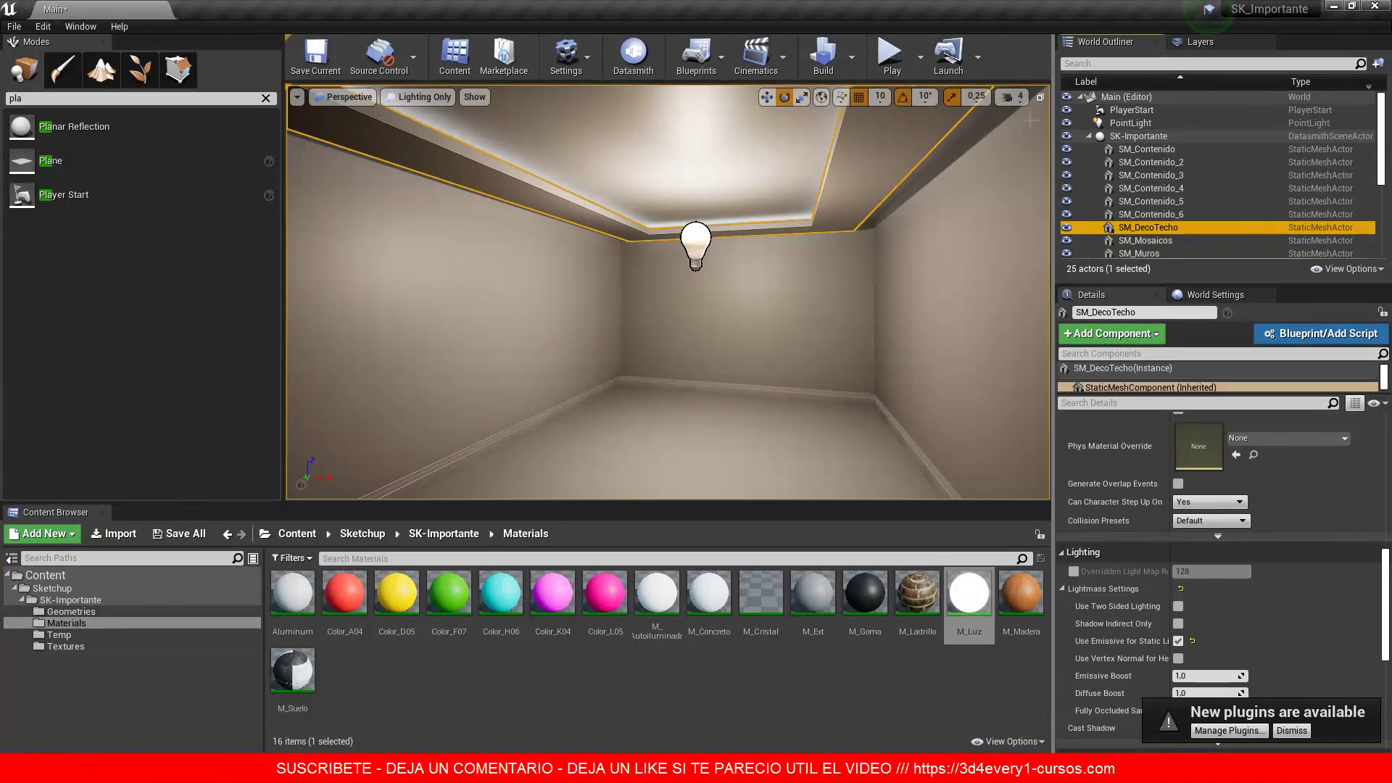
# Step: Hide the PointLight to compare, then leave it visible again
pyautogui.click(1067, 123)
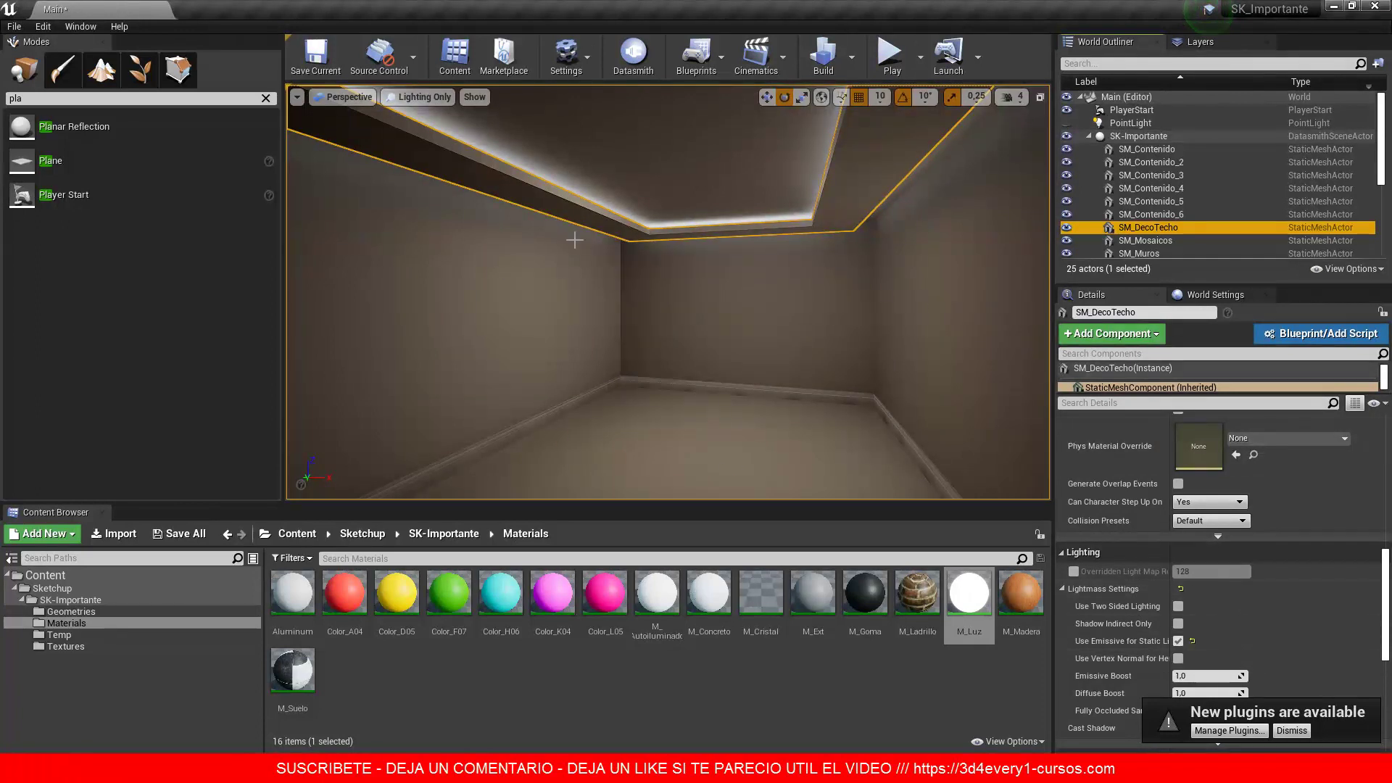
pyautogui.click(1067, 123)
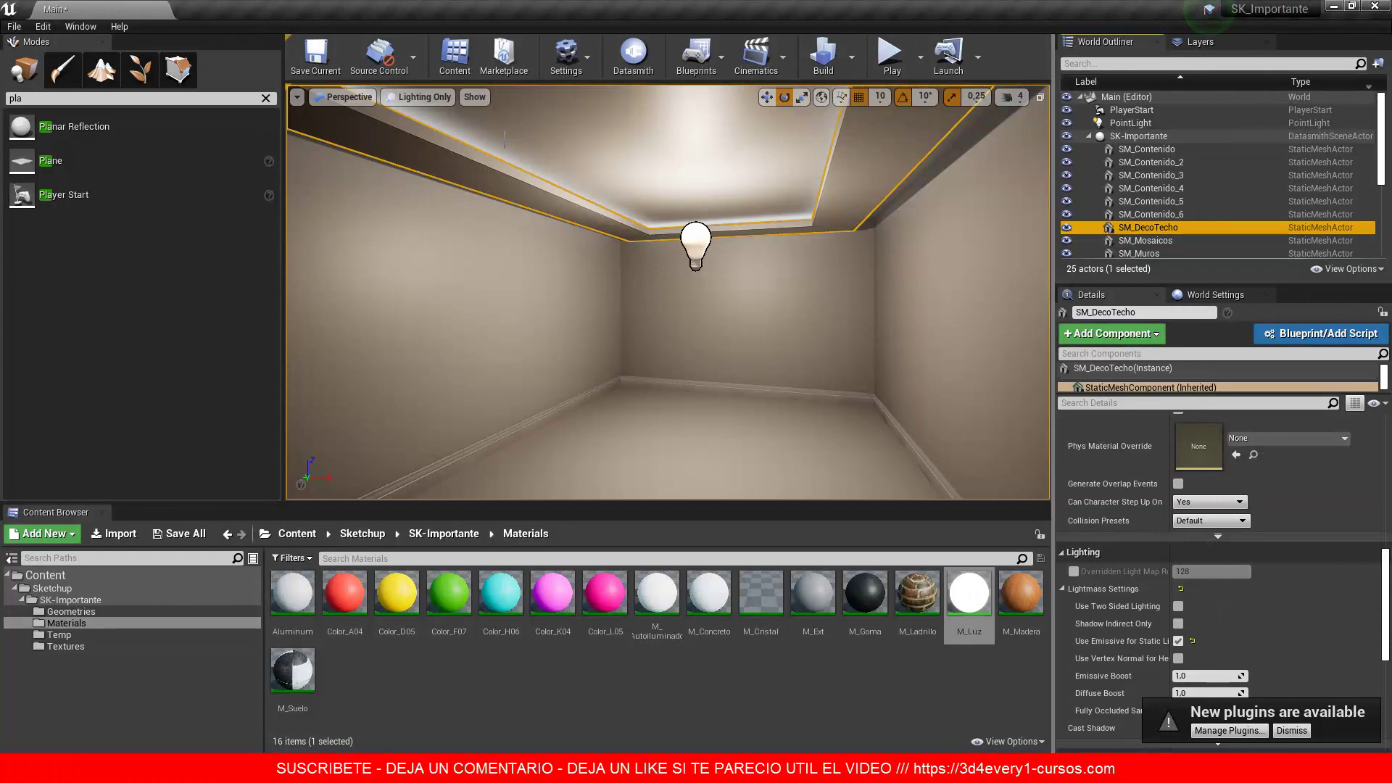
pyautogui.click(785, 192)
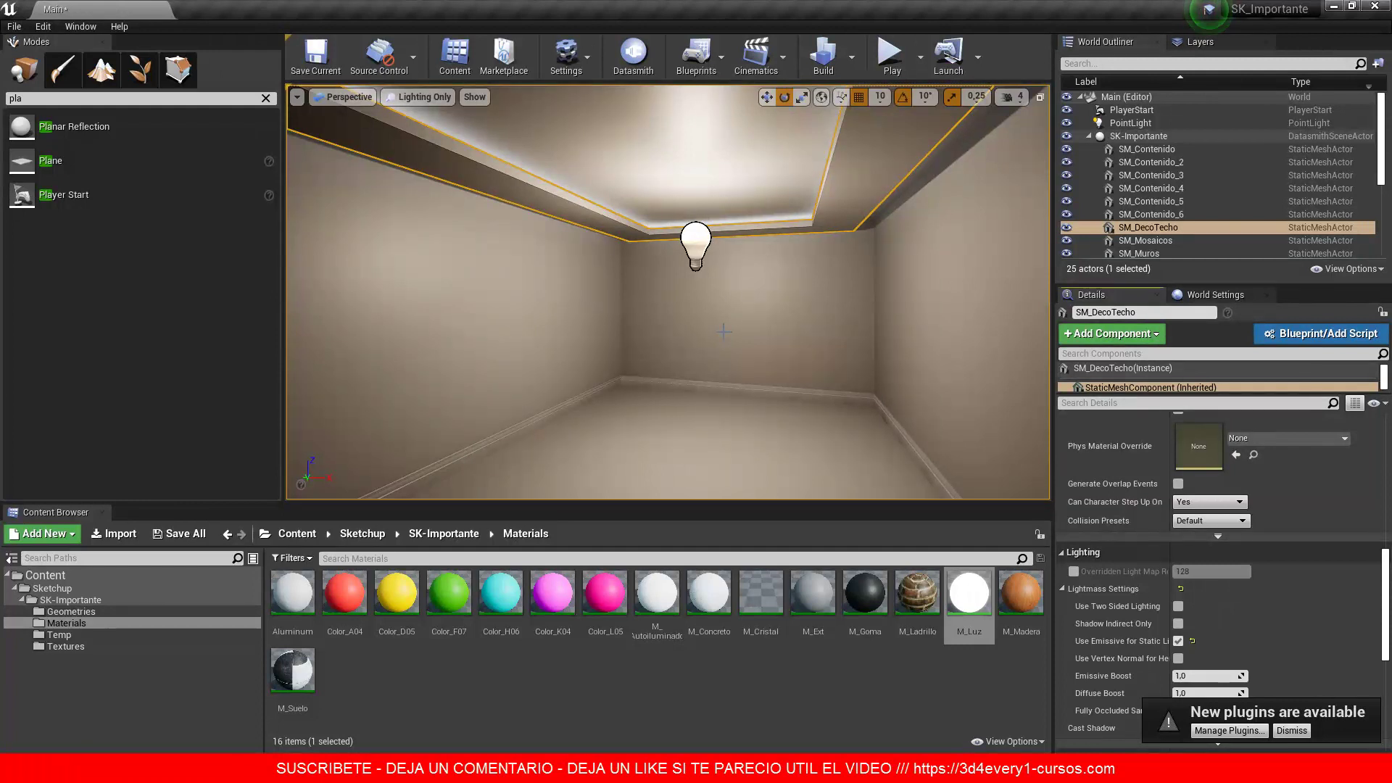
pyautogui.hotkey('alt', 'p')
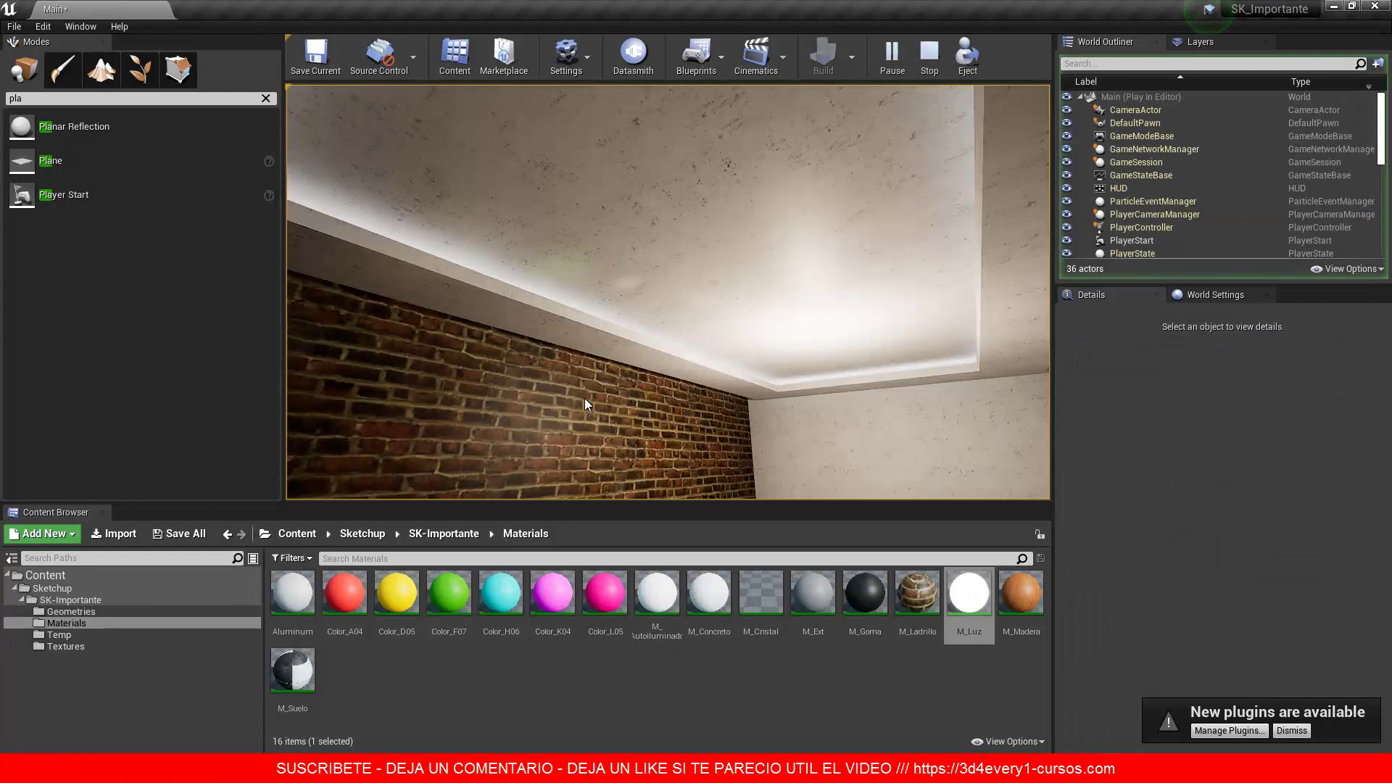
pyautogui.moveTo(750, 440)
pyautogui.mouseDown()
pyautogui.moveTo(759, 499)
pyautogui.moveTo(697, 487)
pyautogui.moveTo(755, 485)
pyautogui.moveTo(767, 467)
pyautogui.mouseUp()
pyautogui.moveTo(707, 476)
pyautogui.mouseDown()
pyautogui.moveTo(764, 452)
pyautogui.moveTo(537, 419)
pyautogui.moveTo(739, 428)
pyautogui.moveTo(683, 360)
pyautogui.moveTo(641, 402)
pyautogui.mouseUp()
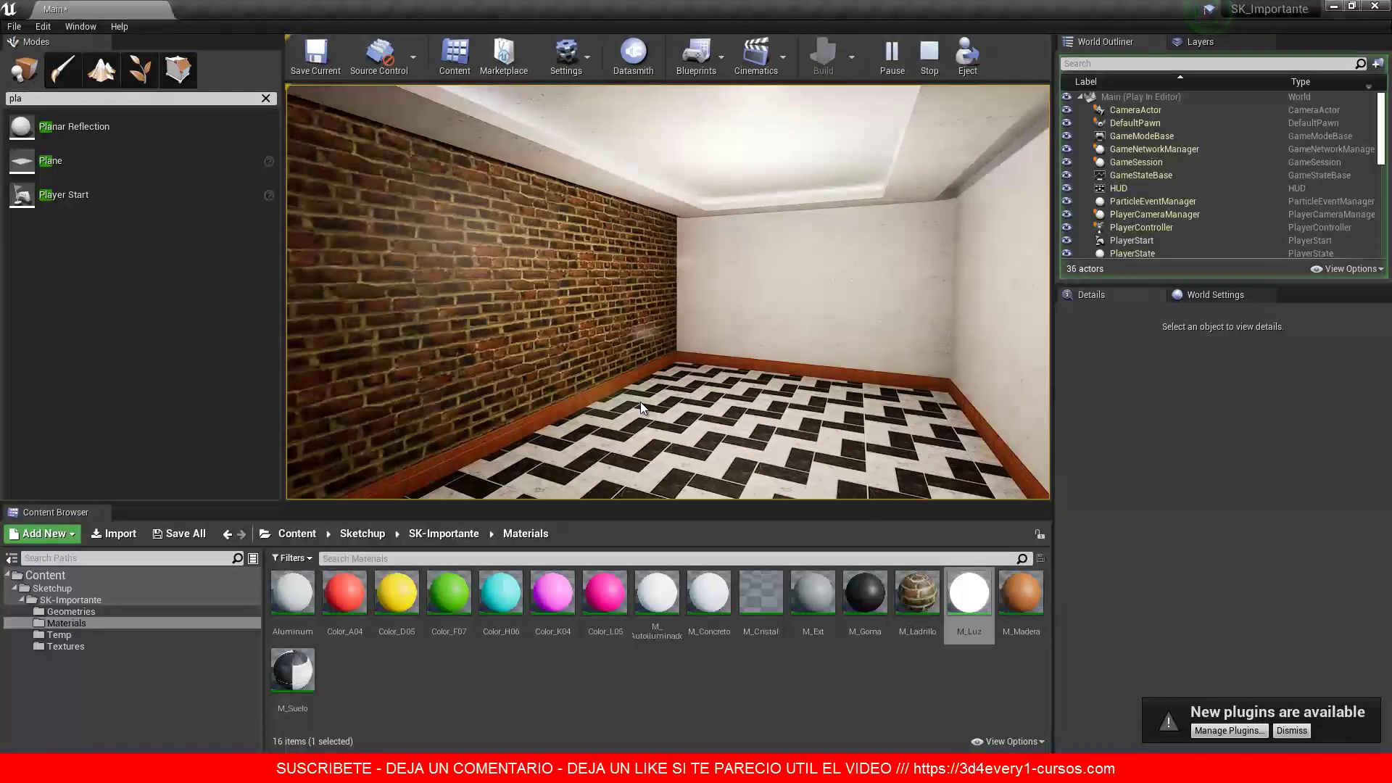
pyautogui.press('Escape')
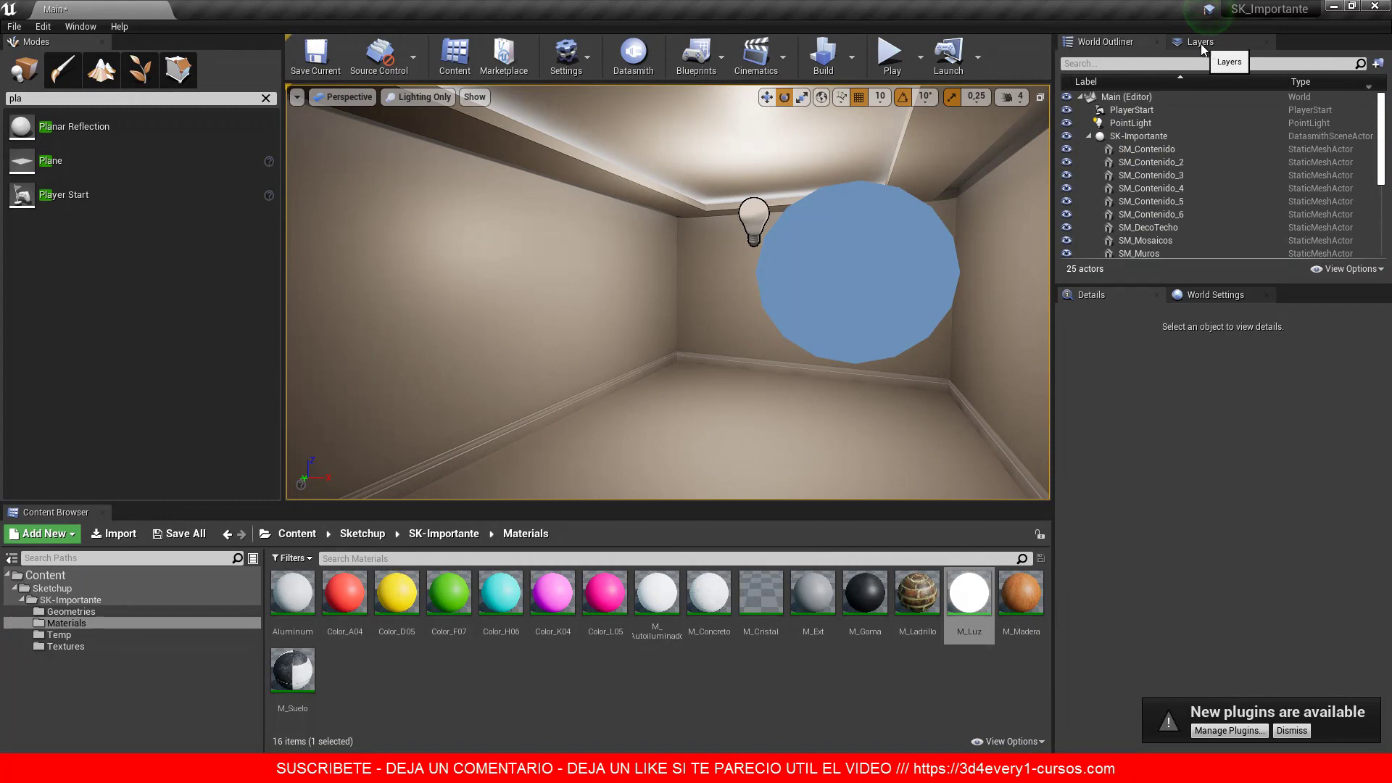
# Step: Select the Contenido layer's pillars and enable Cast Shadow and Visible in Details
pyautogui.click(1190, 43)
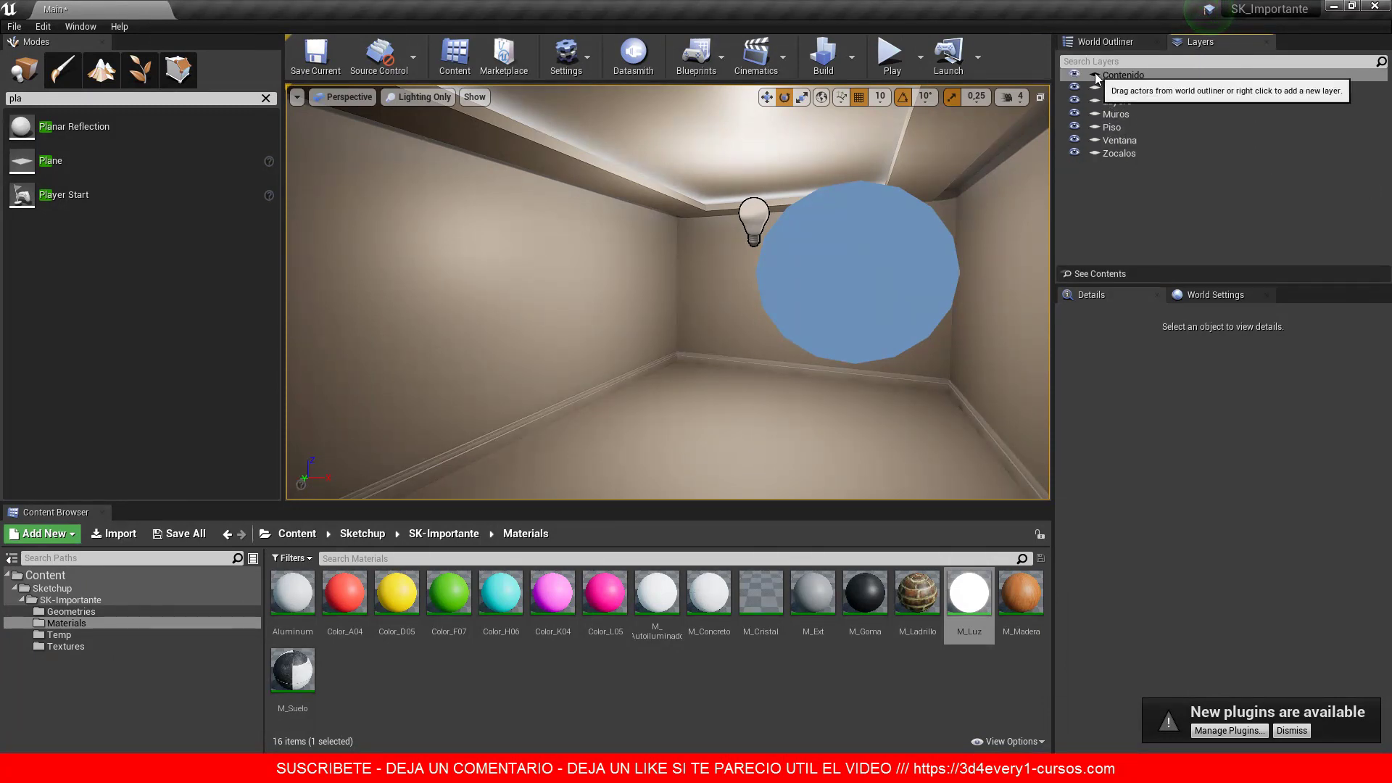
pyautogui.rightClick(1134, 77)
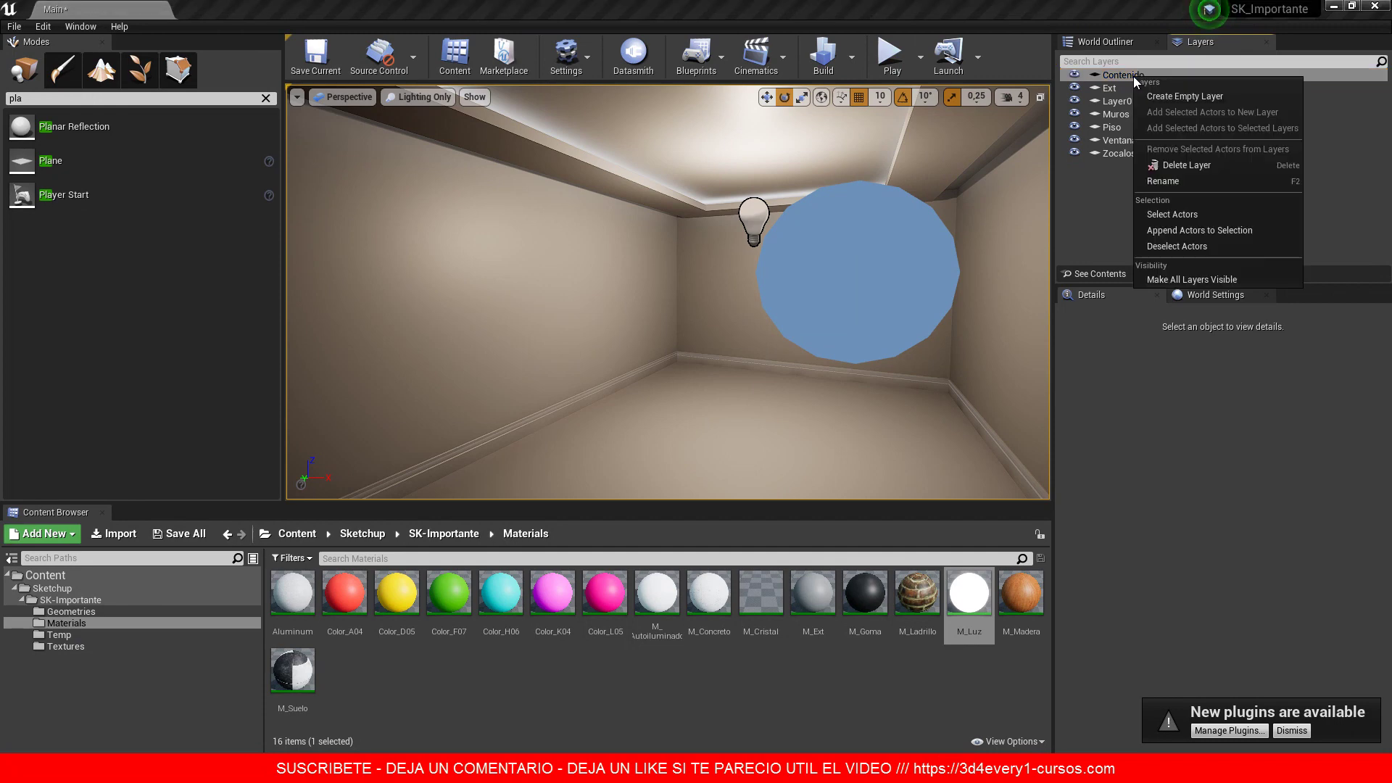
pyautogui.click(1182, 215)
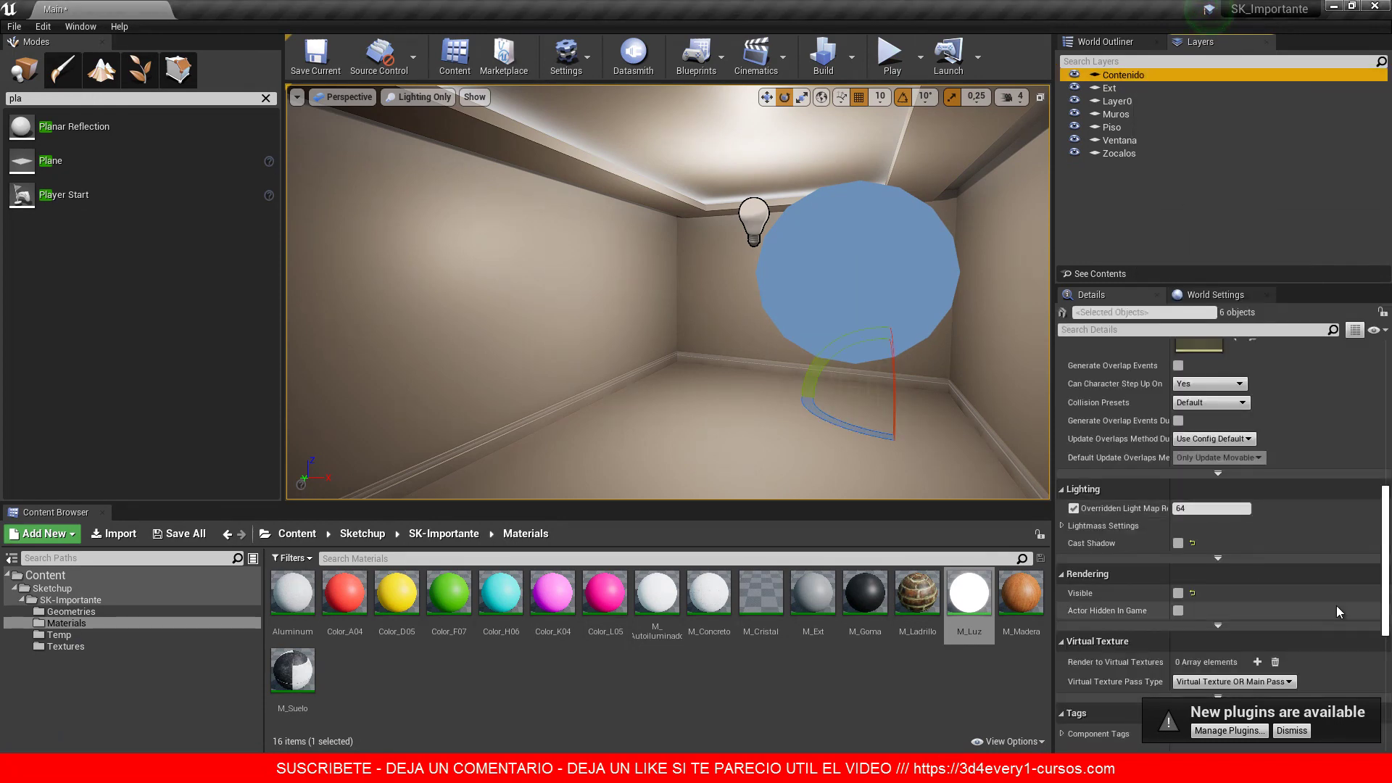
pyautogui.scroll(-5, 1338, 606)
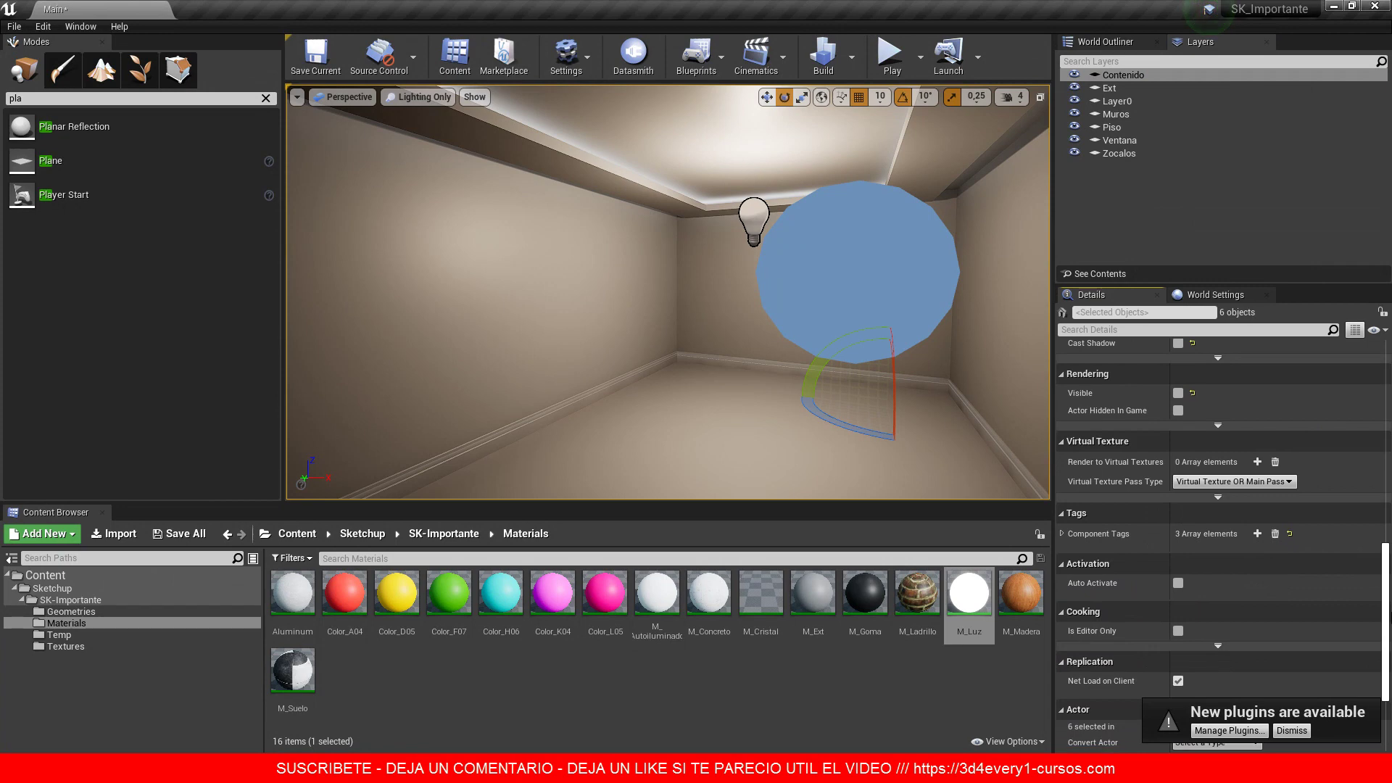
pyautogui.scroll(3, 1201, 614)
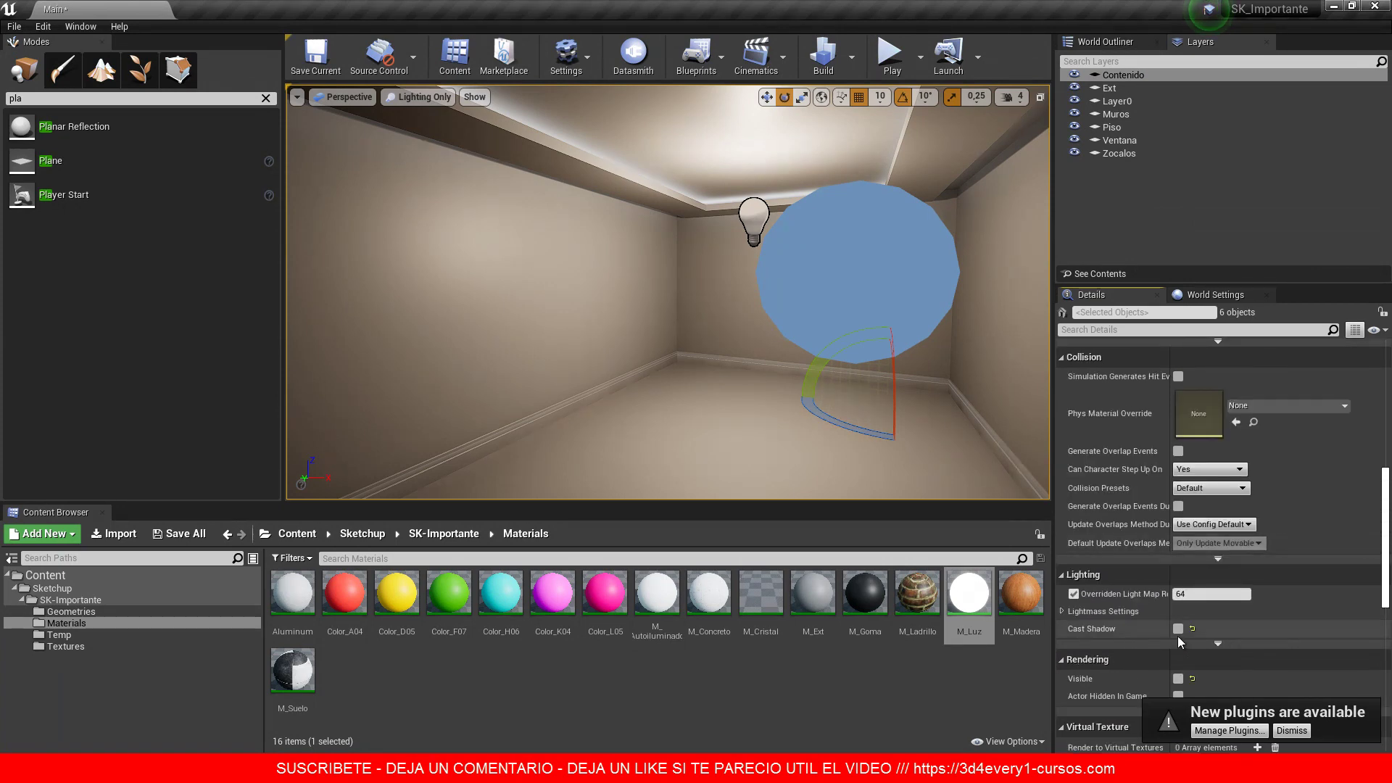
pyautogui.click(1180, 628)
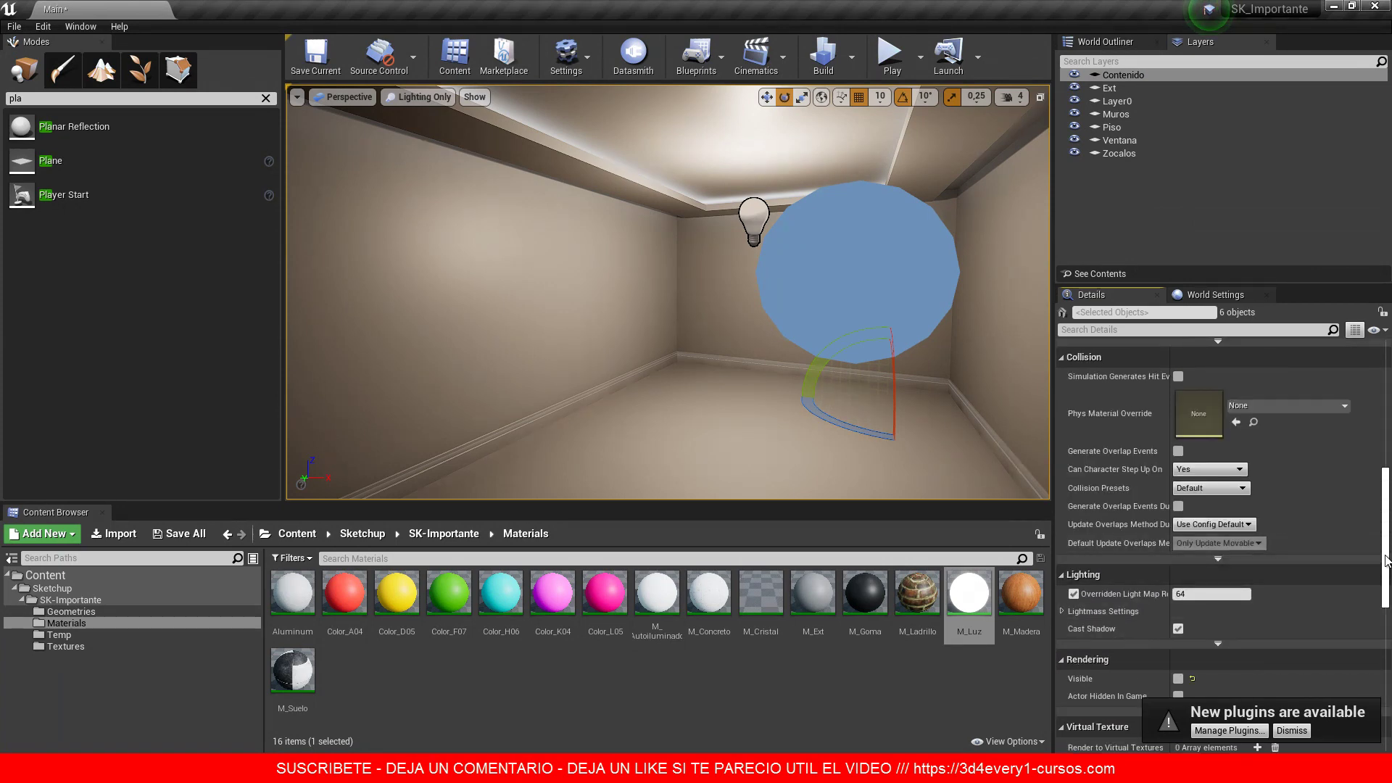
pyautogui.scroll(-2, 1357, 580)
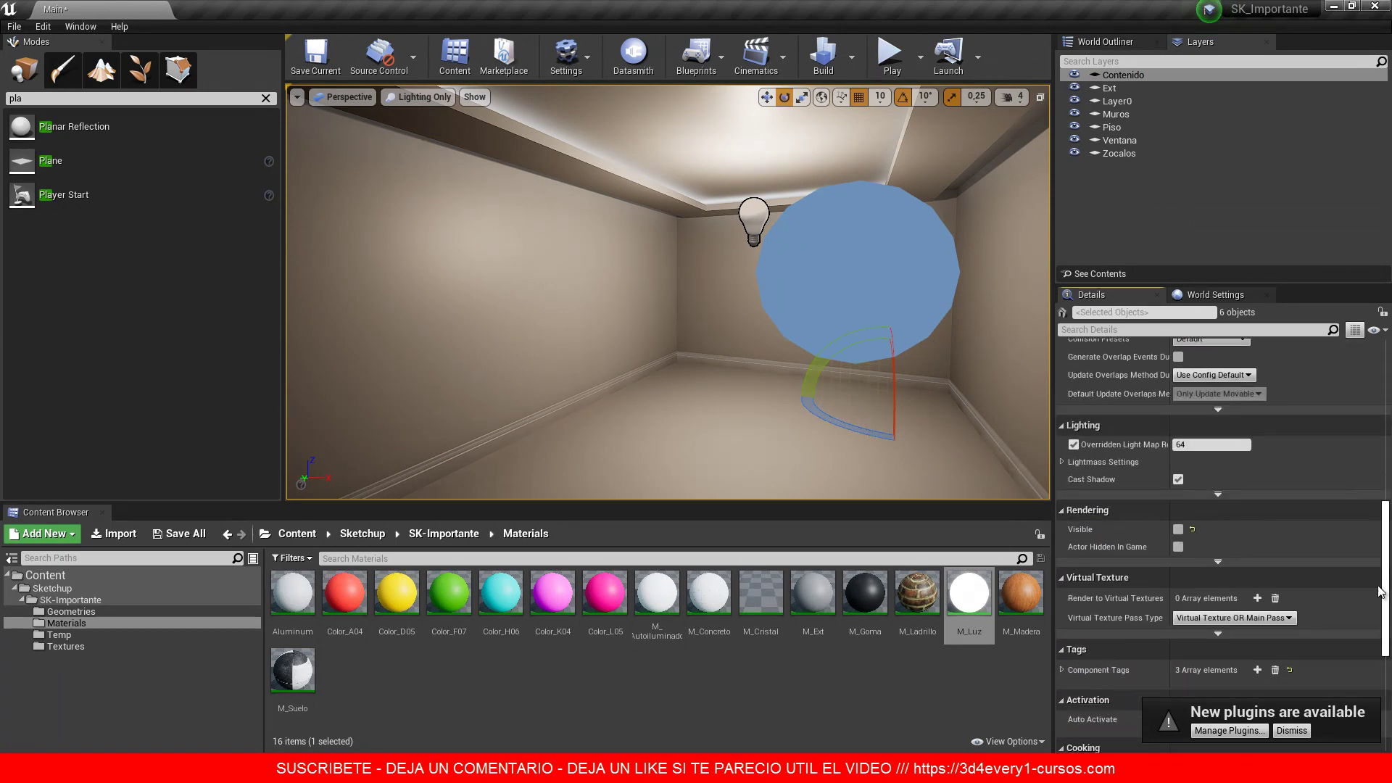
pyautogui.click(1178, 530)
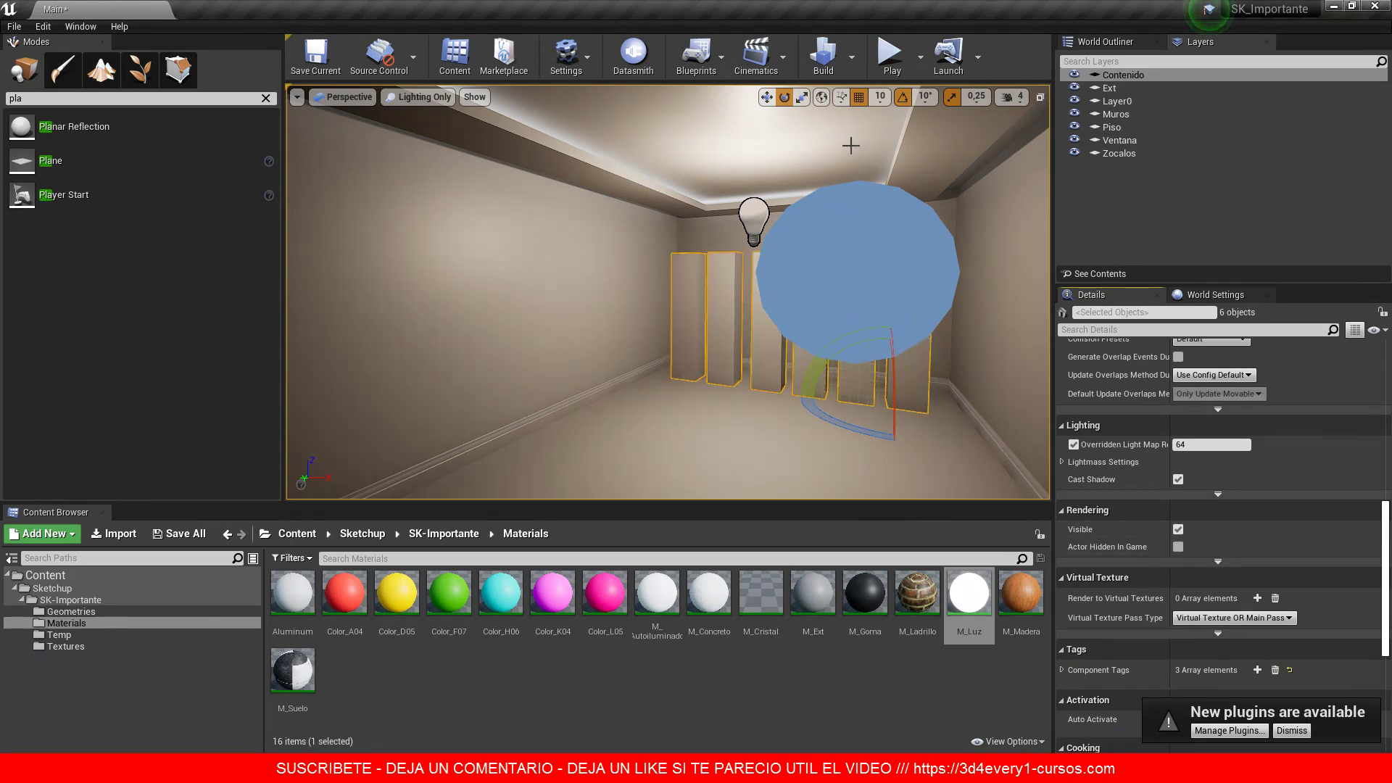
# Step: Run Build Lighting Only on the scene
pyautogui.click(852, 57)
pyautogui.moveTo(902, 116)
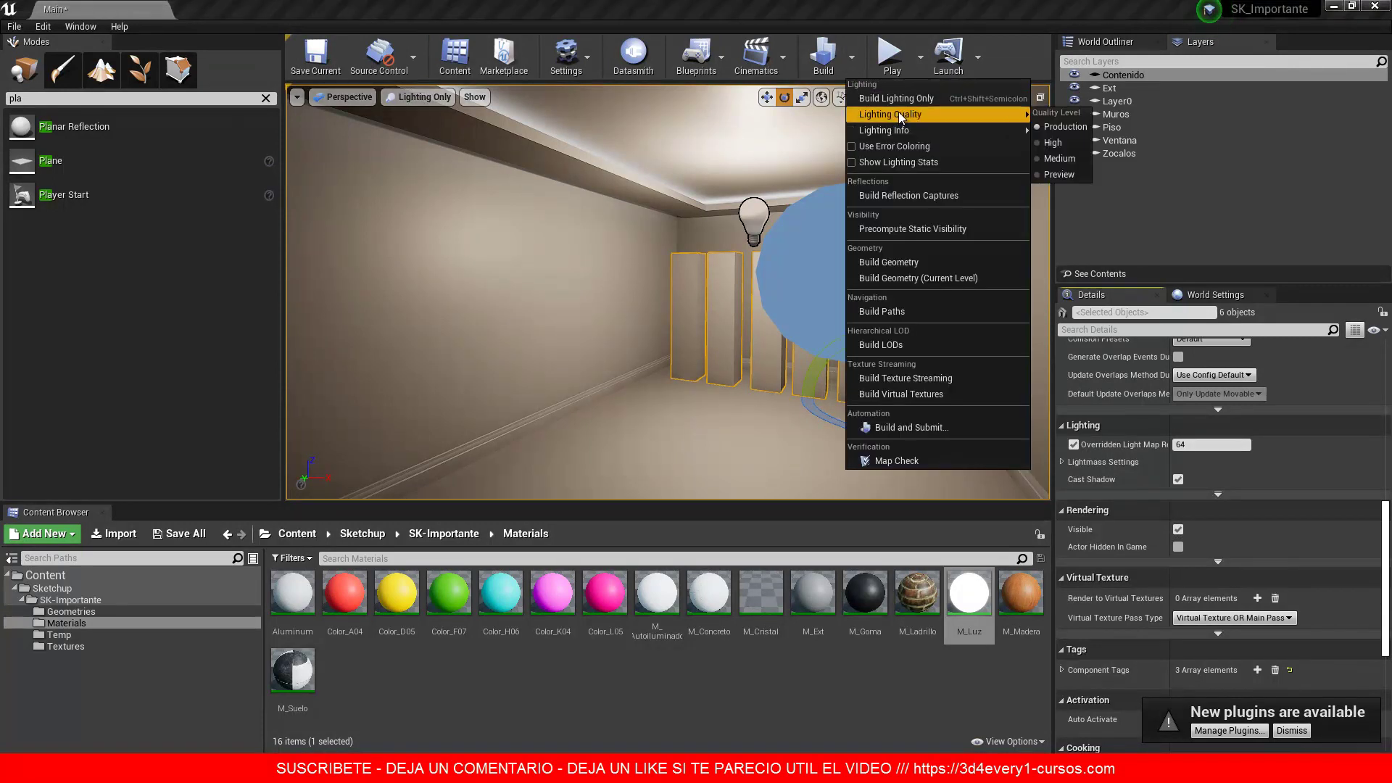
pyautogui.click(863, 100)
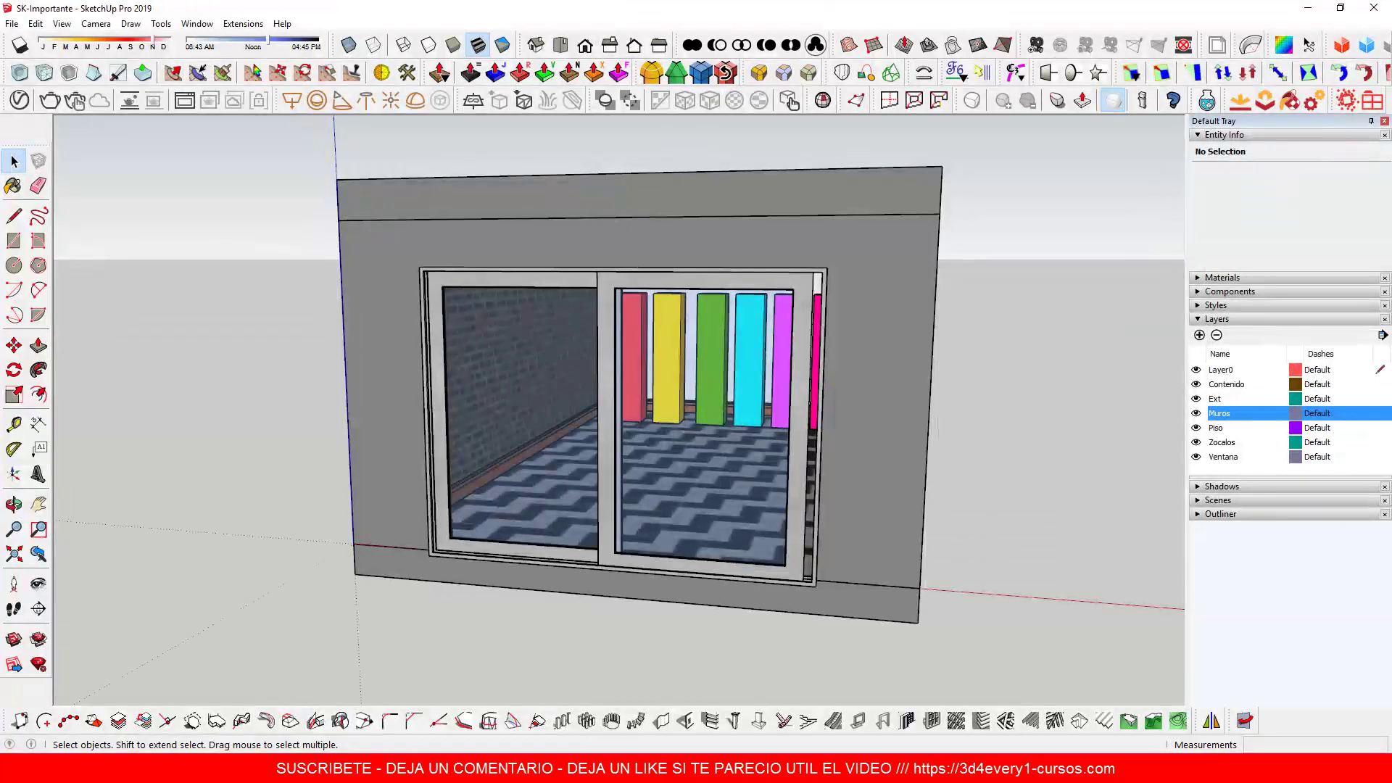
# Step: Orbit and zoom the SketchUp model to look down on the ceiling frame
pyautogui.moveTo(728, 472); pyautogui.dragTo(724, 419, button='middle')
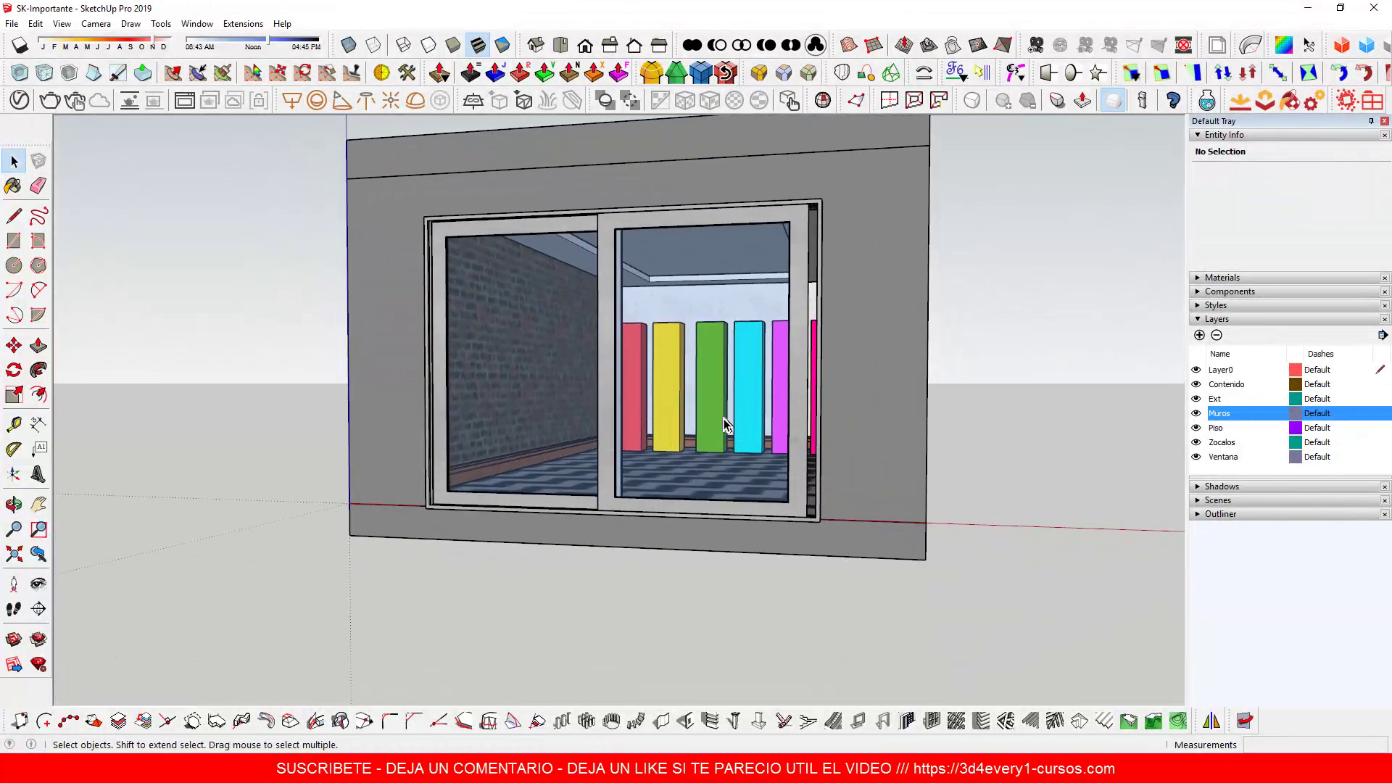
pyautogui.scroll(5, 813, 241)
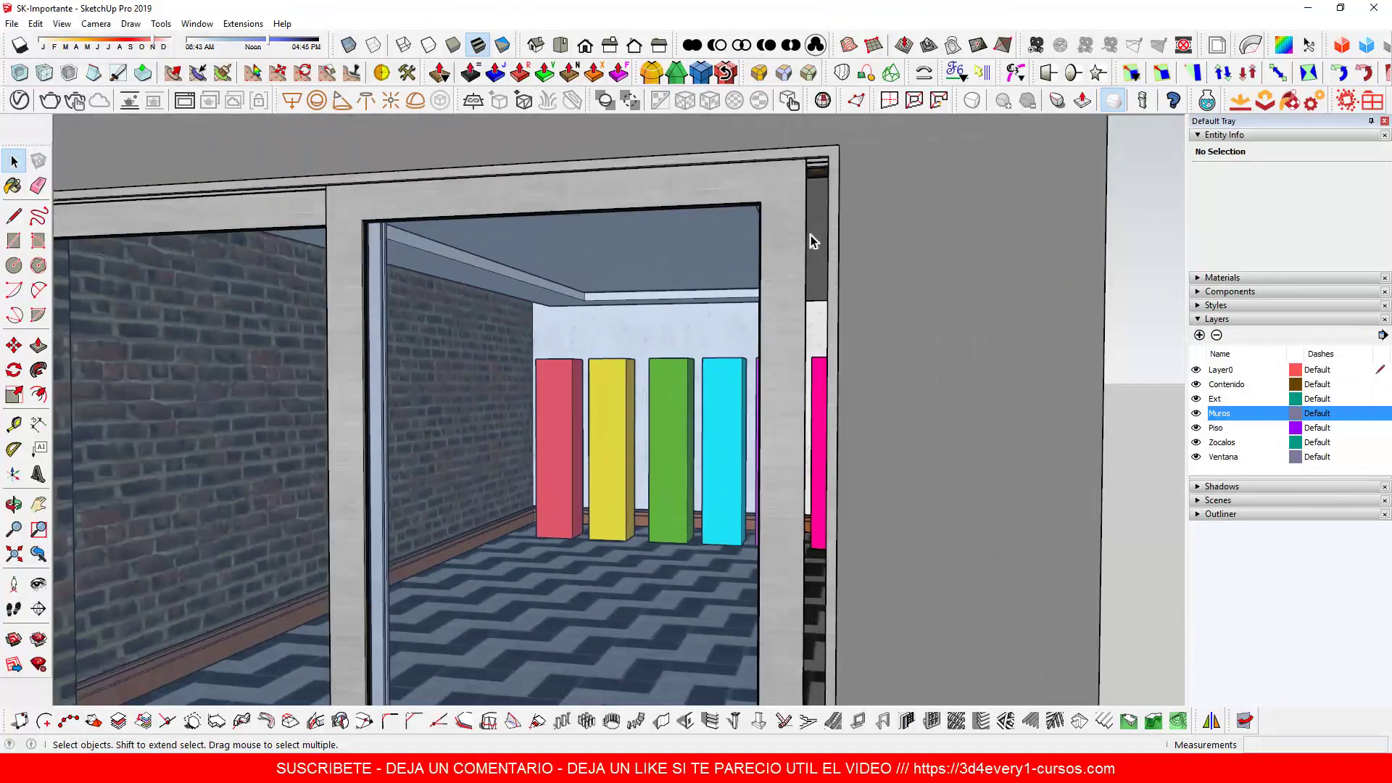
pyautogui.scroll(5, 813, 239)
pyautogui.scroll(-5, 829, 231)
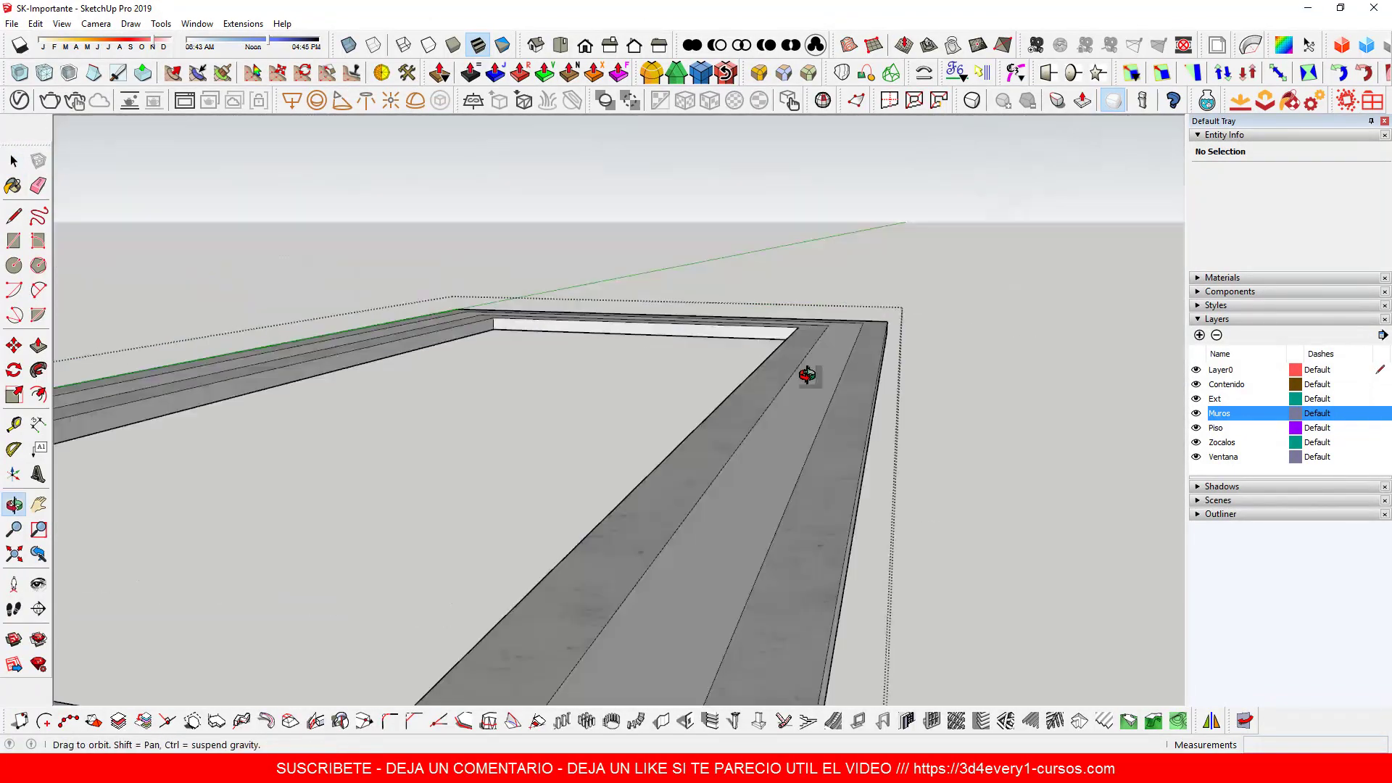
pyautogui.moveTo(802, 373); pyautogui.dragTo(737, 569, button='middle')
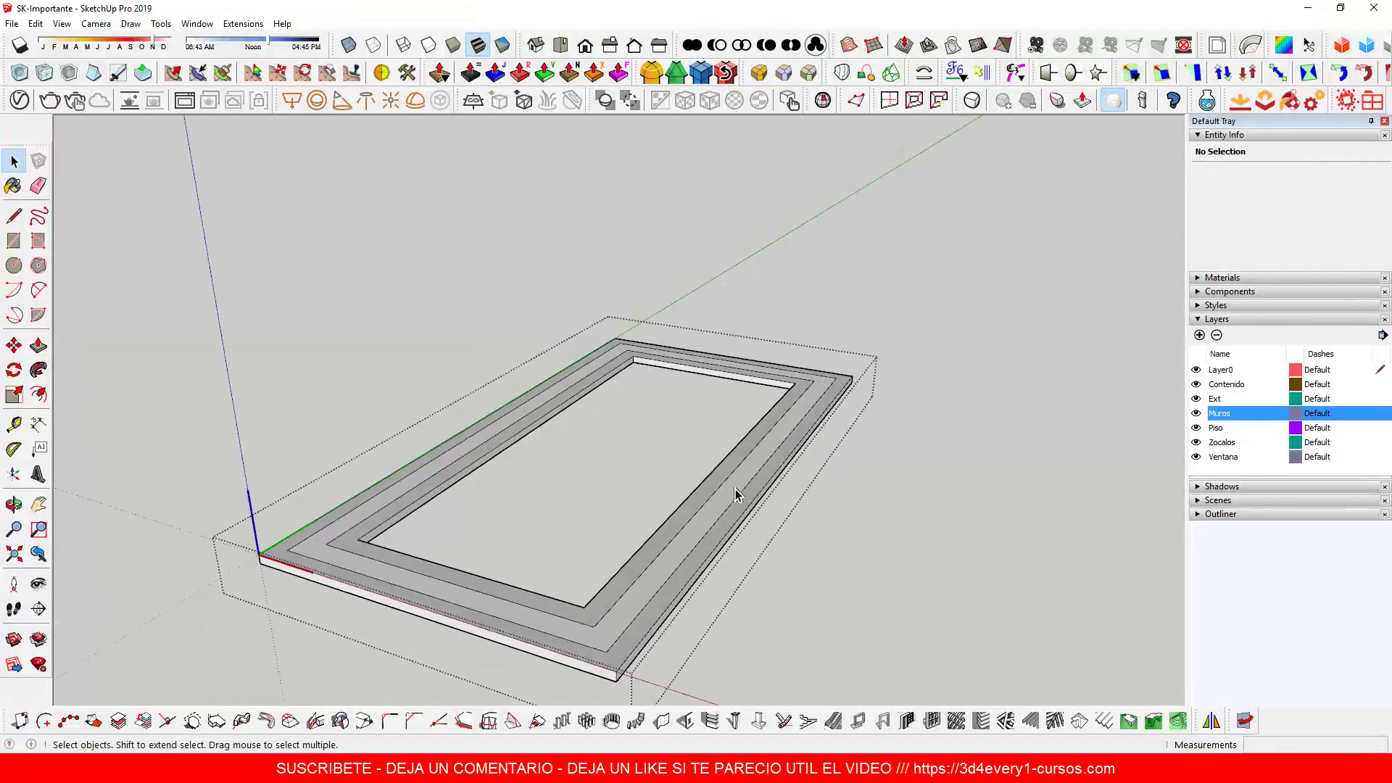
pyautogui.scroll(2, 736, 496)
# Step: Inspect the frame's middle ring face, close the group, and orbit back to face the sliding window
pyautogui.click(729, 511)
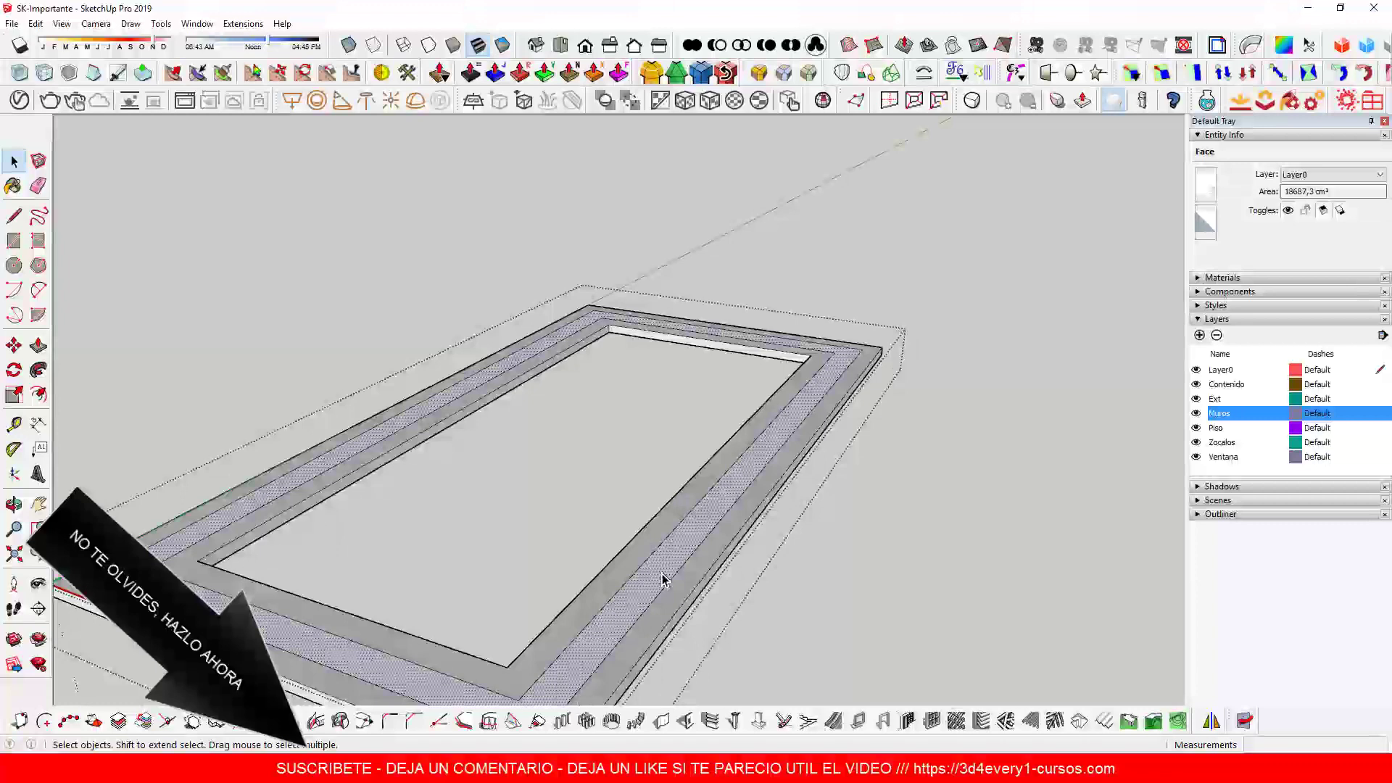
pyautogui.click(829, 487)
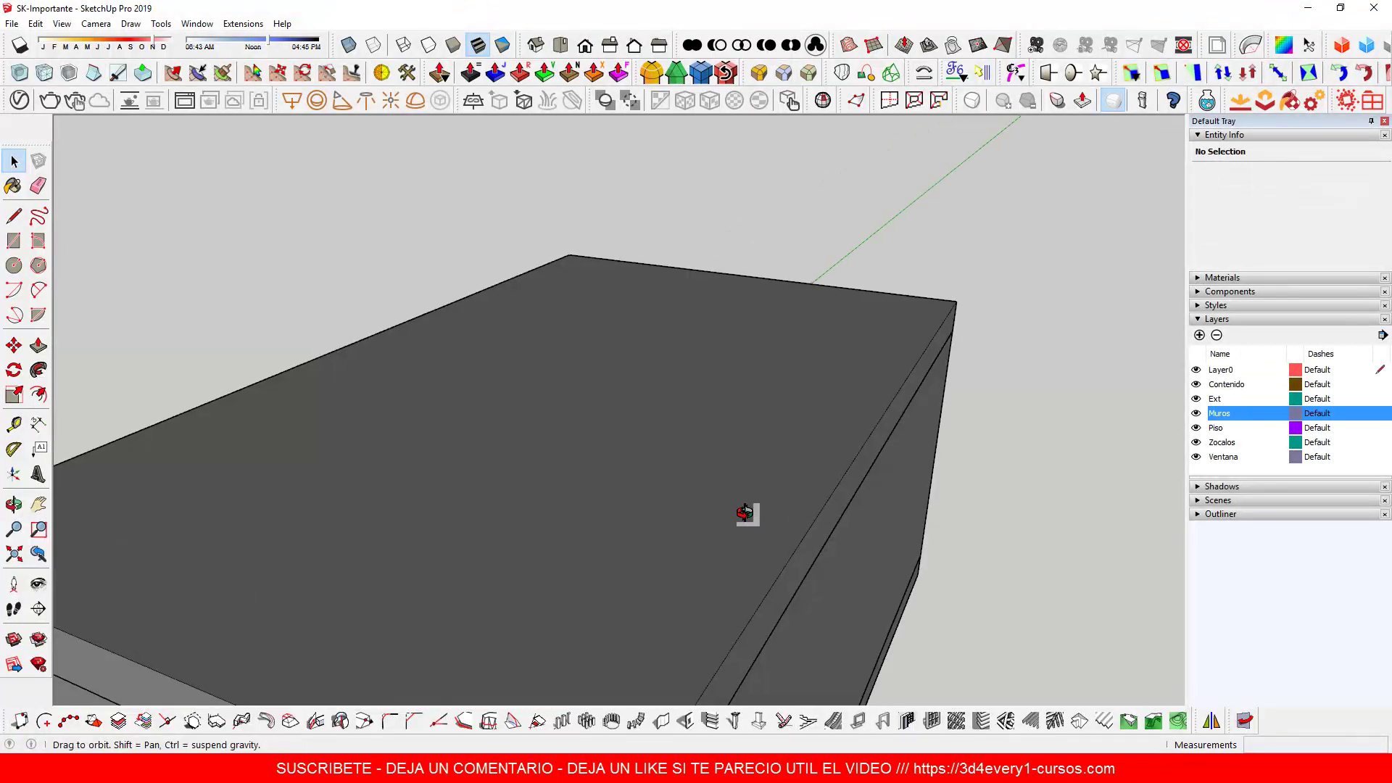
pyautogui.moveTo(750, 516); pyautogui.dragTo(795, 383, button='middle')
pyautogui.scroll(-3, 795, 383)
pyautogui.moveTo(745, 518); pyautogui.dragTo(743, 486, button='middle')
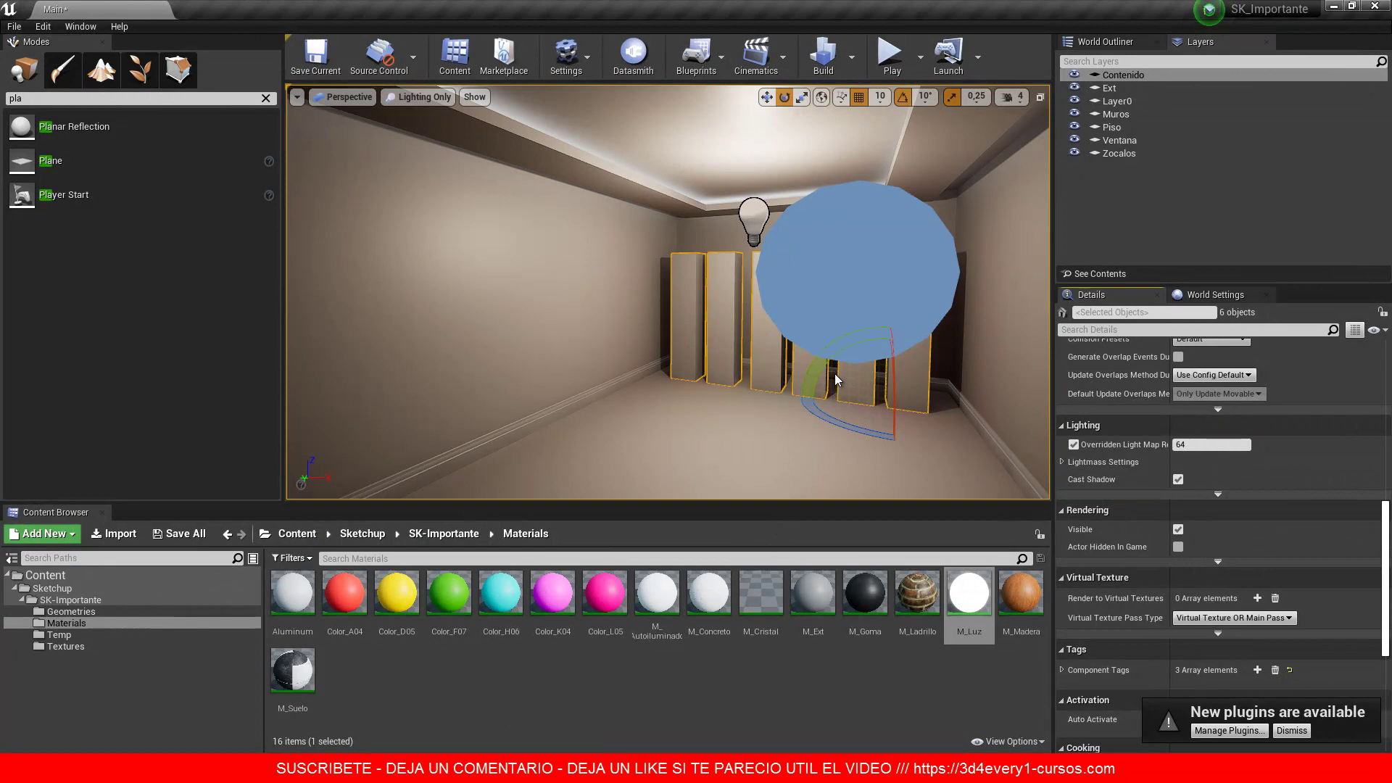
# Step: Switch the viewport to Lit and walk among the coloured pillars in a Play preview
pyautogui.click(425, 97)
pyautogui.click(408, 124)
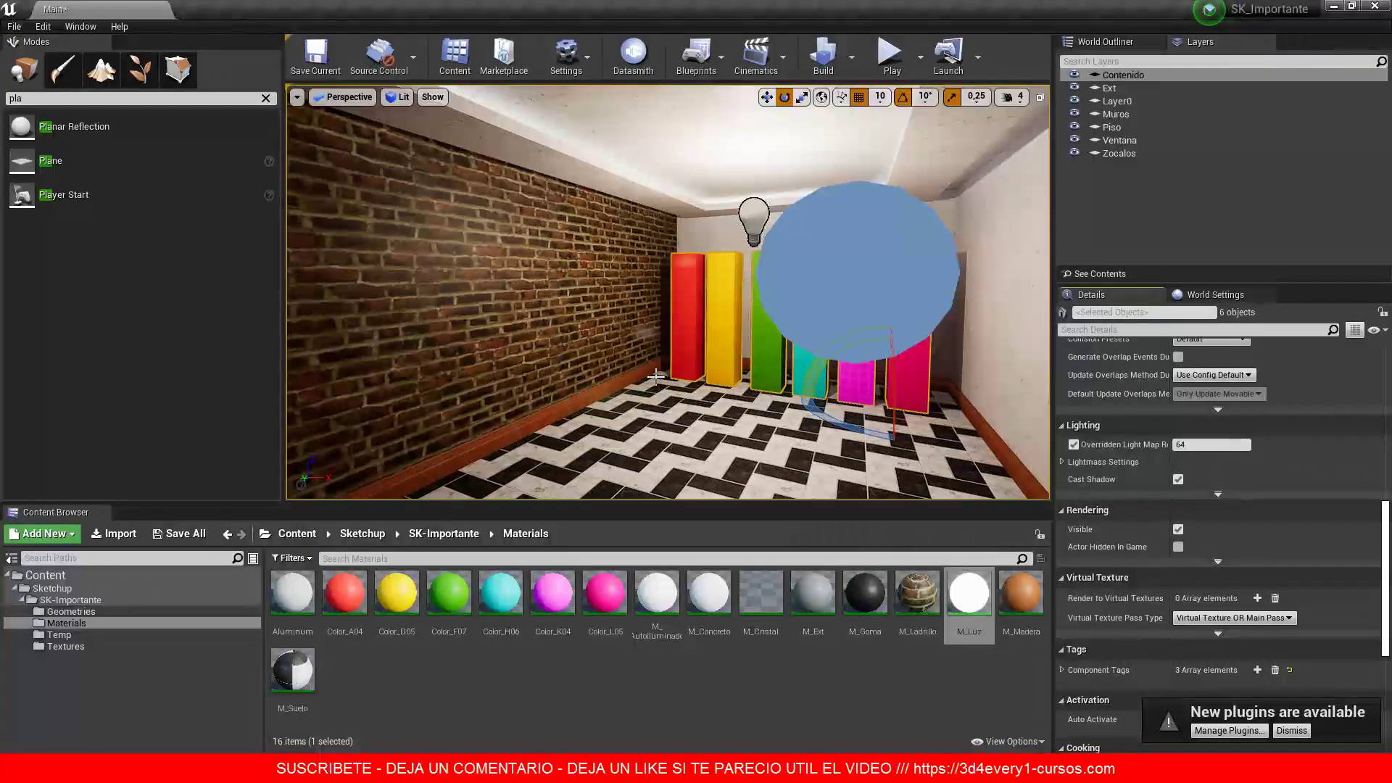
pyautogui.click(891, 67)
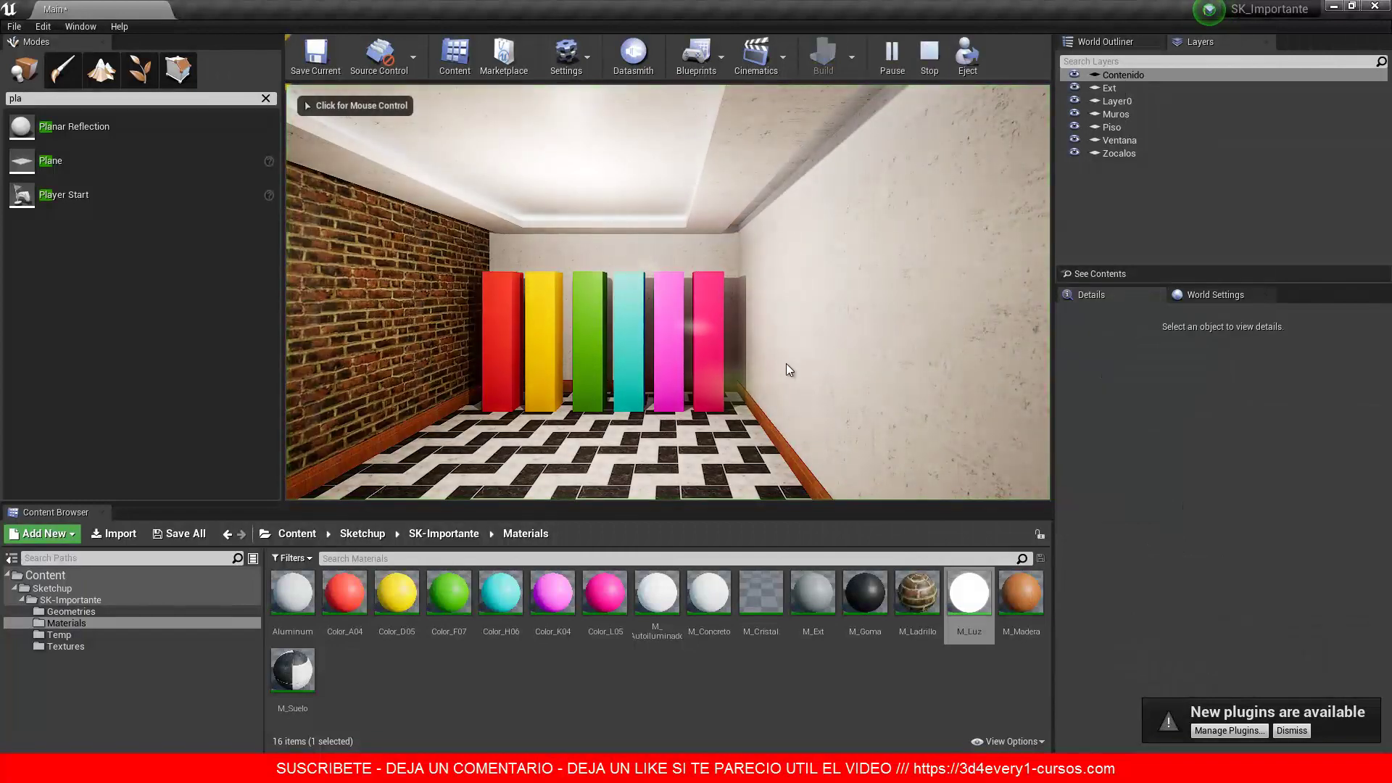
pyautogui.press('w')
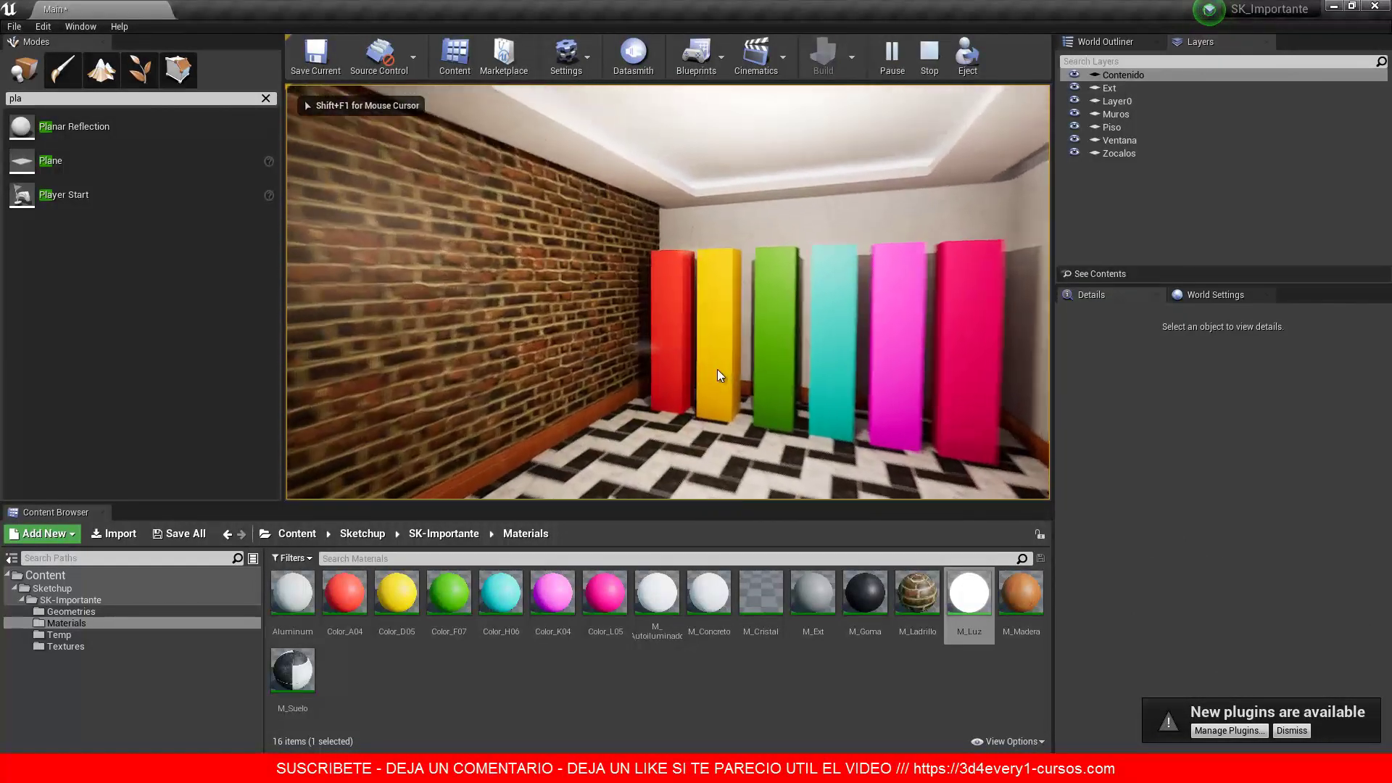
pyautogui.press('w')
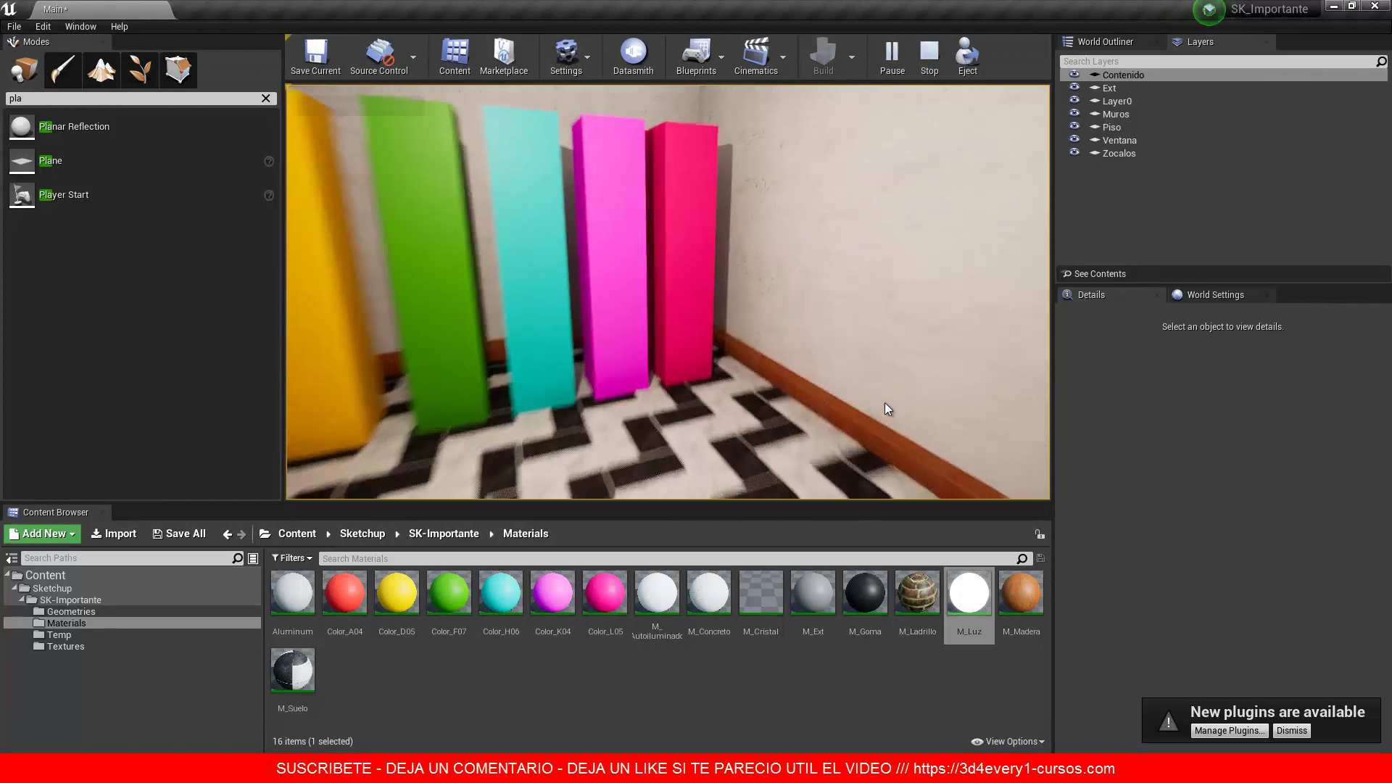
pyautogui.press('s')
pyautogui.moveTo(875, 341)
pyautogui.mouseDown()
pyautogui.moveTo(737, 355)
pyautogui.moveTo(882, 379)
pyautogui.mouseUp()
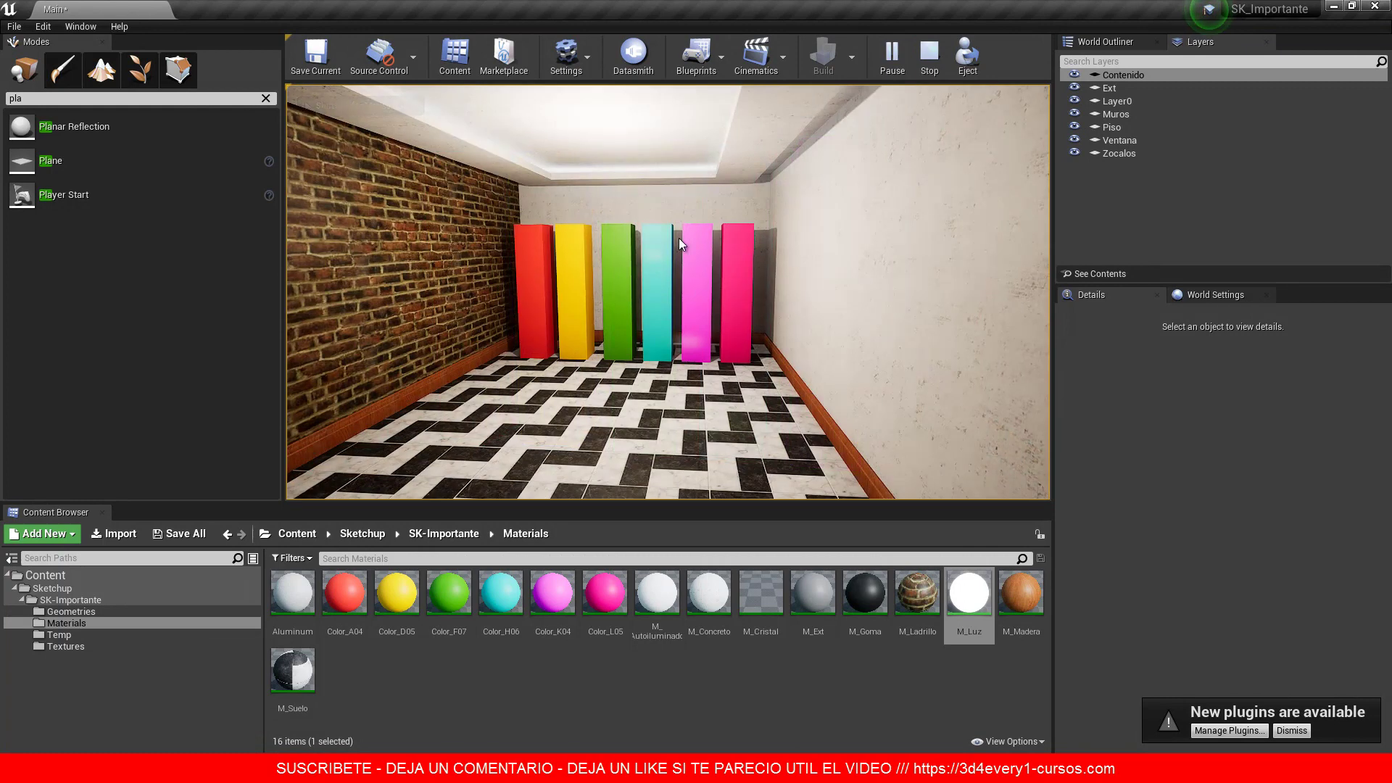
pyautogui.press('Escape')
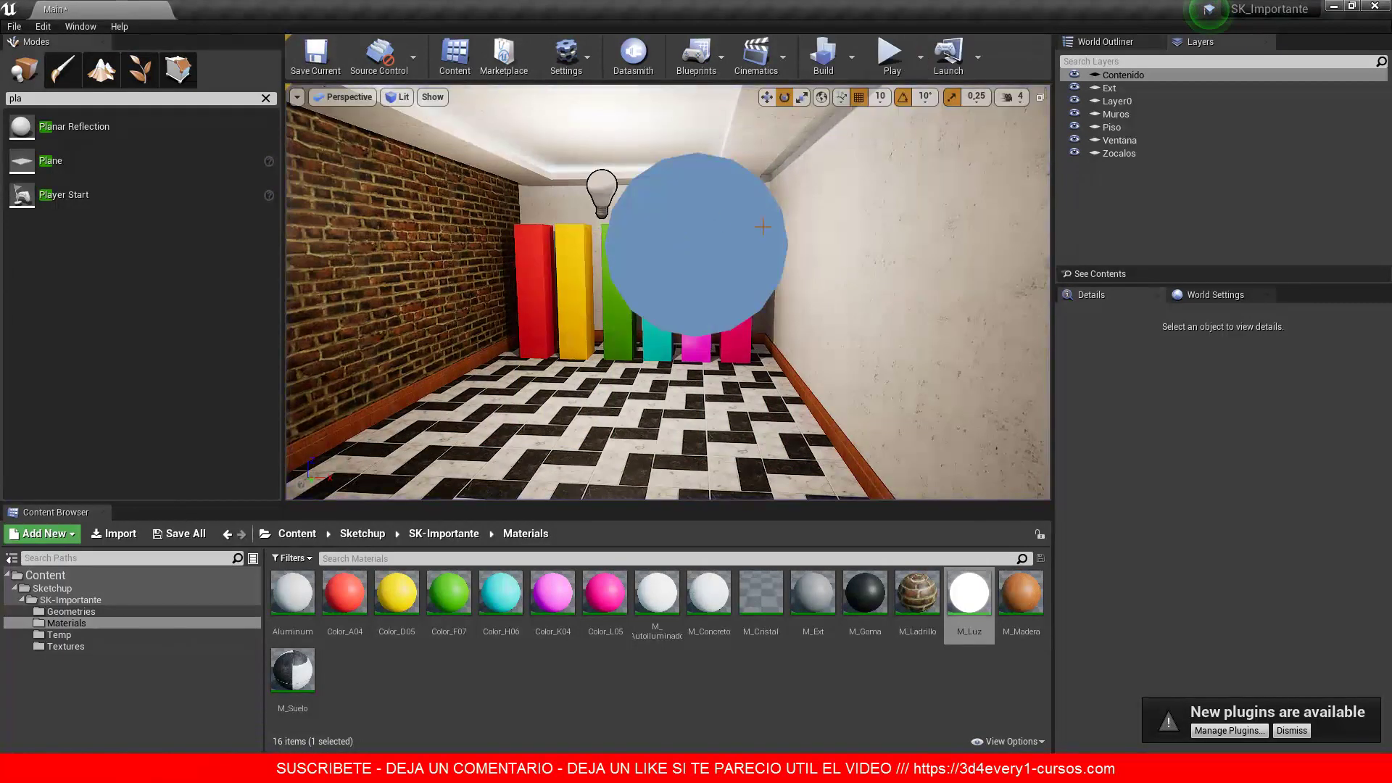
# Step: Zoom the viewport out of the room and orbit around it from outside
pyautogui.scroll(-10, 763, 226)
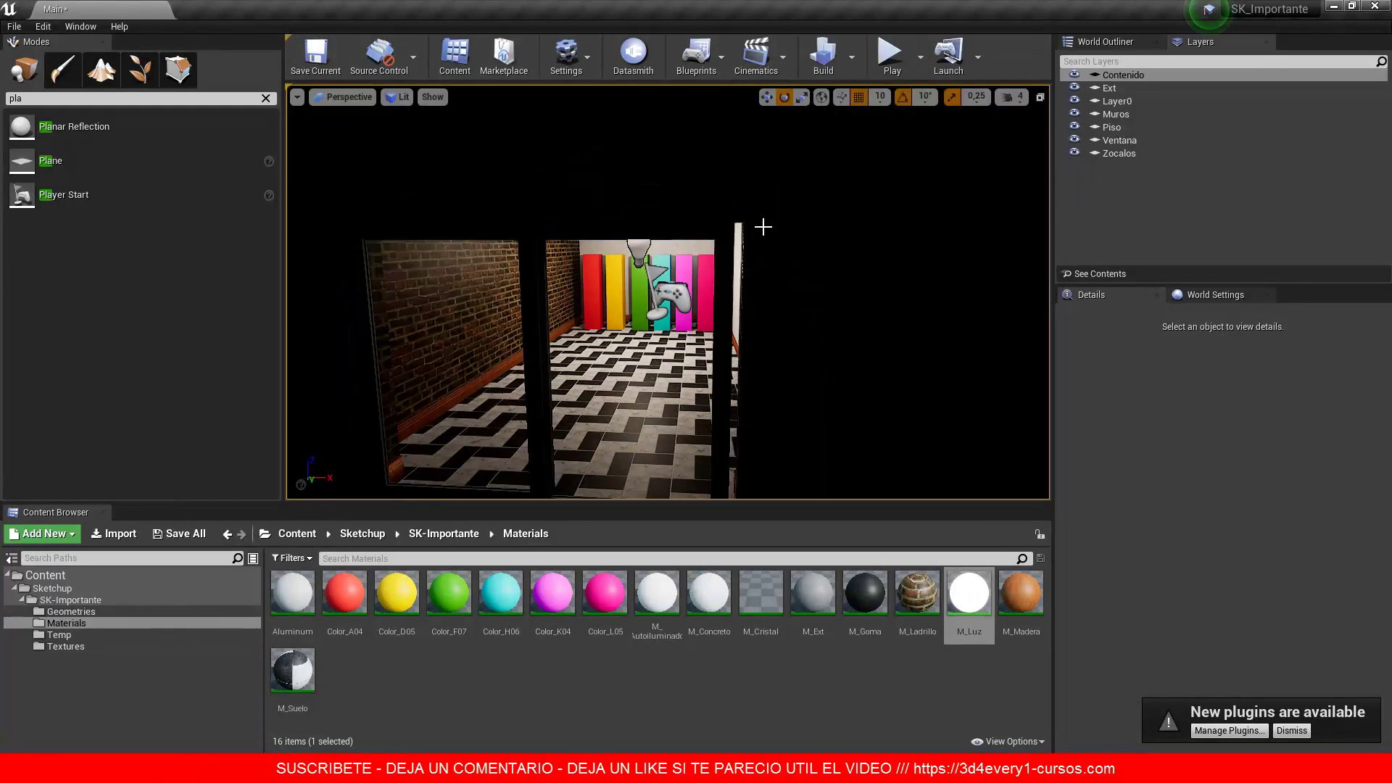
pyautogui.scroll(-5, 763, 226)
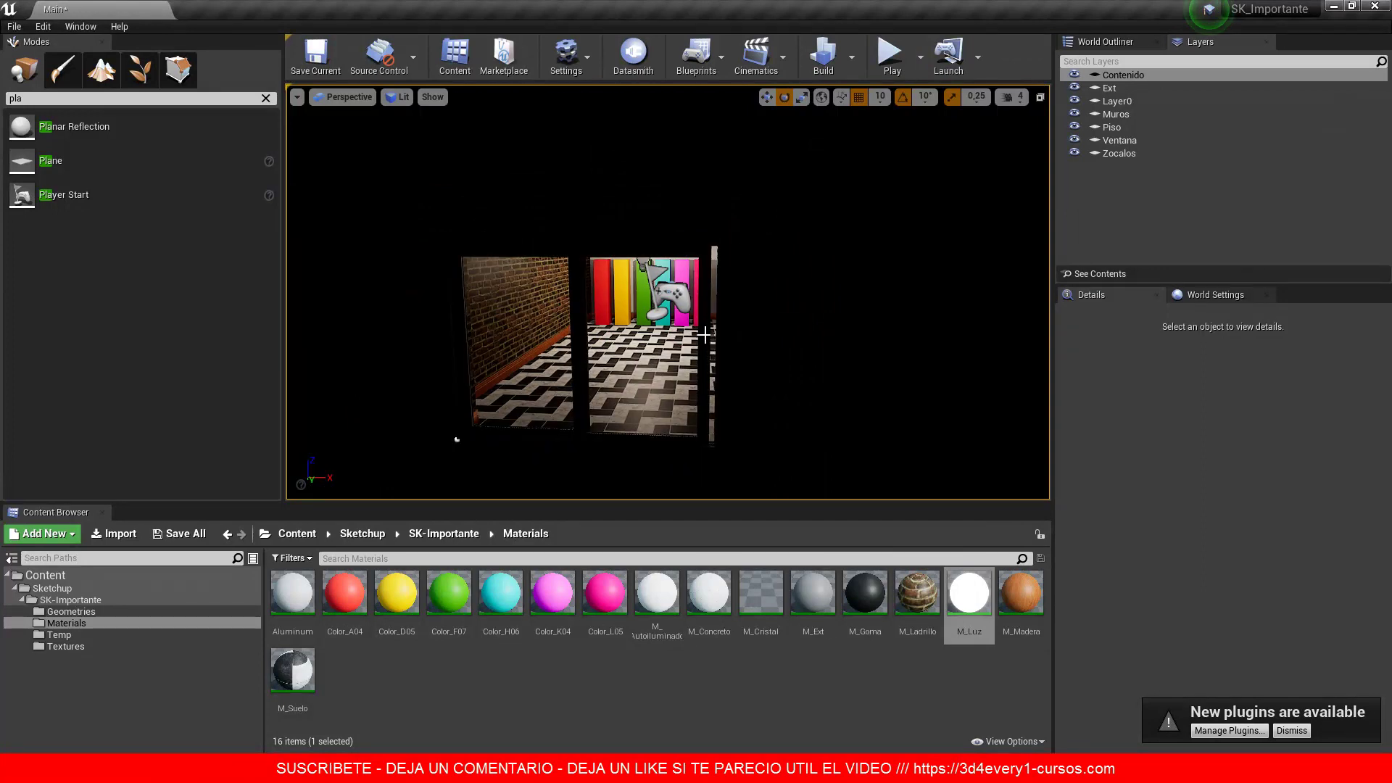
pyautogui.moveTo(707, 331)
pyautogui.mouseDown(button='right')
pyautogui.moveTo(779, 328)
pyautogui.moveTo(692, 328)
pyautogui.mouseUp(button='right')
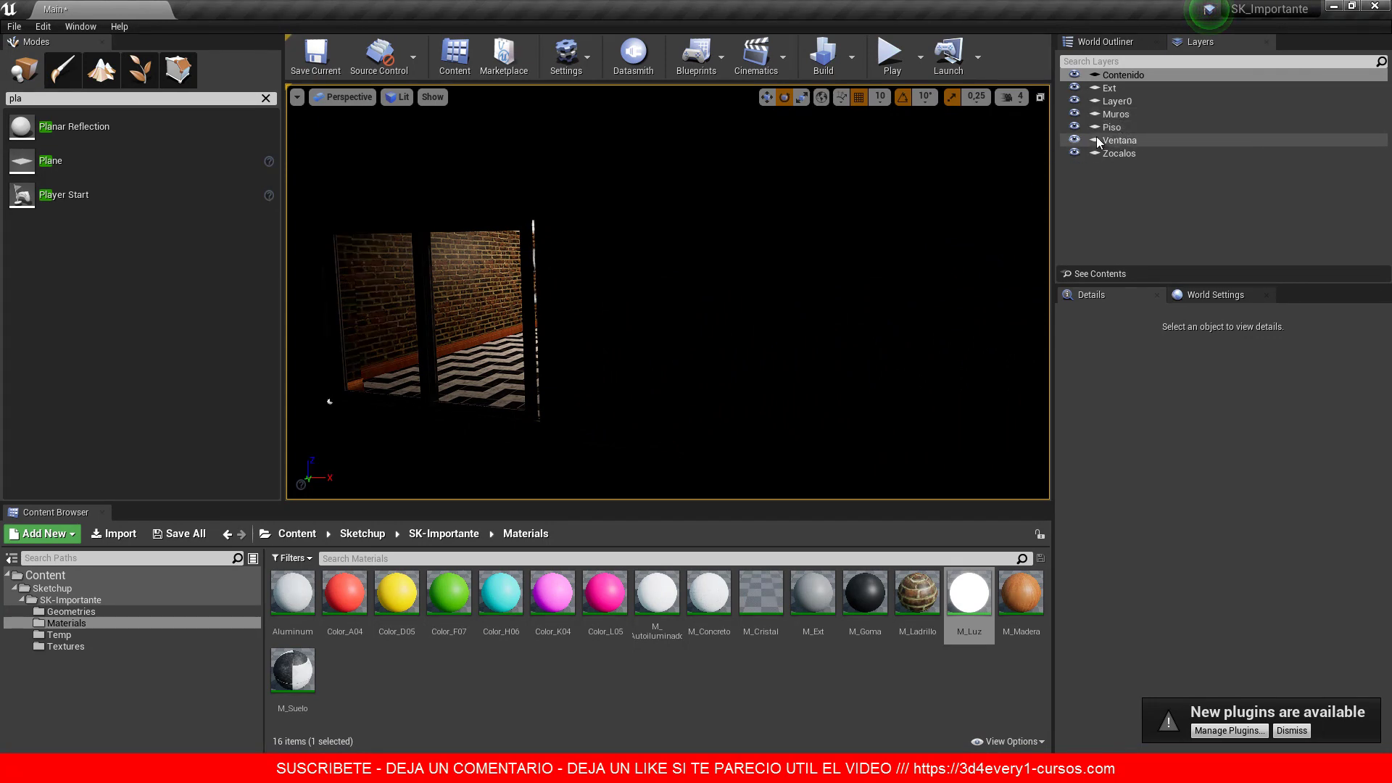
pyautogui.click(1075, 87)
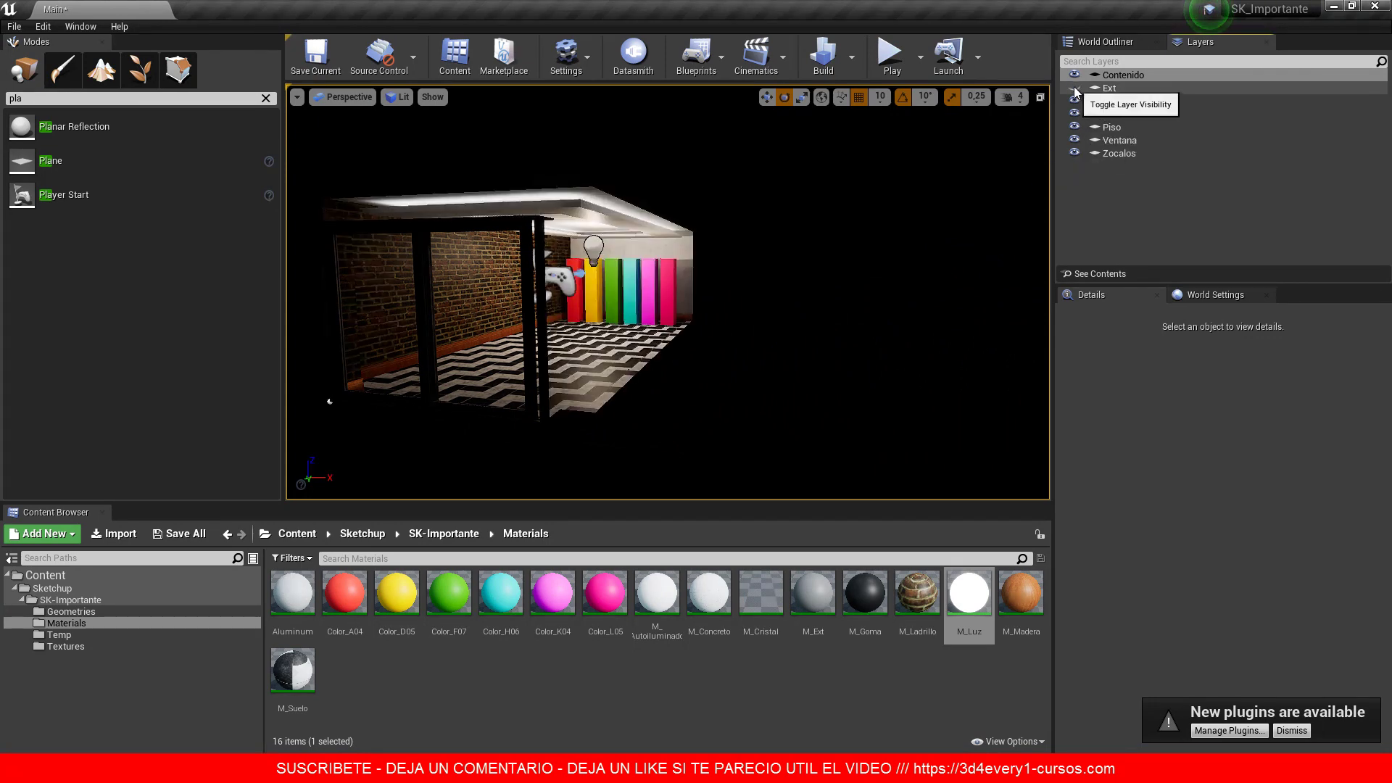
pyautogui.scroll(3, 693, 341)
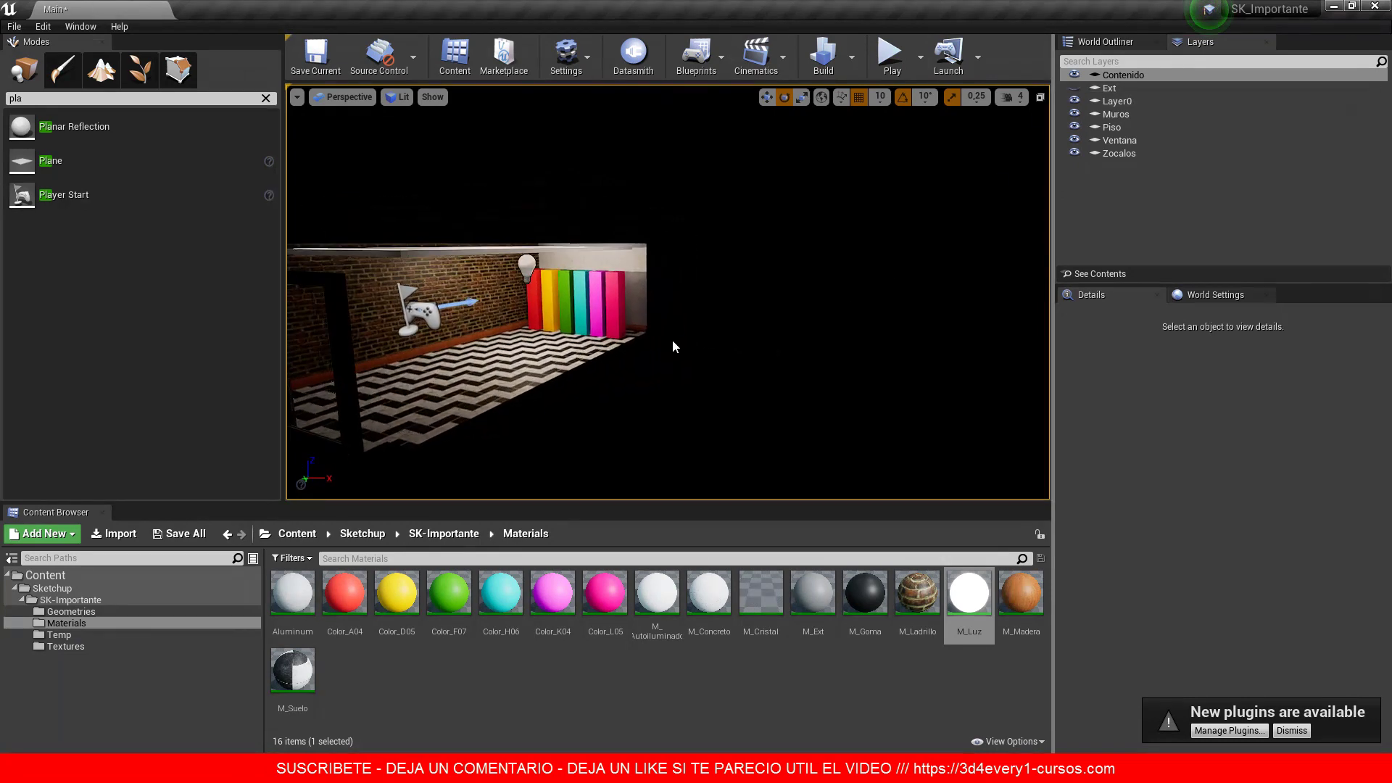
pyautogui.scroll(-4, 622, 336)
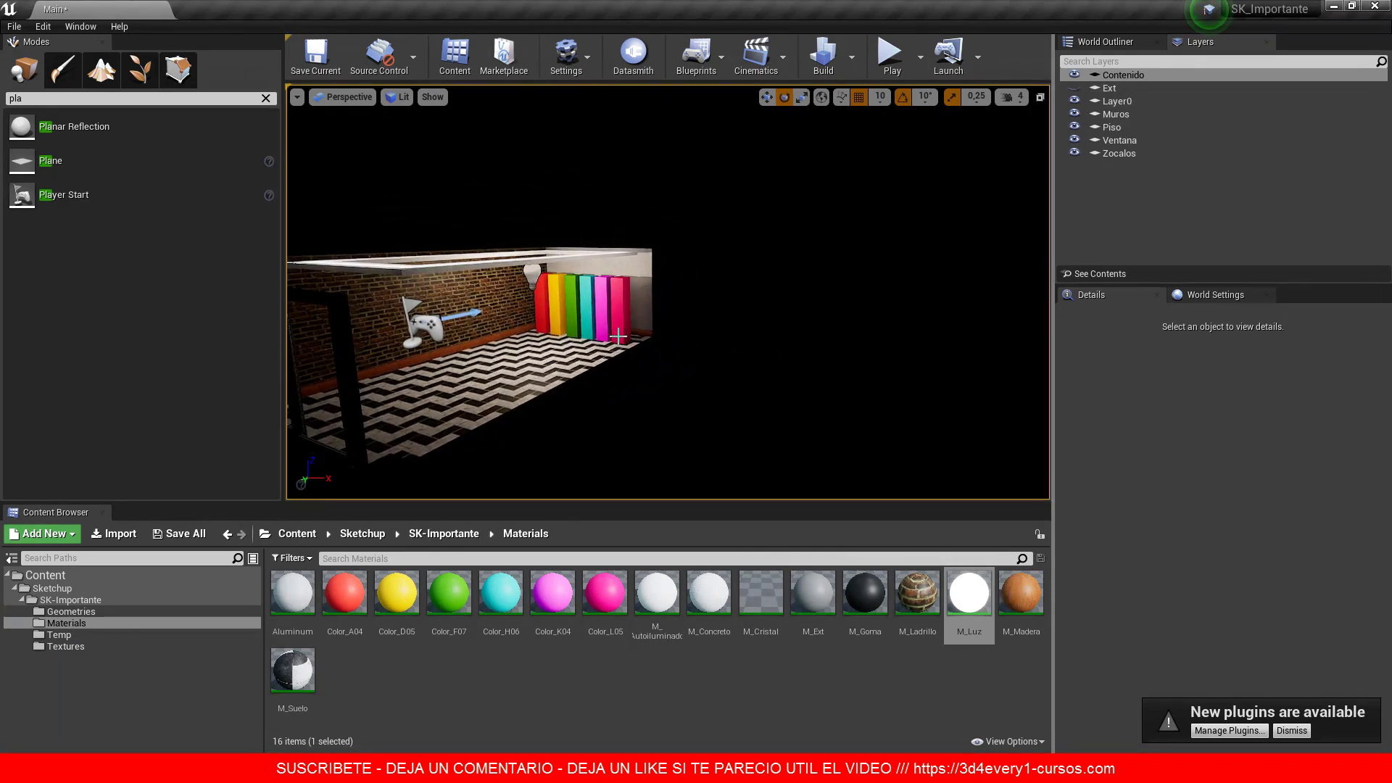
pyautogui.scroll(2, 610, 343)
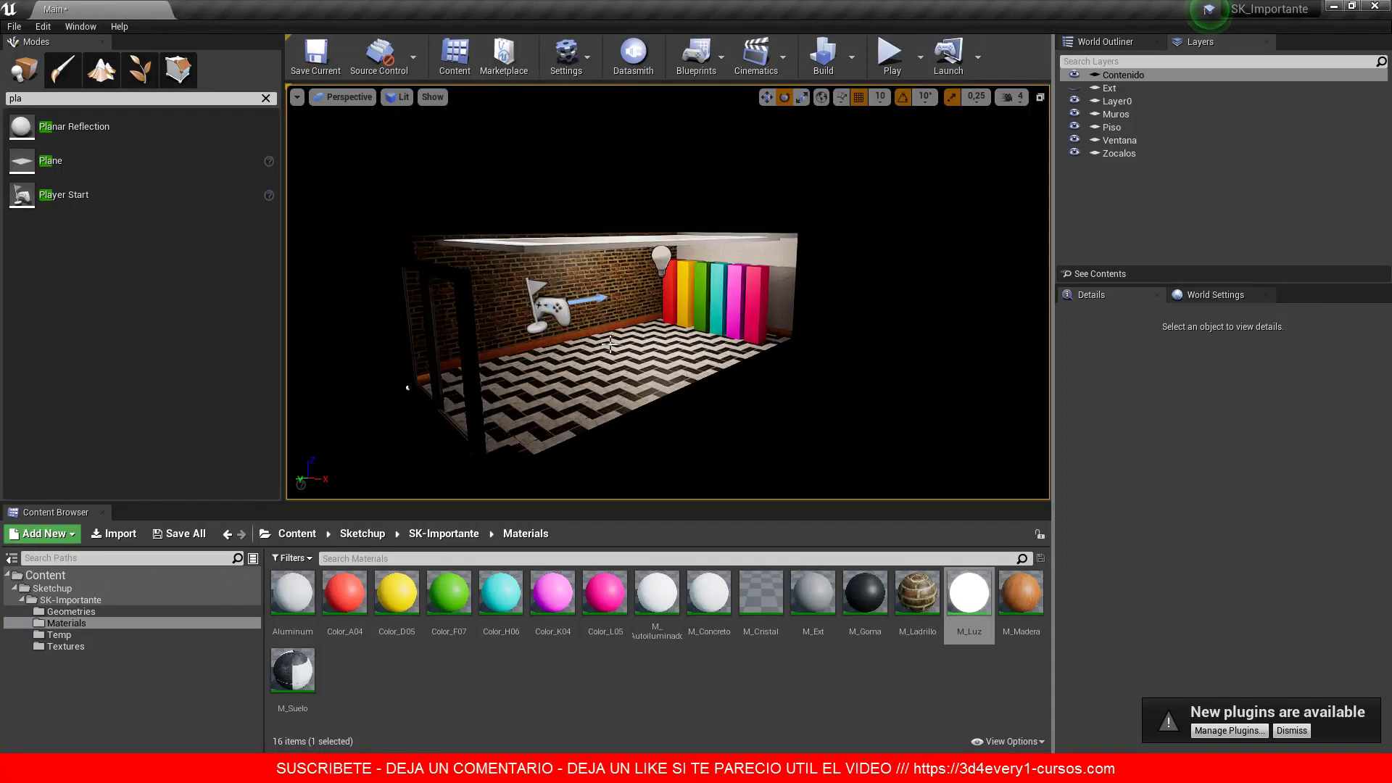
pyautogui.scroll(-1, 625, 341)
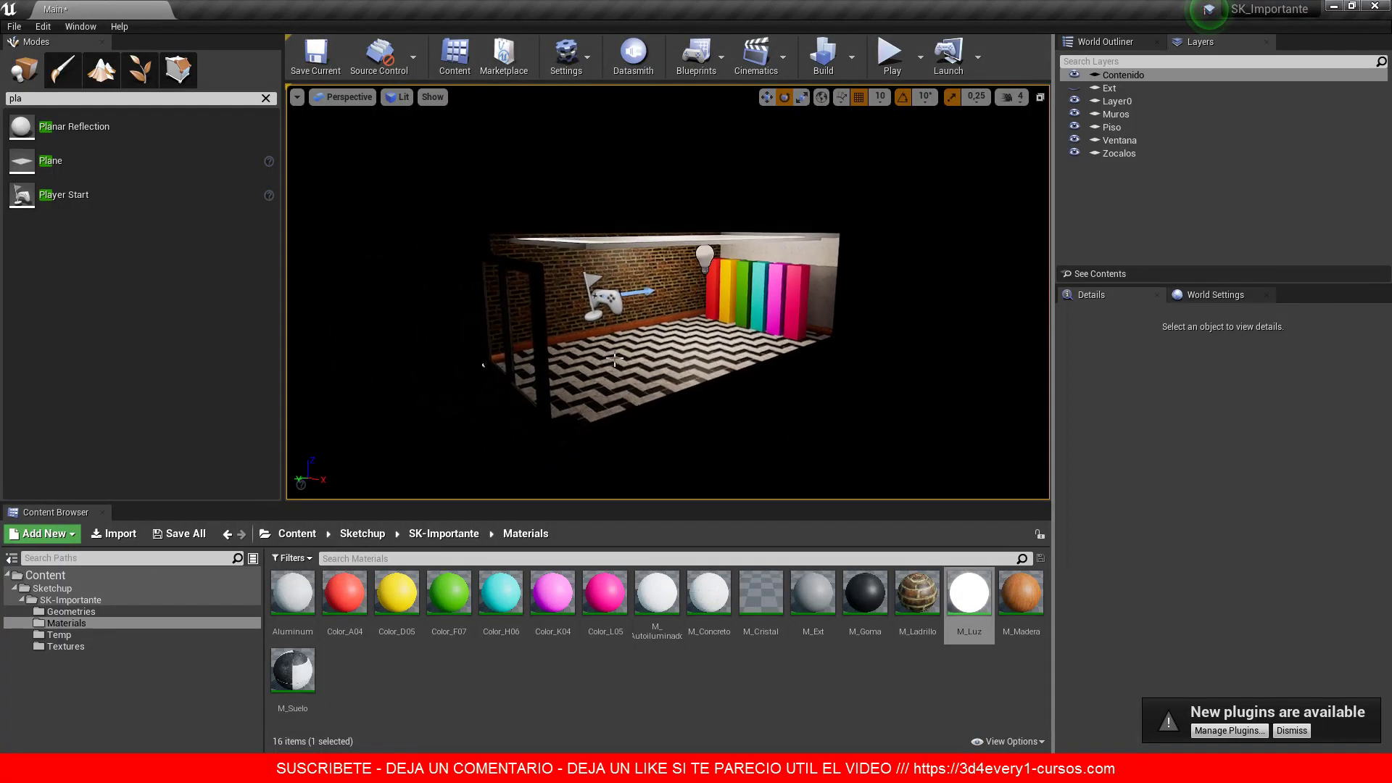
pyautogui.scroll(-1, 618, 354)
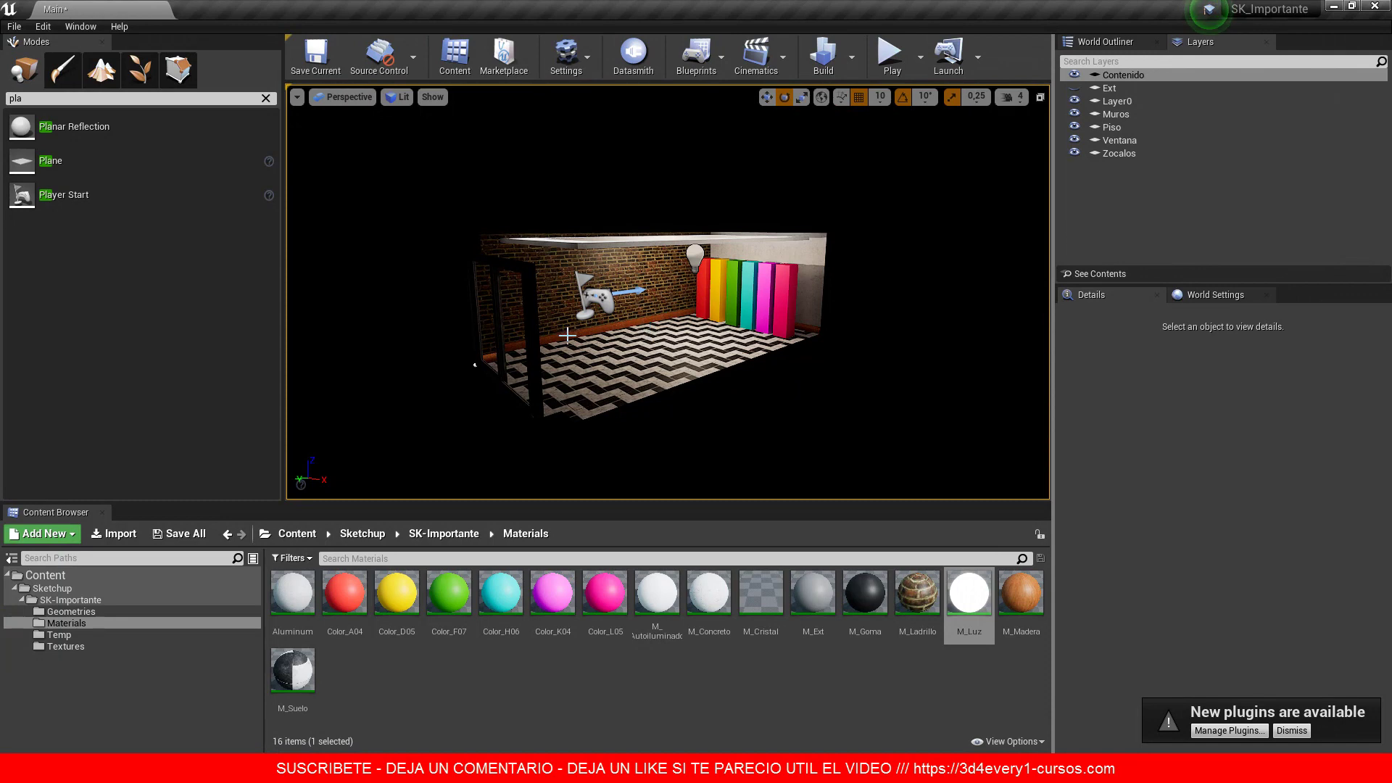
pyautogui.moveTo(567, 335)
pyautogui.keyDown('alt'); pyautogui.mouseDown()
pyautogui.moveTo(712, 360)
pyautogui.moveTo(517, 339)
pyautogui.mouseUp(); pyautogui.keyUp('alt')
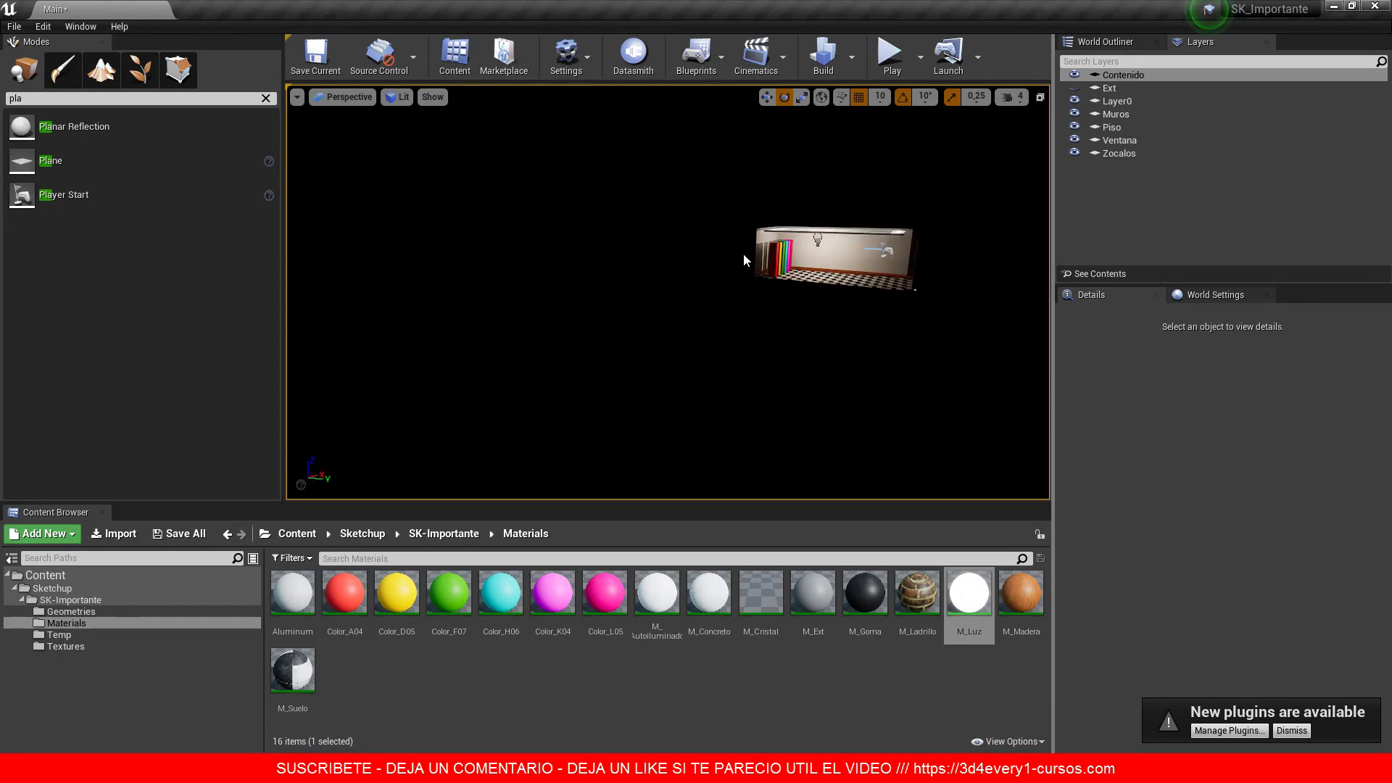
pyautogui.keyDown('alt'); pyautogui.moveTo(744, 260); pyautogui.dragTo(630, 247); pyautogui.keyUp('alt')
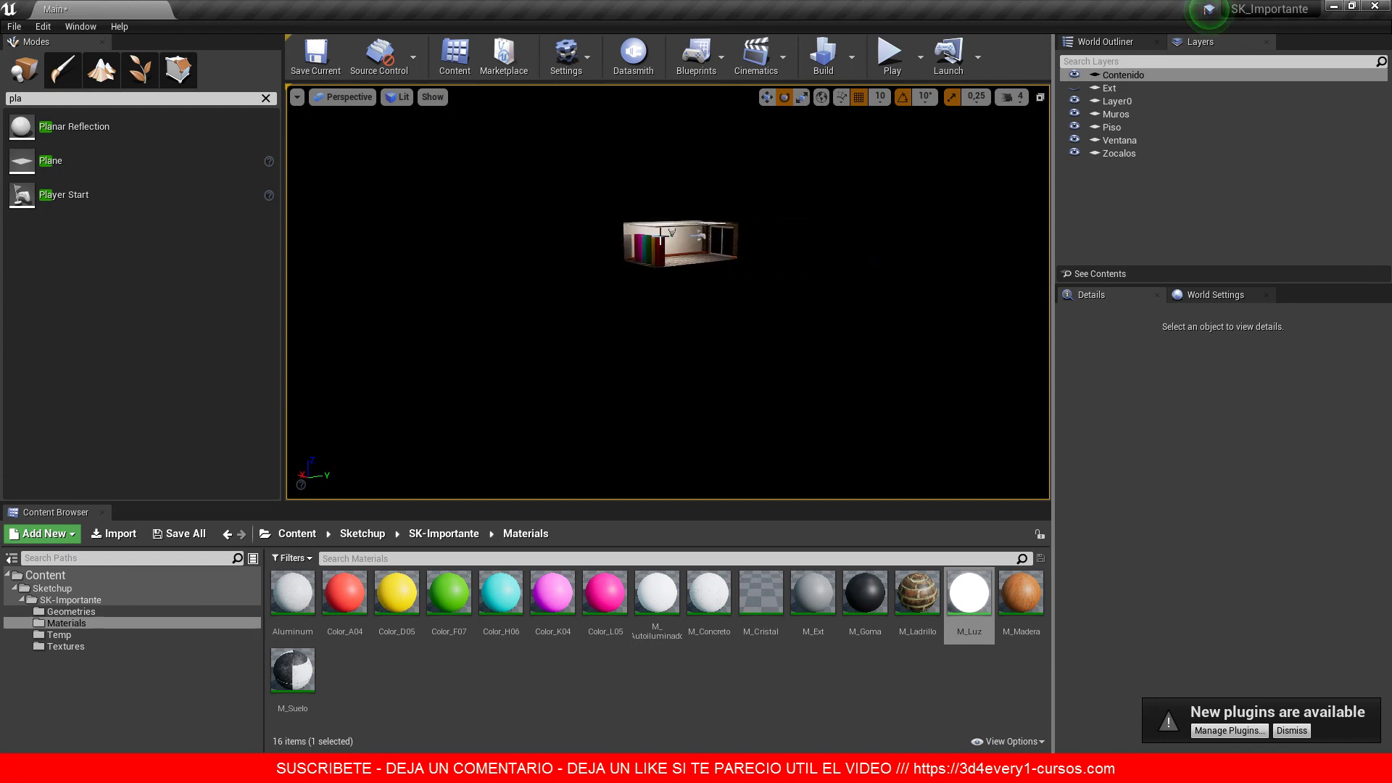
pyautogui.keyDown('alt'); pyautogui.moveTo(661, 236); pyautogui.dragTo(673, 193, button='right'); pyautogui.keyUp('alt')
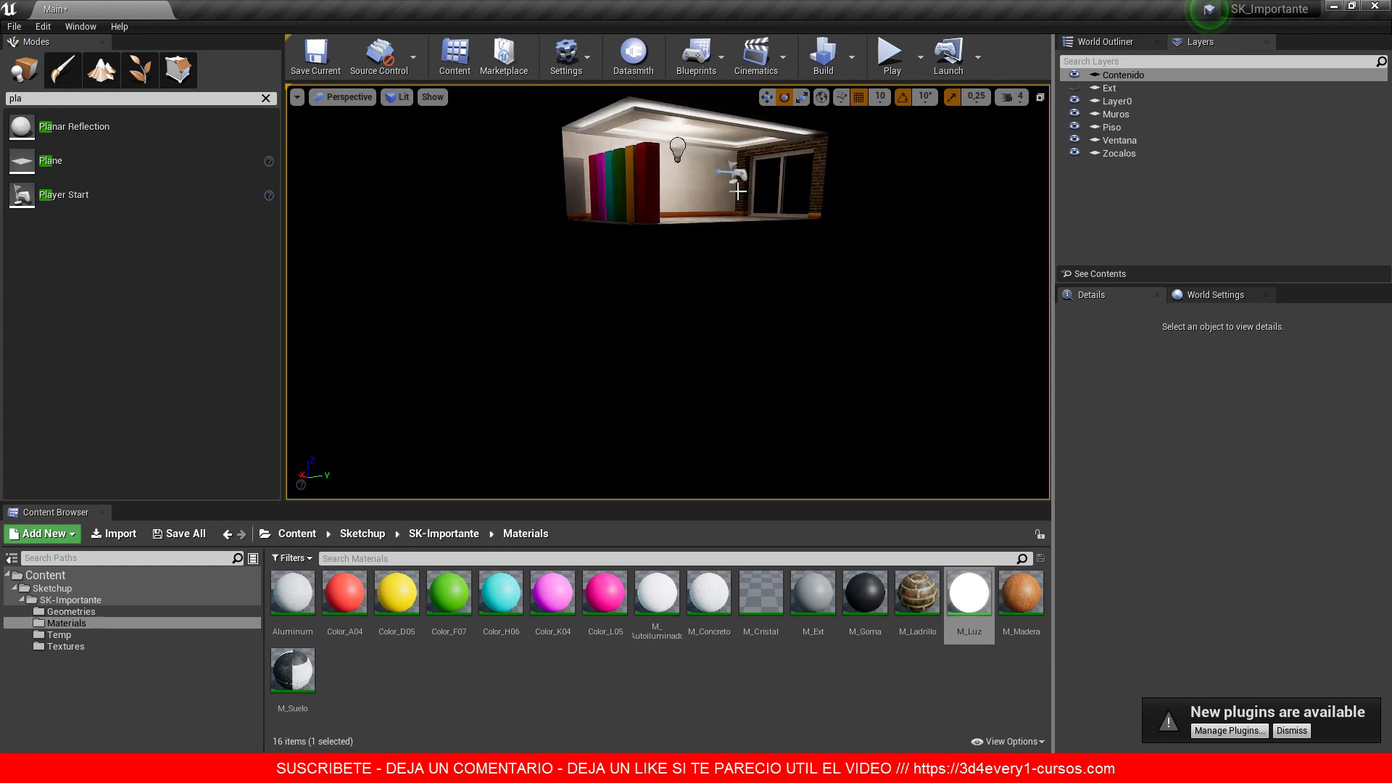
pyautogui.keyDown('alt'); pyautogui.moveTo(738, 191); pyautogui.dragTo(757, 151); pyautogui.keyUp('alt')
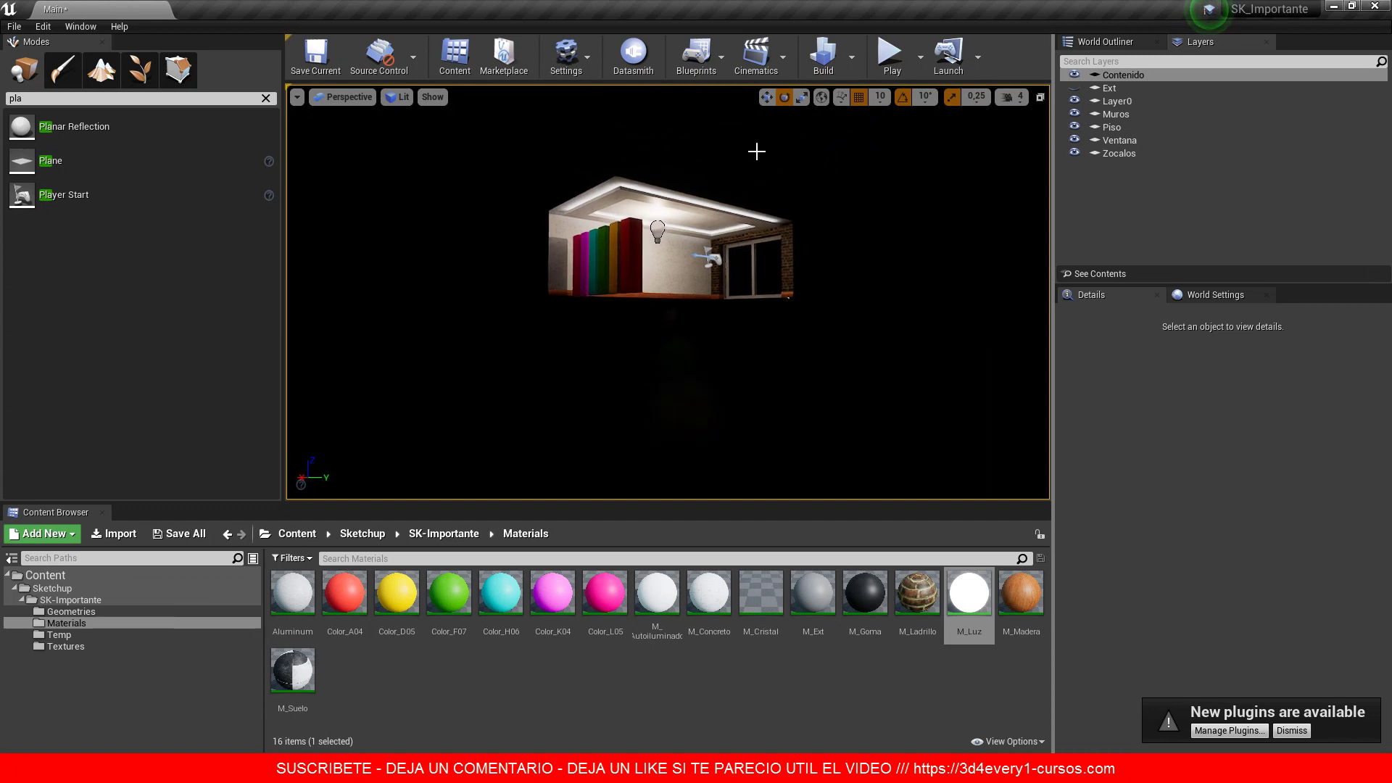
pyautogui.moveTo(756, 150)
pyautogui.keyDown('alt'); pyautogui.mouseDown(button='right')
pyautogui.moveTo(696, 241)
pyautogui.moveTo(745, 171)
pyautogui.mouseUp(button='right'); pyautogui.keyUp('alt')
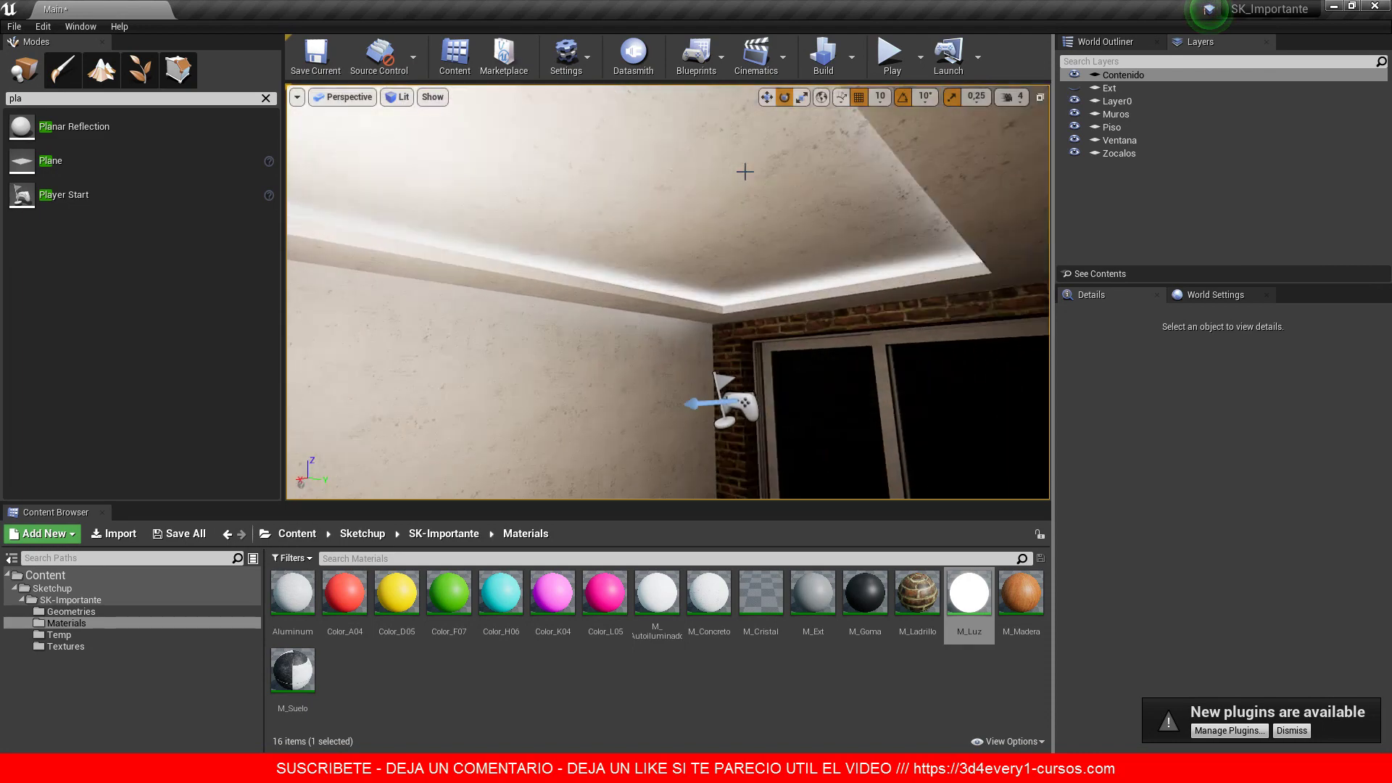
pyautogui.moveTo(745, 171)
pyautogui.keyDown('alt'); pyautogui.mouseDown()
pyautogui.moveTo(252, 299)
pyautogui.moveTo(463, 340)
pyautogui.moveTo(407, 262)
pyautogui.mouseUp(); pyautogui.keyUp('alt')
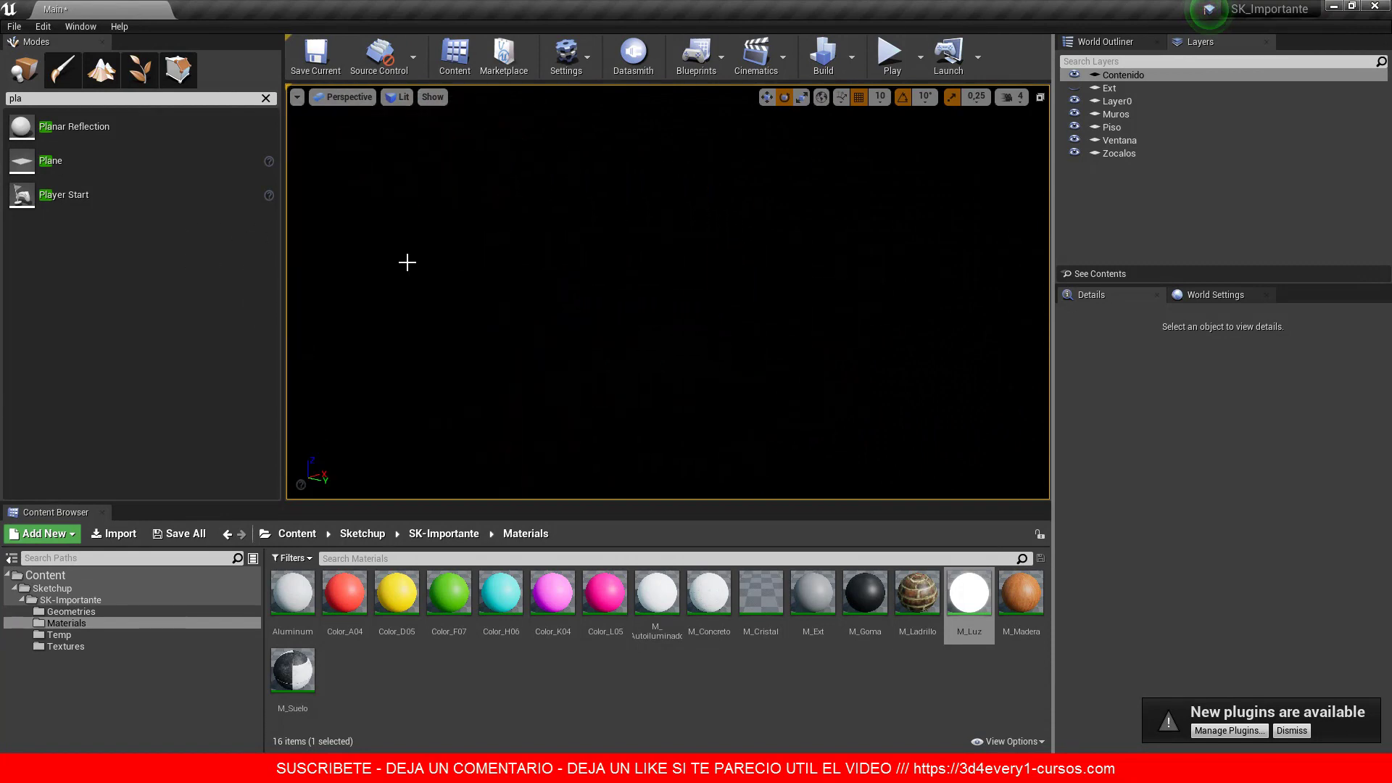
pyautogui.keyDown('alt'); pyautogui.moveTo(341, 230); pyautogui.dragTo(42, 276); pyautogui.keyUp('alt')
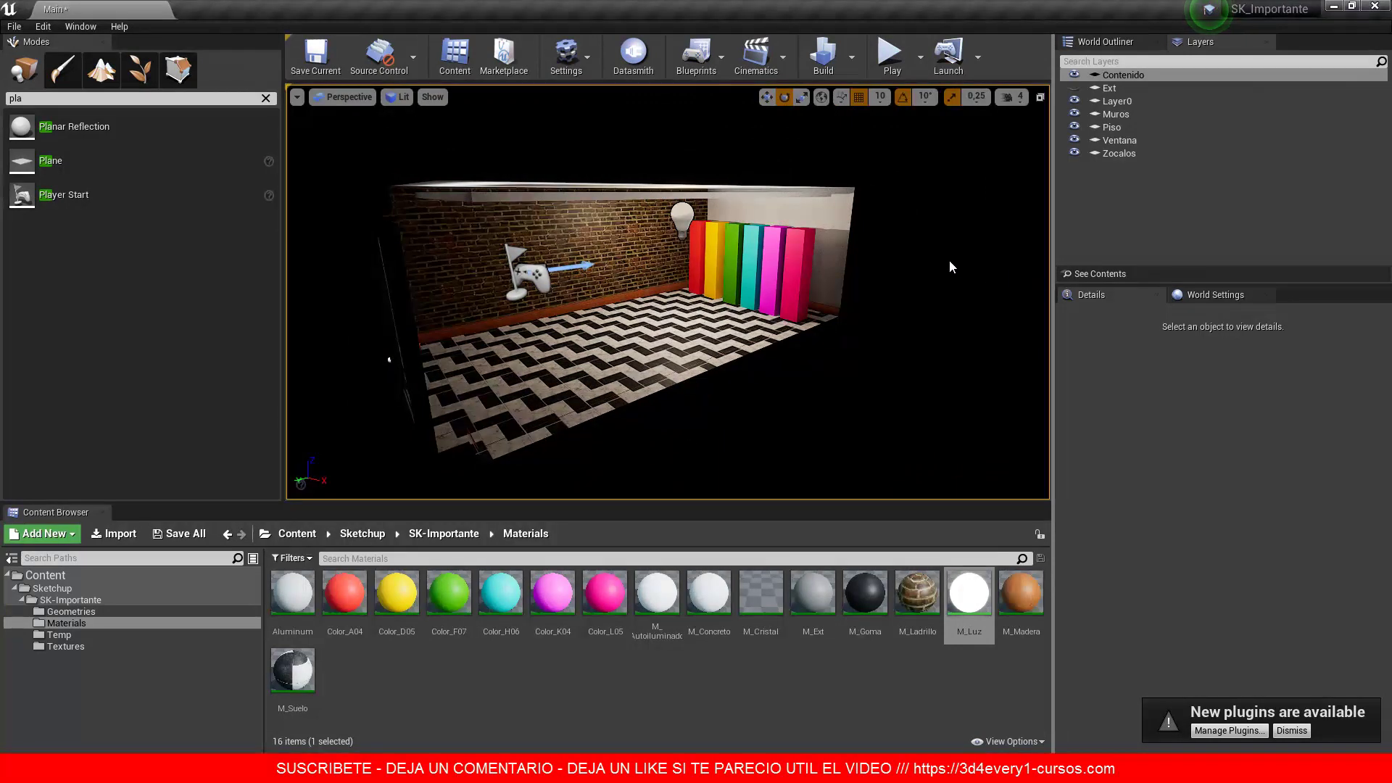
pyautogui.keyDown('alt'); pyautogui.moveTo(950, 267); pyautogui.dragTo(883, 267); pyautogui.keyUp('alt')
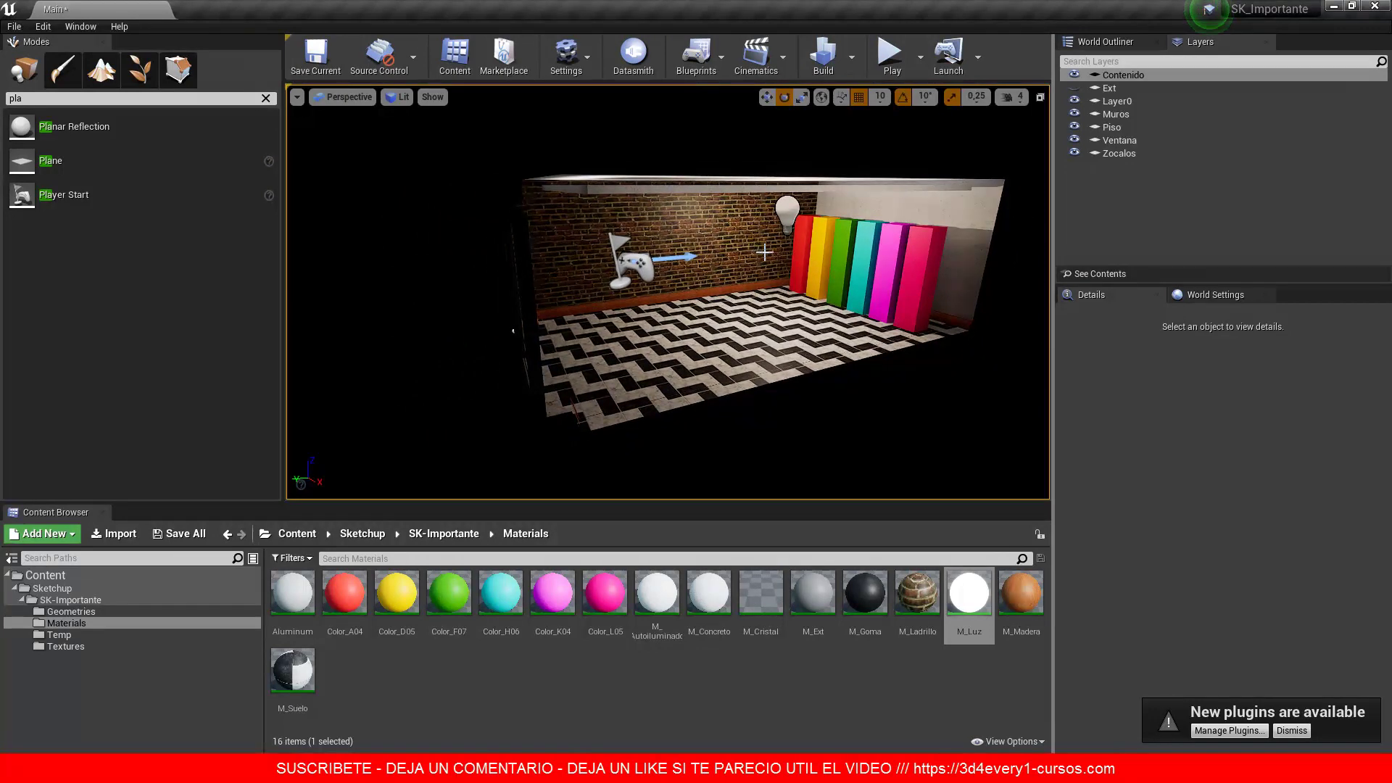
pyautogui.keyDown('alt'); pyautogui.moveTo(764, 251); pyautogui.dragTo(776, 249); pyautogui.keyUp('alt')
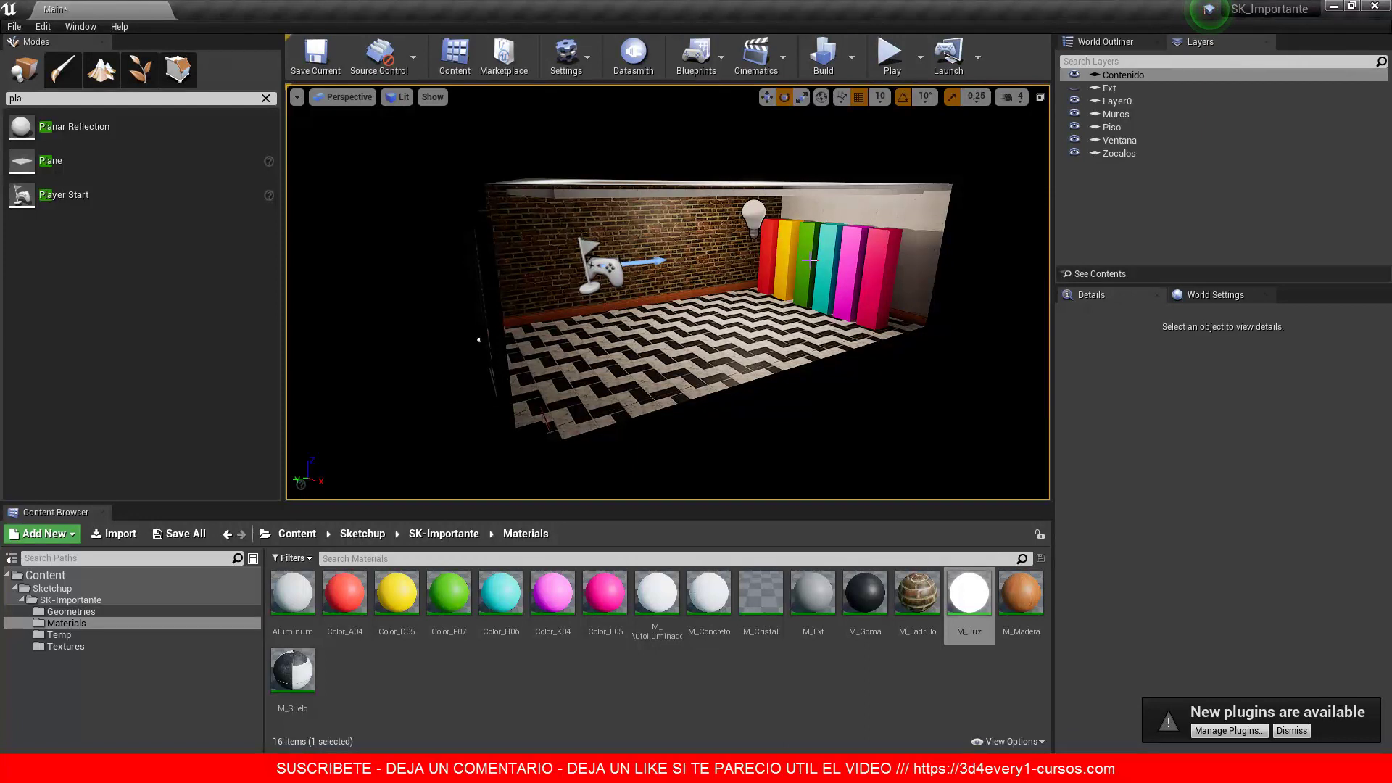
pyautogui.keyDown('alt'); pyautogui.moveTo(810, 260); pyautogui.dragTo(745, 258); pyautogui.keyUp('alt')
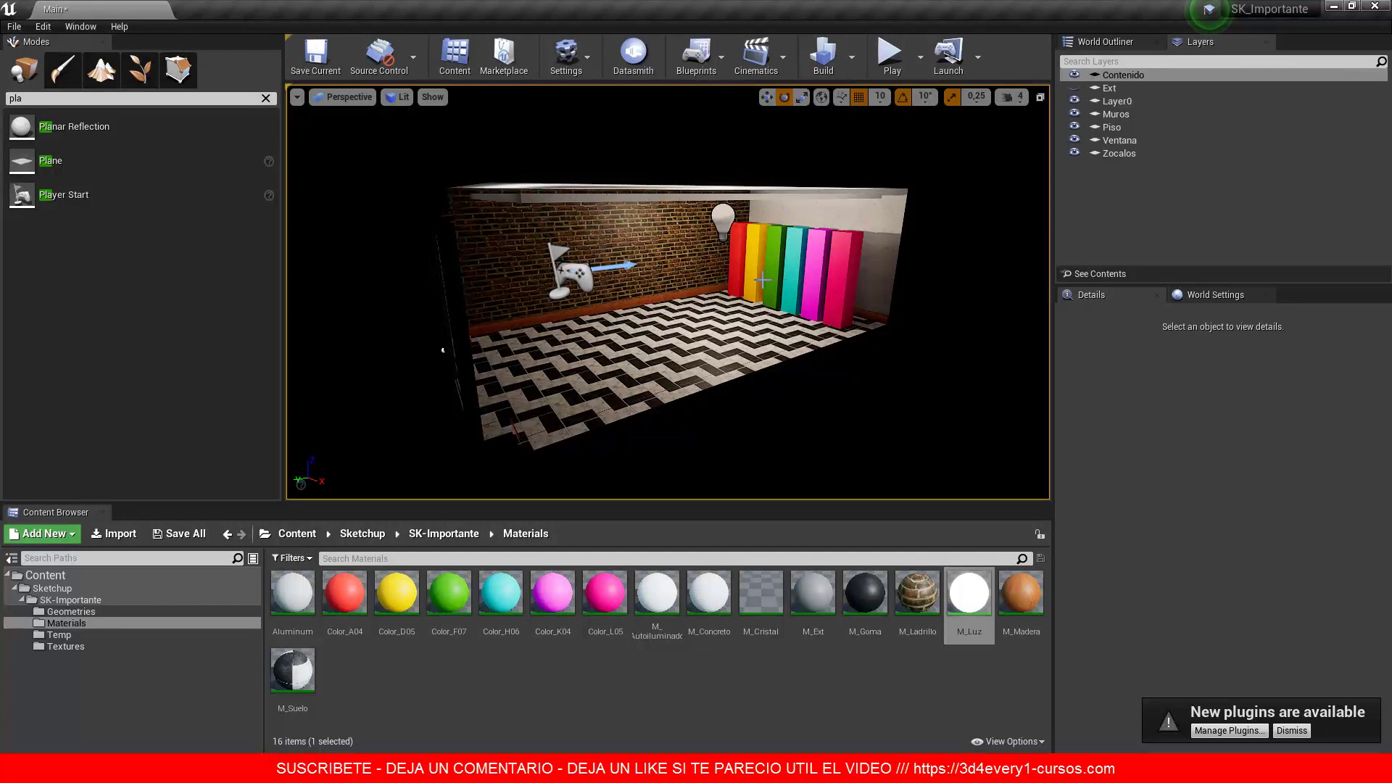
pyautogui.click(1075, 87)
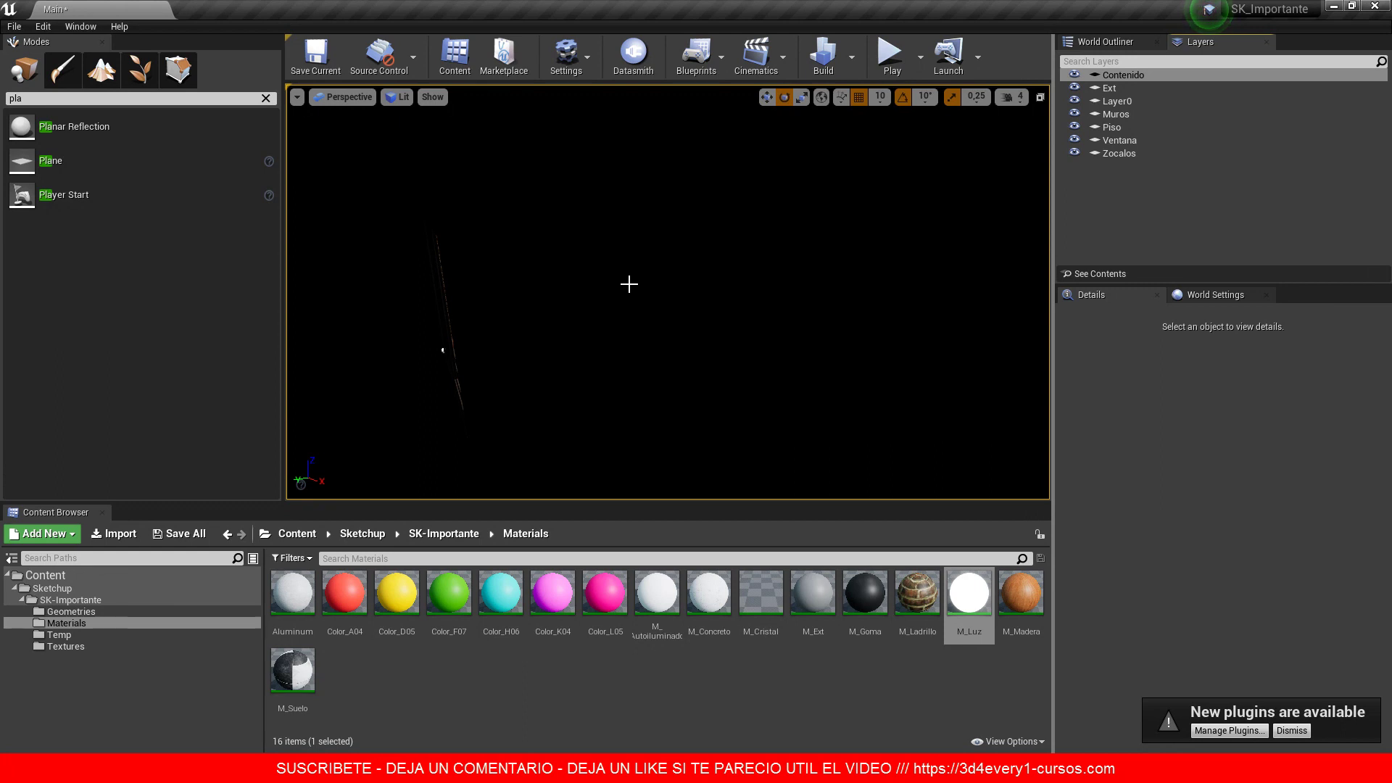
pyautogui.click(1074, 75)
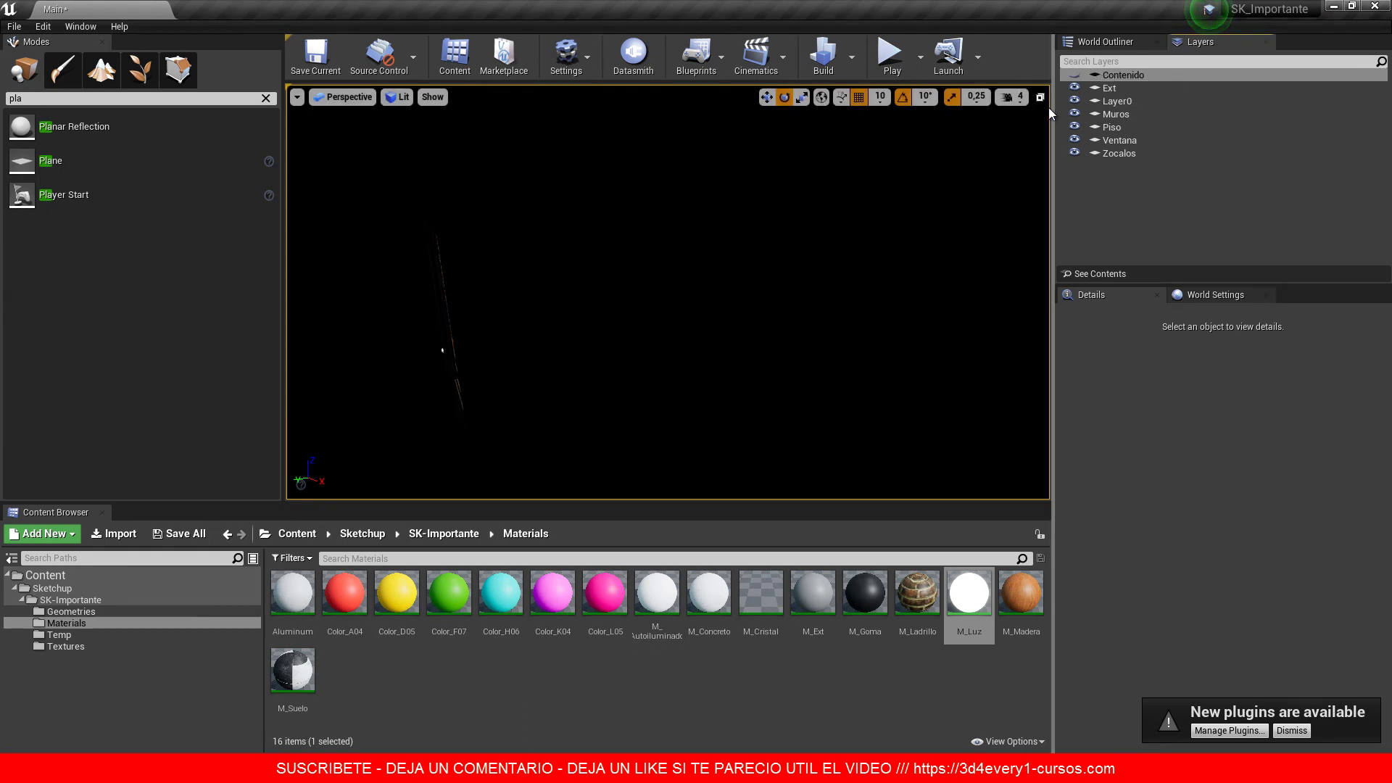
pyautogui.click(1074, 76)
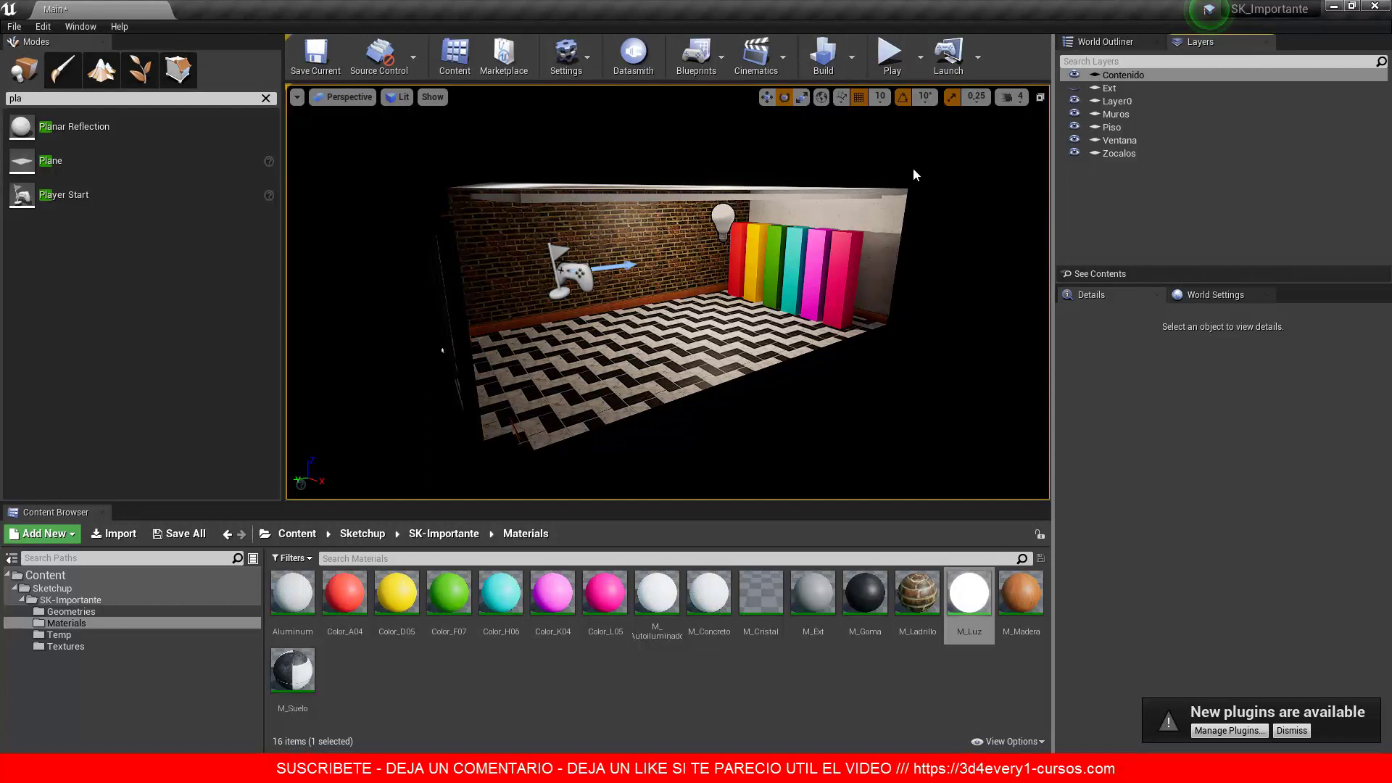
pyautogui.click(1075, 89)
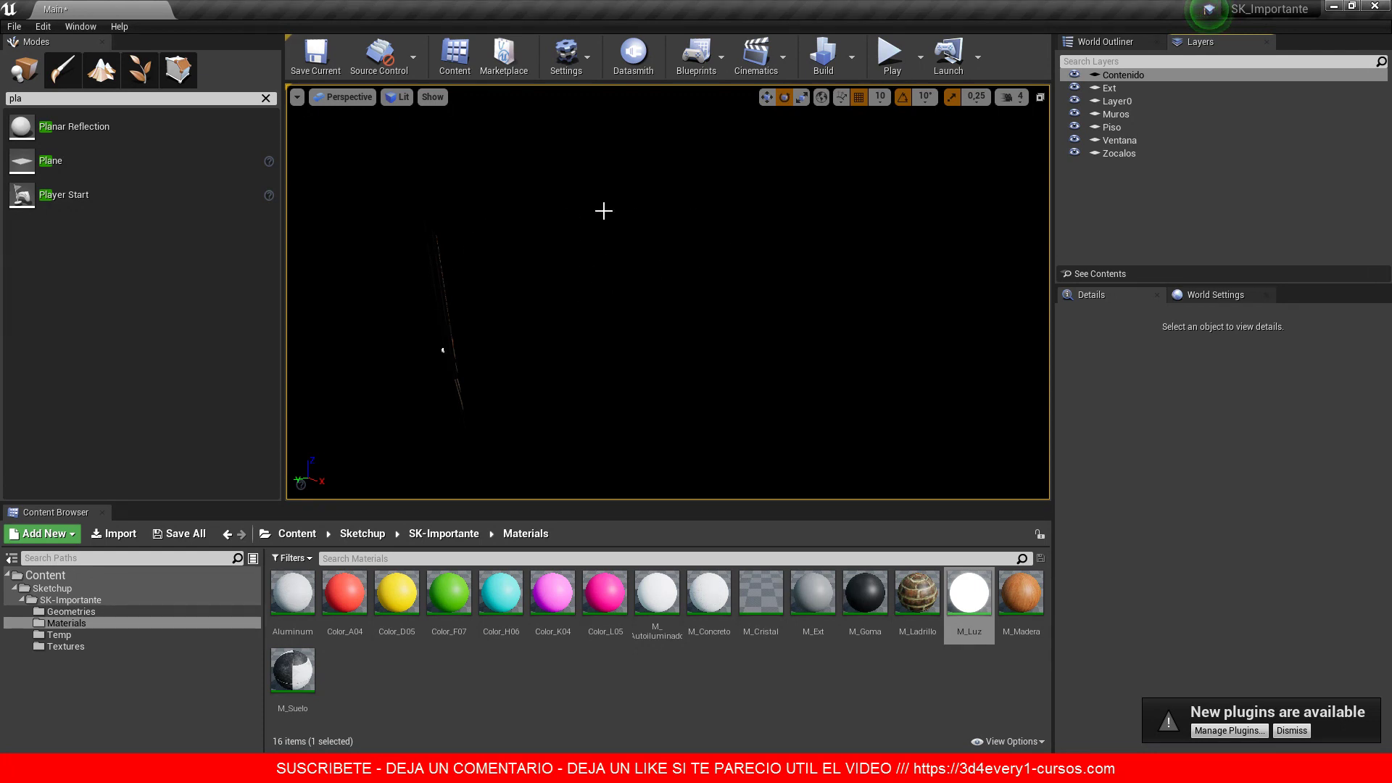
pyautogui.click(1075, 88)
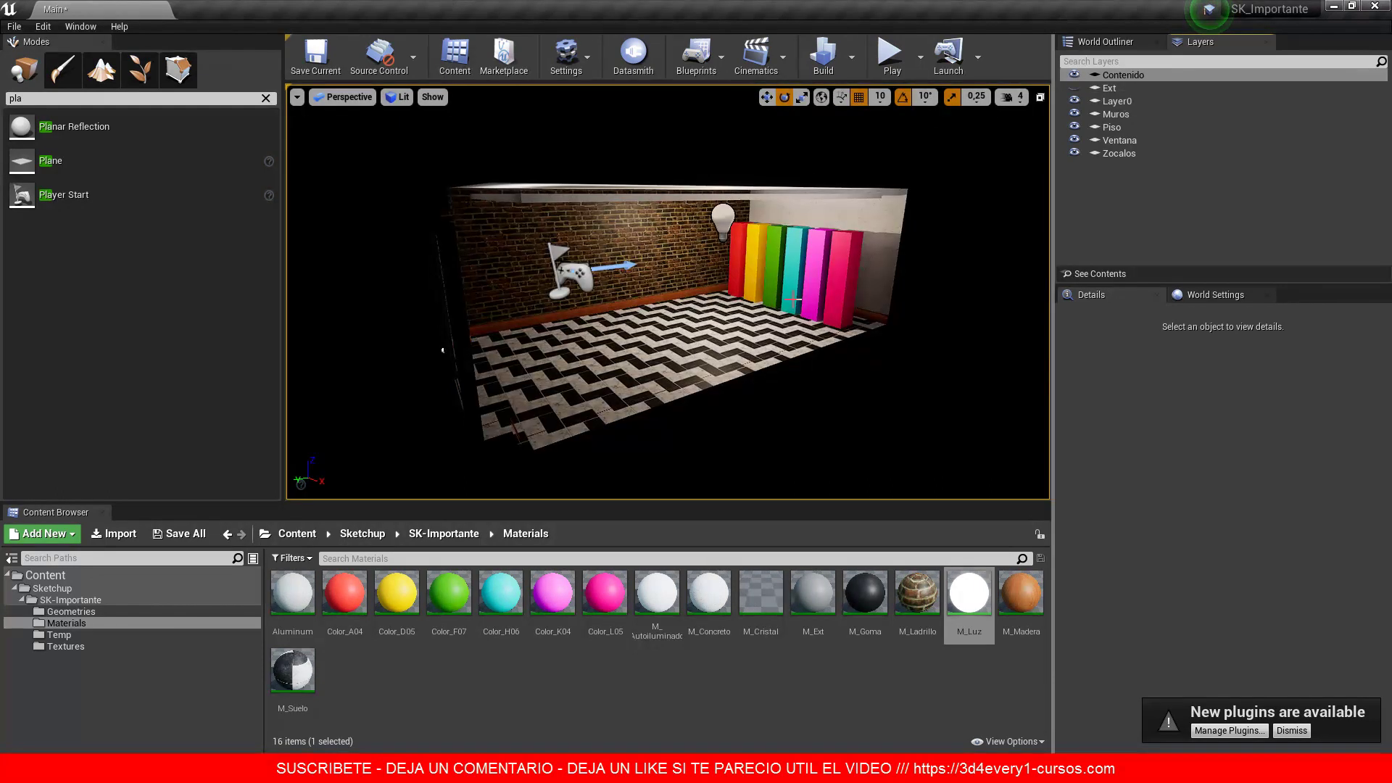
# Step: Show the Lights category in the Place tab, listing Directional Light through Sun and Sky
pyautogui.click(265, 98)
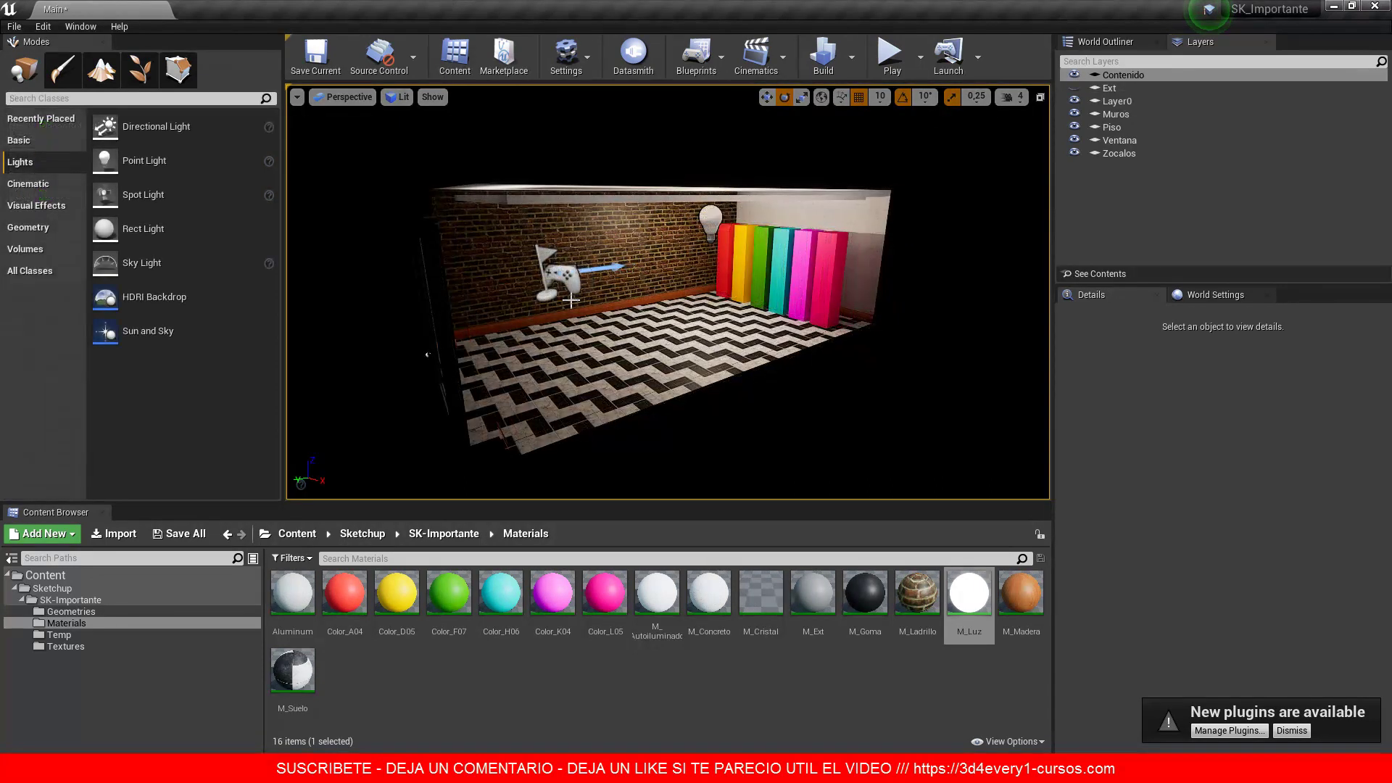